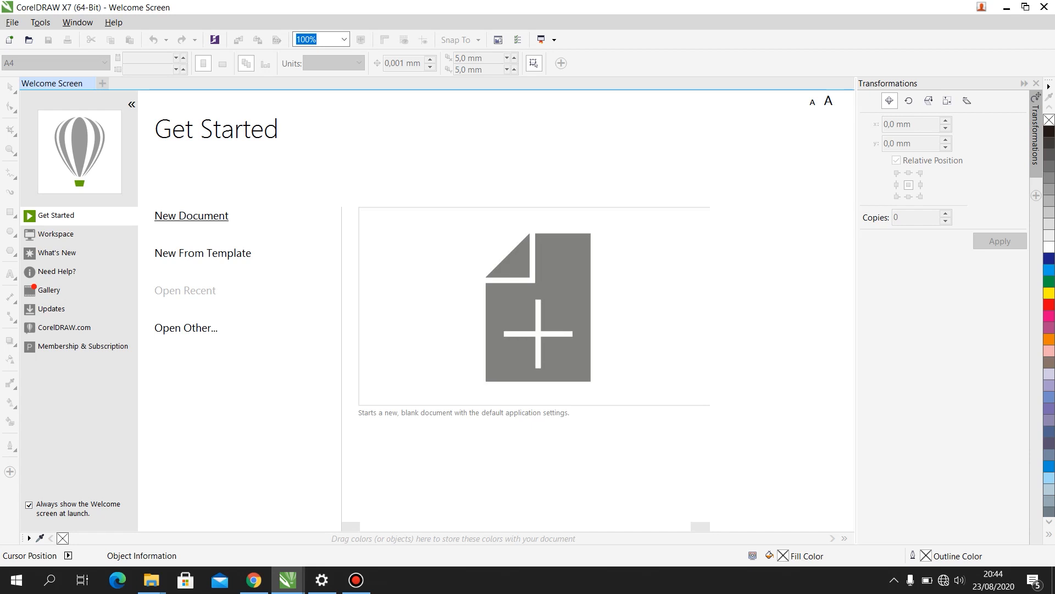
- Start a new document and name it DESIGN ACADEMY
{"action": "left_click", "coordinate": [191, 216]}
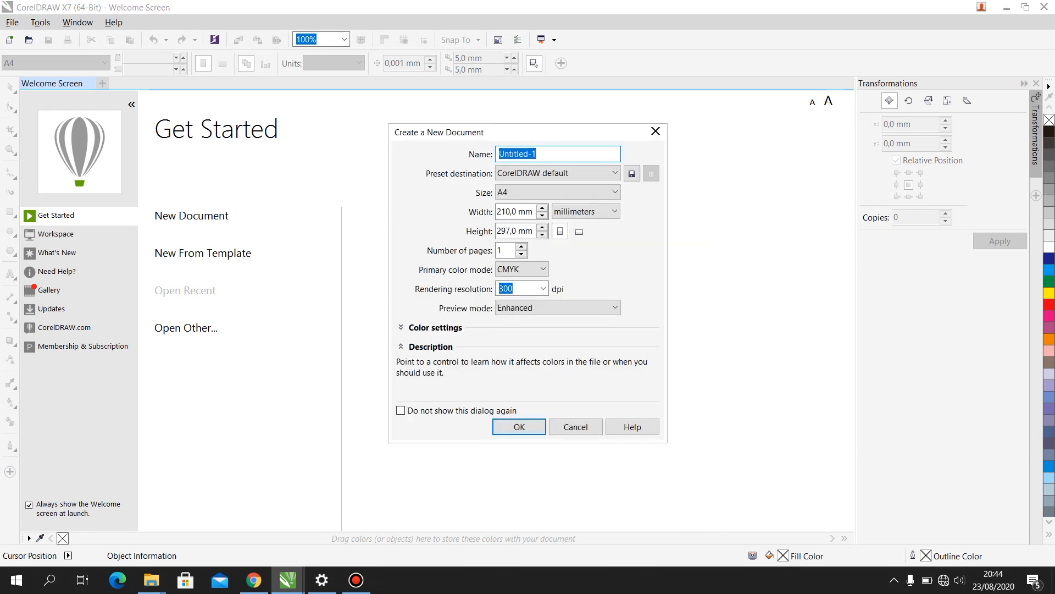
{"action": "left_click", "coordinate": [550, 153]}
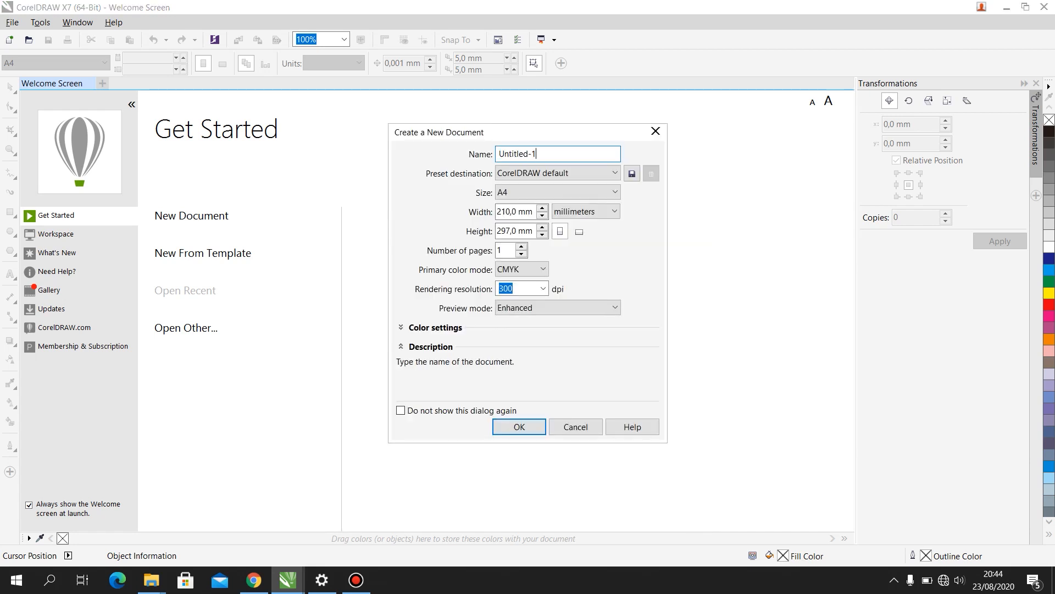
{"action": "left_click_drag", "start_coordinate": [551, 154], "coordinate": [498, 155]}
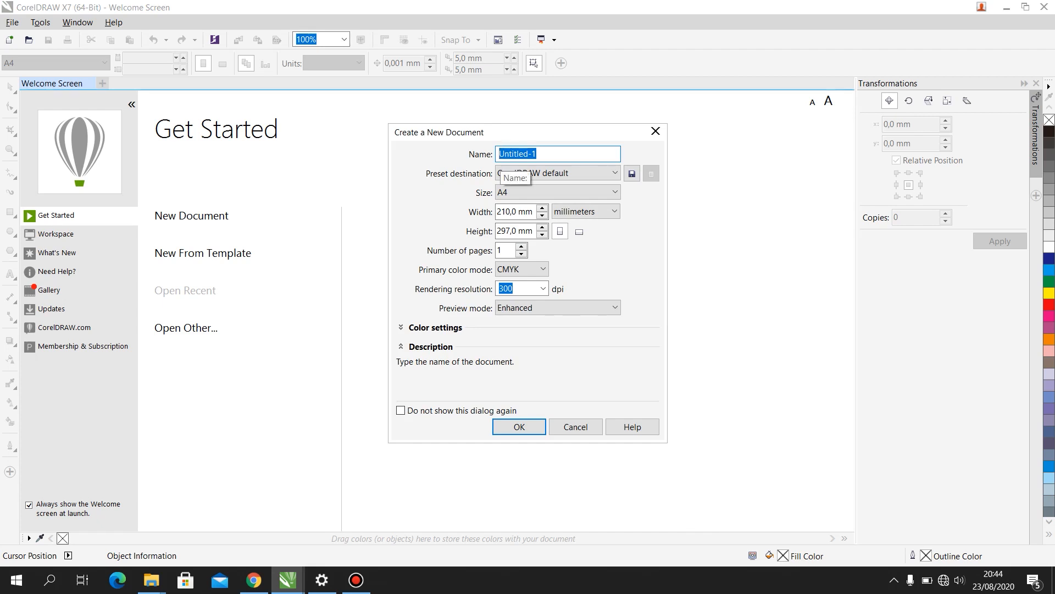
{"action": "type", "text": "DESIGN ACADEMY"}
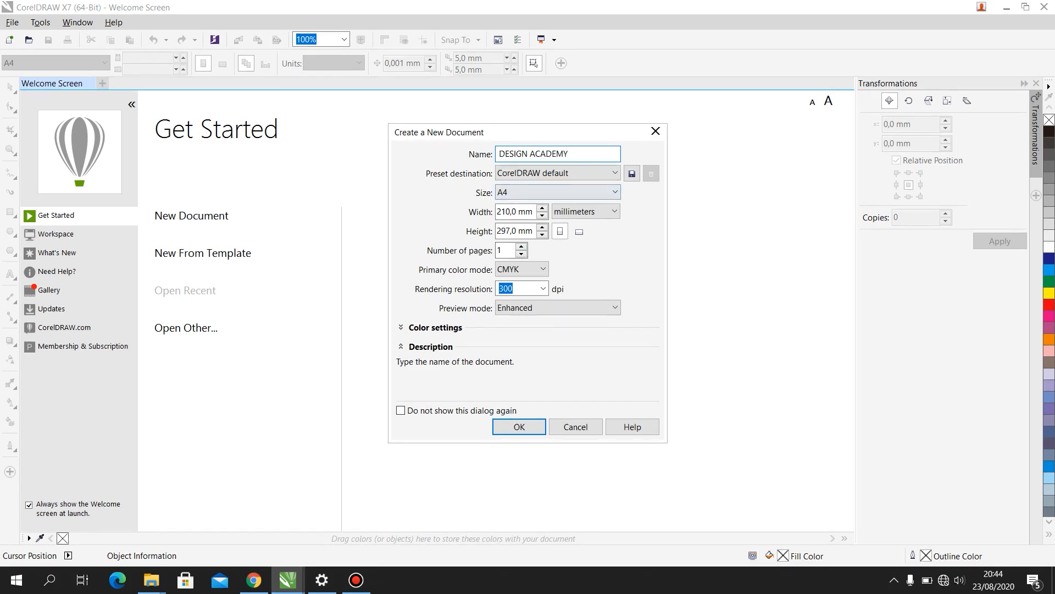
{"action": "left_click", "coordinate": [615, 173]}
{"action": "left_click", "coordinate": [615, 173]}
{"action": "left_click", "coordinate": [615, 173]}
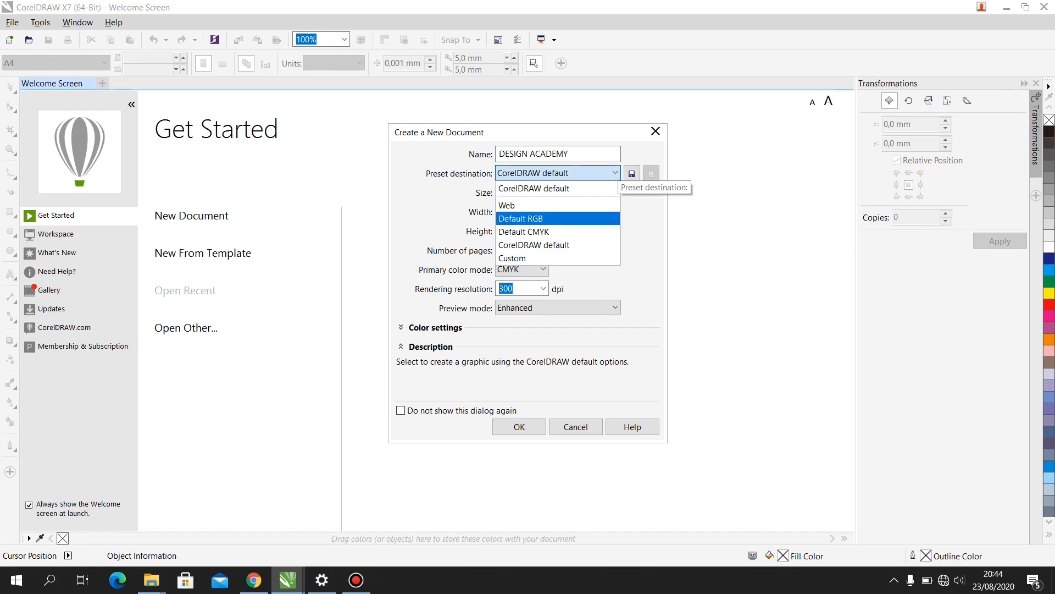
{"action": "left_click", "coordinate": [638, 221]}
- Set the new document's page size to A3 and its units to centimeters
{"action": "left_click", "coordinate": [593, 192]}
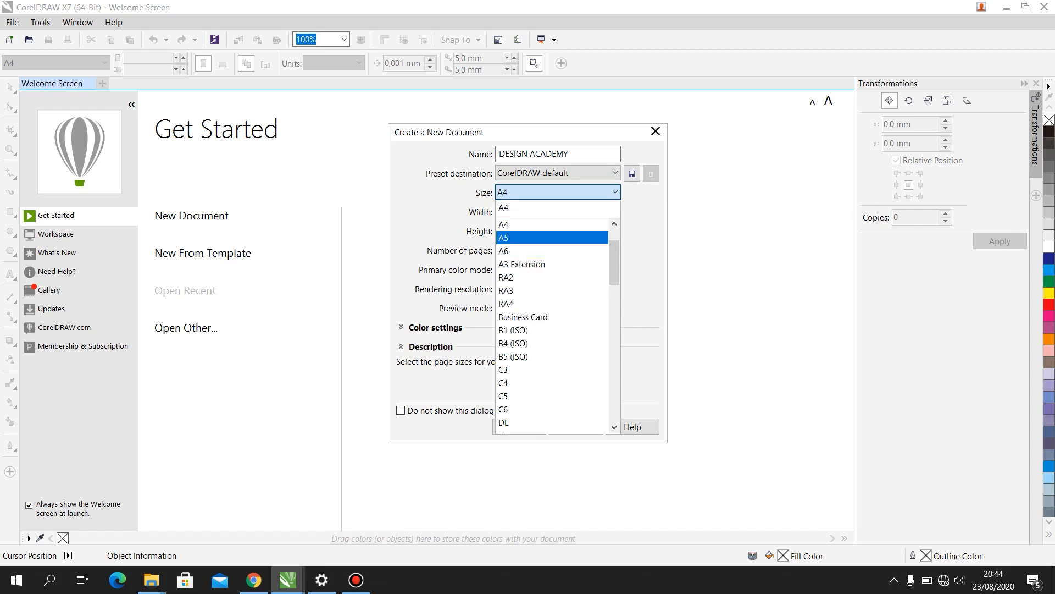
{"action": "scroll", "coordinate": [553, 324], "scroll_direction": "down", "scroll_amount": 4}
{"action": "scroll", "coordinate": [552, 325], "scroll_direction": "up", "scroll_amount": 3}
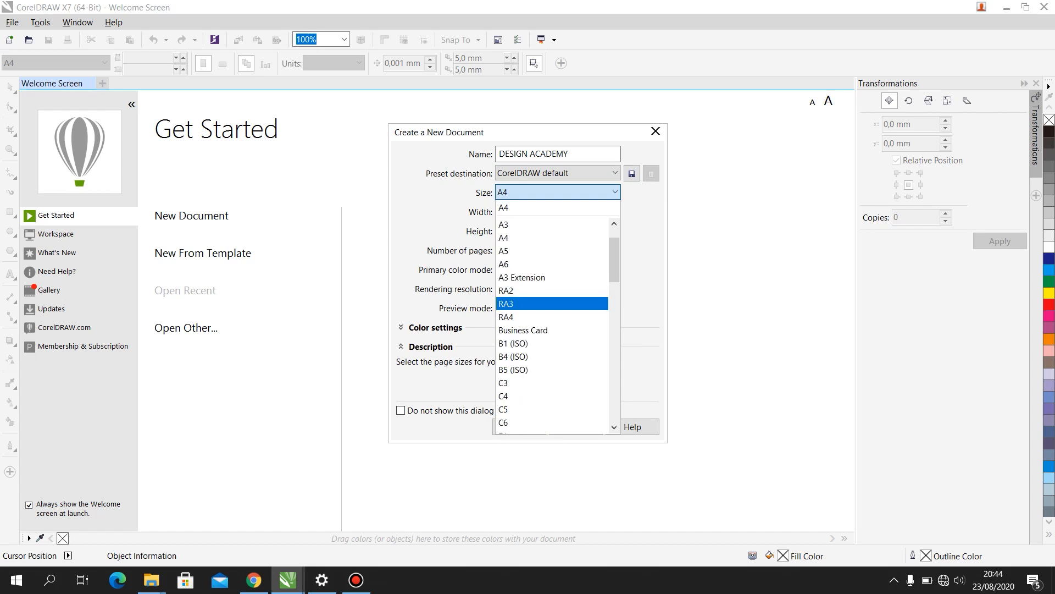
{"action": "scroll", "coordinate": [577, 261], "scroll_direction": "down", "scroll_amount": 2}
{"action": "left_click", "coordinate": [611, 193]}
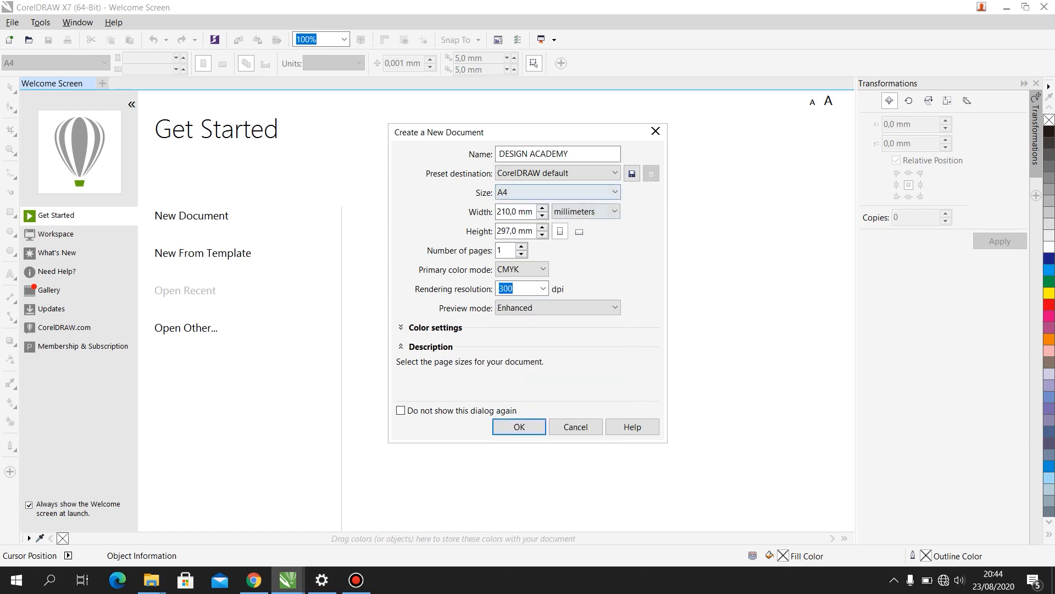
{"action": "left_click", "coordinate": [609, 192]}
{"action": "scroll", "coordinate": [552, 251], "scroll_direction": "up", "scroll_amount": 1}
{"action": "left_click", "coordinate": [552, 251]}
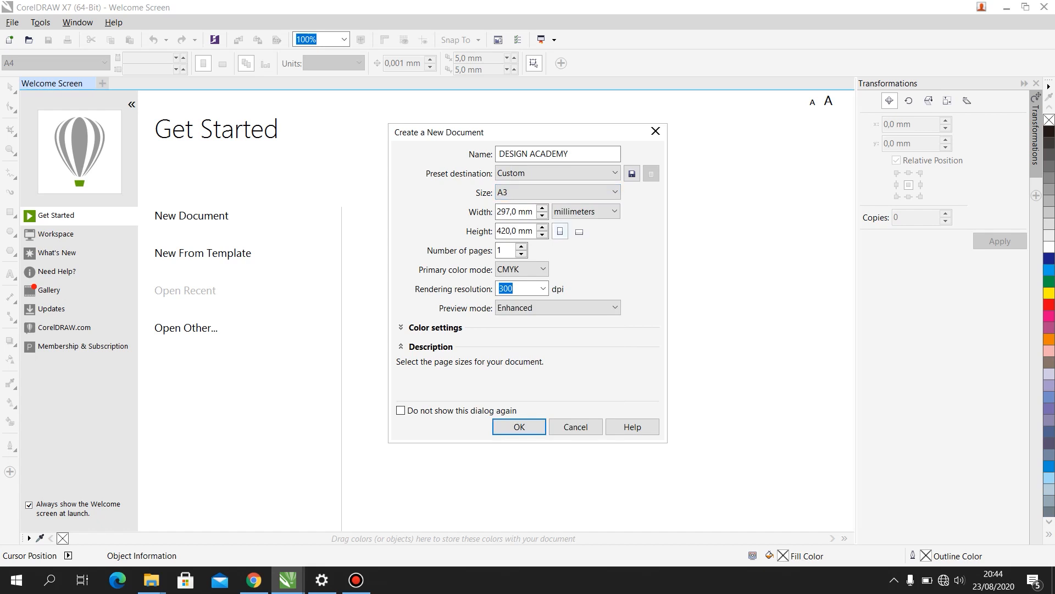
{"action": "left_click", "coordinate": [585, 211]}
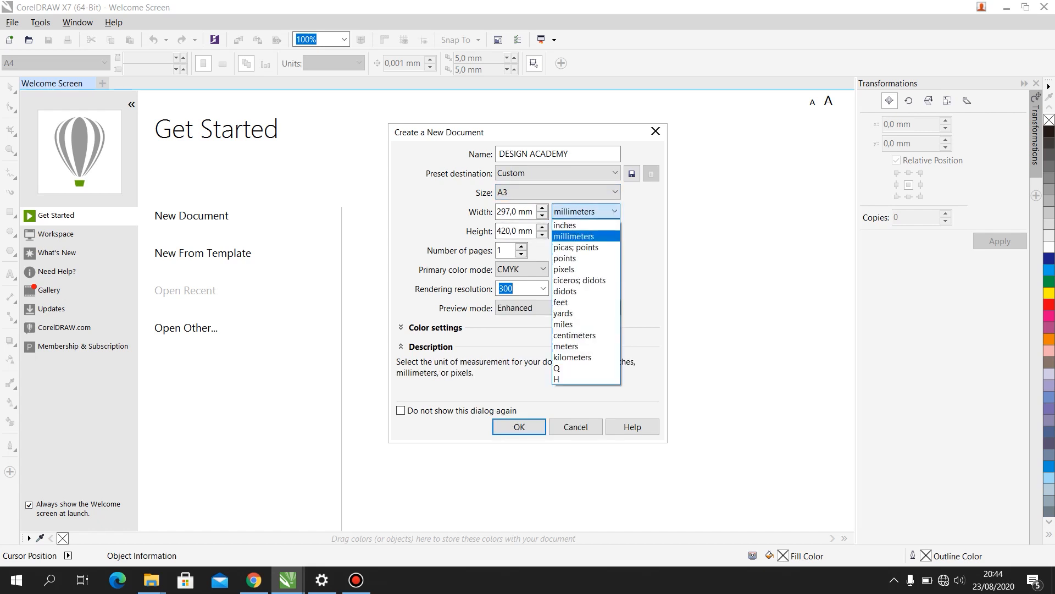
{"action": "left_click", "coordinate": [575, 335]}
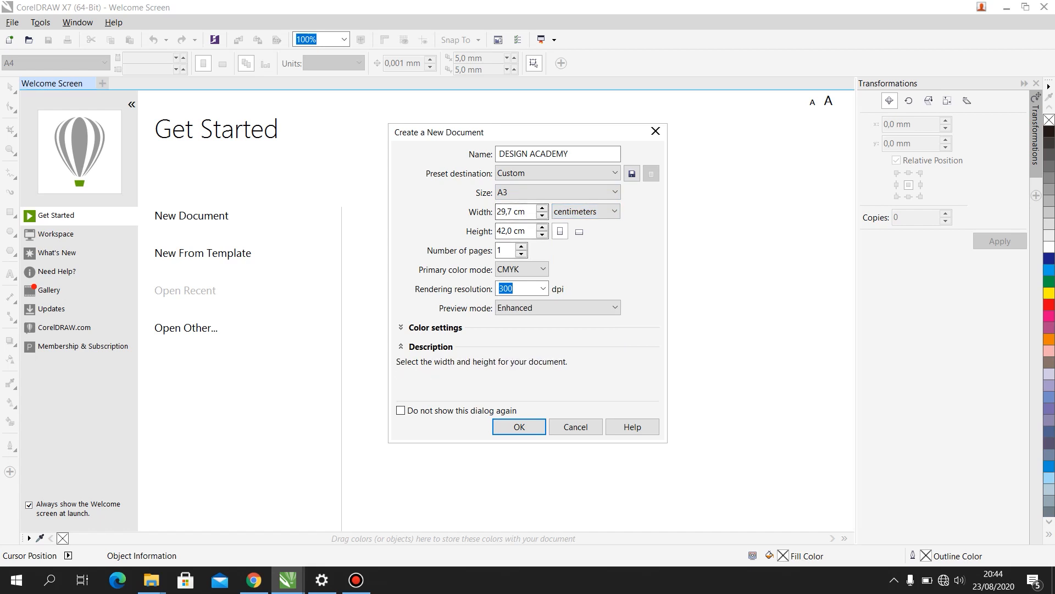
- Set the primary color mode to RGB and create the document
{"action": "left_click", "coordinate": [523, 270]}
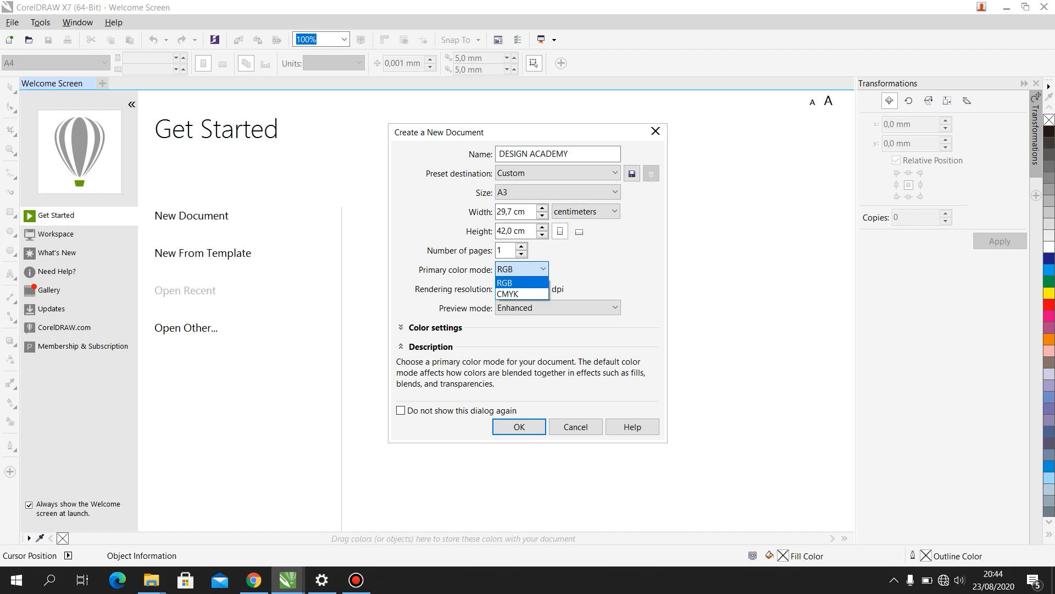
{"action": "left_click", "coordinate": [521, 283]}
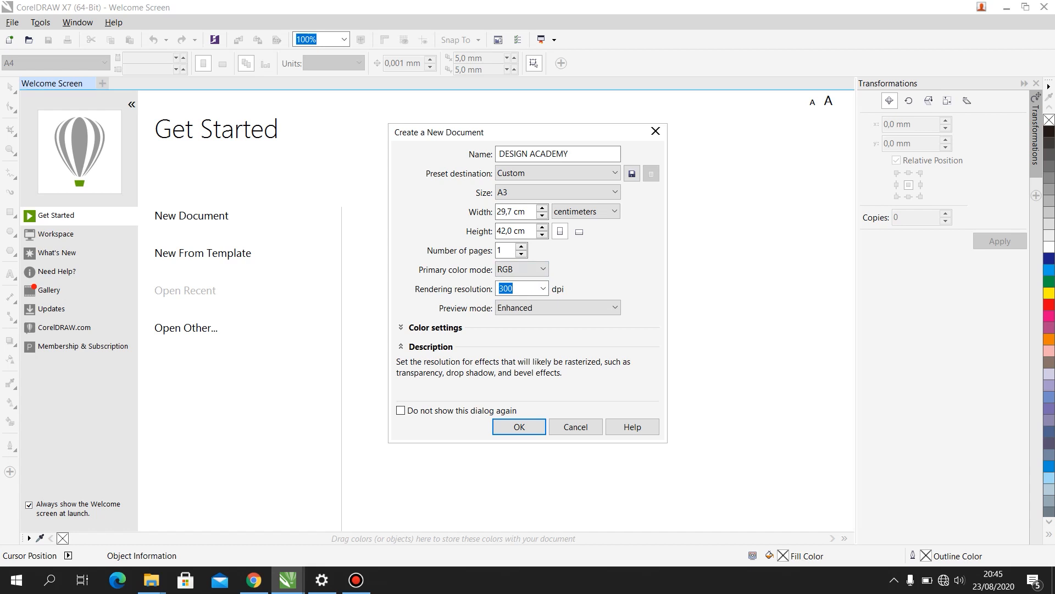
{"action": "left_click", "coordinate": [522, 269]}
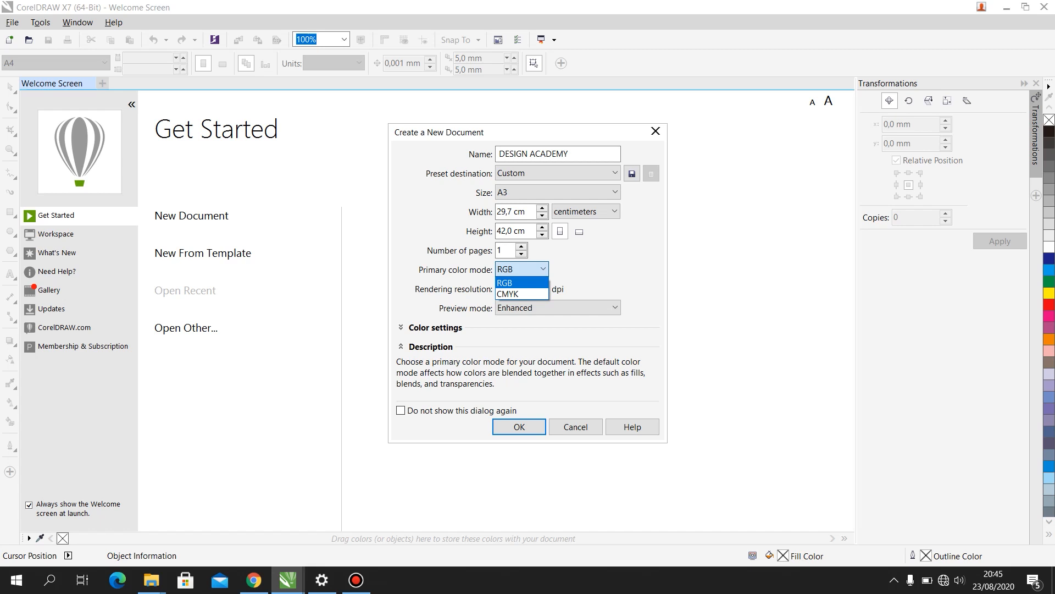
{"action": "key", "text": "Tab"}
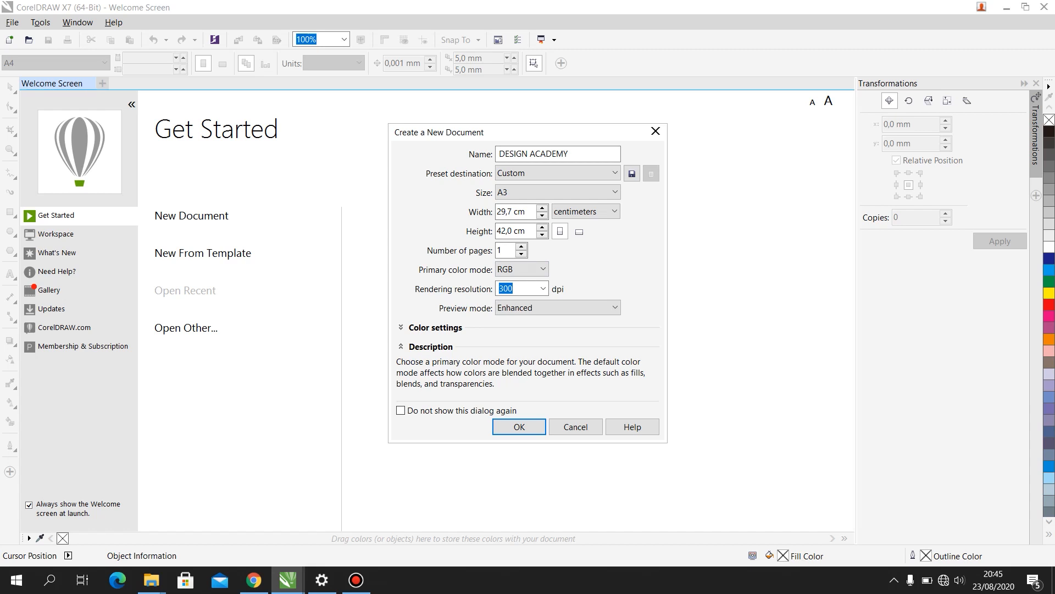
{"action": "key", "text": "Return"}
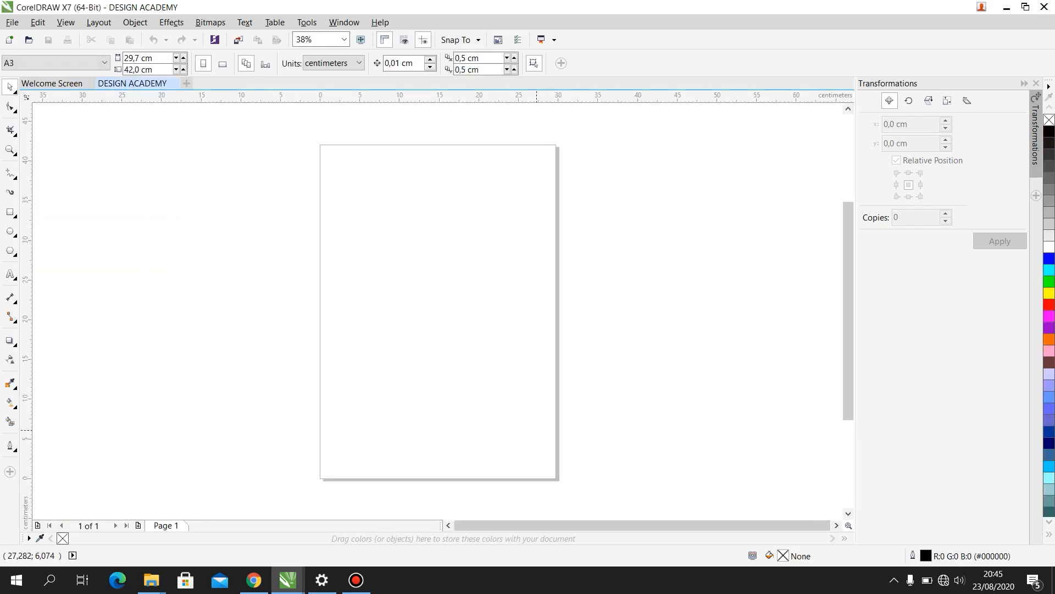
{"action": "scroll", "coordinate": [568, 193], "scroll_direction": "down", "scroll_amount": 2}
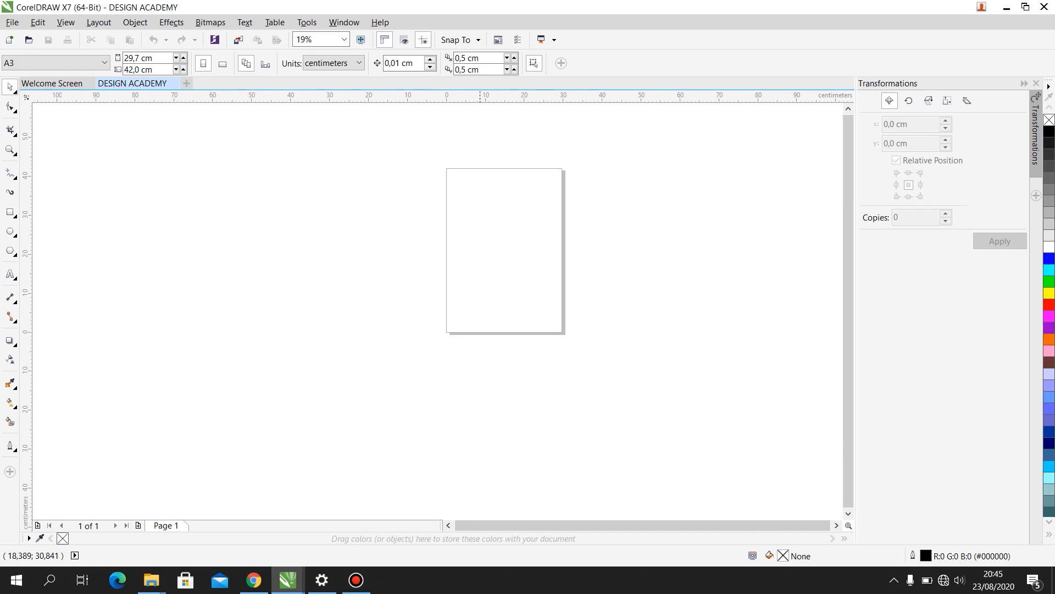
{"action": "scroll", "coordinate": [518, 212], "scroll_direction": "up", "scroll_amount": 2}
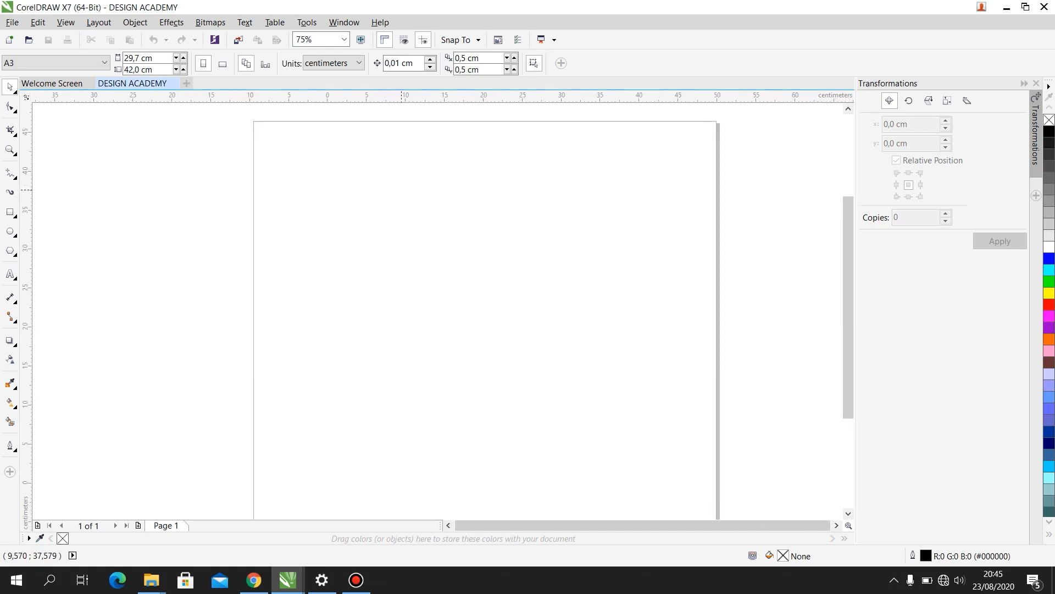
{"action": "scroll", "coordinate": [403, 189], "scroll_direction": "down", "scroll_amount": 2}
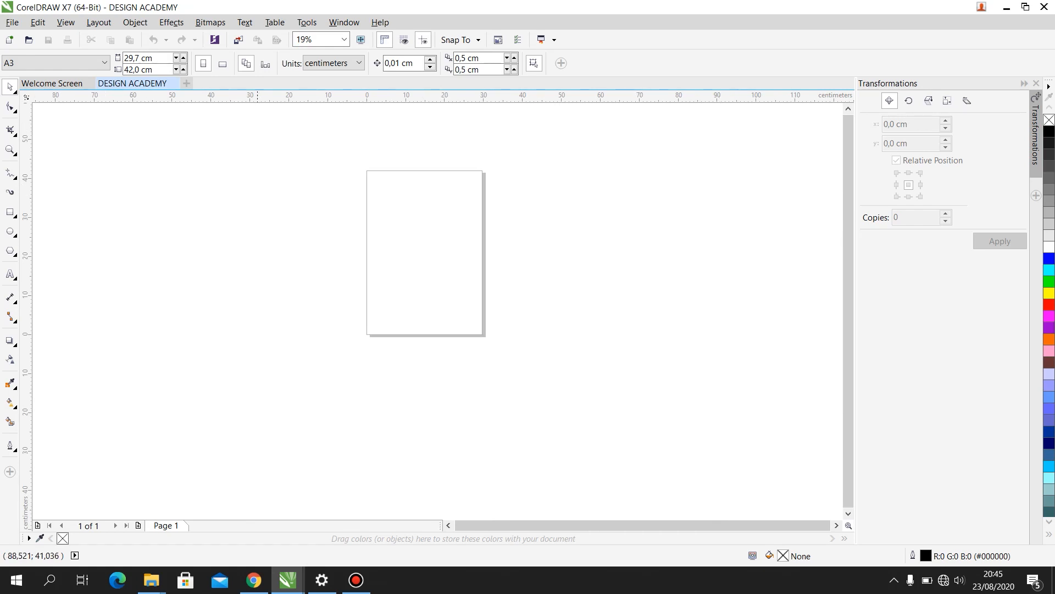
{"action": "left_click_drag", "start_coordinate": [343, 162], "coordinate": [488, 351]}
{"action": "left_click_drag", "start_coordinate": [355, 160], "coordinate": [495, 344]}
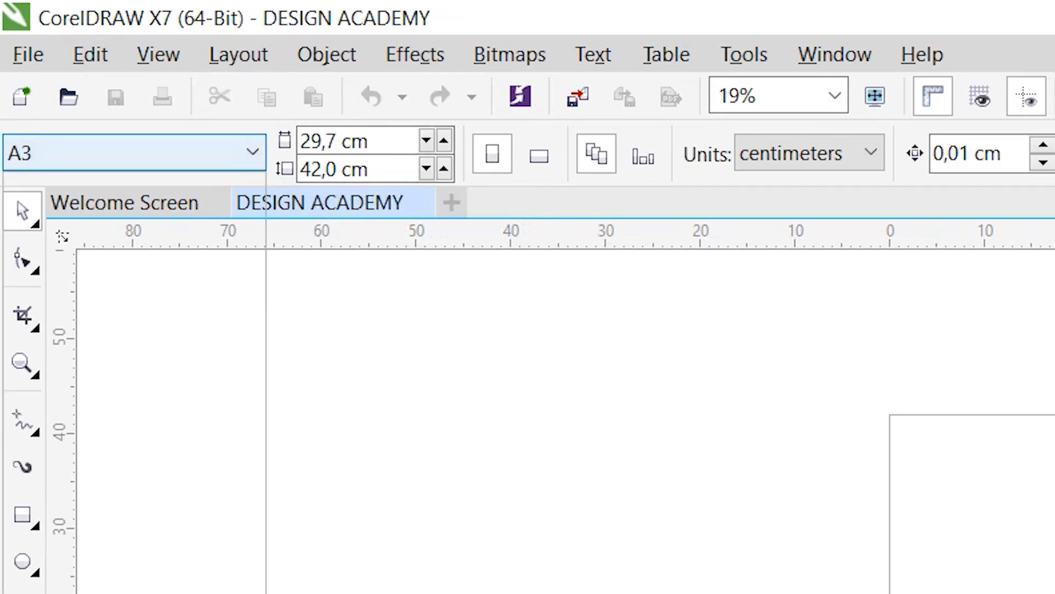
- Choose A3 as the page size again, switch the page to landscape and return it to portrait
{"action": "left_click", "coordinate": [132, 152]}
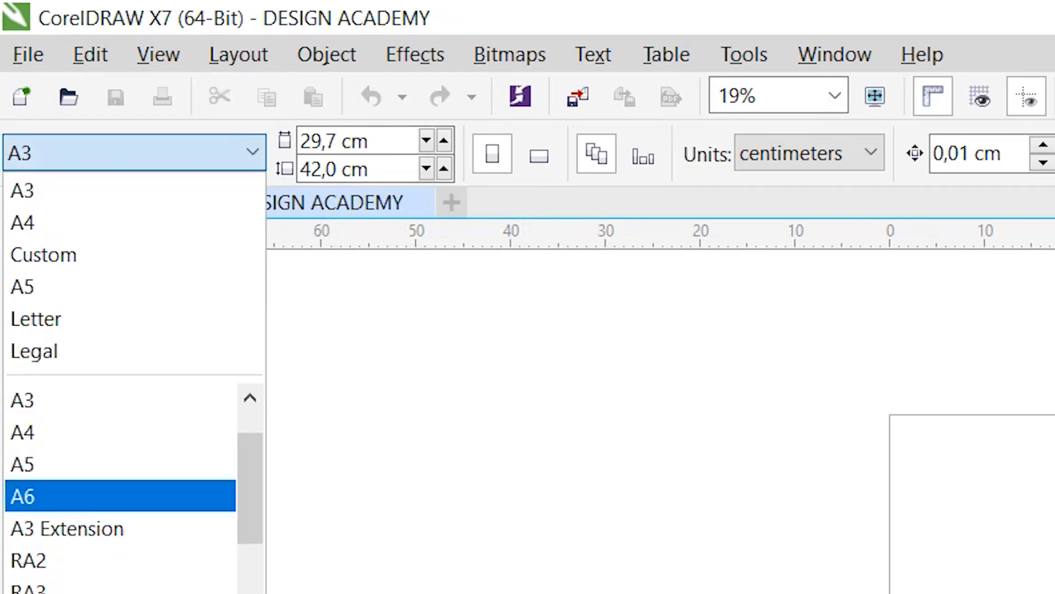
{"action": "left_click", "coordinate": [220, 190]}
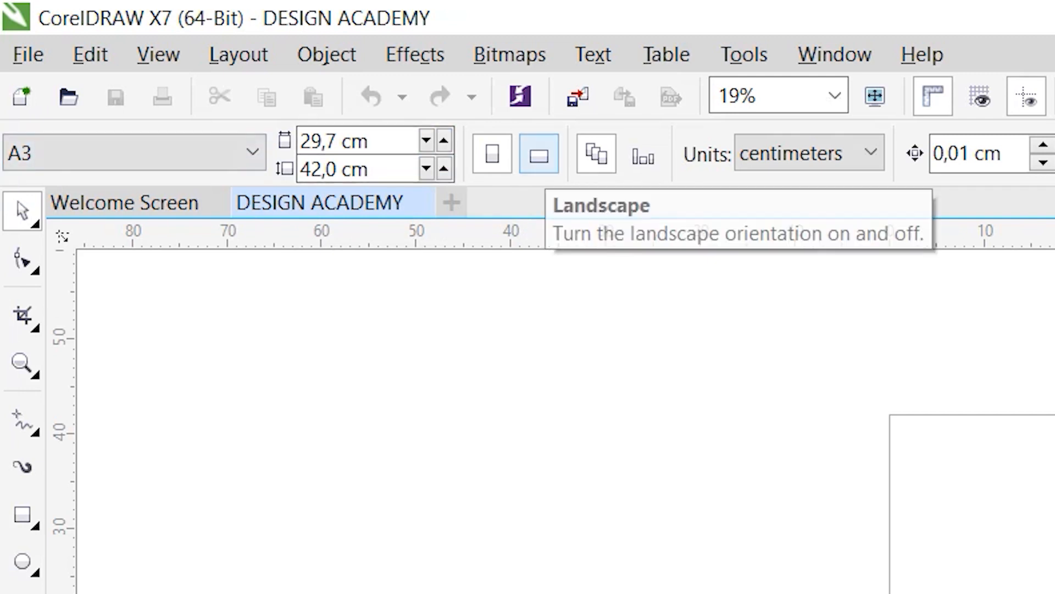
{"action": "left_click", "coordinate": [539, 154]}
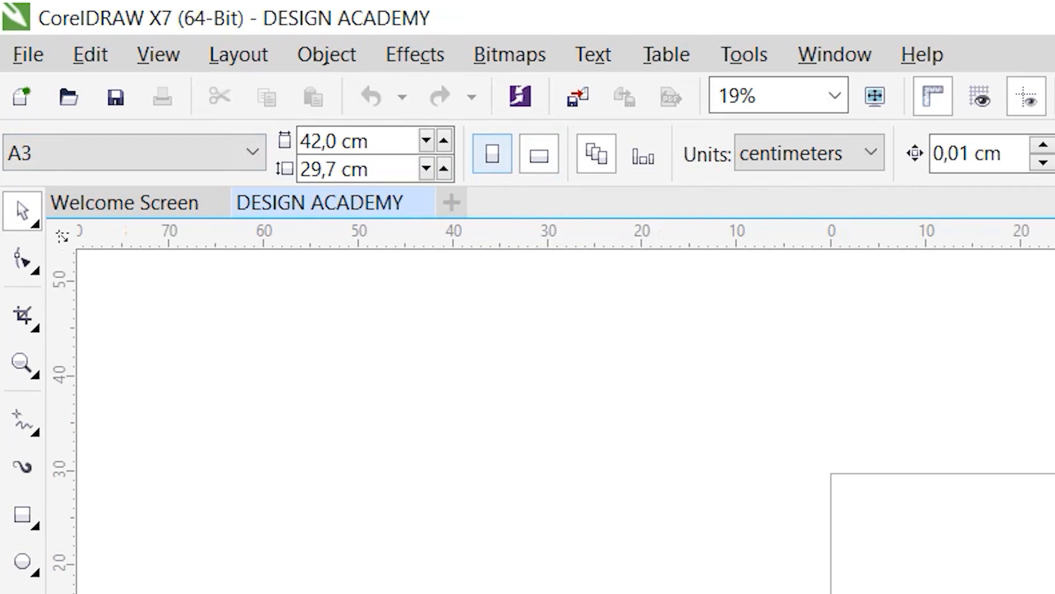
{"action": "left_click", "coordinate": [491, 155]}
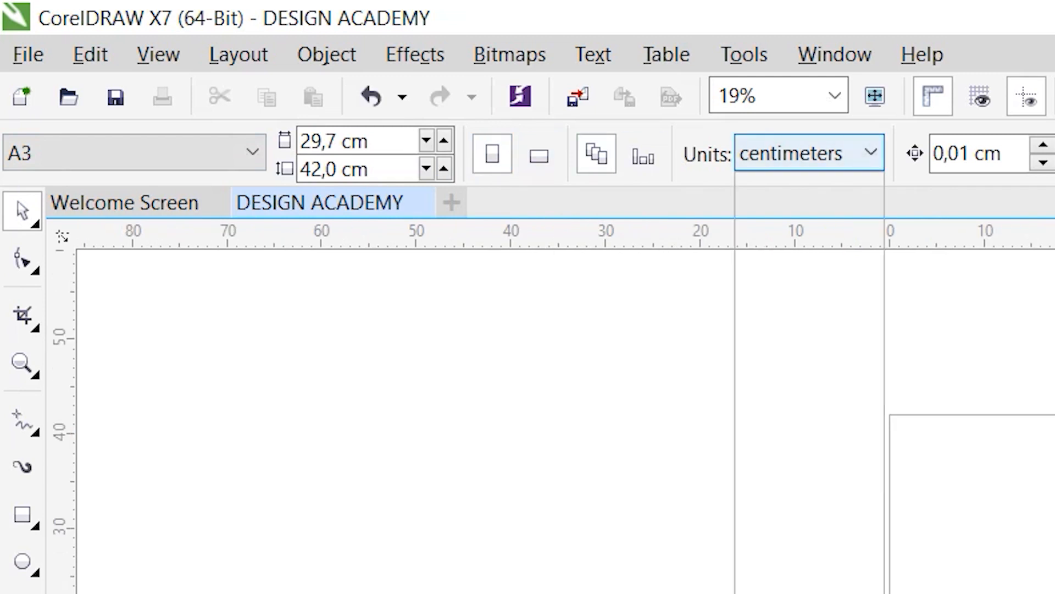
{"action": "left_click", "coordinate": [808, 153]}
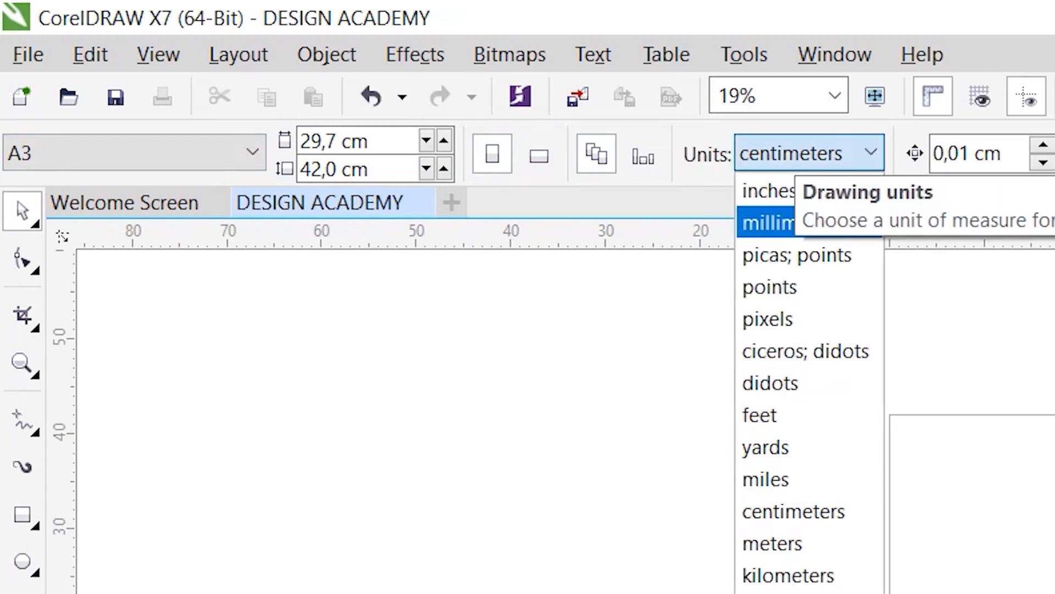
{"action": "key", "text": "Escape"}
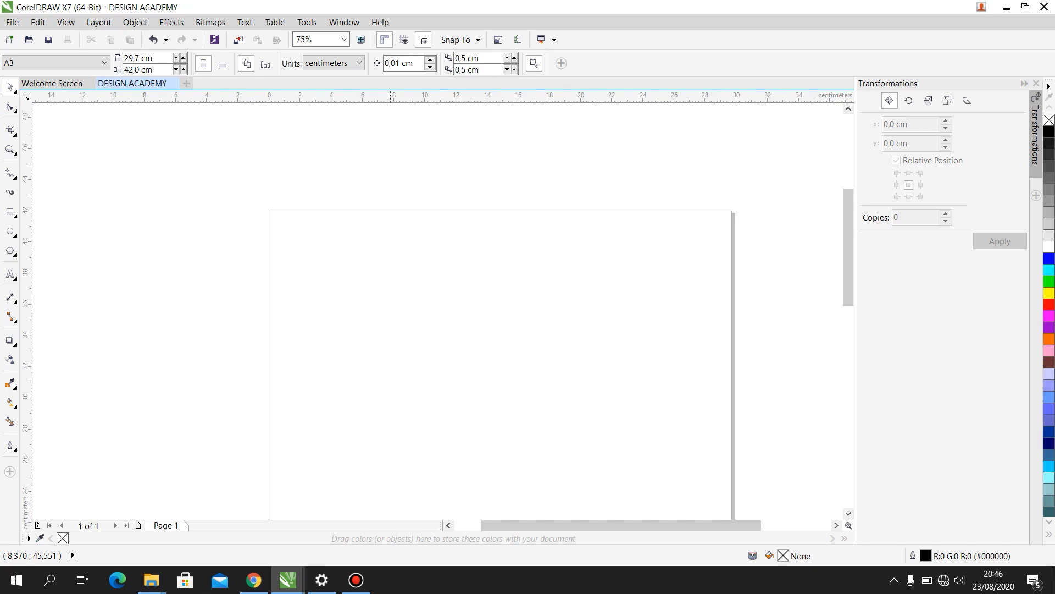
{"action": "scroll", "coordinate": [464, 209], "scroll_direction": "down", "scroll_amount": 2}
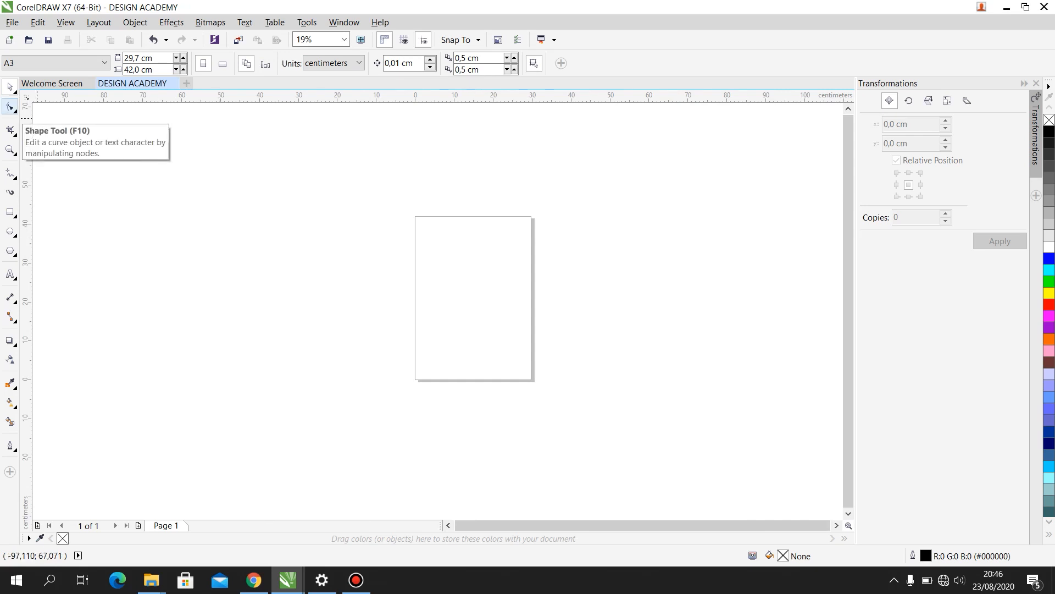
{"action": "left_click", "coordinate": [10, 106]}
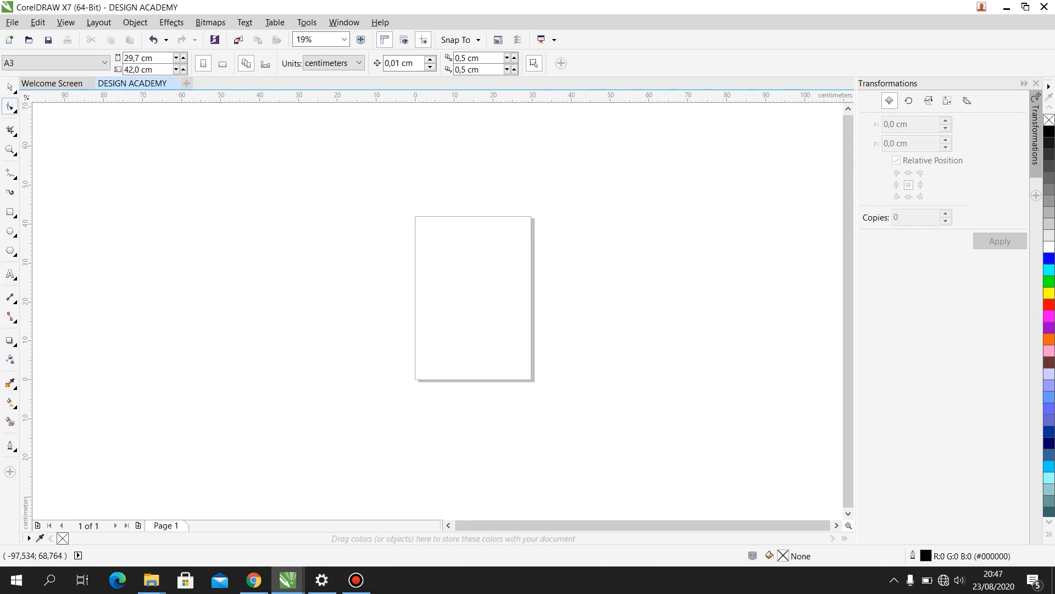
- Draw a rectangle about 28.2 by 28.4 cm over the page and shift it slightly, to about X 13.7 cm, Y 24.9 cm
{"action": "key", "text": "F6"}
{"action": "left_click_drag", "start_coordinate": [405, 224], "coordinate": [515, 335]}
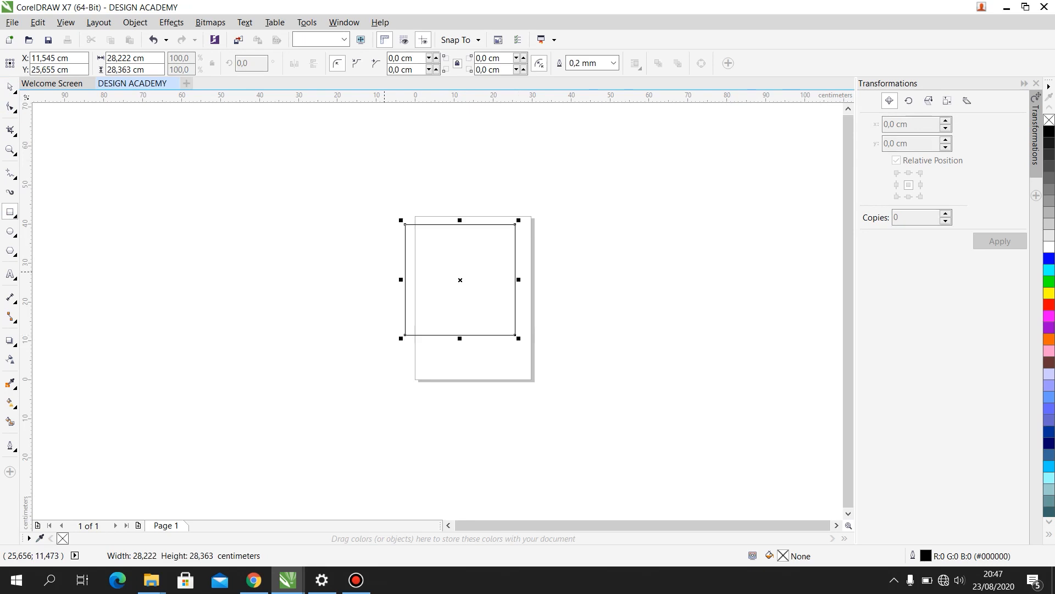
{"action": "left_click", "coordinate": [10, 86]}
{"action": "left_click_drag", "start_coordinate": [470, 292], "coordinate": [478, 294]}
{"action": "scroll", "coordinate": [454, 247], "scroll_direction": "up", "scroll_amount": 1}
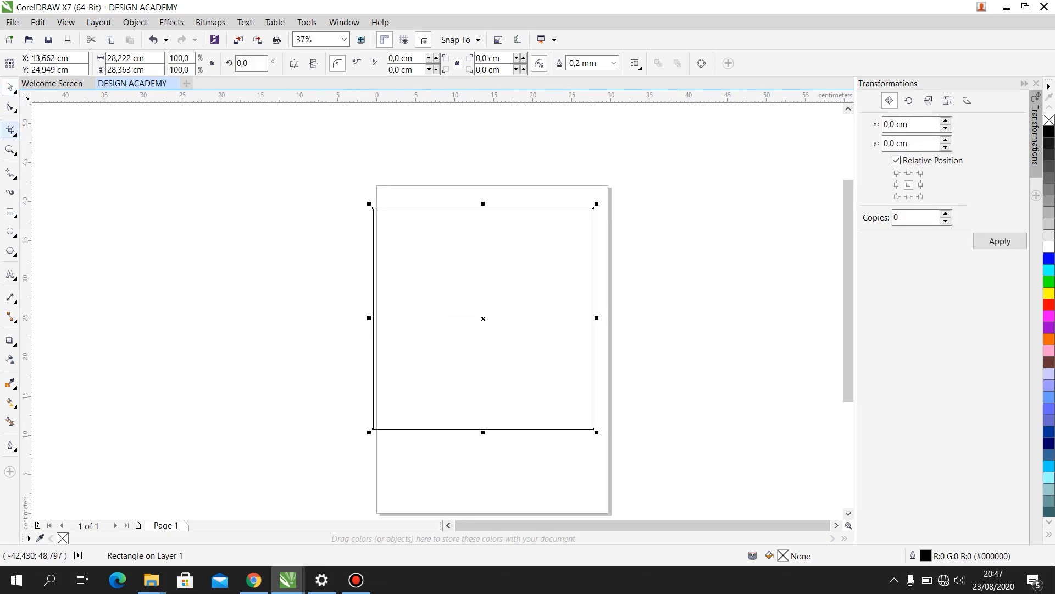
- Round all four corners of the rectangle with the Shape tool to a radius of about 3.4 cm
{"action": "left_click", "coordinate": [10, 106]}
{"action": "left_click_drag", "start_coordinate": [373, 208], "coordinate": [386, 234]}
{"action": "scroll", "coordinate": [467, 229], "scroll_direction": "up", "scroll_amount": 2}
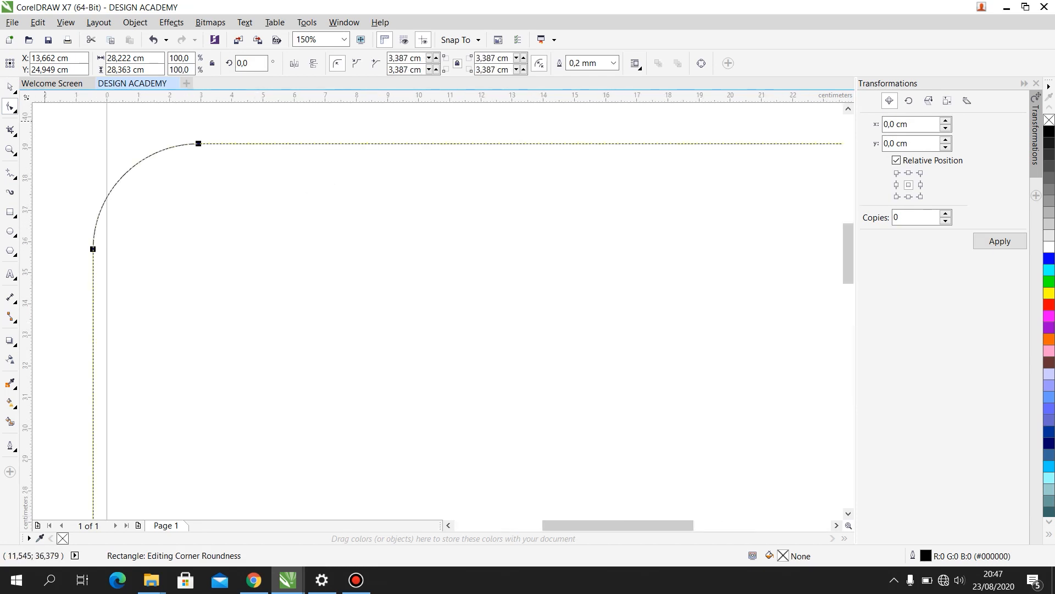
- Move the rounded rectangle beside the page to about X 49.2 cm, Y 26.1 cm, and convert it to curves
{"action": "left_click", "coordinate": [10, 87]}
{"action": "scroll", "coordinate": [340, 167], "scroll_direction": "down", "scroll_amount": 2}
{"action": "left_click_drag", "start_coordinate": [471, 194], "coordinate": [749, 185]}
{"action": "scroll", "coordinate": [748, 186], "scroll_direction": "up", "scroll_amount": 1}
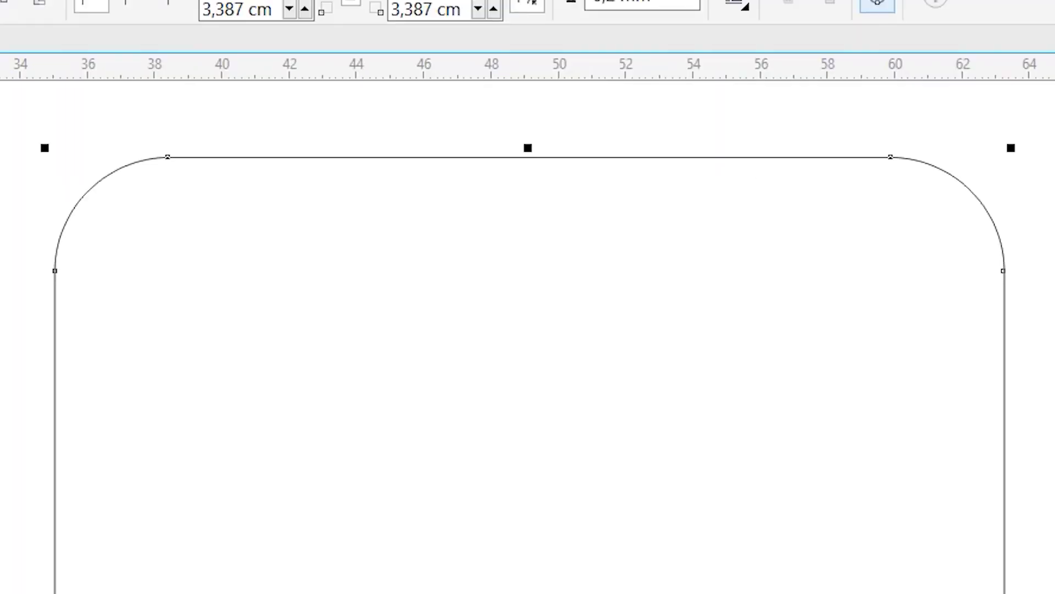
{"action": "left_click", "coordinate": [877, 5]}
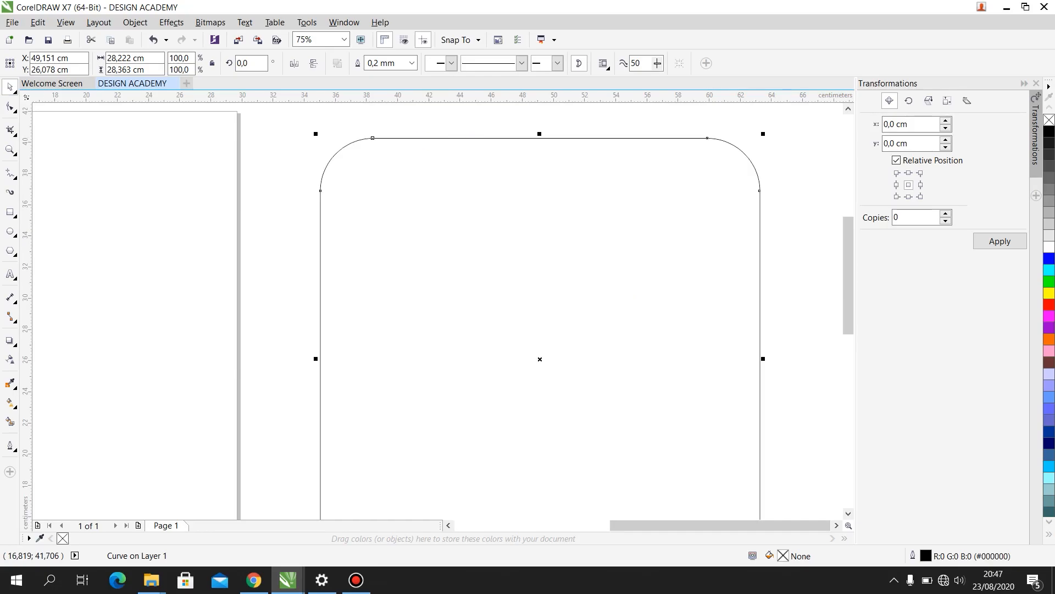
- Add nodes on the curve's top edge and upper-right corner, pull both inward, and add another node on its right edge
{"action": "left_click", "coordinate": [10, 107]}
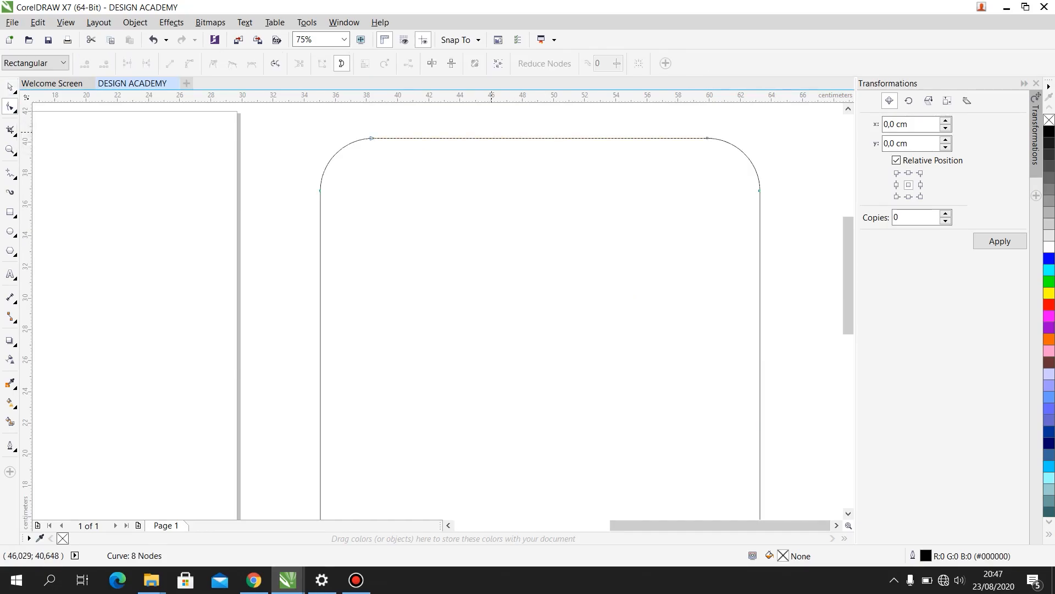
{"action": "double_click", "coordinate": [494, 138]}
{"action": "left_click_drag", "start_coordinate": [495, 138], "coordinate": [511, 221]}
{"action": "double_click", "coordinate": [652, 161]}
{"action": "left_click_drag", "start_coordinate": [652, 161], "coordinate": [680, 212]}
{"action": "scroll", "coordinate": [670, 126], "scroll_direction": "down", "scroll_amount": 2}
{"action": "double_click", "coordinate": [692, 168]}
{"action": "scroll", "coordinate": [692, 167], "scroll_direction": "up", "scroll_amount": 1}
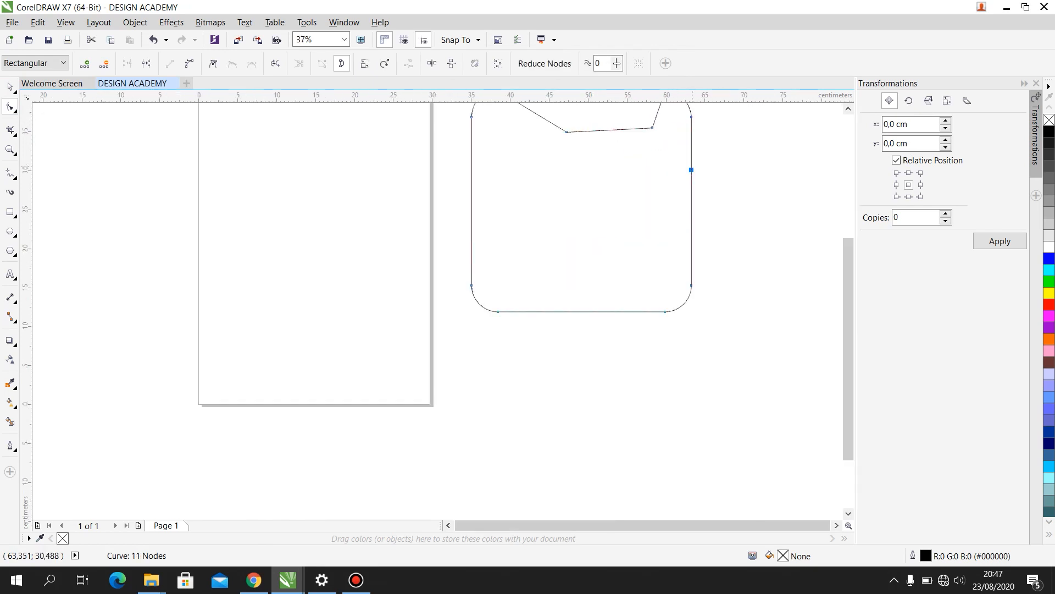
- Pull the new node on the curve's right edge outward, add another node below it and pull that outward too
{"action": "mouse_move", "coordinate": [691, 170]}
{"action": "left_mouse_down"}
{"action": "mouse_move", "coordinate": [670, 173]}
{"action": "mouse_move", "coordinate": [710, 164]}
{"action": "left_mouse_up"}
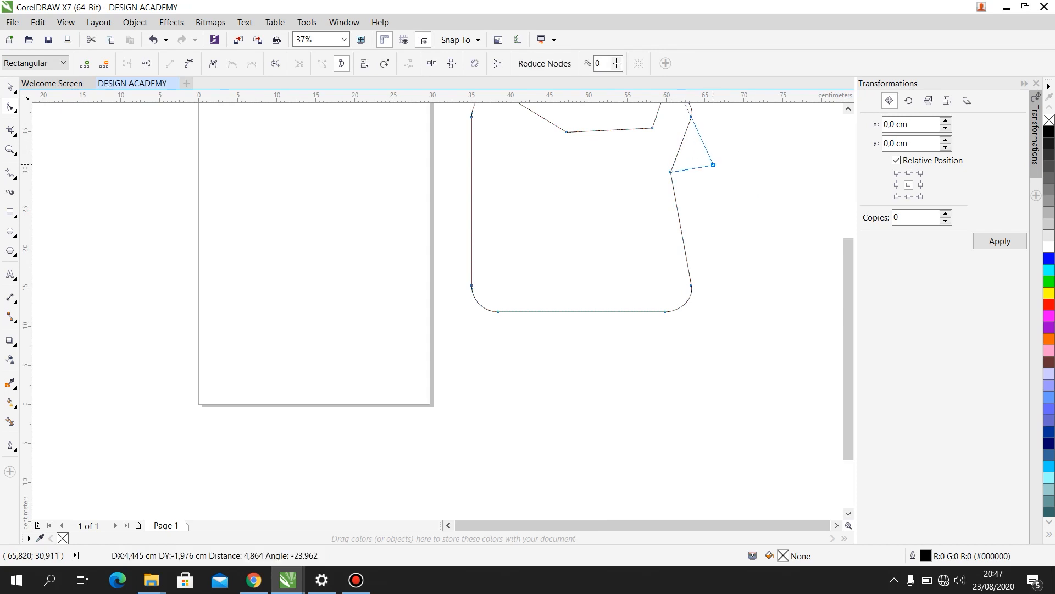
{"action": "double_click", "coordinate": [678, 210]}
{"action": "left_click_drag", "start_coordinate": [677, 209], "coordinate": [704, 198]}
- Select the reshaped curve beside the page and delete it
{"action": "scroll", "coordinate": [704, 197], "scroll_direction": "down", "scroll_amount": 2}
{"action": "left_click", "coordinate": [10, 87]}
{"action": "left_click_drag", "start_coordinate": [735, 306], "coordinate": [539, 109]}
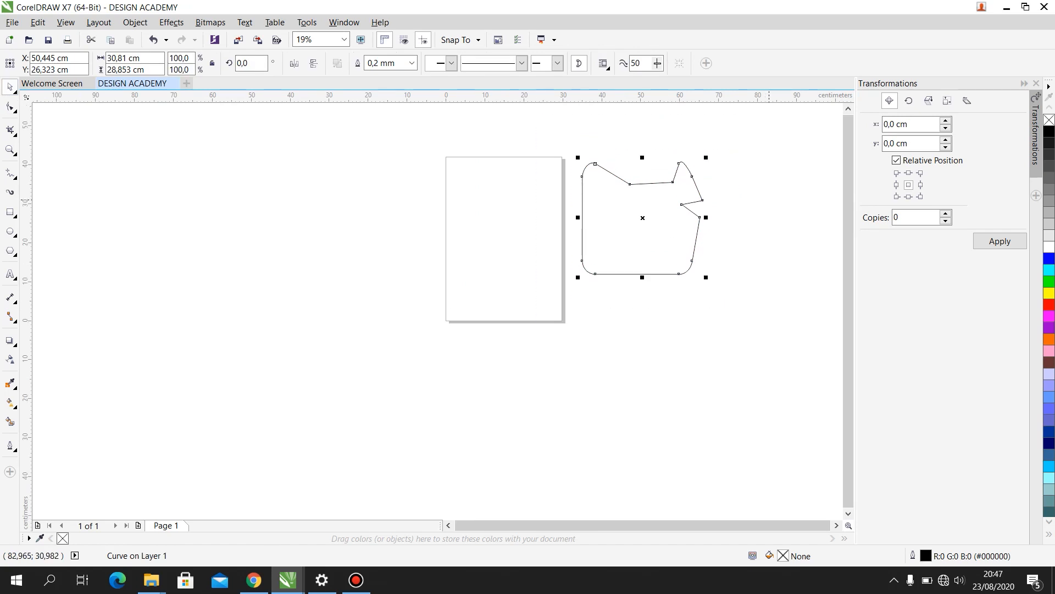
{"action": "key", "text": "Delete"}
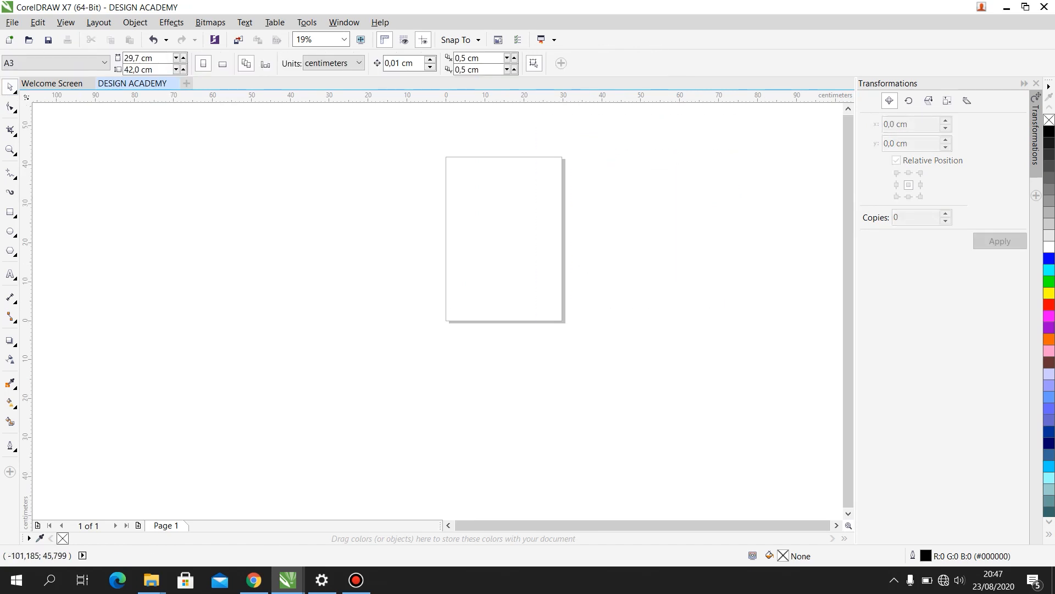
- Import the Untitled-1 image from the desktop into the document and scale it to about 44.5 by 23.2 cm over the page
{"action": "left_click", "coordinate": [11, 130]}
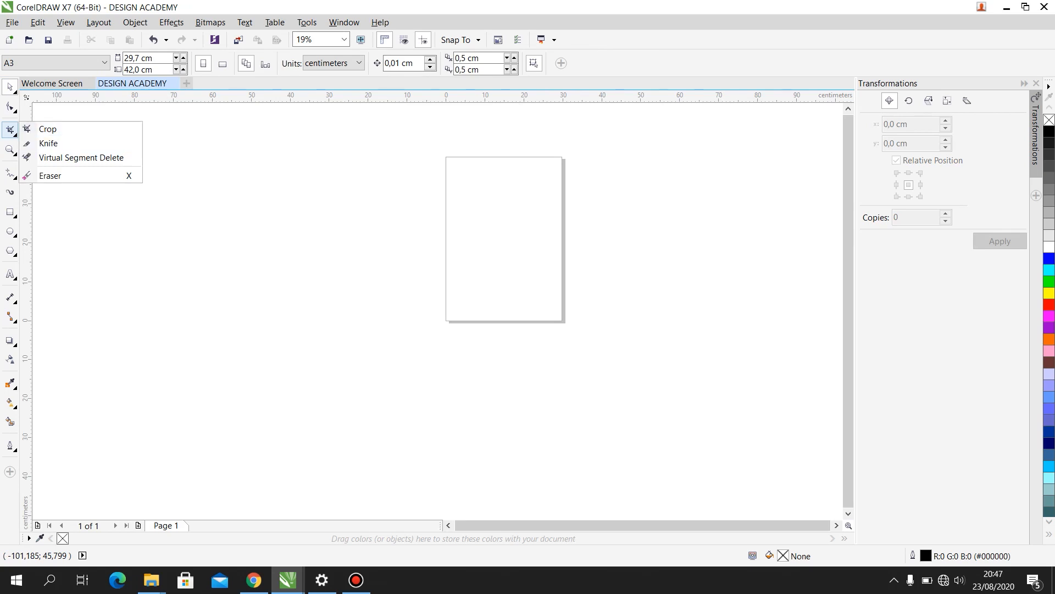
{"action": "left_click", "coordinate": [223, 141]}
{"action": "left_click", "coordinate": [1007, 7]}
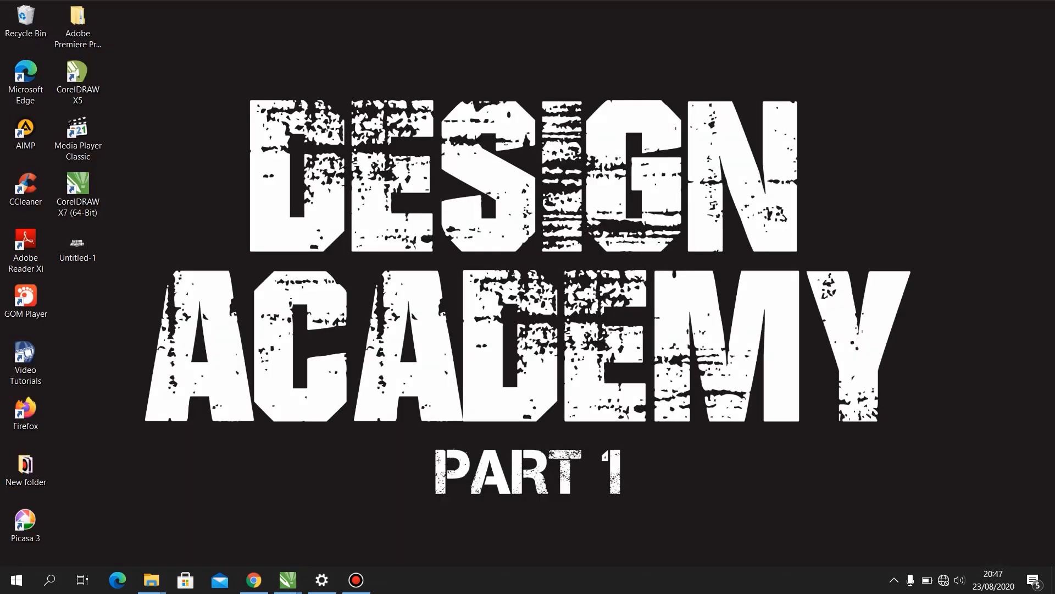
{"action": "left_click_drag", "start_coordinate": [78, 243], "coordinate": [414, 498]}
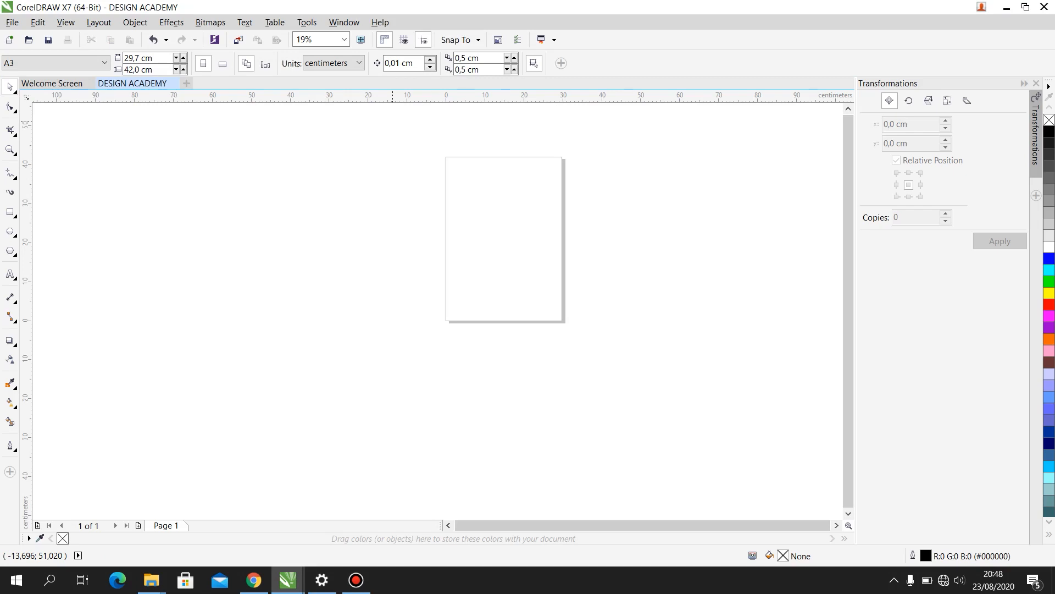
{"action": "scroll", "coordinate": [528, 229], "scroll_direction": "down", "scroll_amount": 1}
{"action": "scroll", "coordinate": [520, 218], "scroll_direction": "up", "scroll_amount": 1}
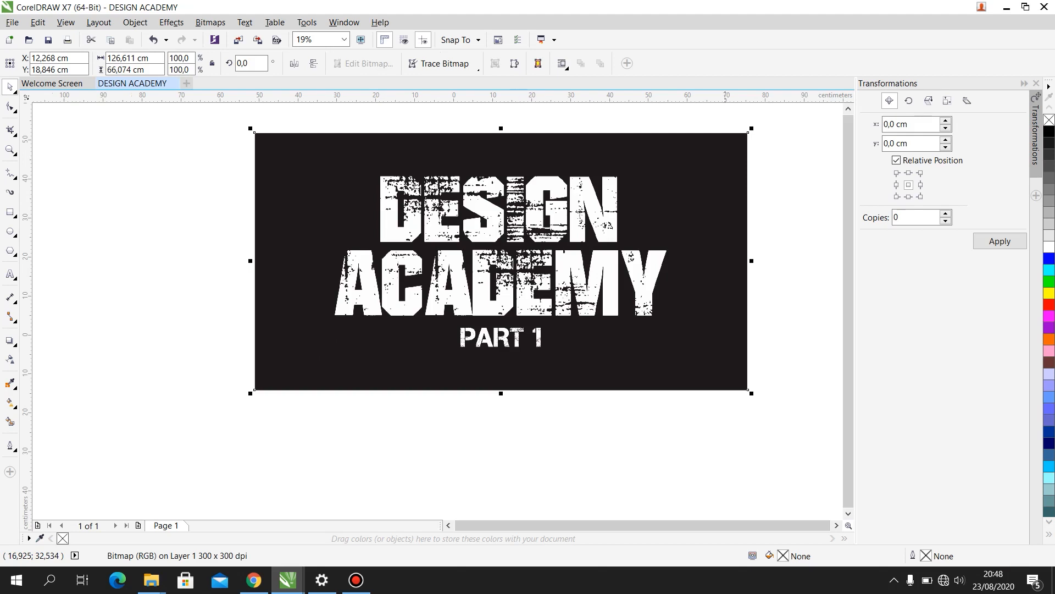
{"action": "left_click_drag", "start_coordinate": [751, 129], "coordinate": [420, 252]}
{"action": "left_click_drag", "start_coordinate": [362, 339], "coordinate": [526, 236]}
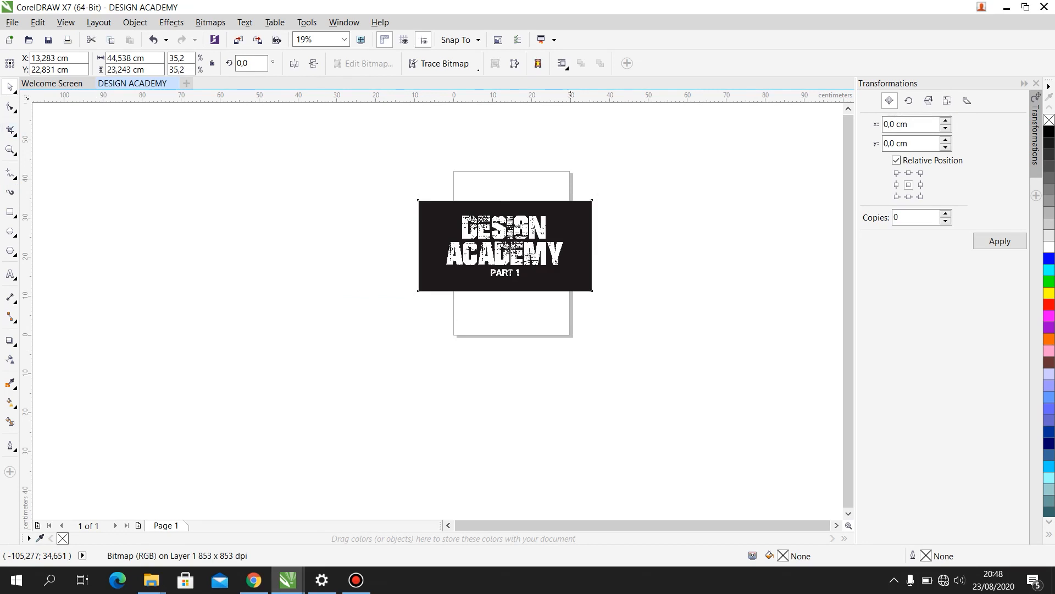
- Crop the image to its left half with the Crop tool and undo the crop
{"action": "left_click", "coordinate": [10, 129]}
{"action": "scroll", "coordinate": [503, 218], "scroll_direction": "up", "scroll_amount": 2}
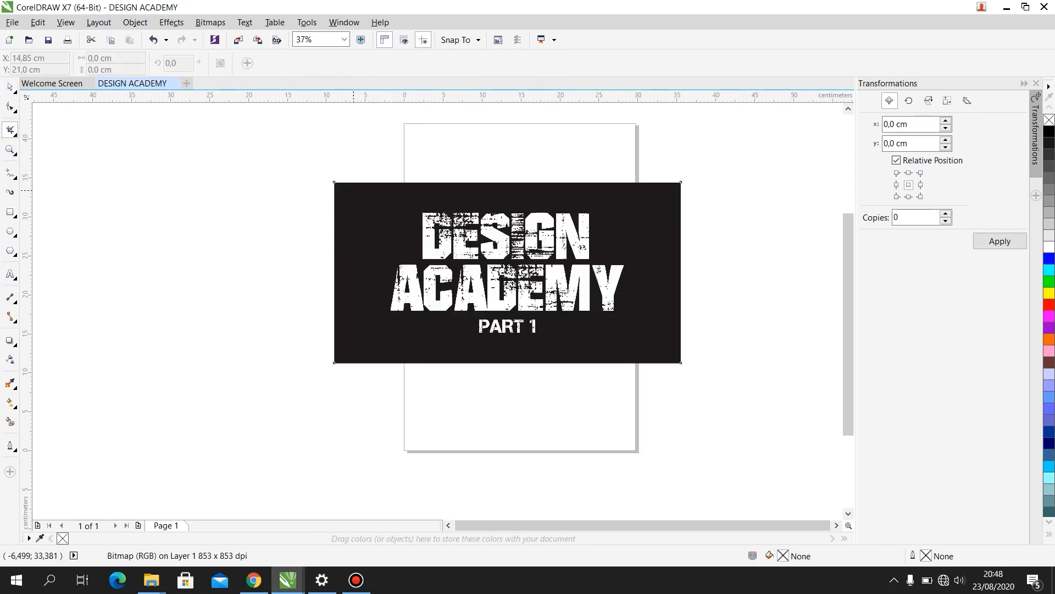
{"action": "left_click_drag", "start_coordinate": [334, 182], "coordinate": [508, 362]}
{"action": "key", "text": "Return"}
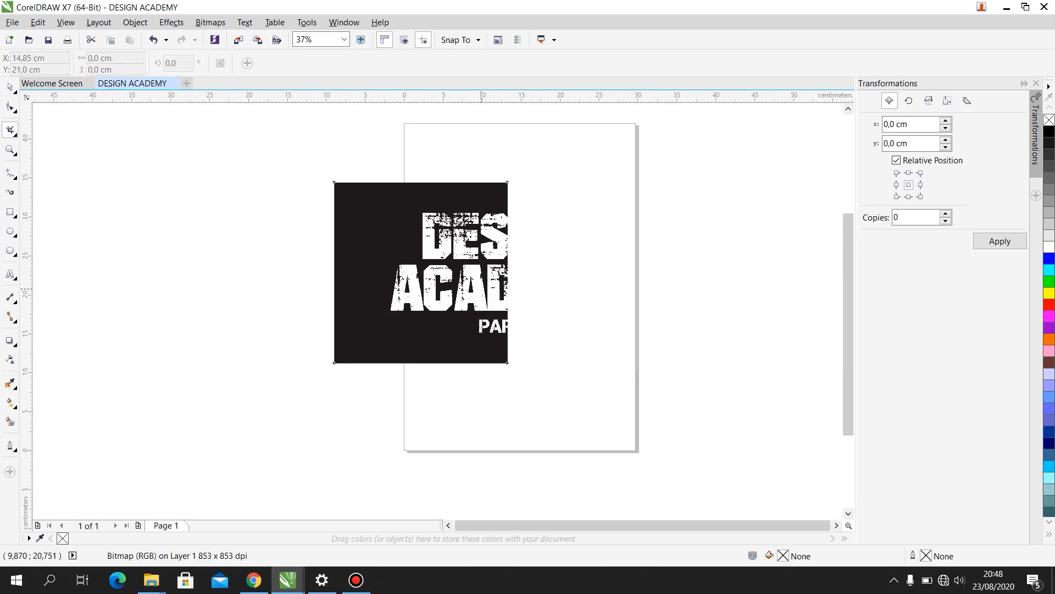
{"action": "key", "text": "ctrl+z"}
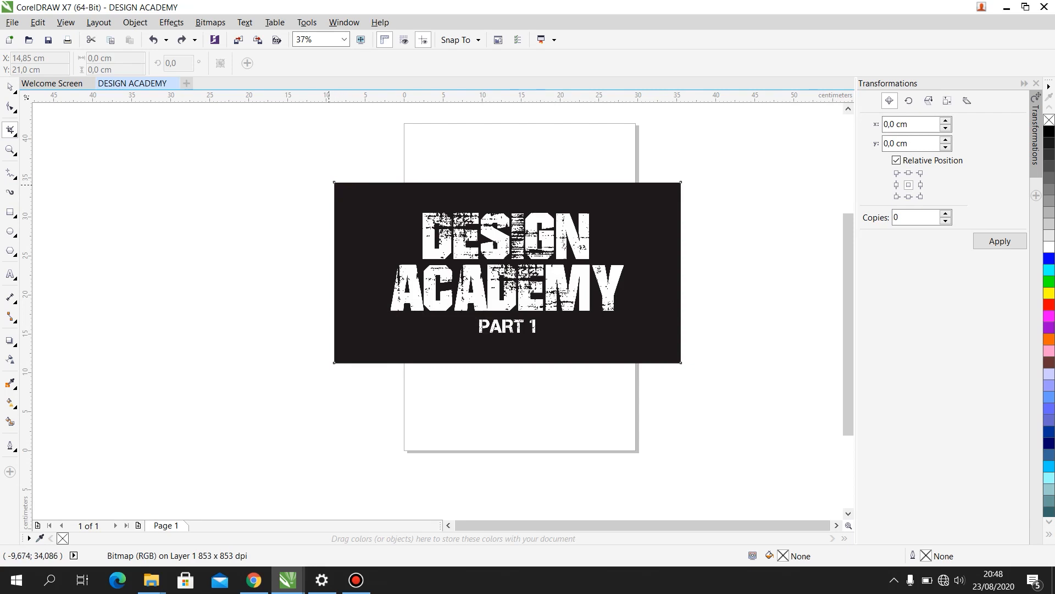
- Crop the image to a left portion about 19.2 cm wide at full height, and undo the crop
{"action": "left_click_drag", "start_coordinate": [334, 182], "coordinate": [484, 363]}
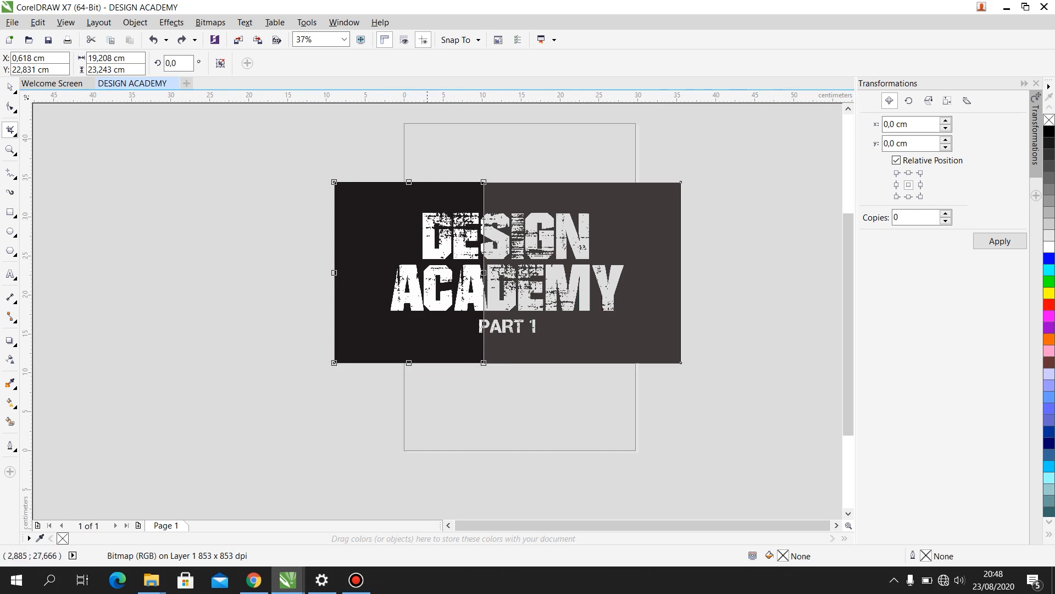
{"action": "key", "text": "Return"}
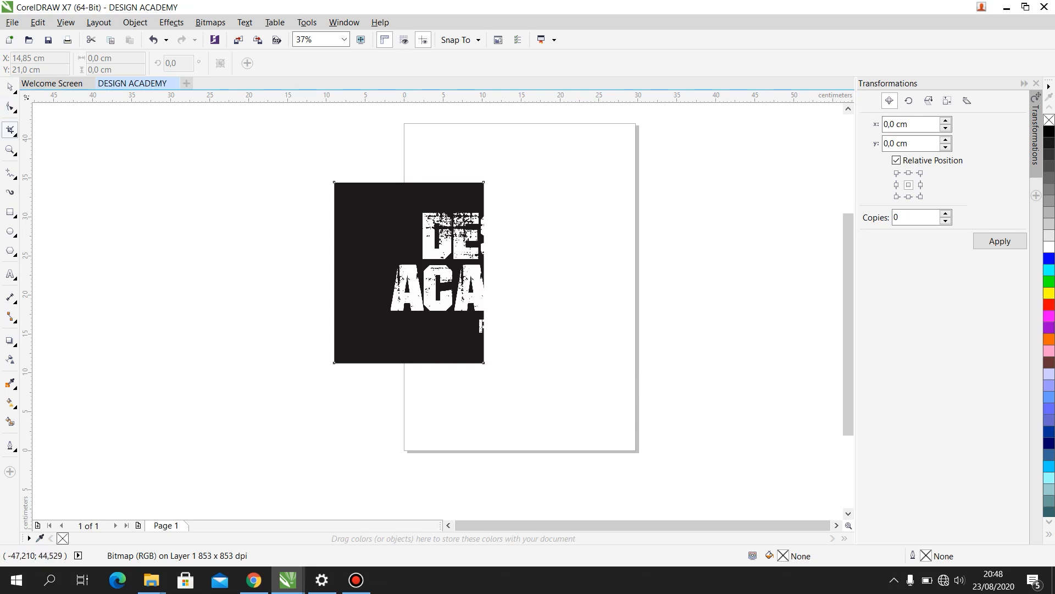
{"action": "left_click", "coordinate": [11, 131]}
{"action": "left_click", "coordinate": [10, 87]}
{"action": "key", "text": "ctrl+z"}
- Draw a rectangle about 17.4 by 15 cm over the page's lower-right corner, fill it grey #808080 and colour its outline #4D4D4D
{"action": "left_click", "coordinate": [11, 130]}
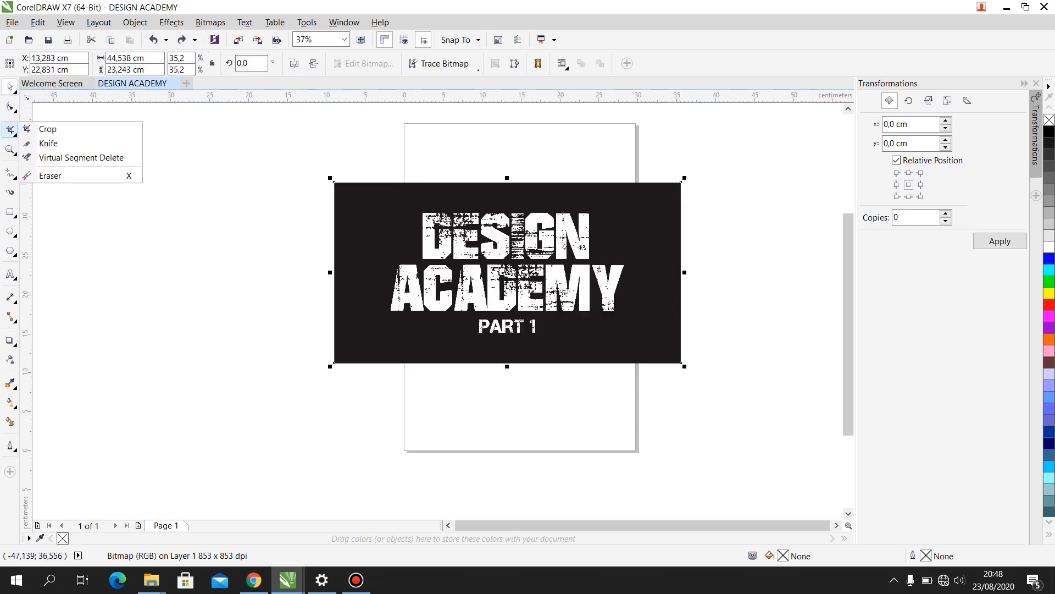
{"action": "left_click", "coordinate": [44, 172]}
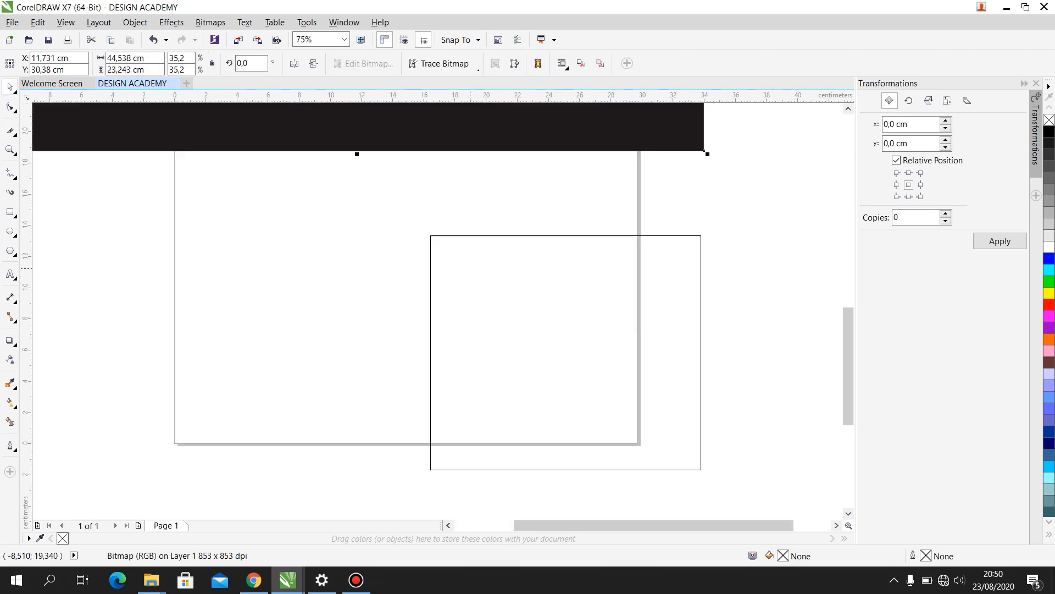
{"action": "left_click_drag", "start_coordinate": [700, 467], "coordinate": [702, 470]}
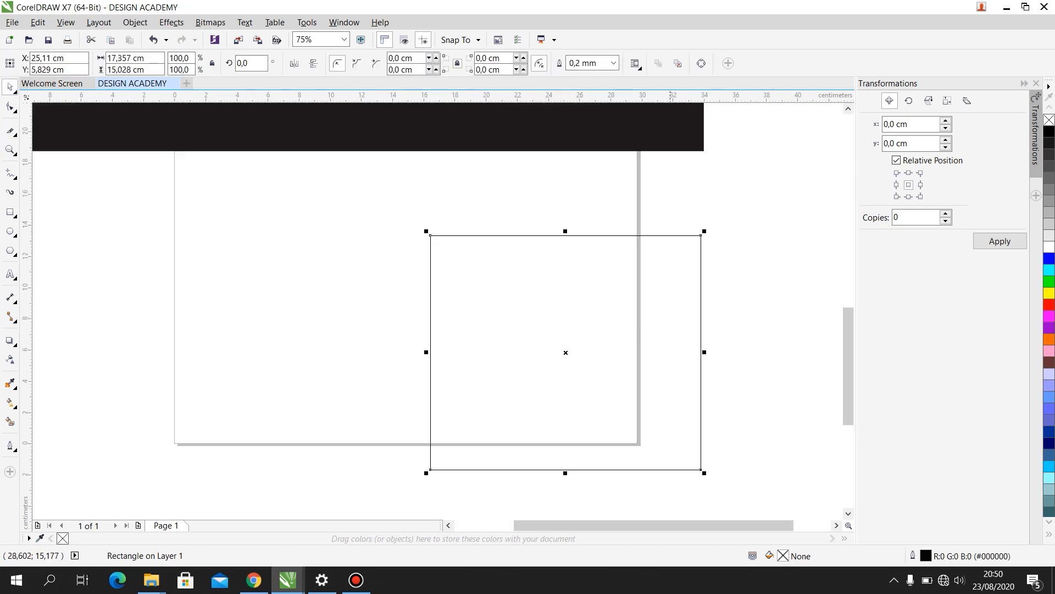
{"action": "left_click", "coordinate": [1049, 155]}
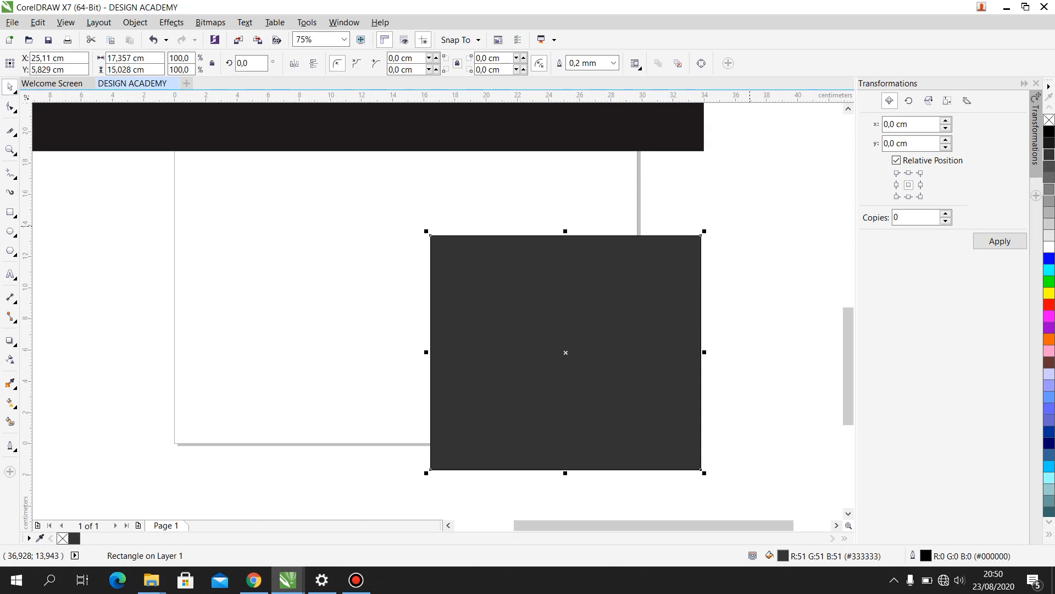
{"action": "left_click", "coordinate": [1049, 189]}
{"action": "right_click", "coordinate": [1049, 166]}
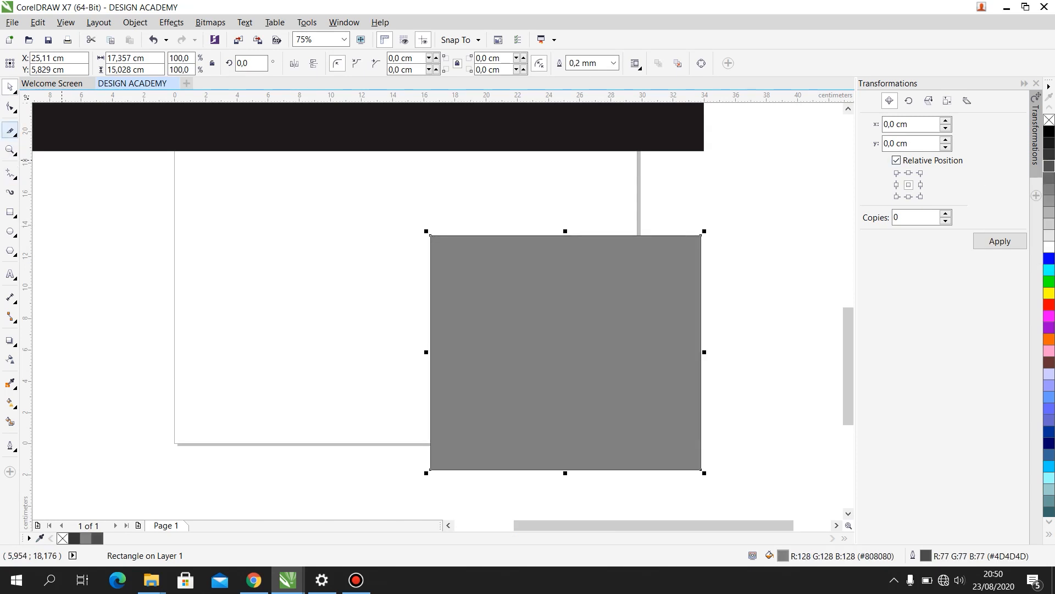
- Cut the grey rectangle from top edge to bottom edge with the Knife tool and move the right-hand piece away
{"action": "left_click", "coordinate": [10, 131]}
{"action": "left_click", "coordinate": [548, 235]}
{"action": "left_click", "coordinate": [543, 469]}
{"action": "left_click", "coordinate": [10, 87]}
{"action": "left_click_drag", "start_coordinate": [625, 303], "coordinate": [671, 310]}
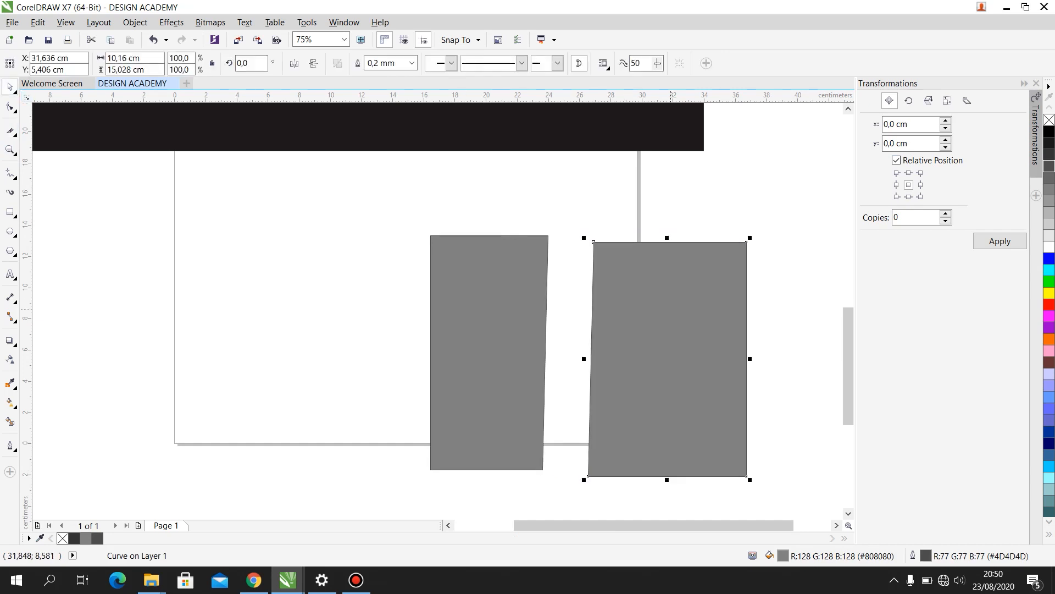
- Scale the right-hand piece to about 6 by 8.8 cm and move it to about X 29.5 cm, Y 2.9 cm
{"action": "scroll", "coordinate": [682, 228], "scroll_direction": "up", "scroll_amount": 3}
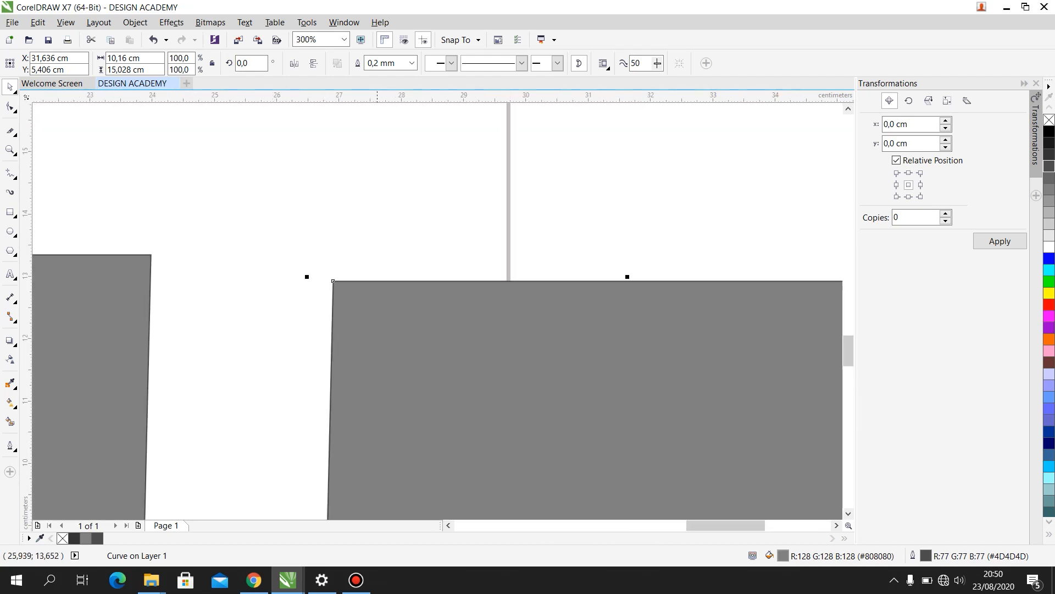
{"action": "scroll", "coordinate": [487, 299], "scroll_direction": "up", "scroll_amount": 1}
{"action": "scroll", "coordinate": [509, 285], "scroll_direction": "down", "scroll_amount": 3}
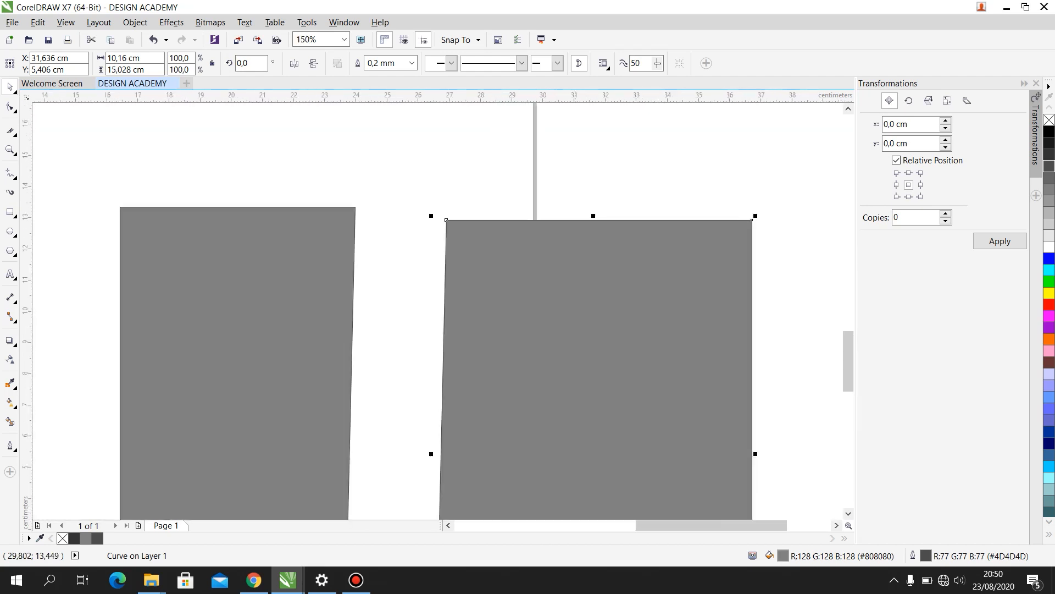
{"action": "left_click_drag", "start_coordinate": [612, 241], "coordinate": [595, 297]}
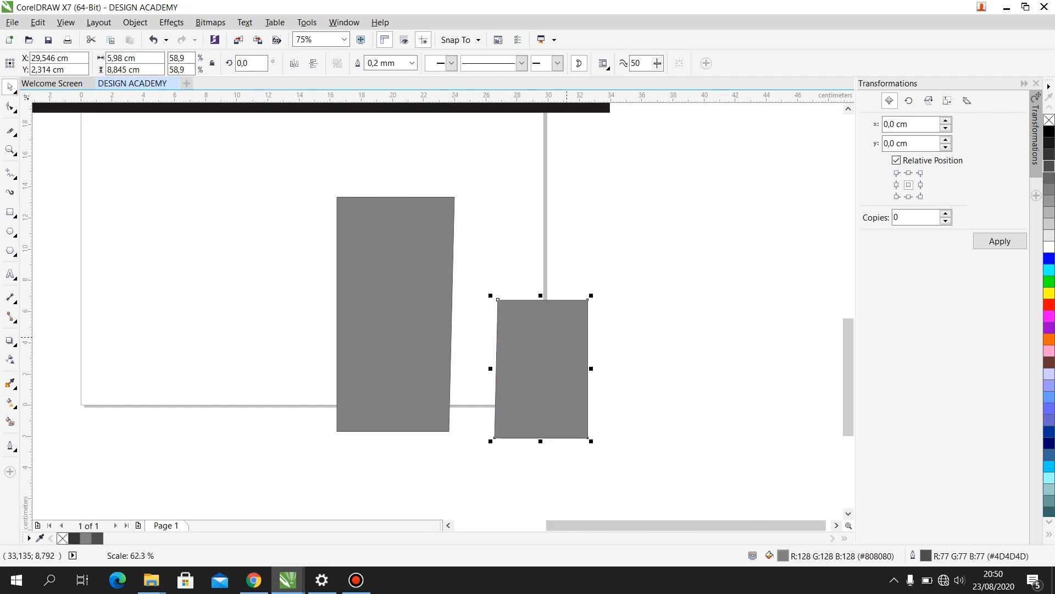
{"action": "scroll", "coordinate": [533, 368], "scroll_direction": "up", "scroll_amount": 1}
{"action": "scroll", "coordinate": [586, 229], "scroll_direction": "up", "scroll_amount": 2}
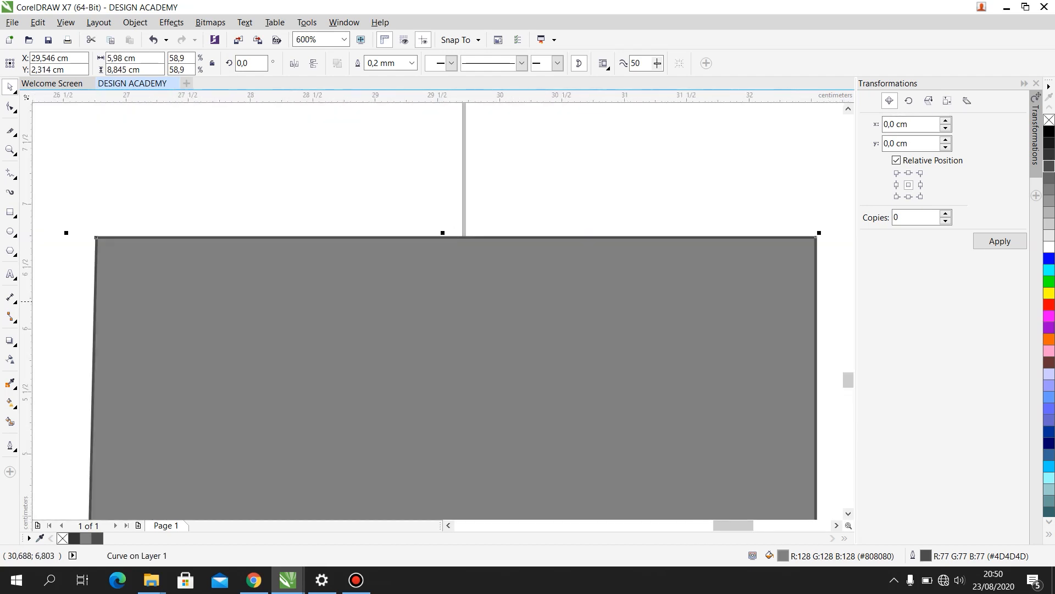
{"action": "left_click_drag", "start_coordinate": [770, 297], "coordinate": [760, 227]}
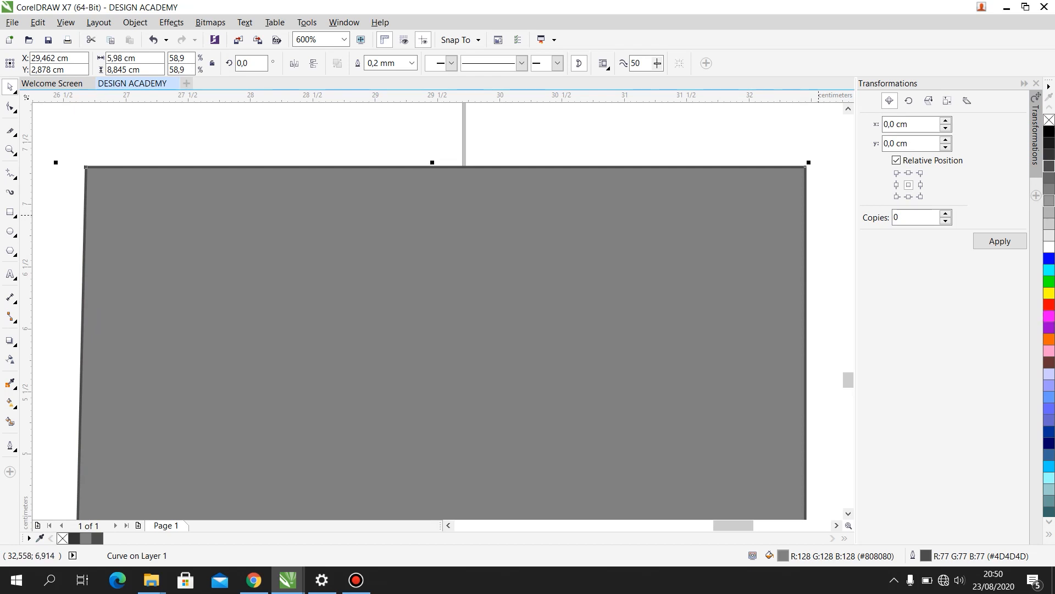
- Change the smaller piece's outline colour to green #00FF00 and deselect it
{"action": "right_click", "coordinate": [1049, 213]}
{"action": "right_click", "coordinate": [1048, 142]}
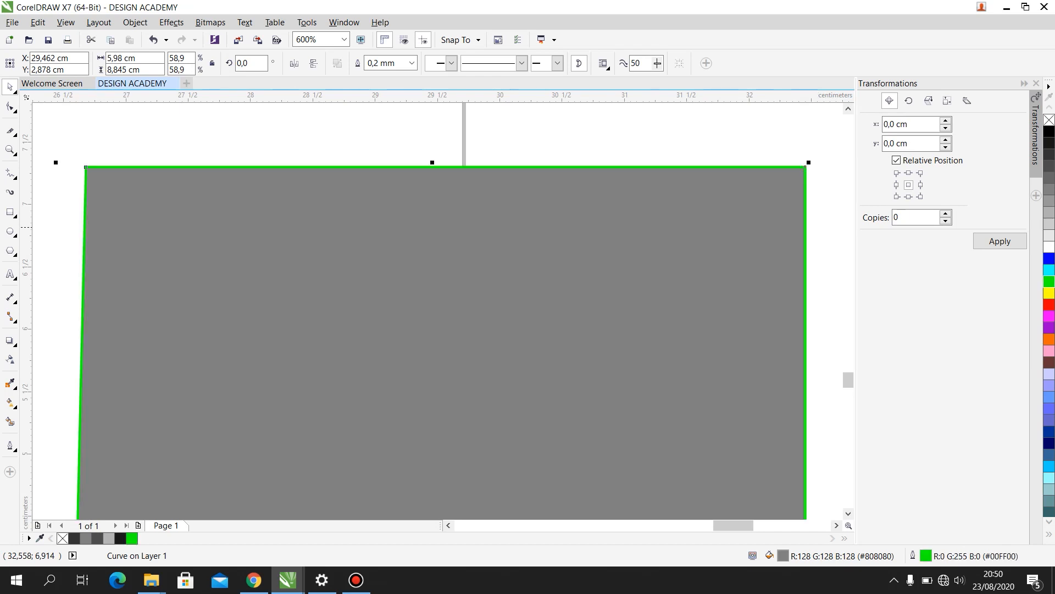
{"action": "scroll", "coordinate": [661, 204], "scroll_direction": "down", "scroll_amount": 2}
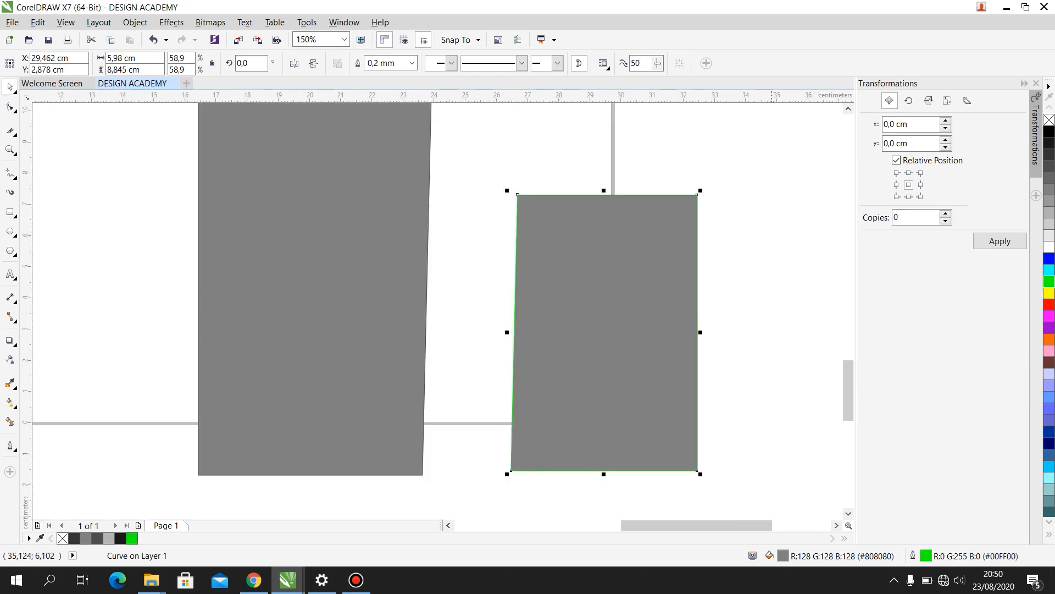
{"action": "left_click", "coordinate": [97, 237]}
- Magnify the top edge of the green-outlined piece to 600% with the Zoom tool
{"action": "left_click", "coordinate": [13, 132]}
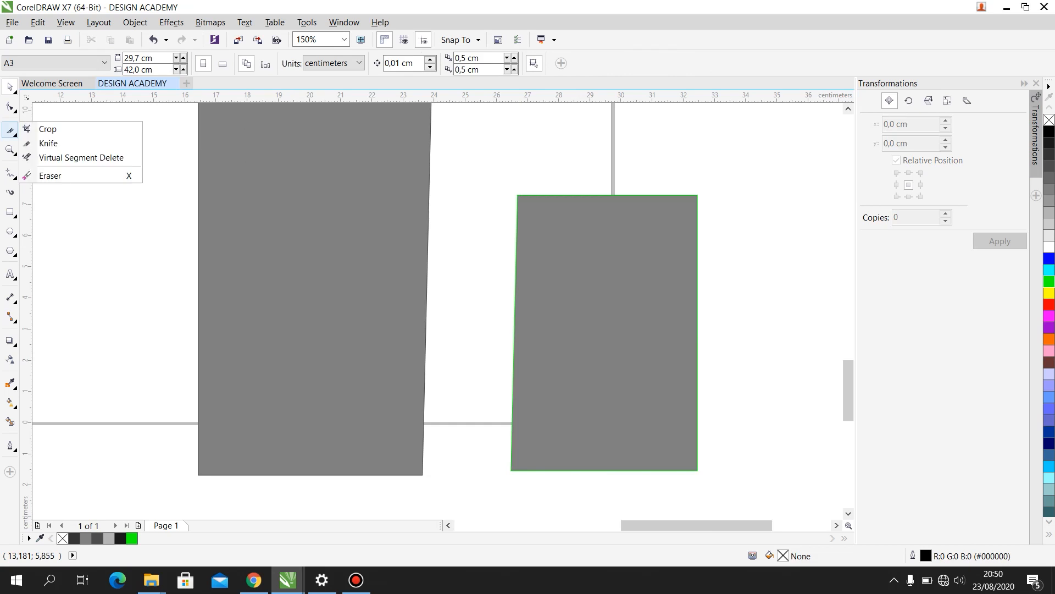
{"action": "left_click", "coordinate": [13, 152]}
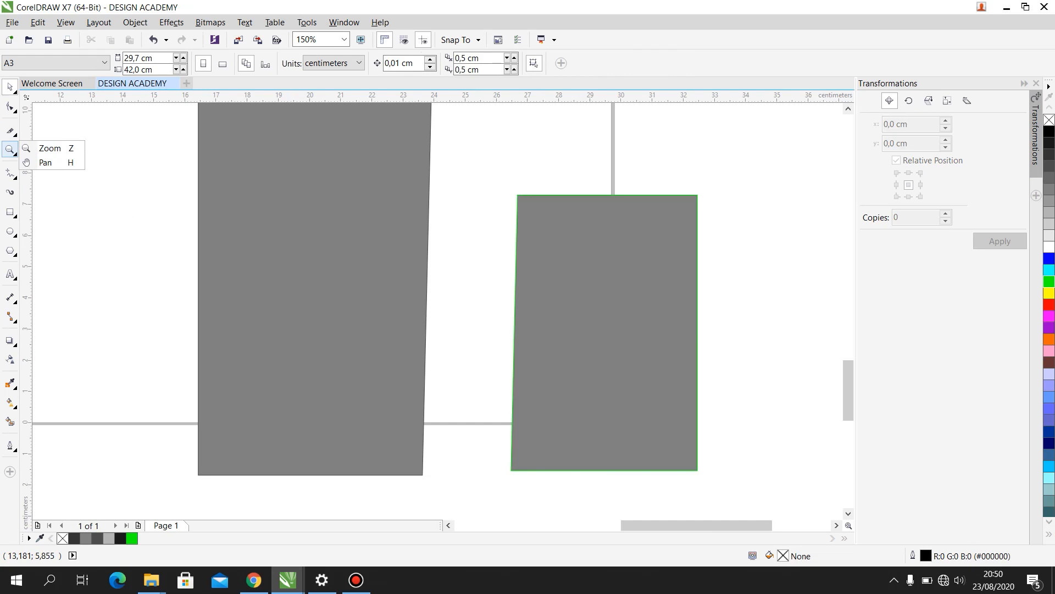
{"action": "left_click", "coordinate": [48, 149]}
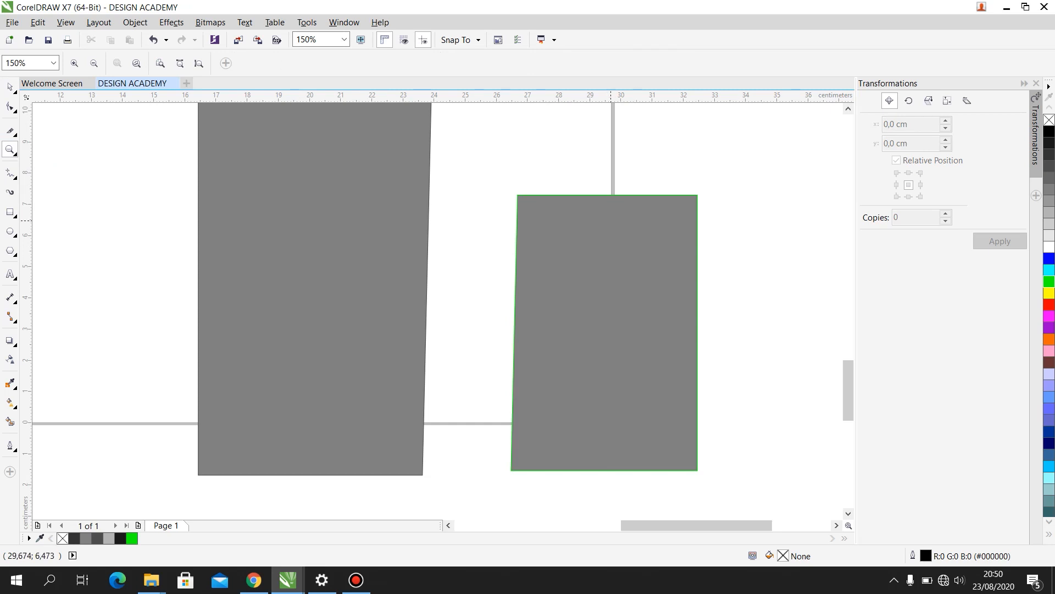
{"action": "left_click", "coordinate": [611, 220]}
{"action": "left_click", "coordinate": [398, 284]}
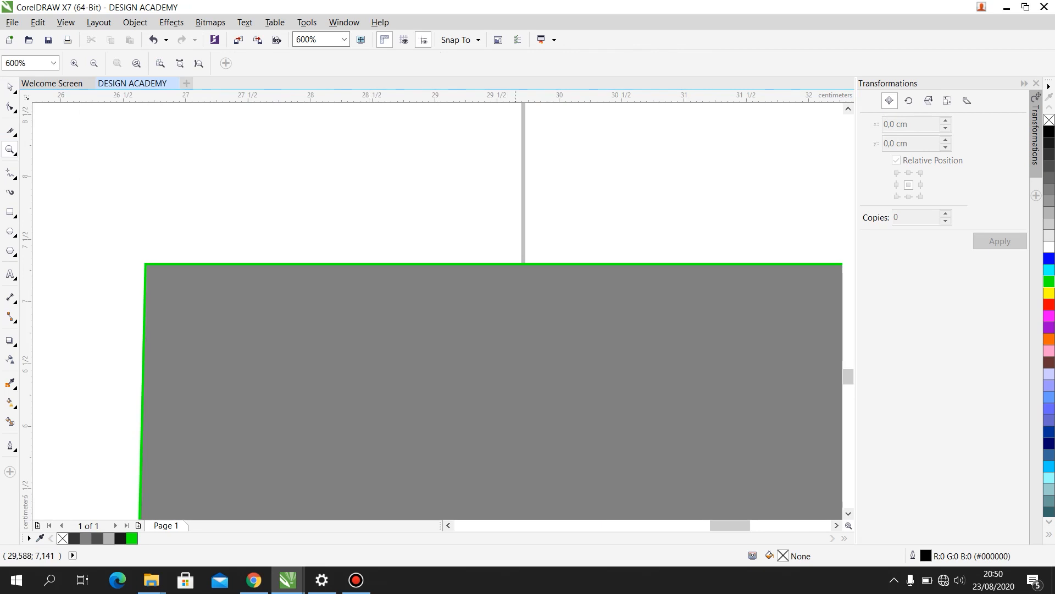
{"action": "left_click", "coordinate": [559, 273]}
- Zoom out to 19% to view all objects, magnify an area around them with the Zoom tool, and show the Zoom and Pan choices
{"action": "scroll", "coordinate": [558, 274], "scroll_direction": "down", "scroll_amount": 2}
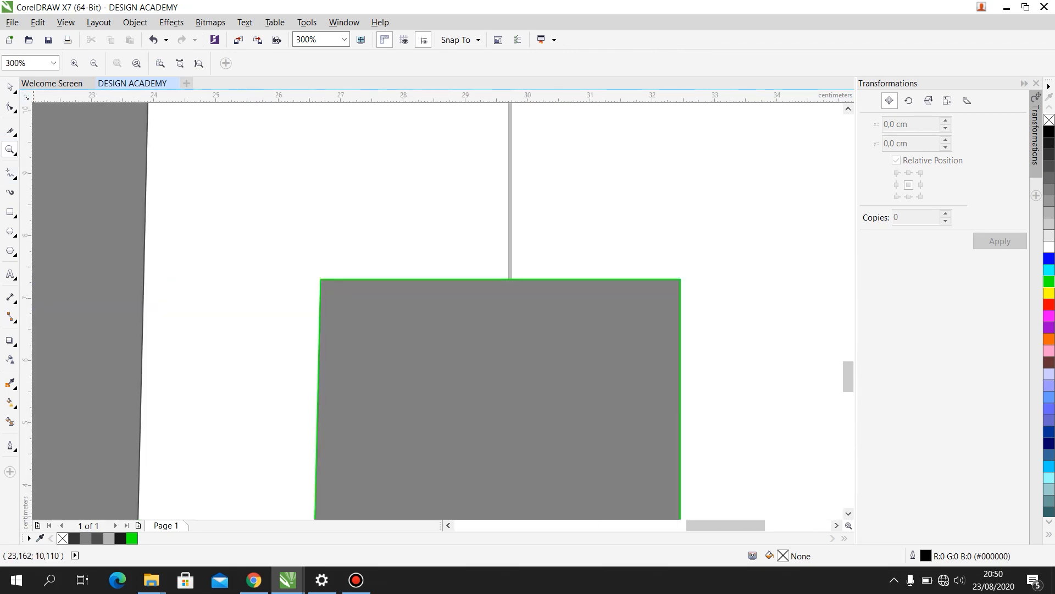
{"action": "scroll", "coordinate": [456, 222], "scroll_direction": "down", "scroll_amount": 2}
{"action": "scroll", "coordinate": [455, 222], "scroll_direction": "down", "scroll_amount": 2}
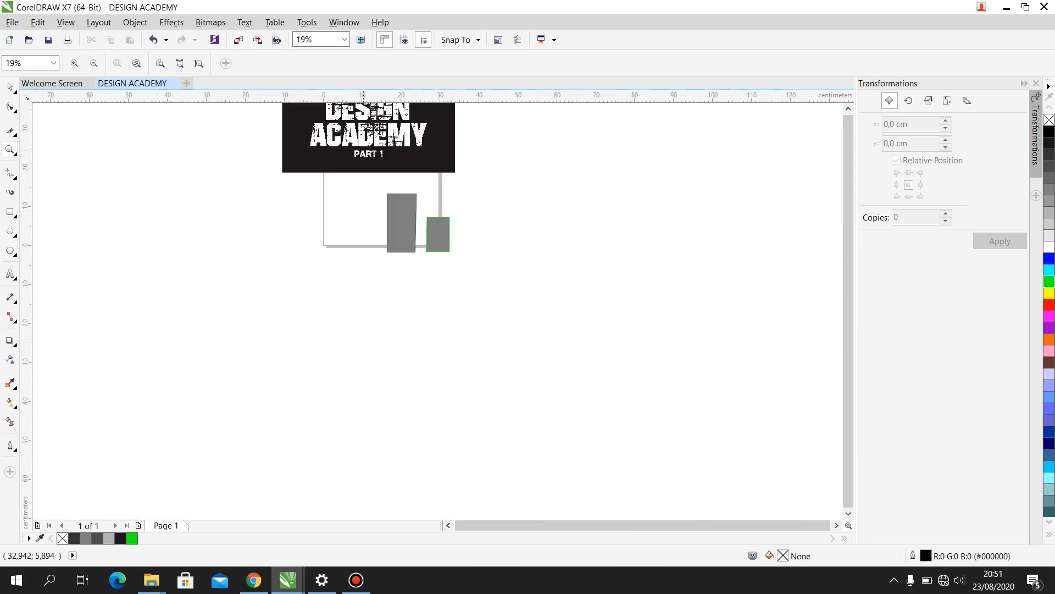
{"action": "scroll", "coordinate": [455, 223], "scroll_direction": "down", "scroll_amount": 1}
{"action": "scroll", "coordinate": [404, 179], "scroll_direction": "up", "scroll_amount": 1}
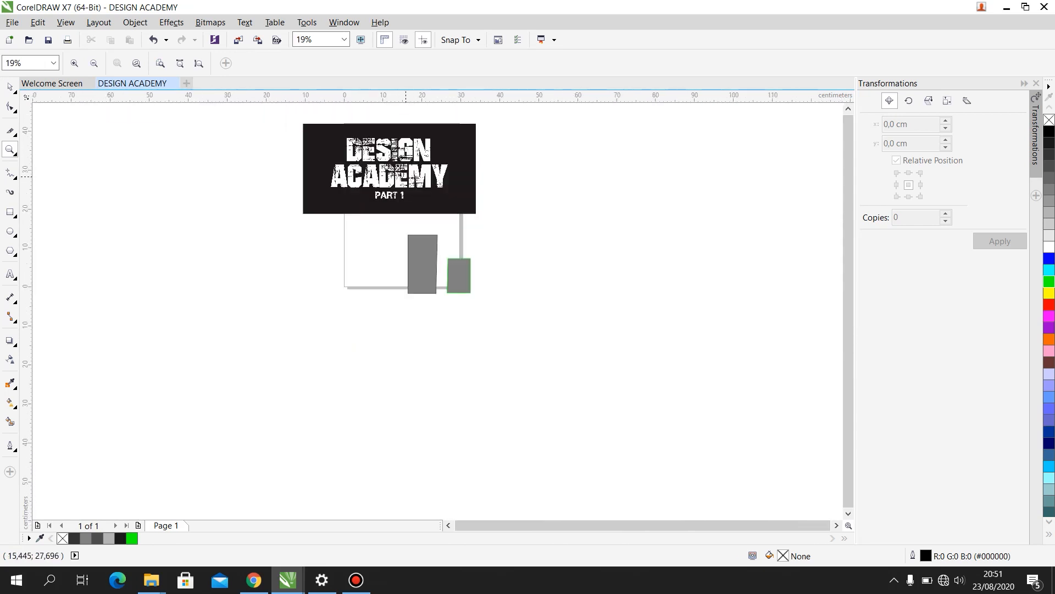
{"action": "left_click_drag", "start_coordinate": [333, 117], "coordinate": [613, 409]}
{"action": "scroll", "coordinate": [567, 355], "scroll_direction": "down", "scroll_amount": 2}
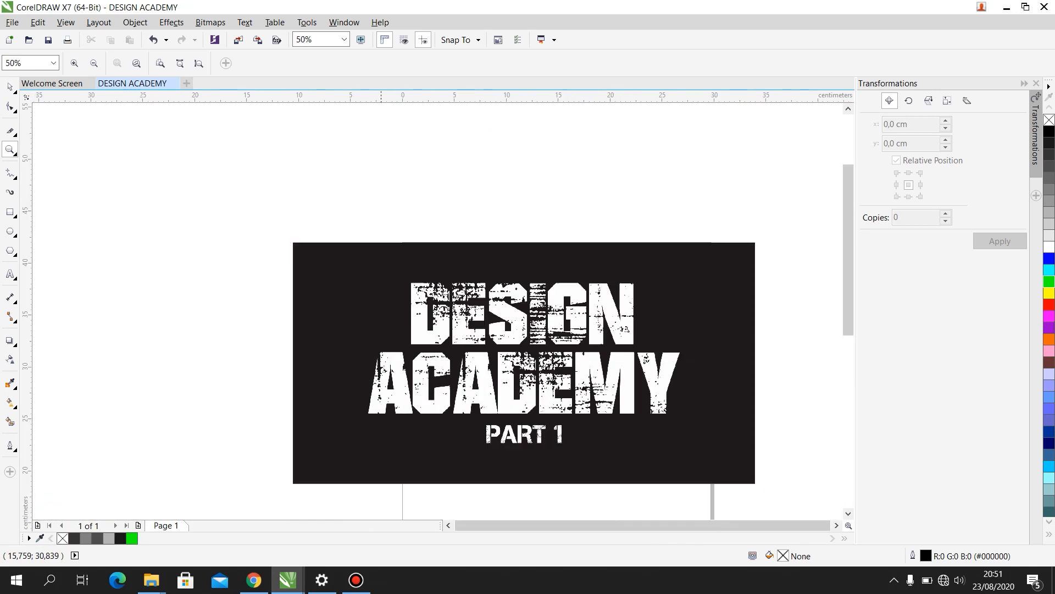
{"action": "left_click", "coordinate": [15, 154]}
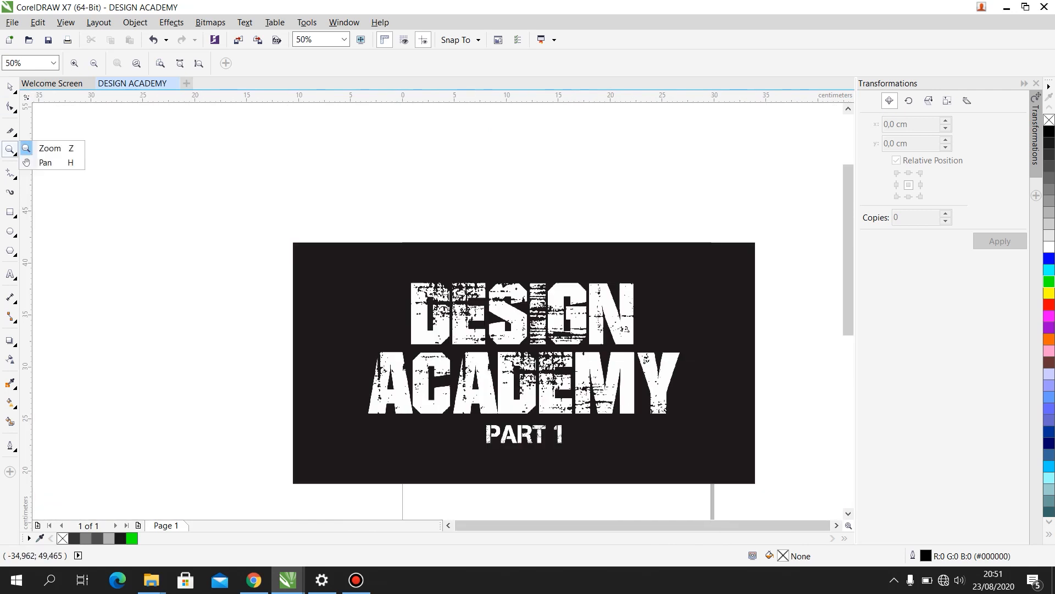
- Pan across the page with the Pan tool to inspect the banner and the grey pieces below it
{"action": "left_click", "coordinate": [46, 163]}
{"action": "scroll", "coordinate": [329, 181], "scroll_direction": "down", "scroll_amount": 2}
{"action": "left_click_drag", "start_coordinate": [515, 163], "coordinate": [538, 201]}
{"action": "left_click_drag", "start_coordinate": [349, 247], "coordinate": [413, 229]}
{"action": "scroll", "coordinate": [442, 260], "scroll_direction": "up", "scroll_amount": 2}
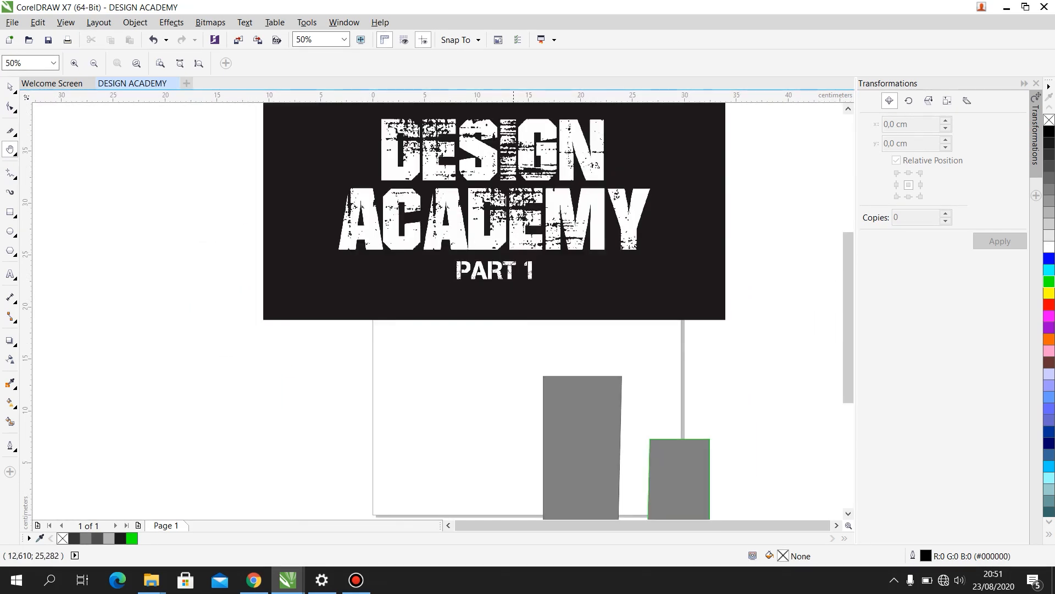
{"action": "left_click_drag", "start_coordinate": [506, 286], "coordinate": [397, 406]}
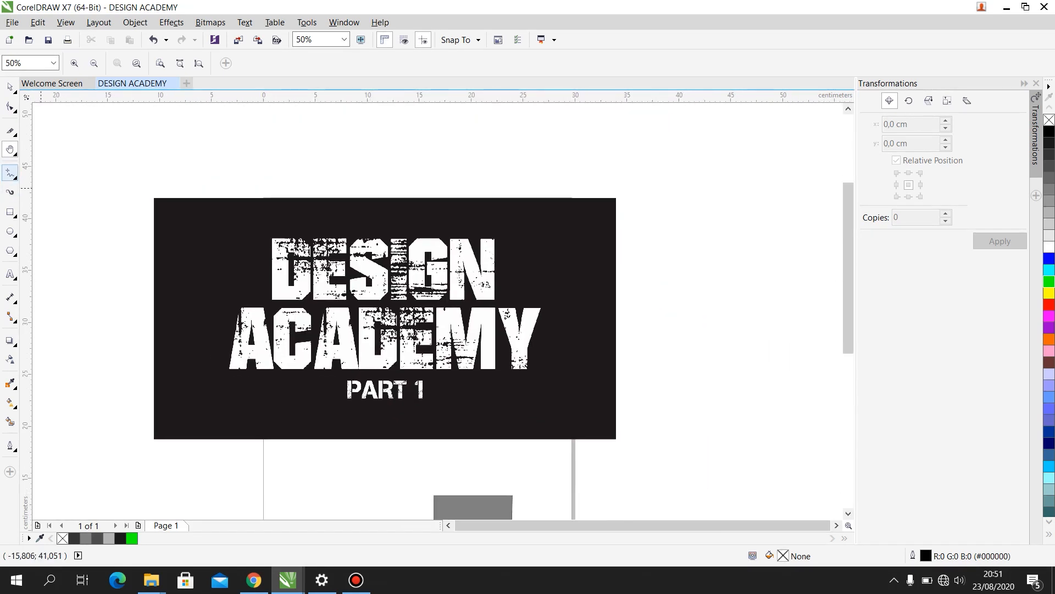
- Draw three separate horizontal lines beside the black banner with the Freehand tool, the upper two about 21.2 cm and 12.9 cm long
{"action": "left_click", "coordinate": [14, 177]}
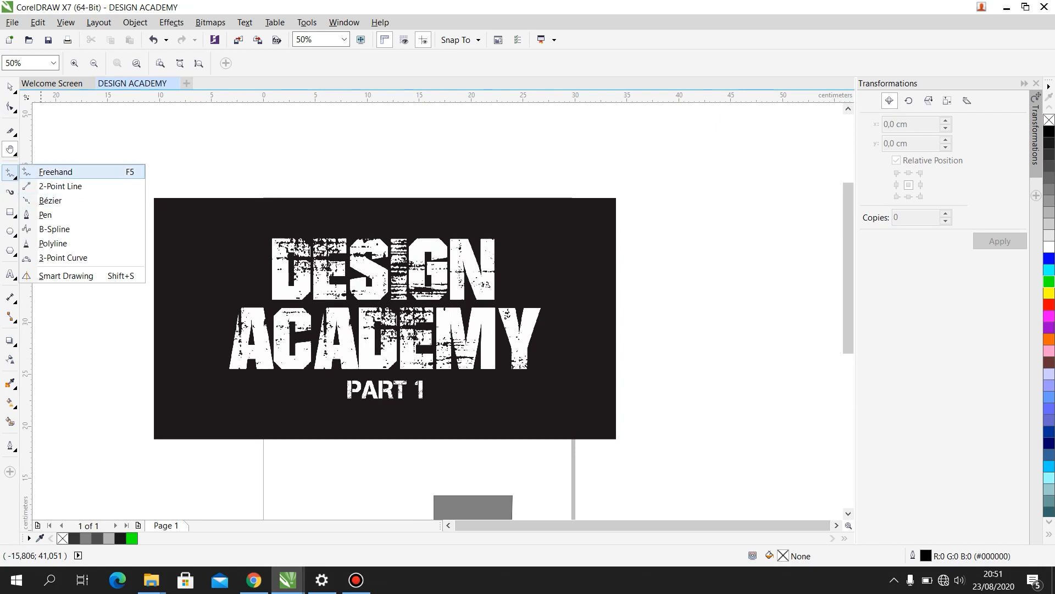
{"action": "left_click", "coordinate": [55, 172]}
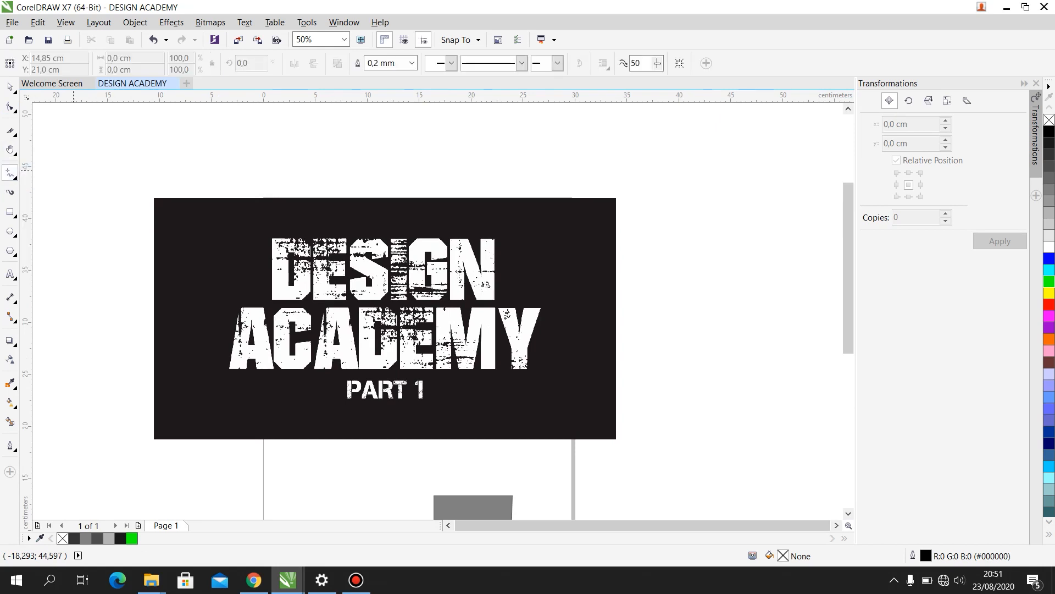
{"action": "scroll", "coordinate": [371, 118], "scroll_direction": "down", "scroll_amount": 2}
{"action": "scroll", "coordinate": [493, 137], "scroll_direction": "up", "scroll_amount": 1}
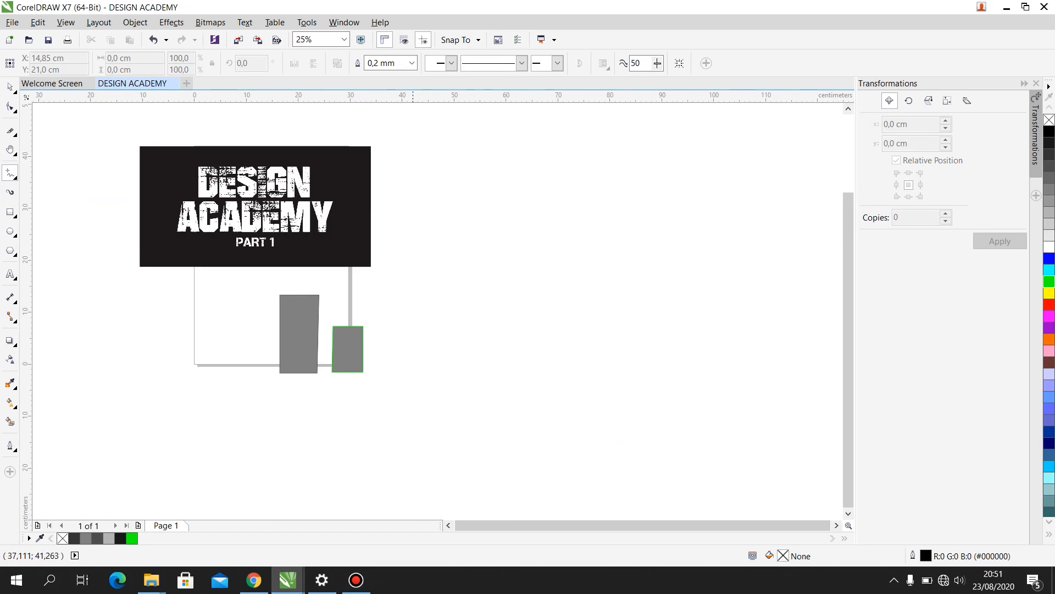
{"action": "left_click", "coordinate": [418, 143]}
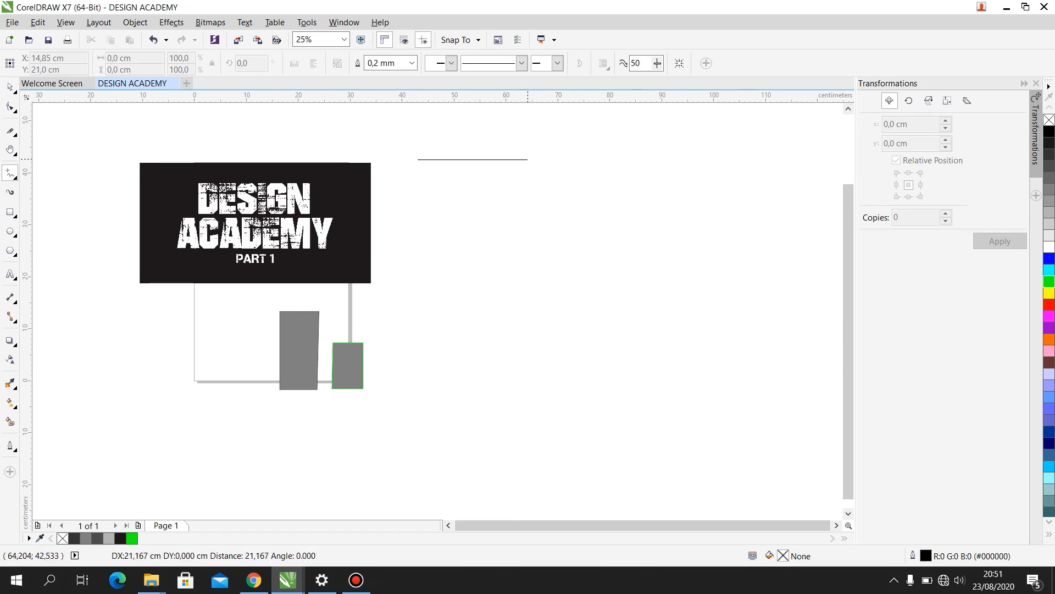
{"action": "left_click", "coordinate": [527, 160]}
{"action": "left_click", "coordinate": [476, 209]}
{"action": "left_click", "coordinate": [544, 209]}
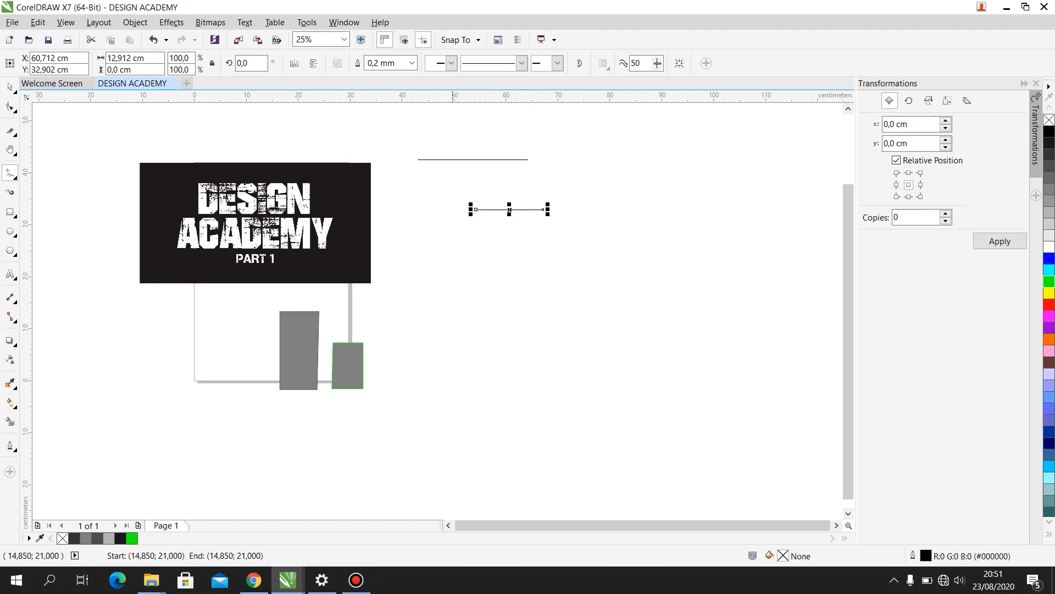
{"action": "left_click", "coordinate": [453, 253]}
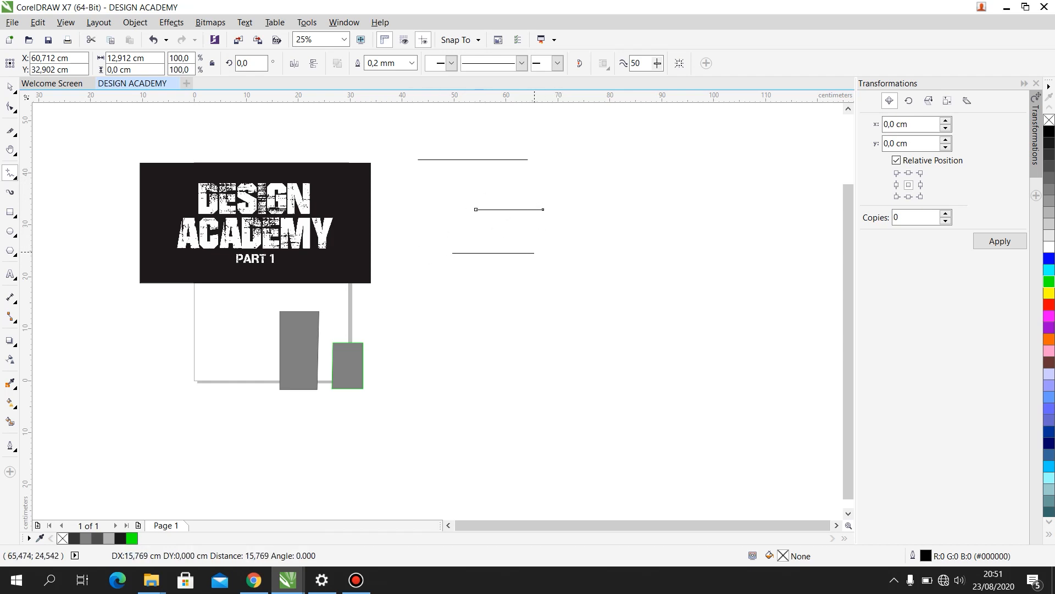
{"action": "left_click", "coordinate": [522, 253]}
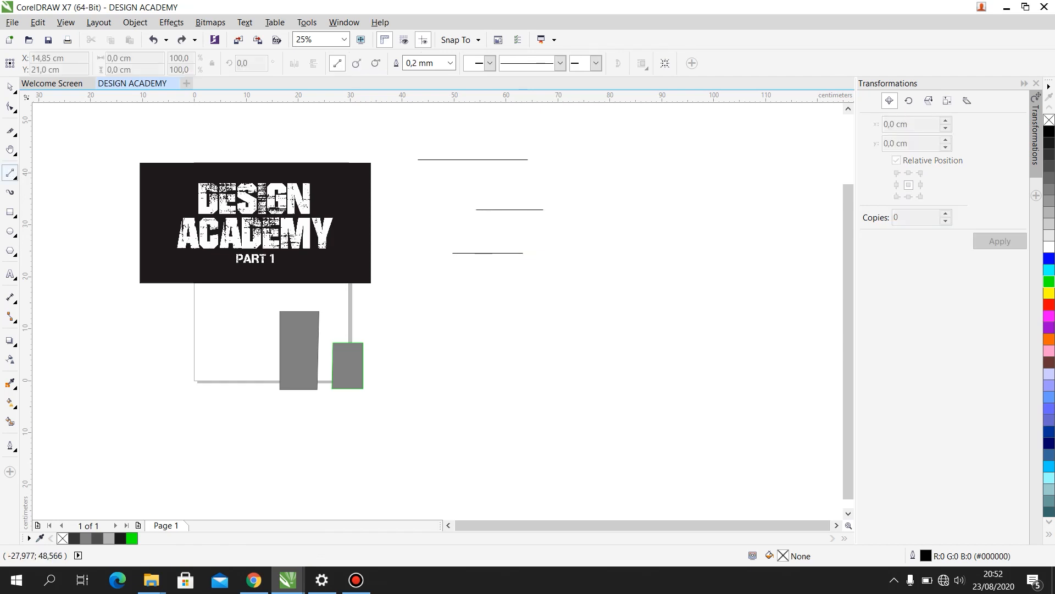
- Draw an open, winding Bézier curve about 24.6 by 18.8 cm beside the three lines, mixing curved and straight segments
{"action": "left_click", "coordinate": [11, 173]}
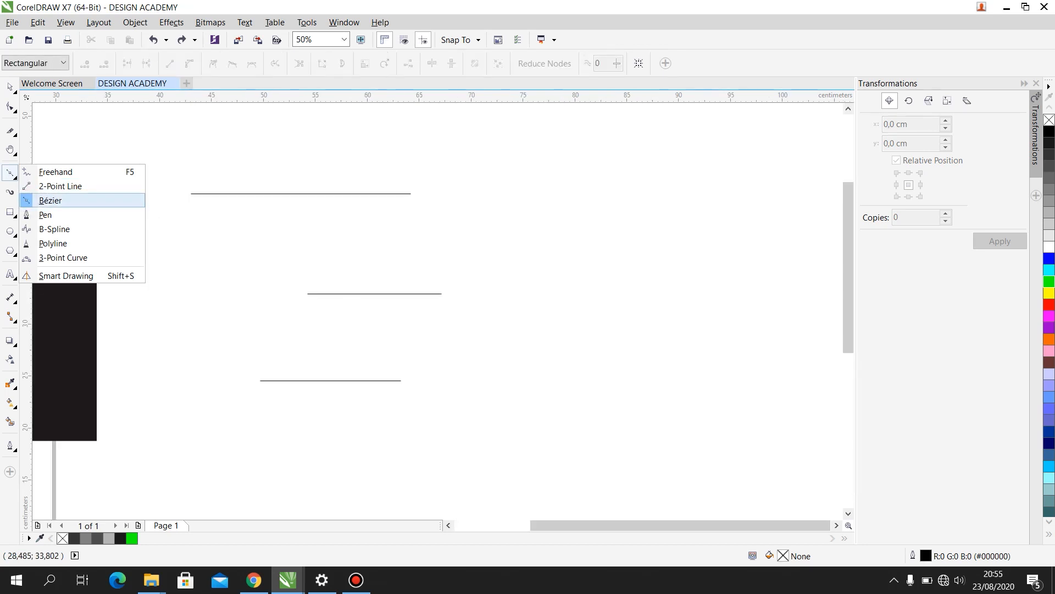
{"action": "left_click", "coordinate": [50, 200]}
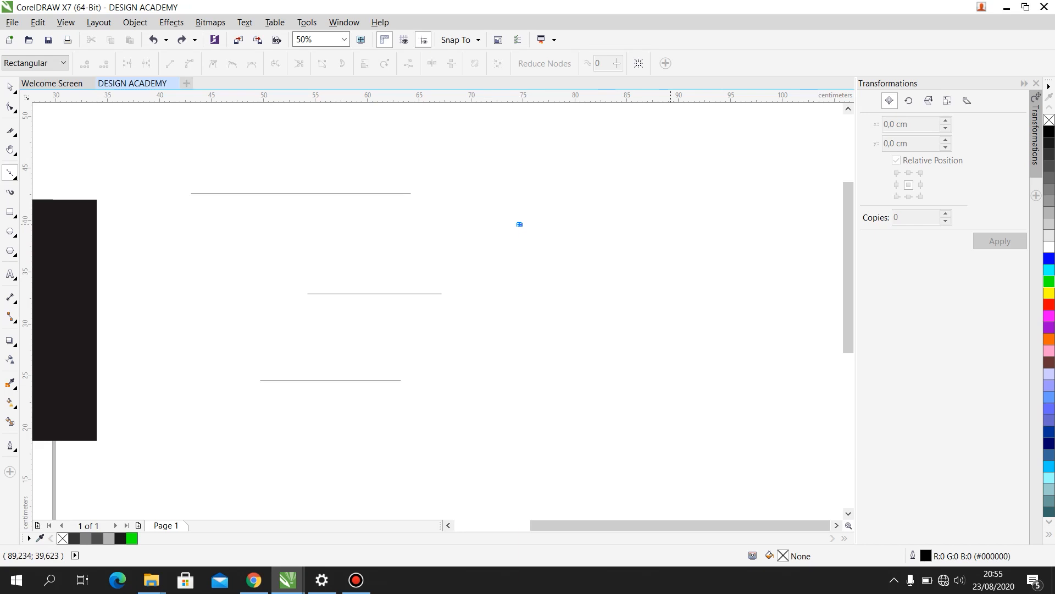
{"action": "left_click", "coordinate": [519, 224]}
{"action": "left_click_drag", "start_coordinate": [671, 224], "coordinate": [609, 338]}
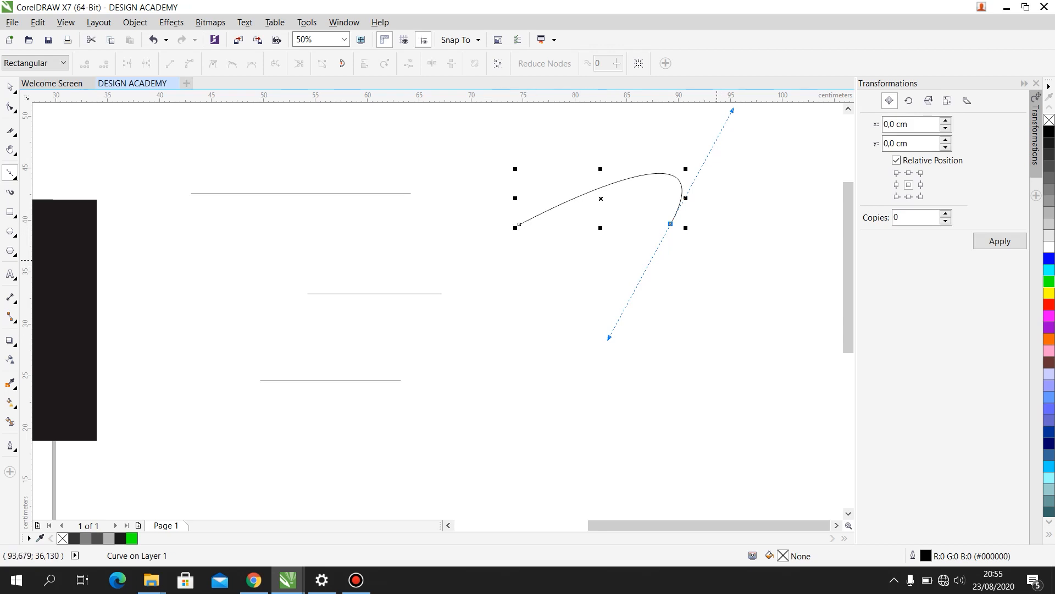
{"action": "left_click", "coordinate": [716, 260]}
{"action": "left_click", "coordinate": [775, 184]}
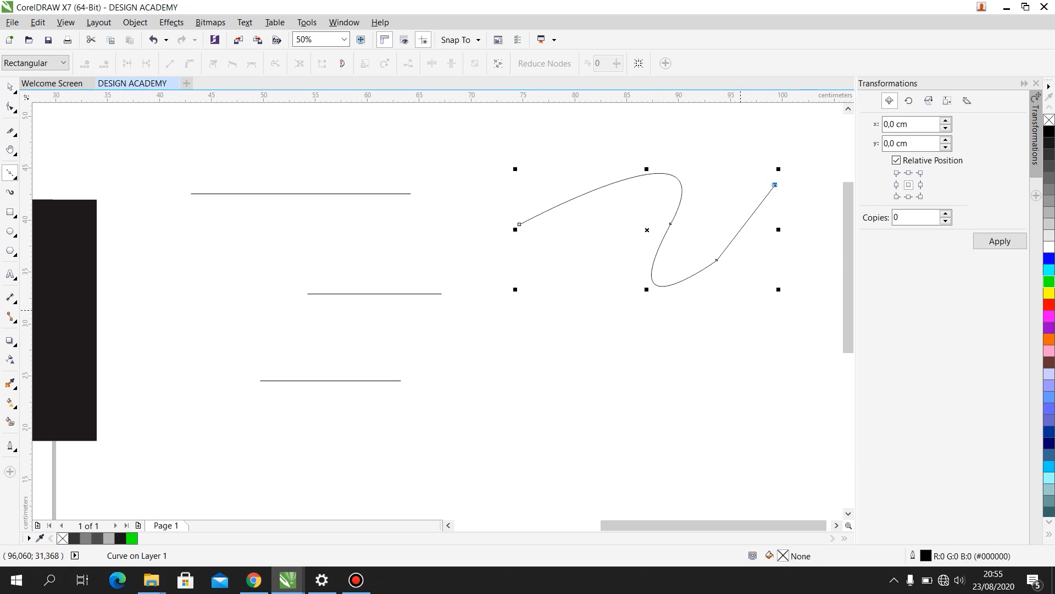
{"action": "left_click", "coordinate": [740, 315]}
{"action": "left_click_drag", "start_coordinate": [654, 350], "coordinate": [589, 295]}
{"action": "left_click_drag", "start_coordinate": [573, 252], "coordinate": [478, 286]}
{"action": "left_click_drag", "start_coordinate": [566, 217], "coordinate": [595, 203]}
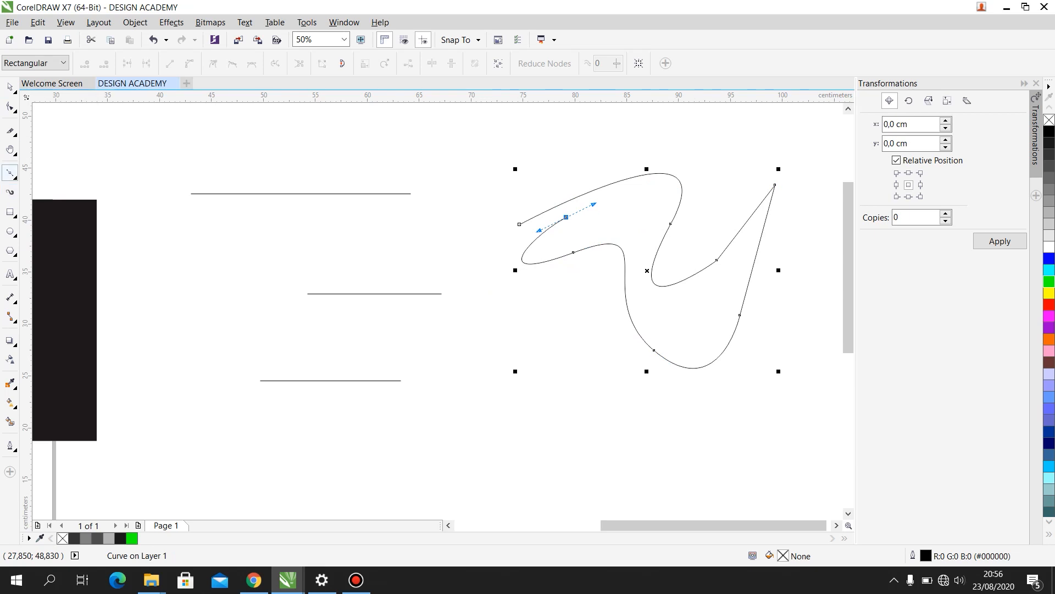
- Draw a closed triangle about 23.5 by 13.8 cm below the horizontal lines with the Pen tool
{"action": "left_click", "coordinate": [11, 173]}
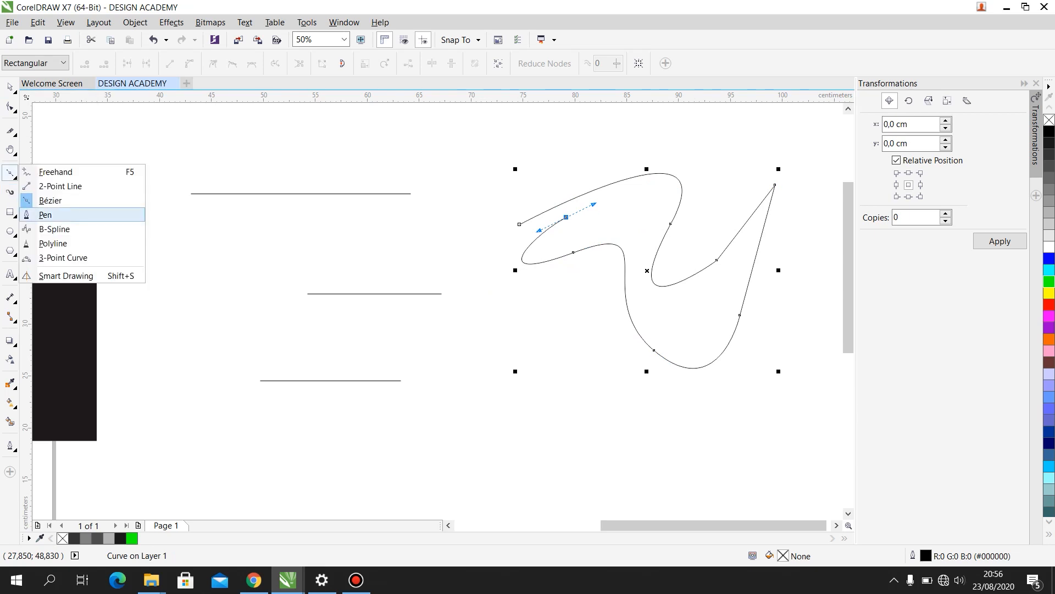
{"action": "left_click", "coordinate": [45, 215]}
{"action": "scroll", "coordinate": [572, 299], "scroll_direction": "down", "scroll_amount": 2}
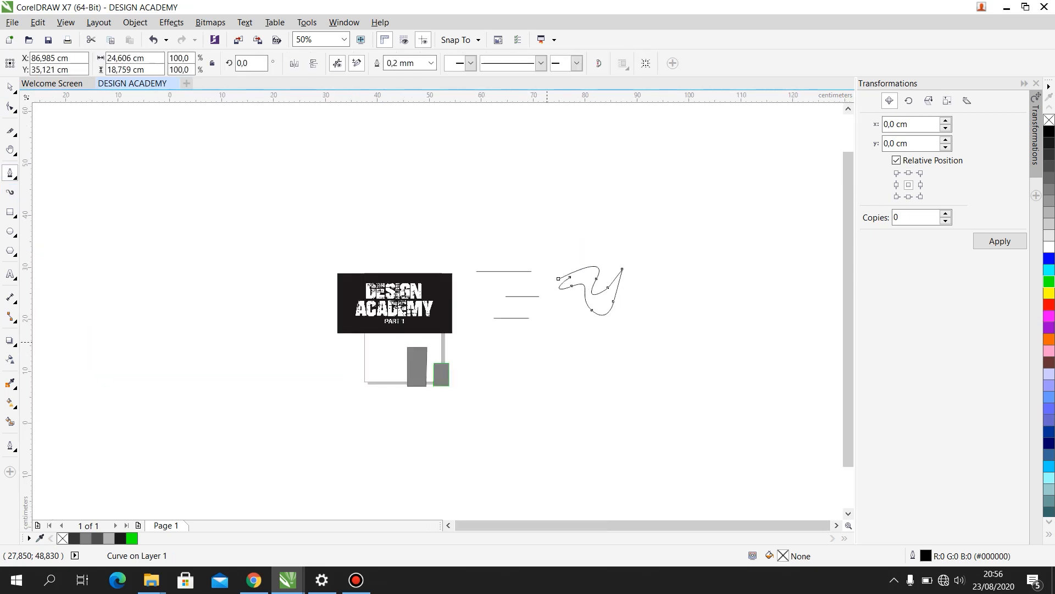
{"action": "scroll", "coordinate": [560, 341], "scroll_direction": "up", "scroll_amount": 1}
{"action": "scroll", "coordinate": [511, 308], "scroll_direction": "up", "scroll_amount": 1}
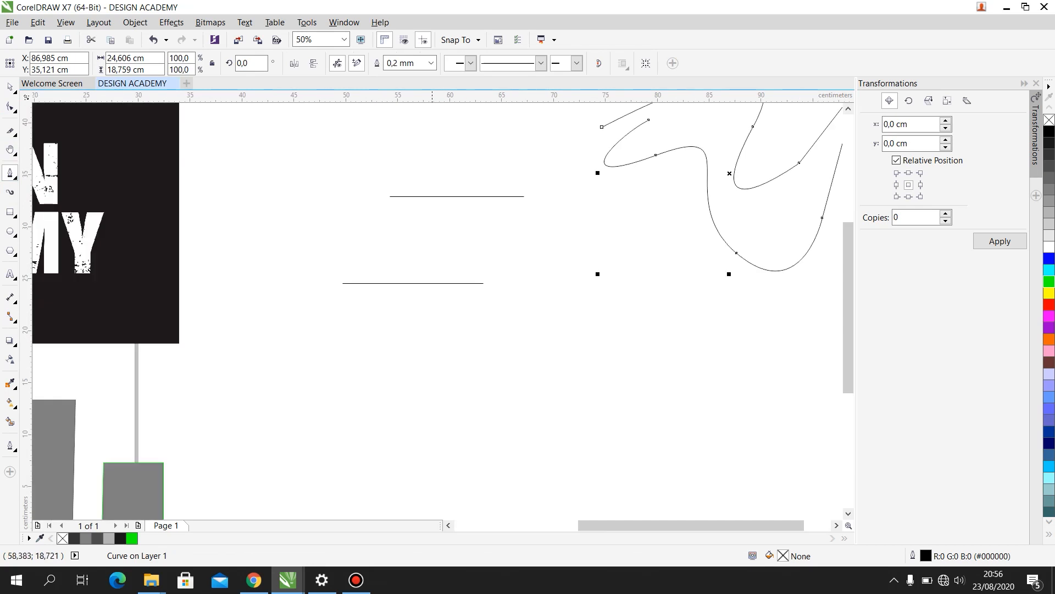
{"action": "scroll", "coordinate": [415, 328], "scroll_direction": "down", "scroll_amount": 1}
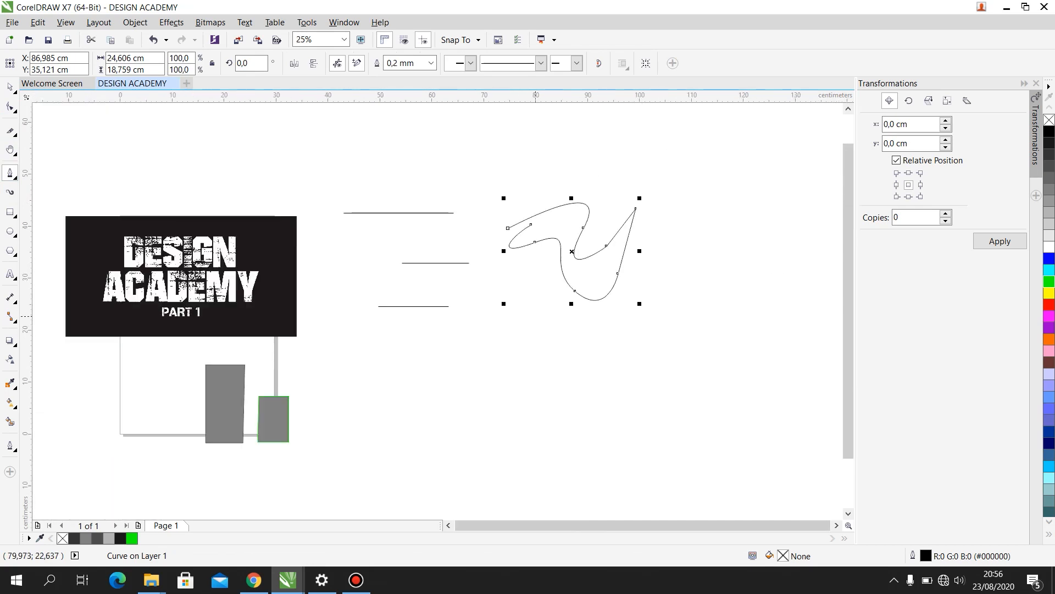
{"action": "scroll", "coordinate": [520, 323], "scroll_direction": "up", "scroll_amount": 1}
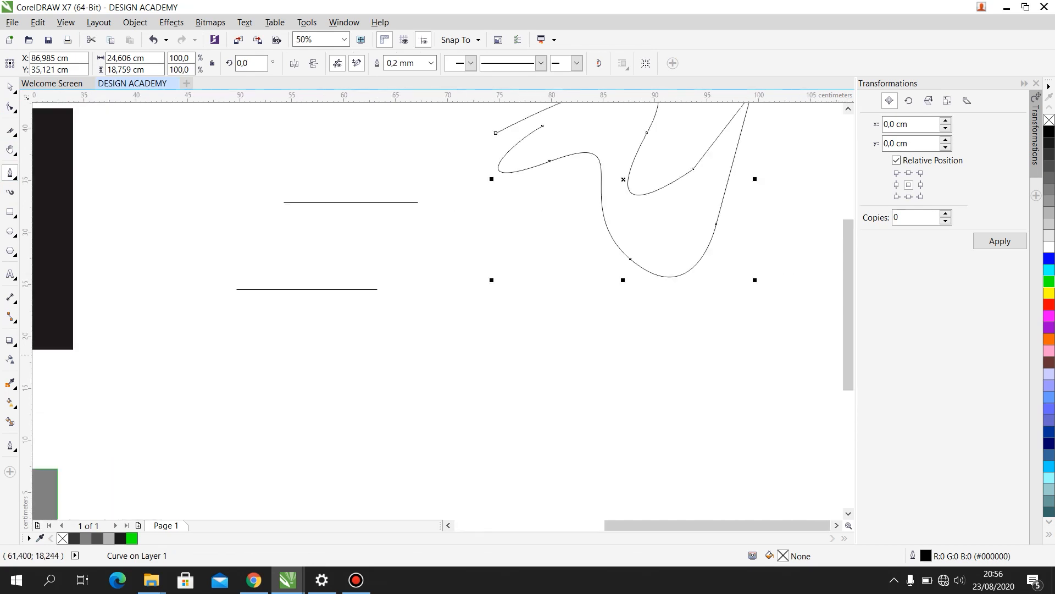
{"action": "left_click", "coordinate": [315, 357]}
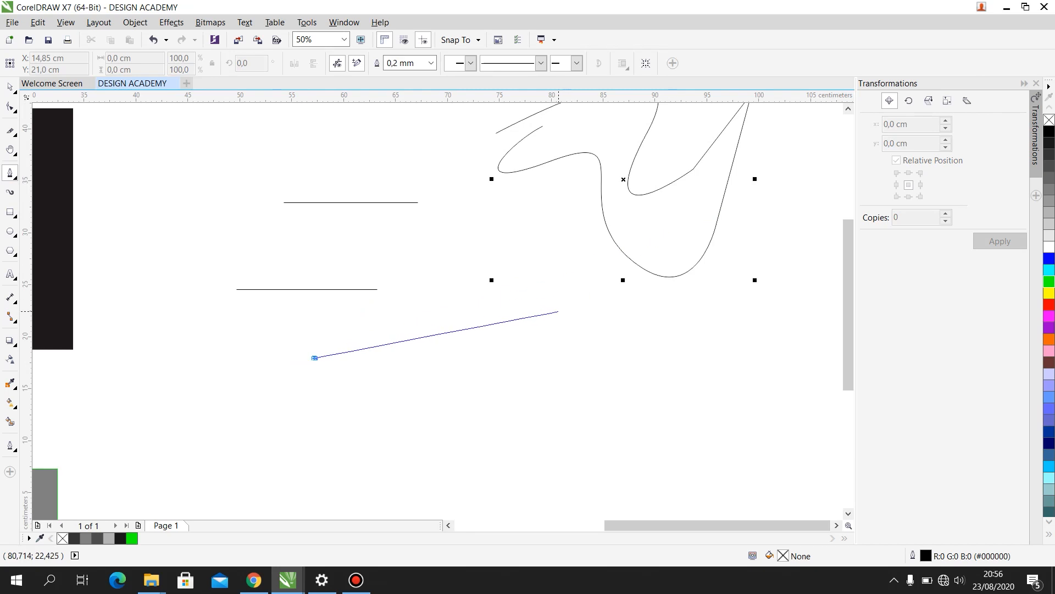
{"action": "left_click", "coordinate": [558, 311]}
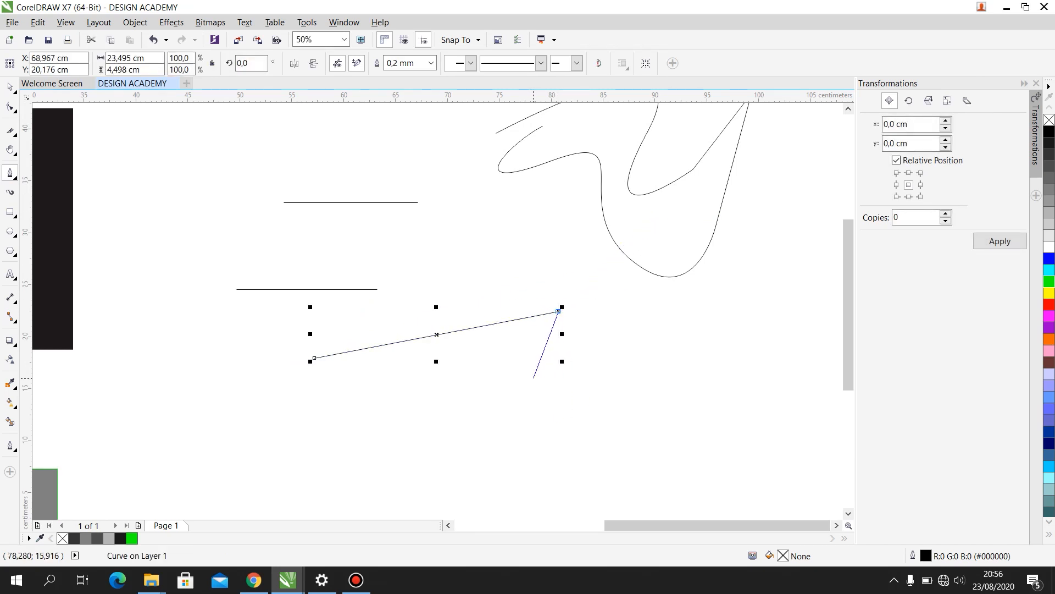
{"action": "left_click", "coordinate": [480, 454]}
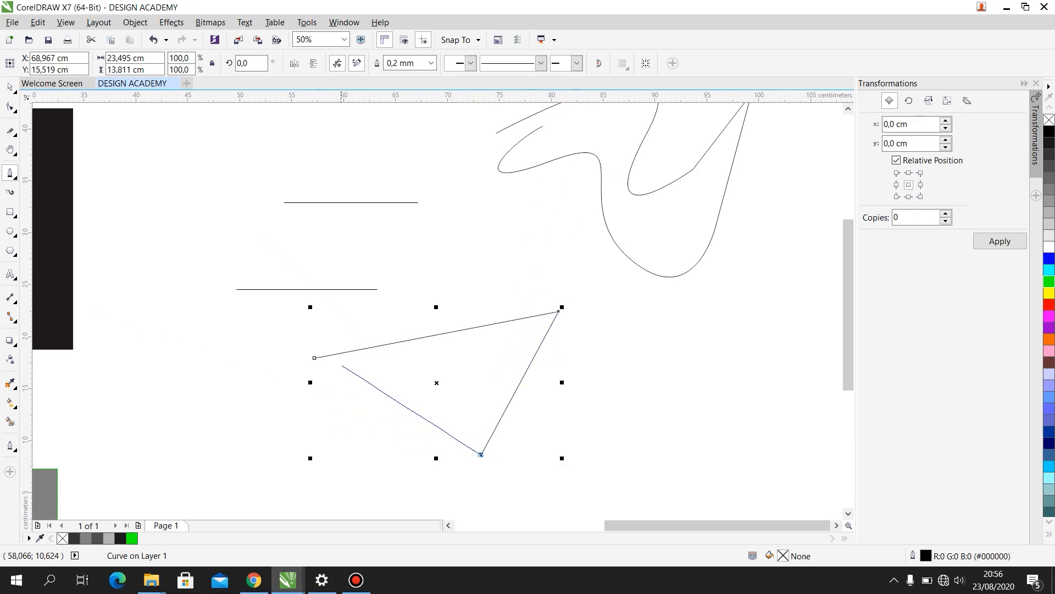
{"action": "left_click", "coordinate": [314, 358]}
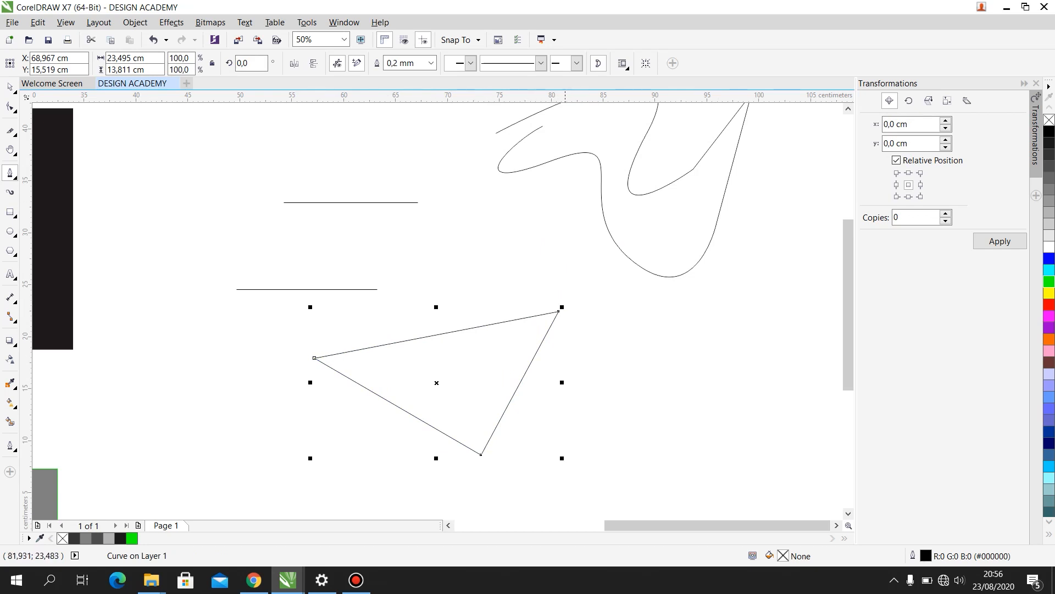
- Move the triangle to about X 64.0 cm, Y 13.8 cm
{"action": "scroll", "coordinate": [316, 360], "scroll_direction": "up", "scroll_amount": 2}
{"action": "scroll", "coordinate": [351, 385], "scroll_direction": "down", "scroll_amount": 1}
{"action": "key", "text": "space"}
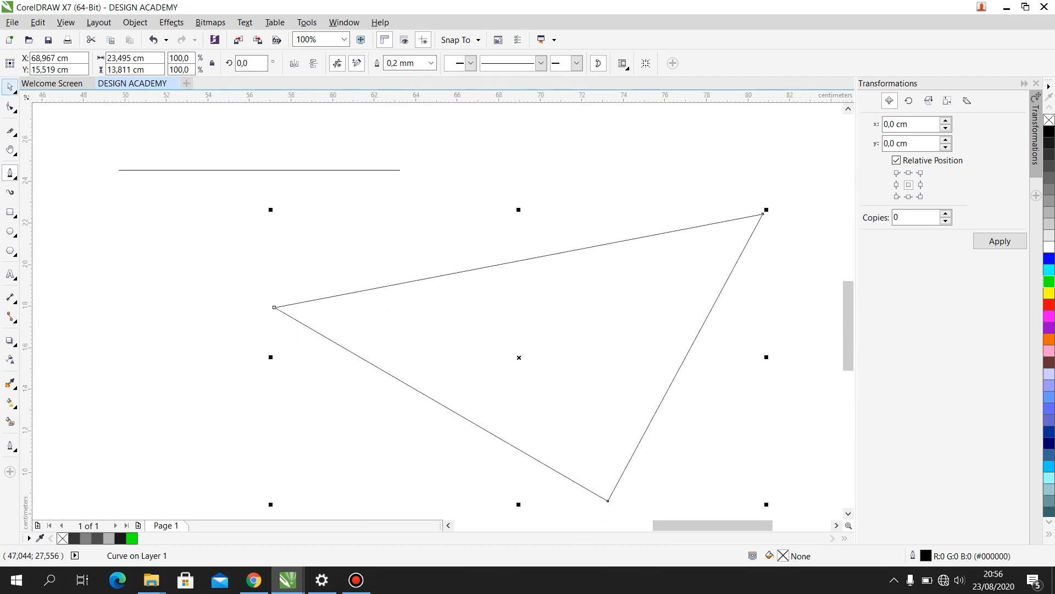
{"action": "scroll", "coordinate": [546, 250], "scroll_direction": "down", "scroll_amount": 2}
{"action": "left_click_drag", "start_coordinate": [553, 289], "coordinate": [554, 334]}
{"action": "scroll", "coordinate": [543, 290], "scroll_direction": "up", "scroll_amount": 2}
{"action": "scroll", "coordinate": [552, 325], "scroll_direction": "down", "scroll_amount": 1}
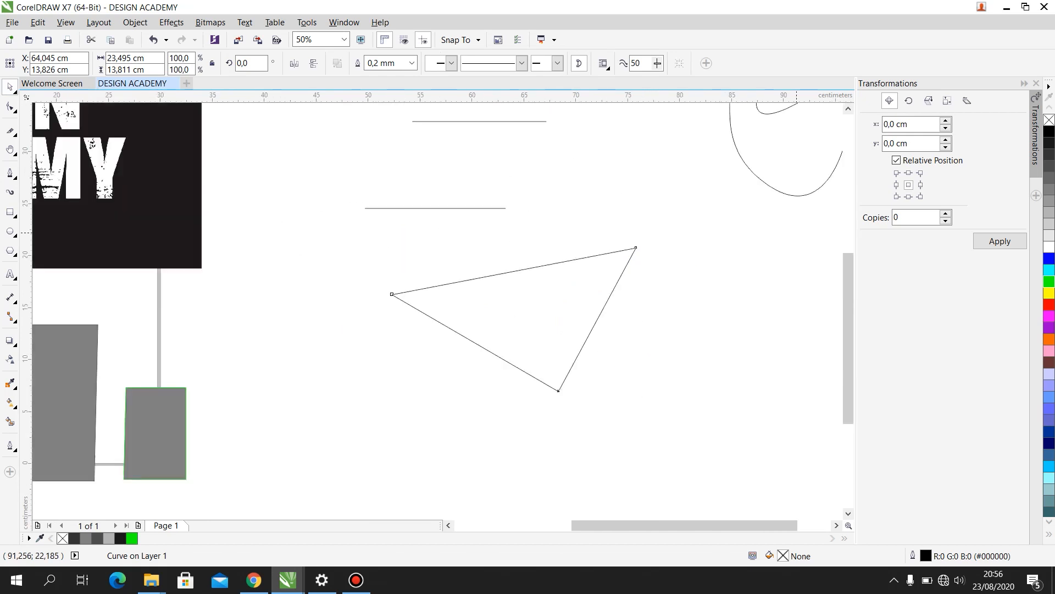
- Draw an open, looping B-Spline curve about 21.7 by 18 cm beside the triangle
{"action": "left_click", "coordinate": [14, 177]}
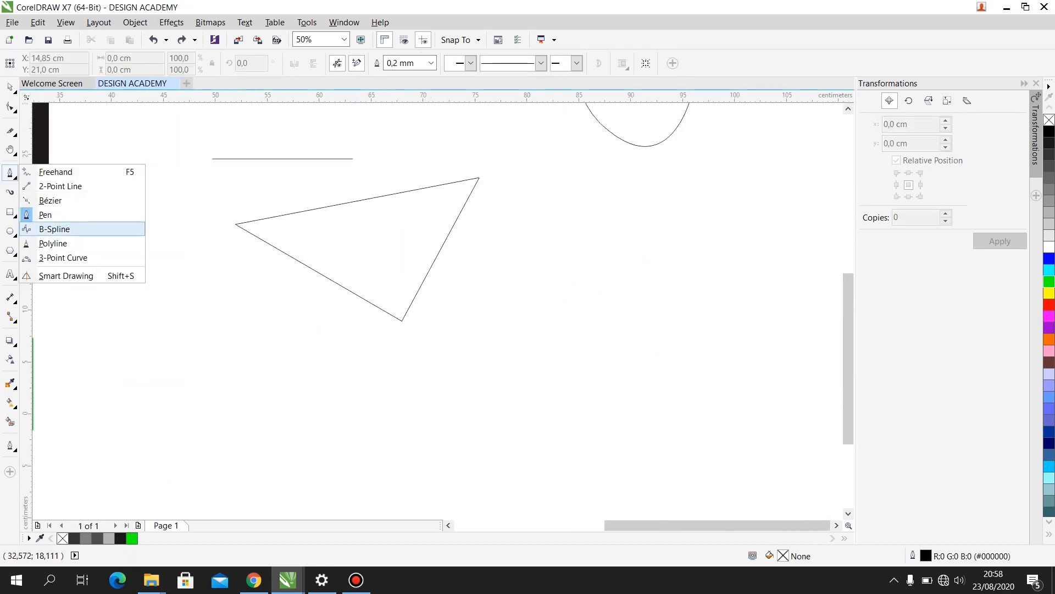
{"action": "left_click", "coordinate": [55, 228]}
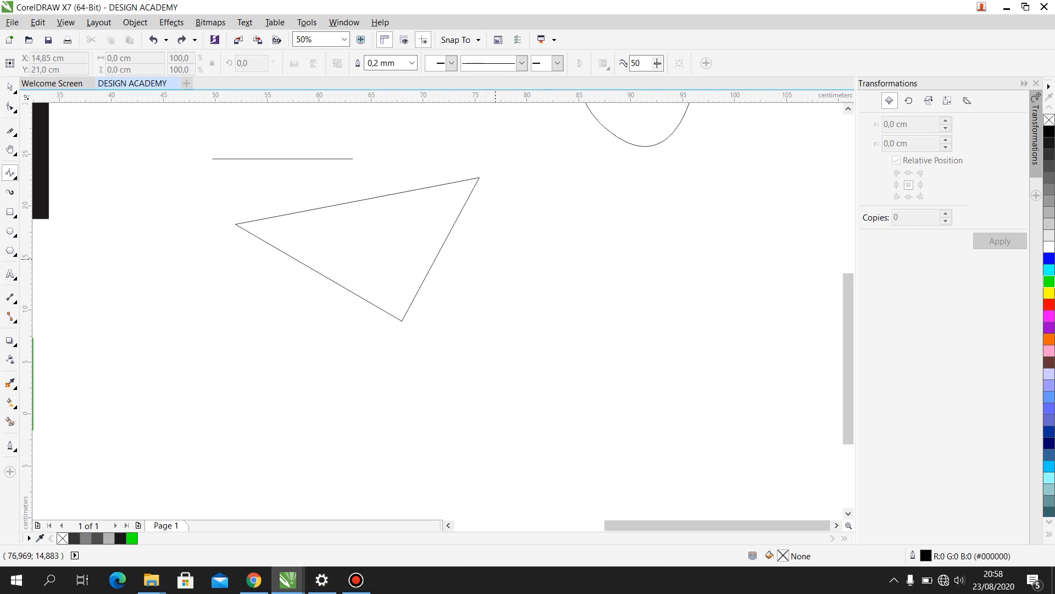
{"action": "left_click", "coordinate": [496, 249]}
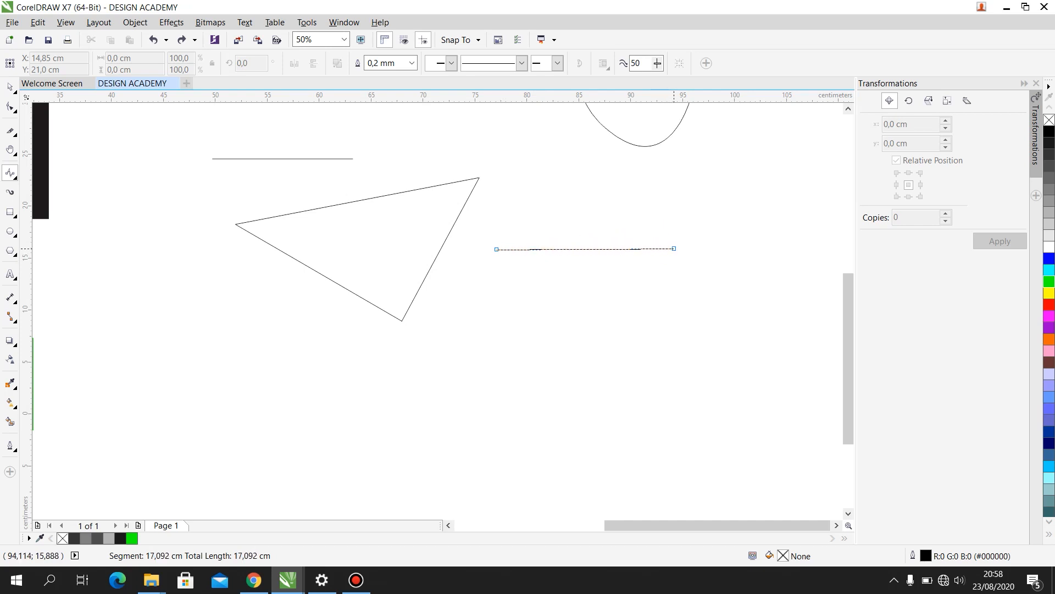
{"action": "left_click", "coordinate": [674, 249]}
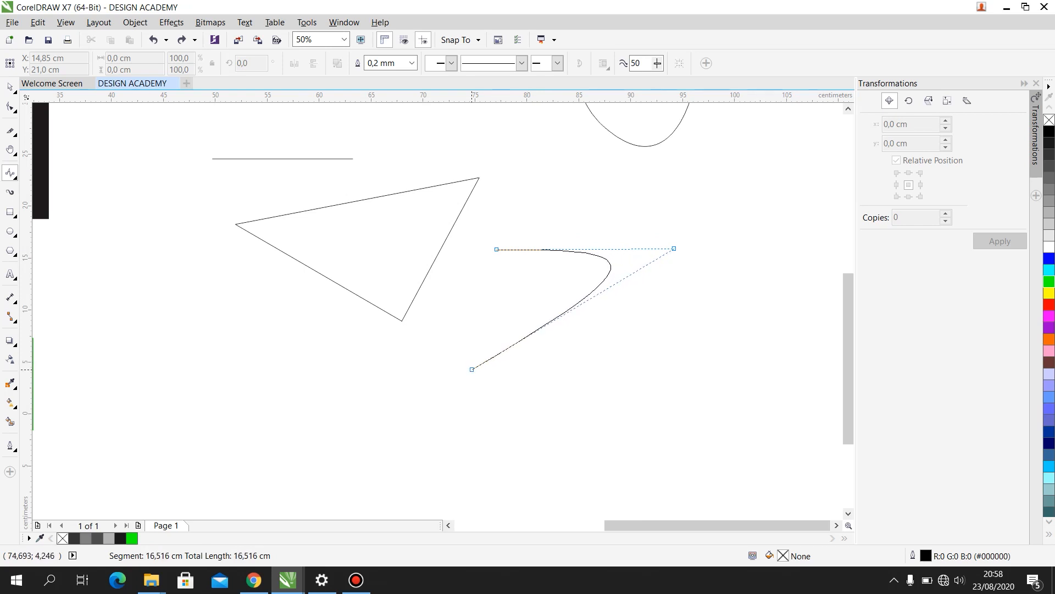
{"action": "left_click", "coordinate": [472, 369]}
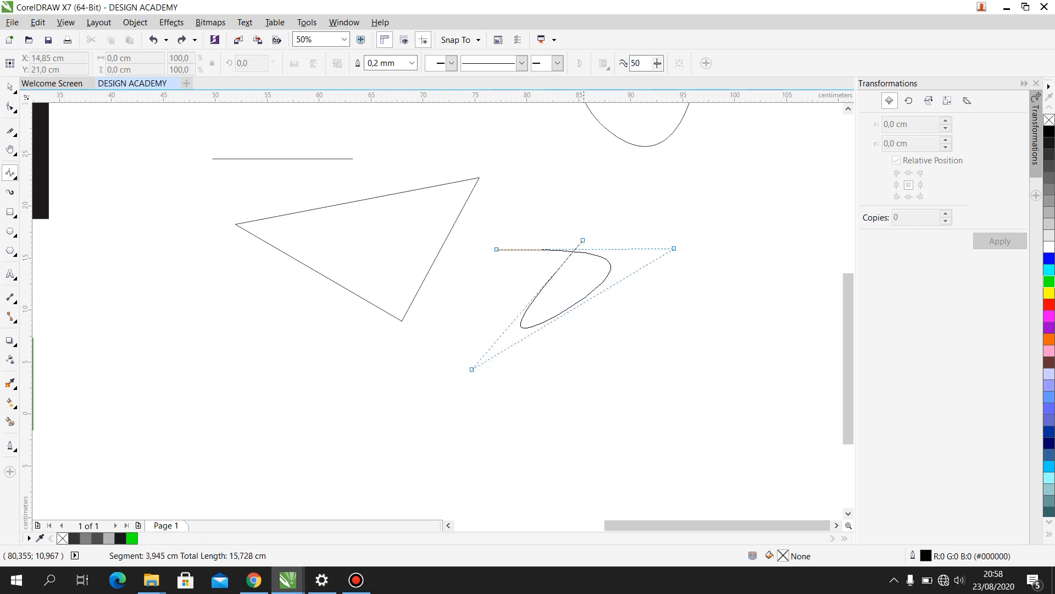
{"action": "left_click", "coordinate": [634, 179]}
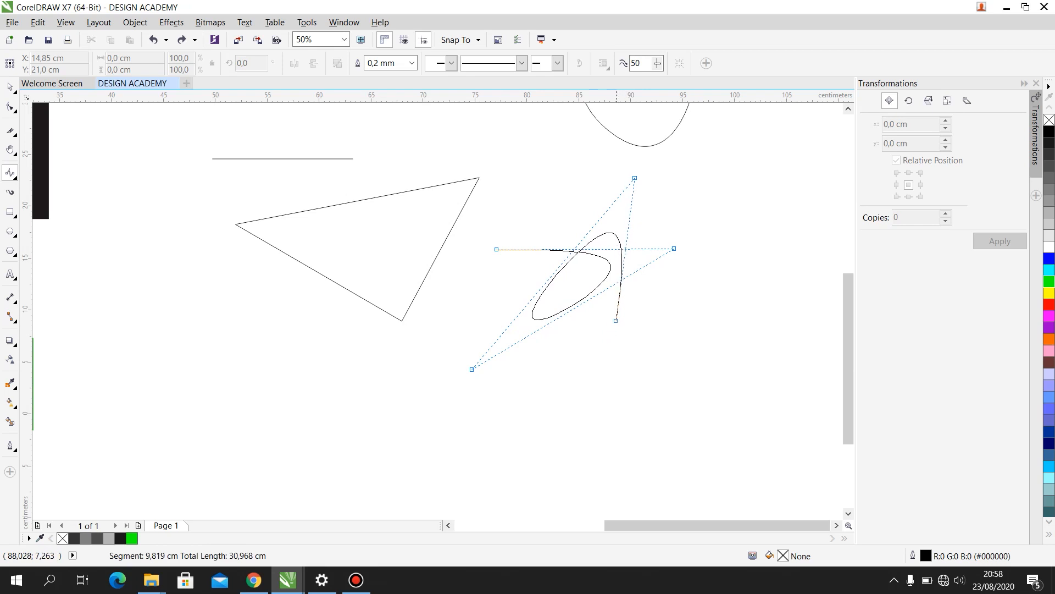
{"action": "left_click", "coordinate": [617, 314]}
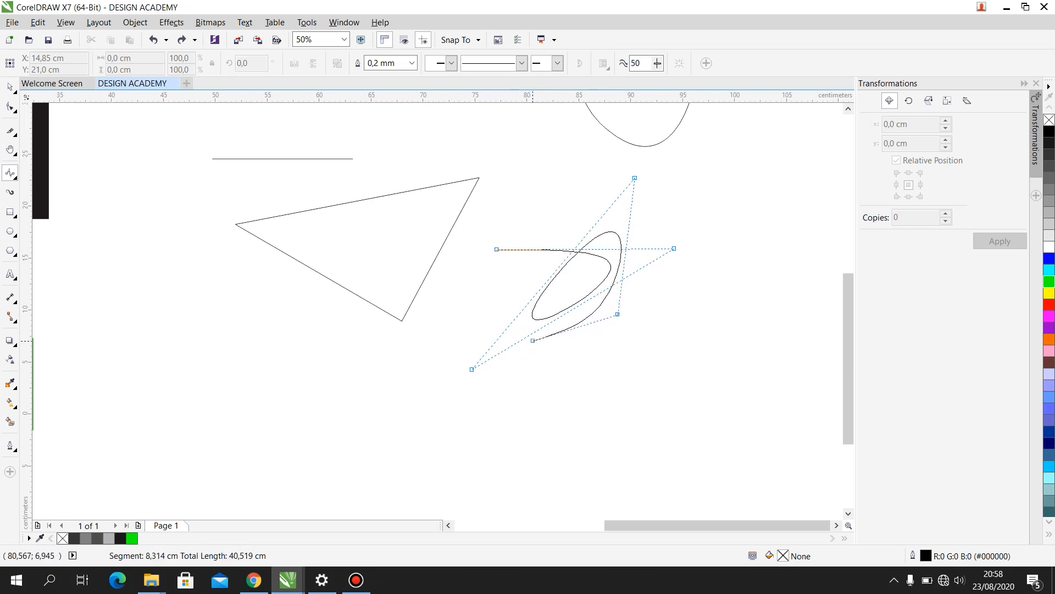
{"action": "left_click", "coordinate": [512, 345]}
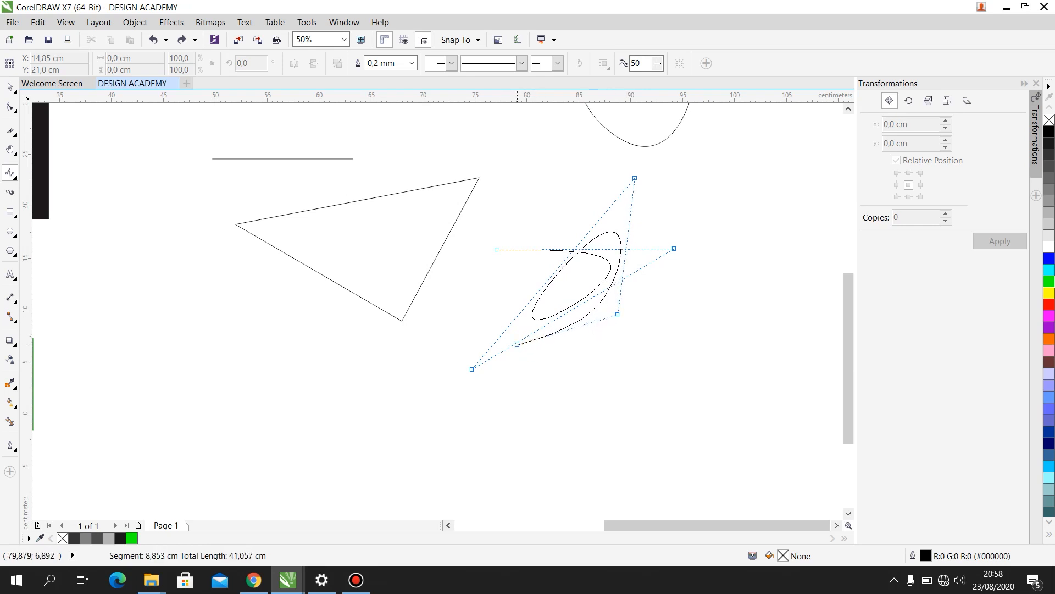
{"action": "left_click", "coordinate": [527, 274]}
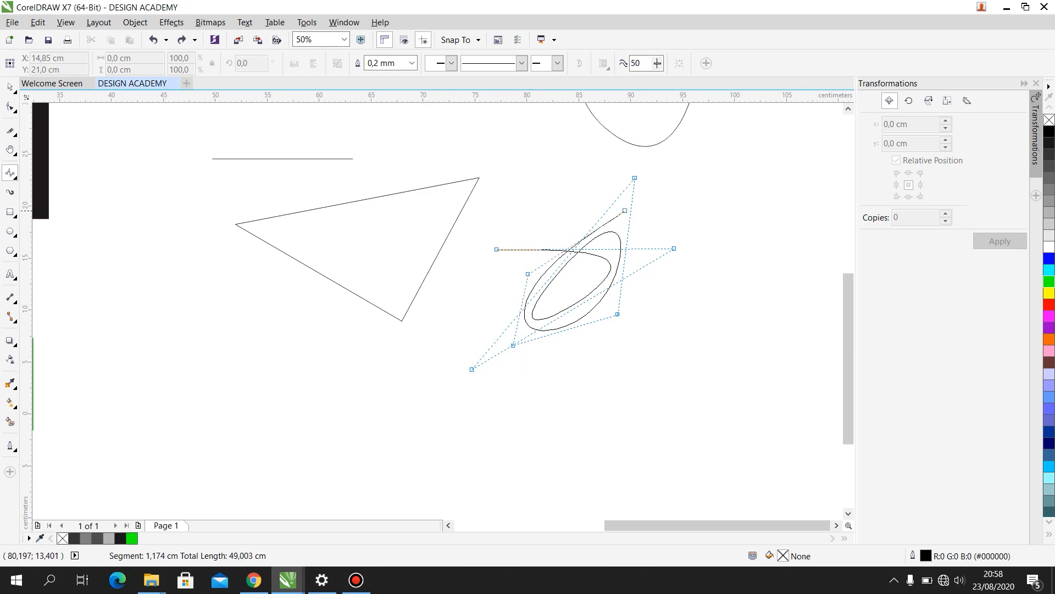
{"action": "left_click", "coordinate": [676, 259]}
{"action": "left_click", "coordinate": [621, 386]}
{"action": "left_click", "coordinate": [457, 409]}
{"action": "left_click", "coordinate": [377, 383]}
{"action": "double_click", "coordinate": [648, 214]}
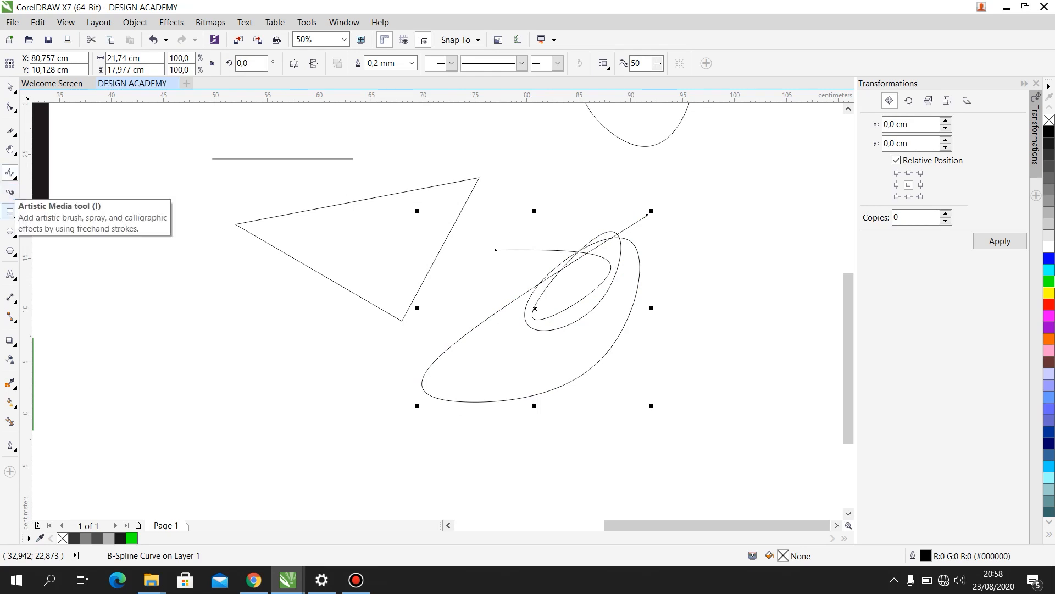
- Draw two wavy, tapered Artistic Media preset strokes, 1.0 cm wide and about 26 and 22 cm long, beside the small grey rectangle
{"action": "left_click", "coordinate": [10, 193]}
{"action": "scroll", "coordinate": [379, 218], "scroll_direction": "down", "scroll_amount": 2}
{"action": "scroll", "coordinate": [280, 260], "scroll_direction": "up", "scroll_amount": 1}
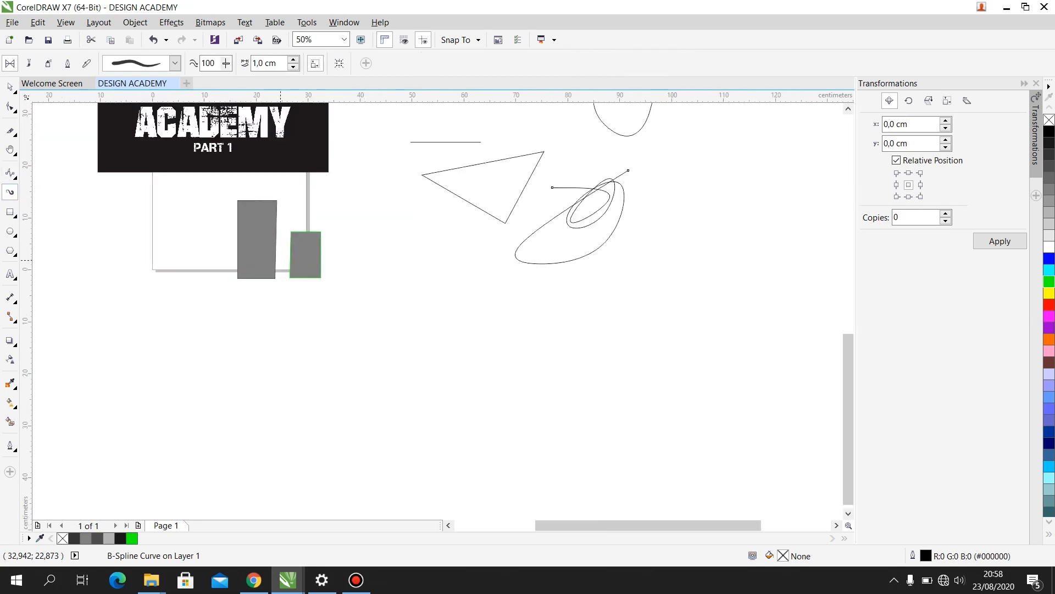
{"action": "scroll", "coordinate": [326, 272], "scroll_direction": "up", "scroll_amount": 1}
{"action": "left_click_drag", "start_coordinate": [388, 268], "coordinate": [653, 265]}
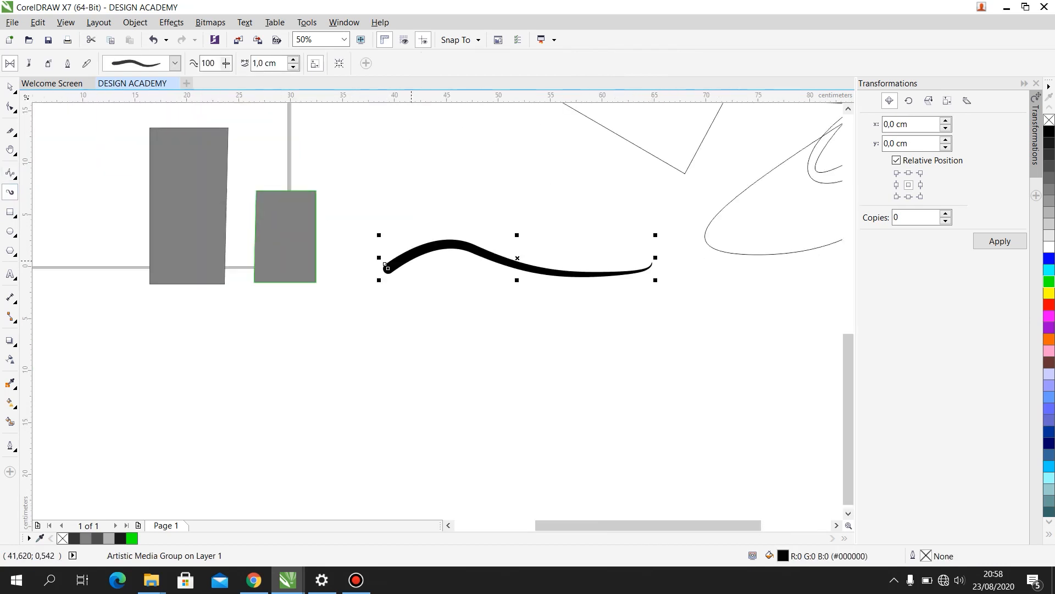
{"action": "scroll", "coordinate": [461, 257], "scroll_direction": "up", "scroll_amount": 1}
{"action": "scroll", "coordinate": [363, 254], "scroll_direction": "down", "scroll_amount": 1}
{"action": "left_click_drag", "start_coordinate": [356, 324], "coordinate": [578, 317]}
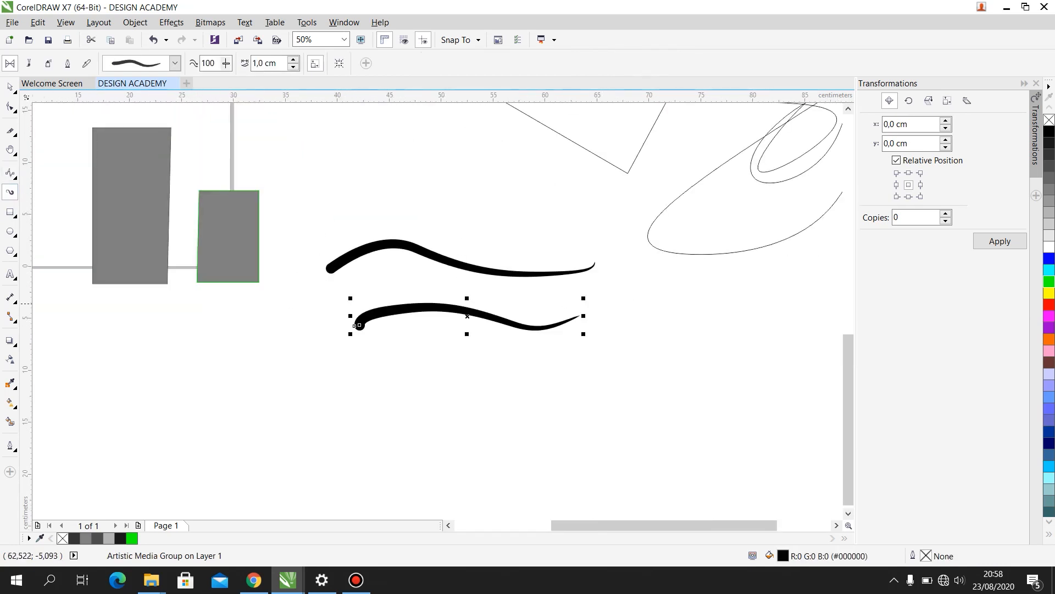
- Choose a tapered preset stroke and draw two more strokes about 15 cm long, one above and one crossing the existing pair
{"action": "scroll", "coordinate": [355, 325], "scroll_direction": "up", "scroll_amount": 2}
{"action": "scroll", "coordinate": [51, 372], "scroll_direction": "down", "scroll_amount": 1}
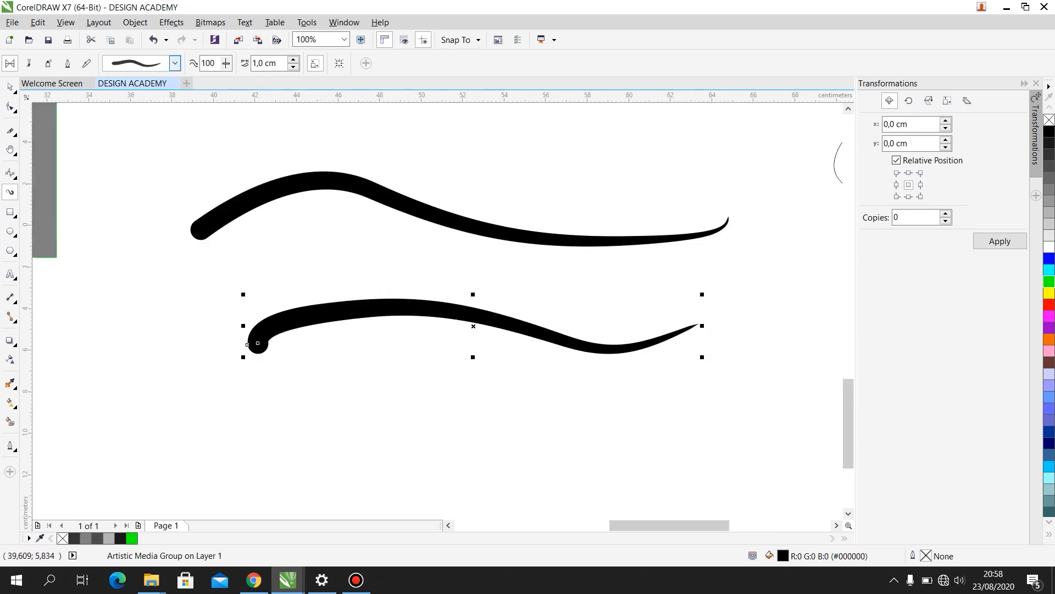
{"action": "left_click", "coordinate": [175, 62]}
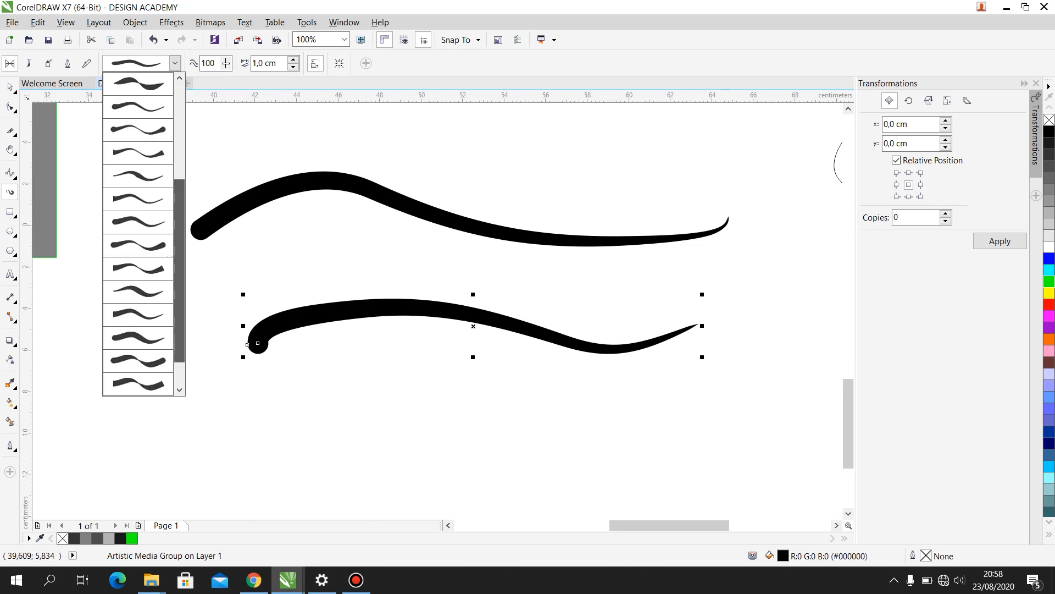
{"action": "left_click", "coordinate": [138, 199]}
{"action": "left_click_drag", "start_coordinate": [432, 177], "coordinate": [755, 149]}
{"action": "mouse_move", "coordinate": [737, 275]}
{"action": "left_mouse_down"}
{"action": "mouse_move", "coordinate": [527, 324]}
{"action": "mouse_move", "coordinate": [446, 302]}
{"action": "left_mouse_up"}
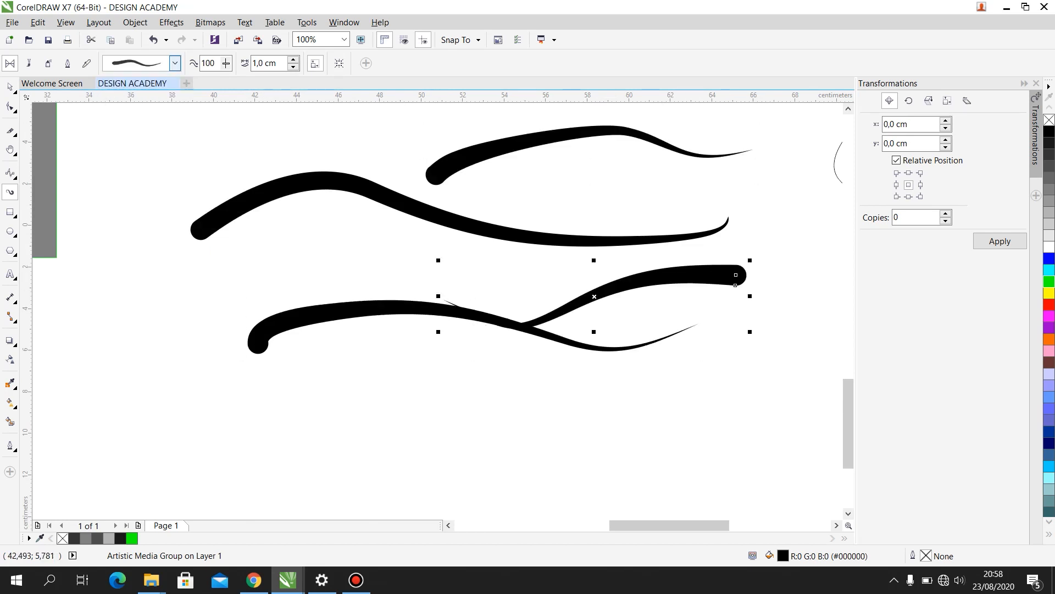
- Draw three dashed strokes in the Artistic Media Brush mode around the tapered strokes, the lowest one about 36.7 cm long
{"action": "left_click", "coordinate": [174, 62]}
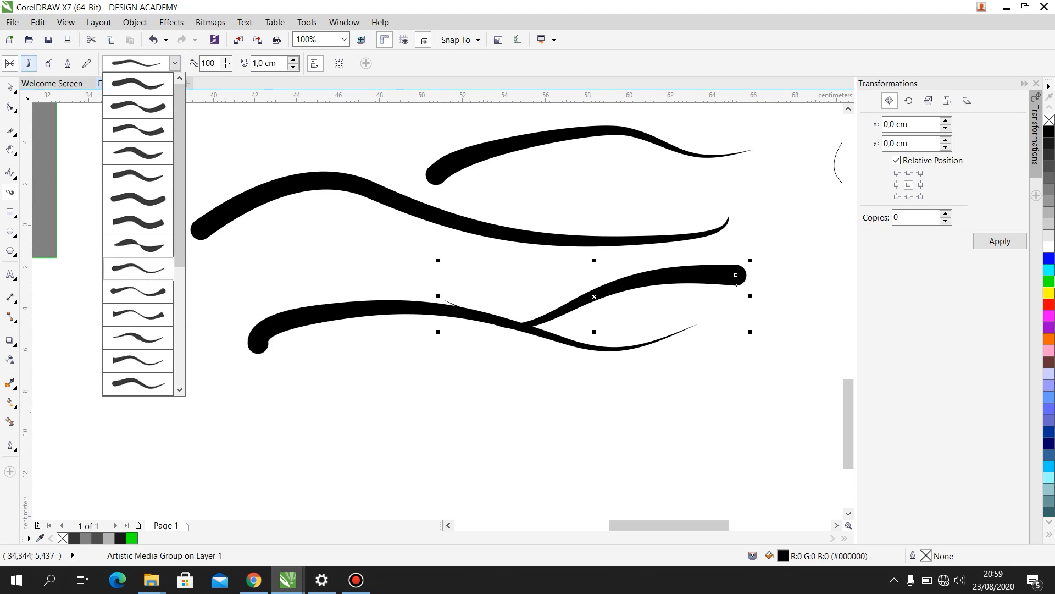
{"action": "left_click", "coordinate": [29, 63]}
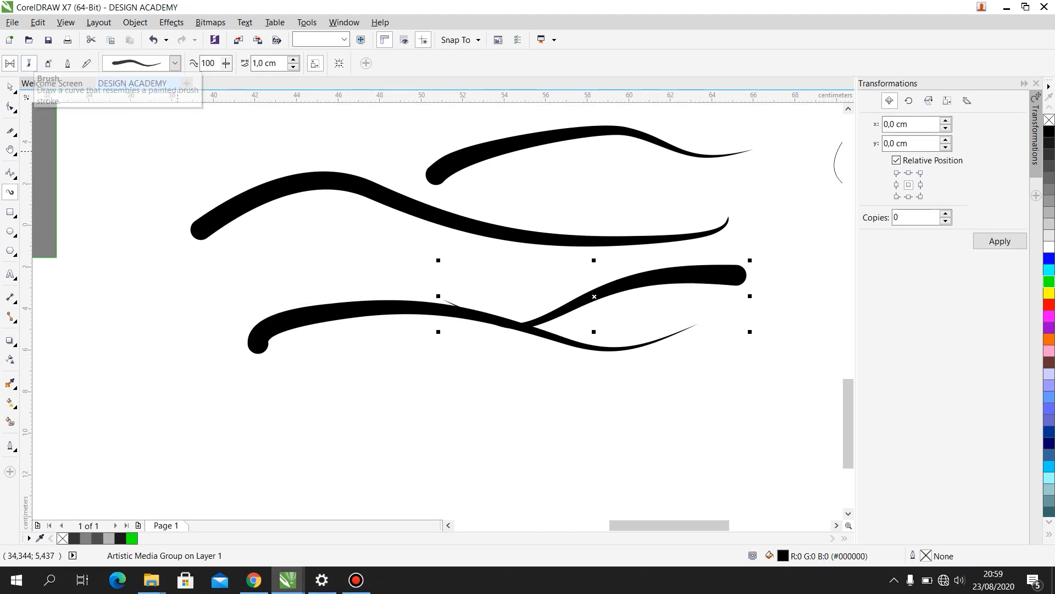
{"action": "scroll", "coordinate": [332, 269], "scroll_direction": "down", "scroll_amount": 3}
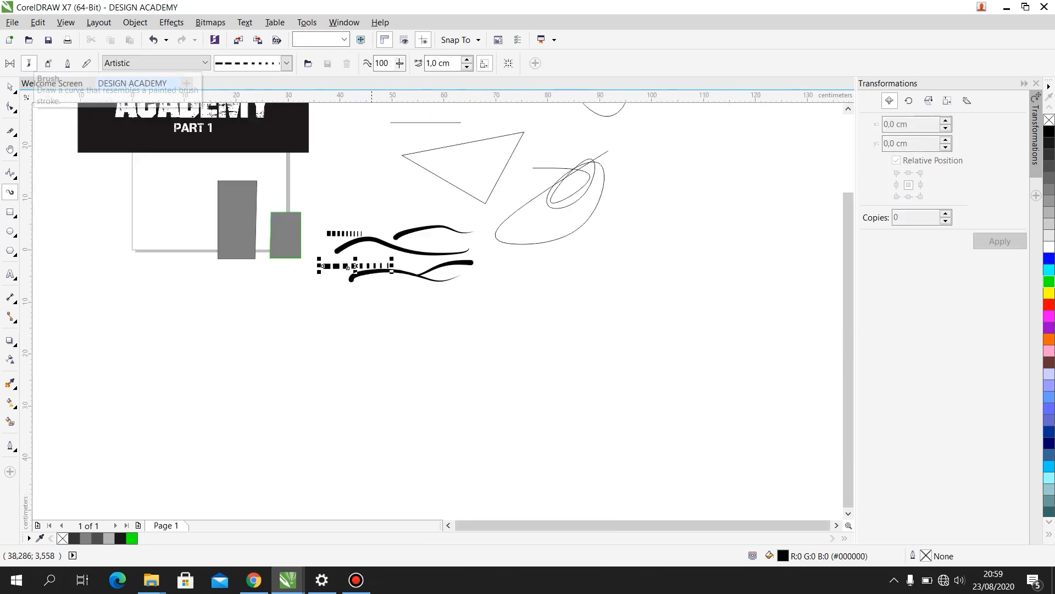
{"action": "left_click_drag", "start_coordinate": [305, 336], "coordinate": [687, 336]}
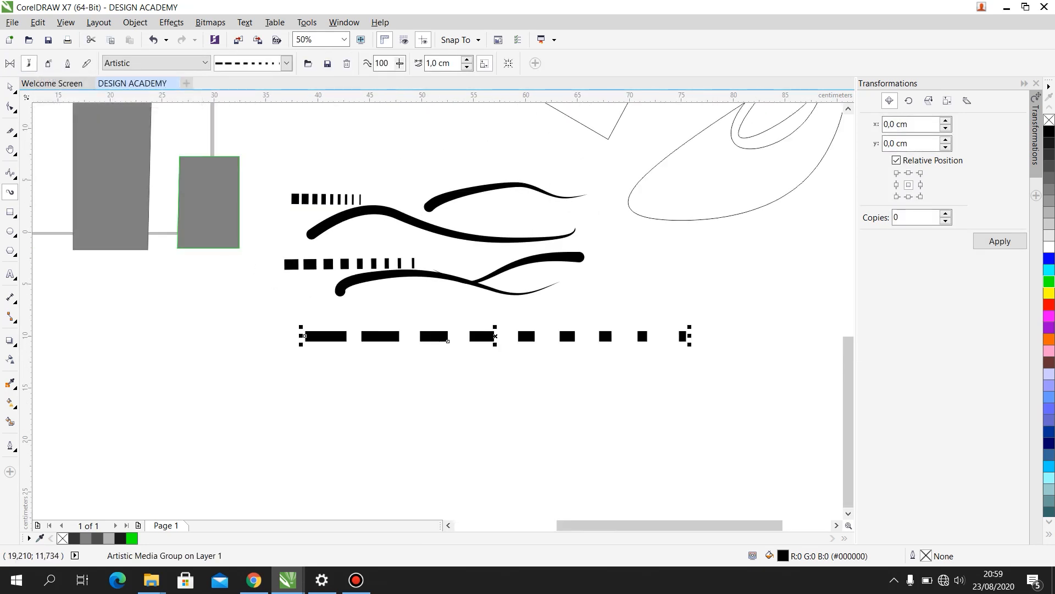
{"action": "left_click", "coordinate": [286, 63]}
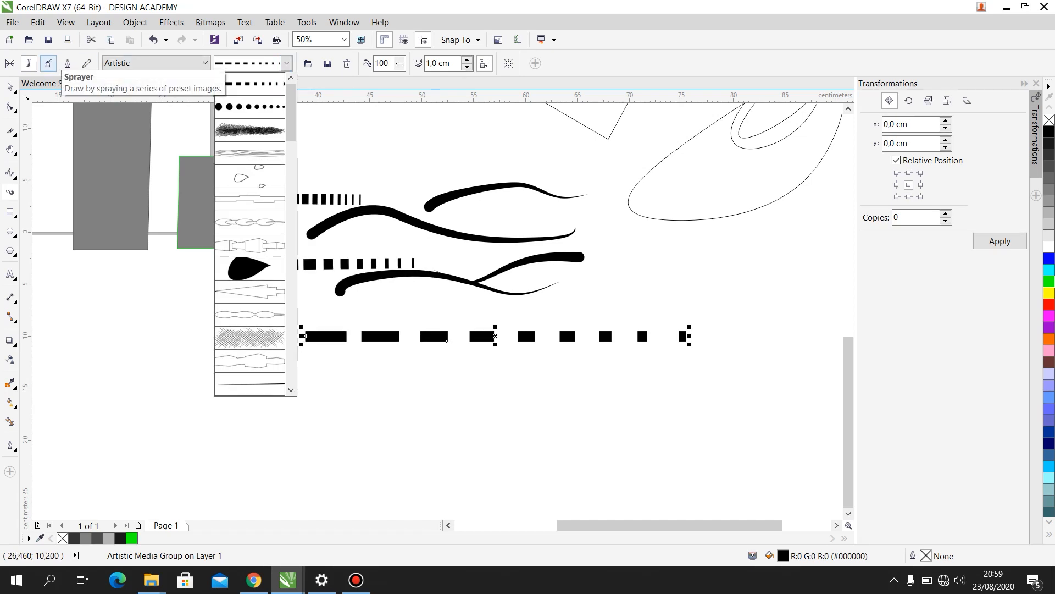
{"action": "left_click", "coordinate": [49, 63]}
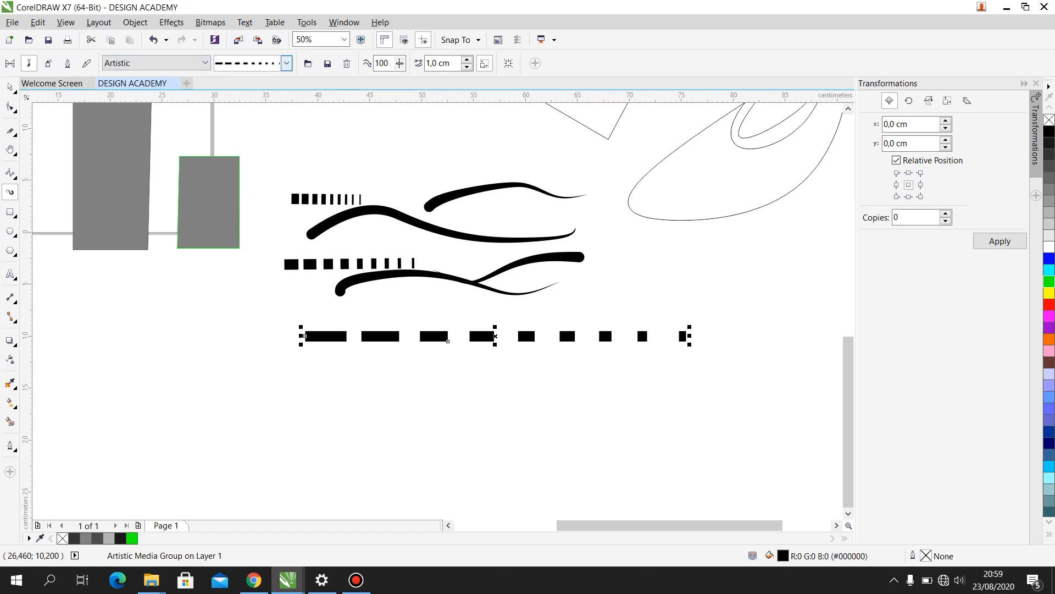
{"action": "left_click", "coordinate": [286, 63]}
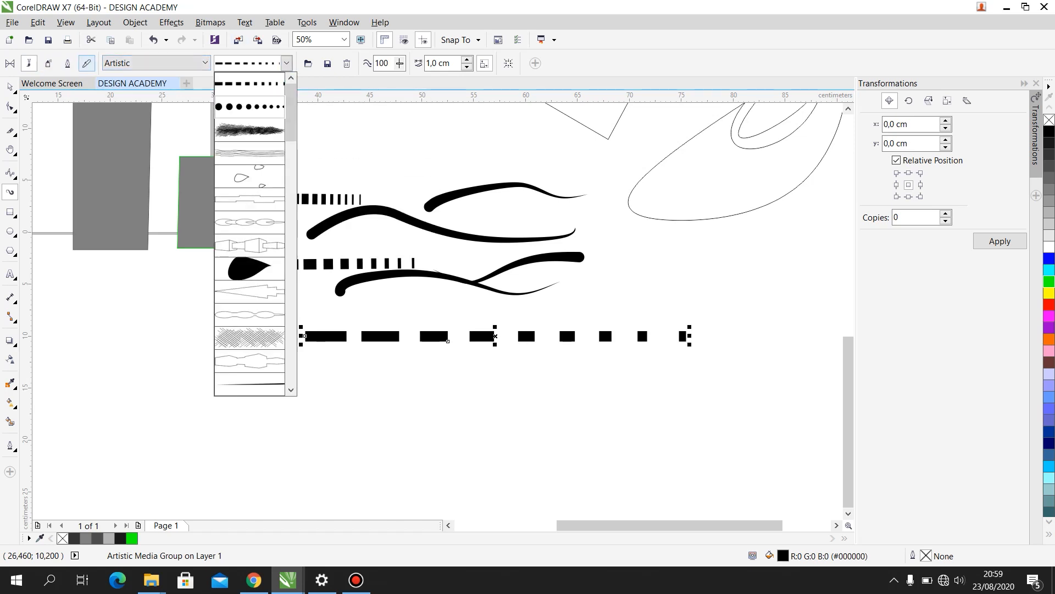
{"action": "left_click", "coordinate": [286, 63]}
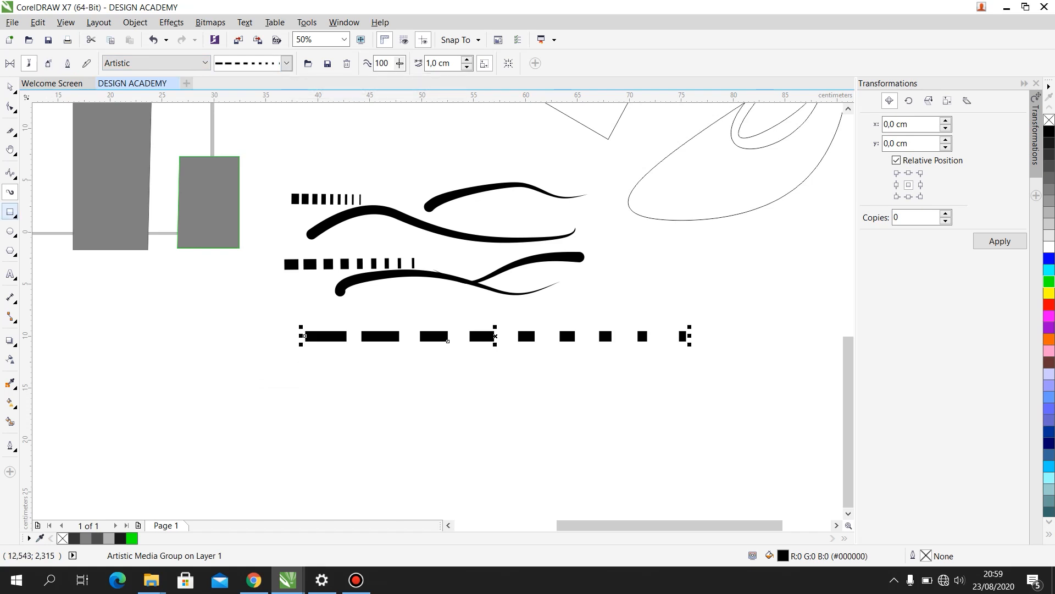
- Draw a square about 27 by 27 cm with the Rectangle tool and move it to about X 104.0 cm, Y -13.0 cm
{"action": "left_click", "coordinate": [10, 212]}
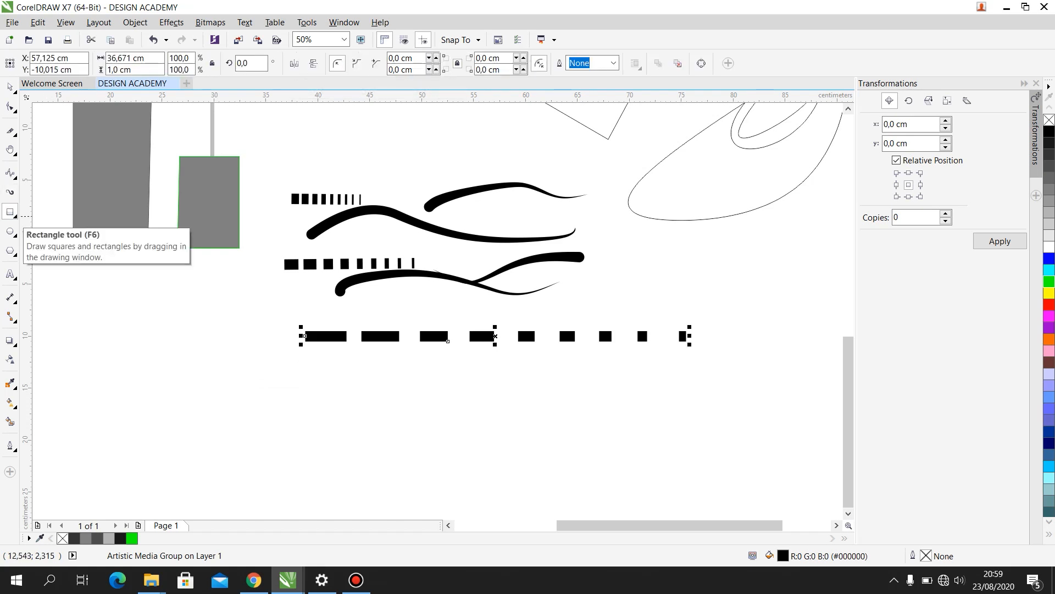
{"action": "key", "text": "F3"}
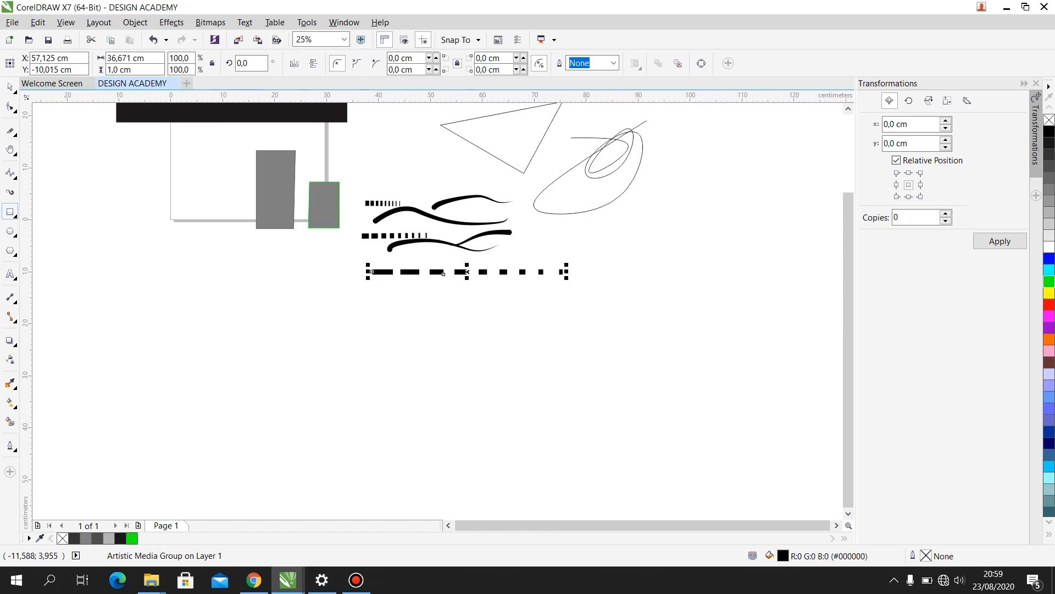
{"action": "left_click", "coordinate": [10, 211]}
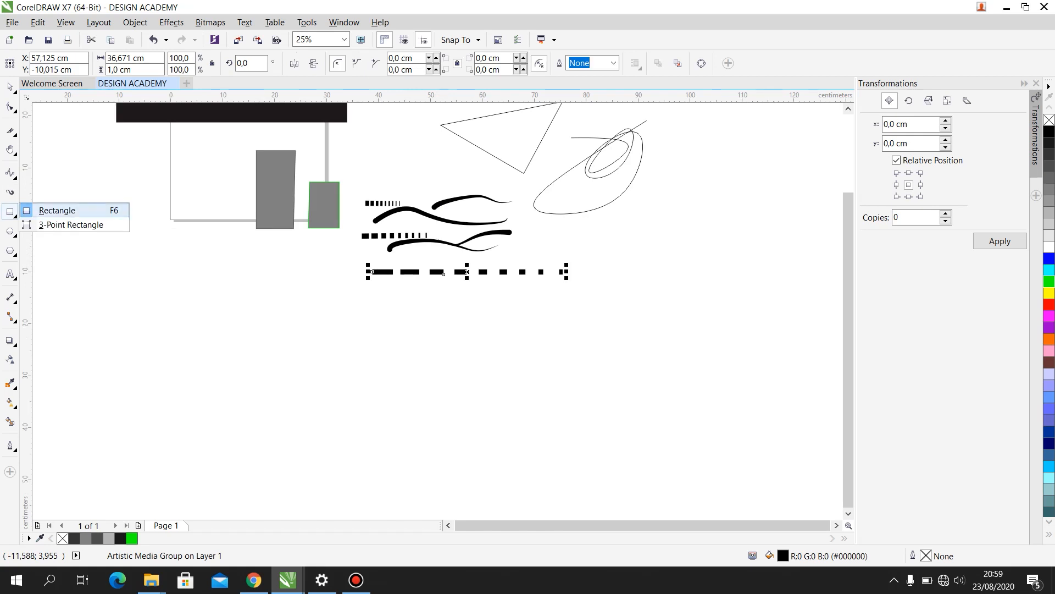
{"action": "mouse_move", "coordinate": [9, 251]}
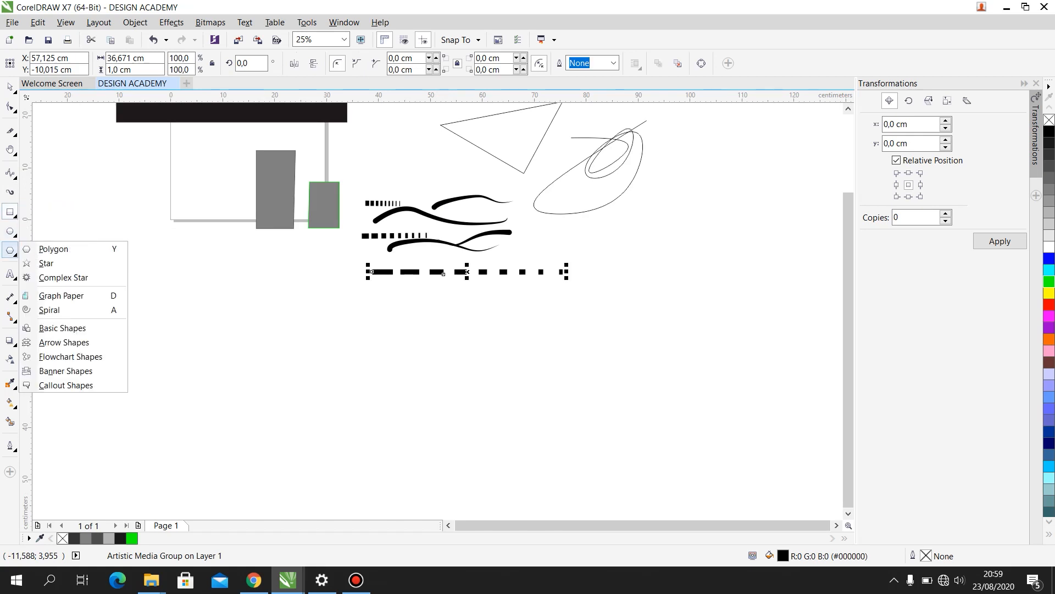
{"action": "mouse_move", "coordinate": [10, 212]}
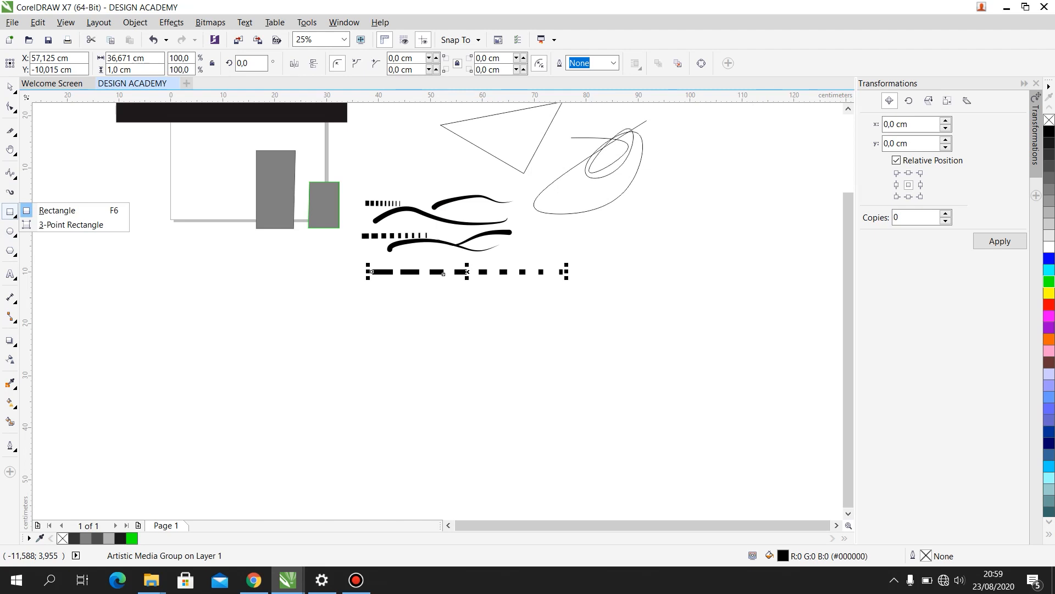
{"action": "left_click", "coordinate": [57, 210]}
{"action": "left_click_drag", "start_coordinate": [156, 254], "coordinate": [251, 289]}
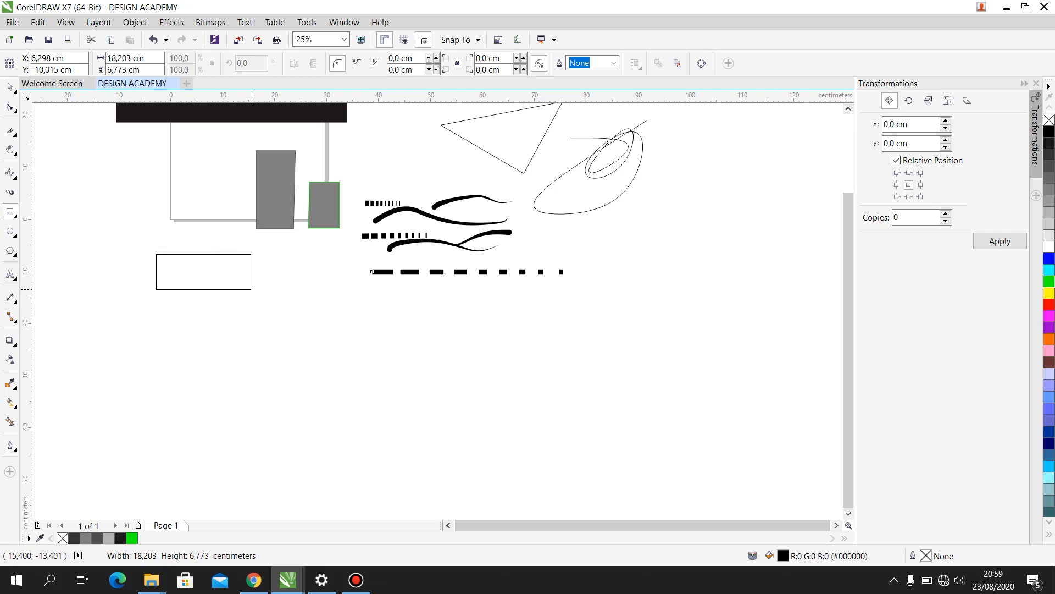
{"action": "left_click_drag", "start_coordinate": [251, 289], "coordinate": [297, 394]}
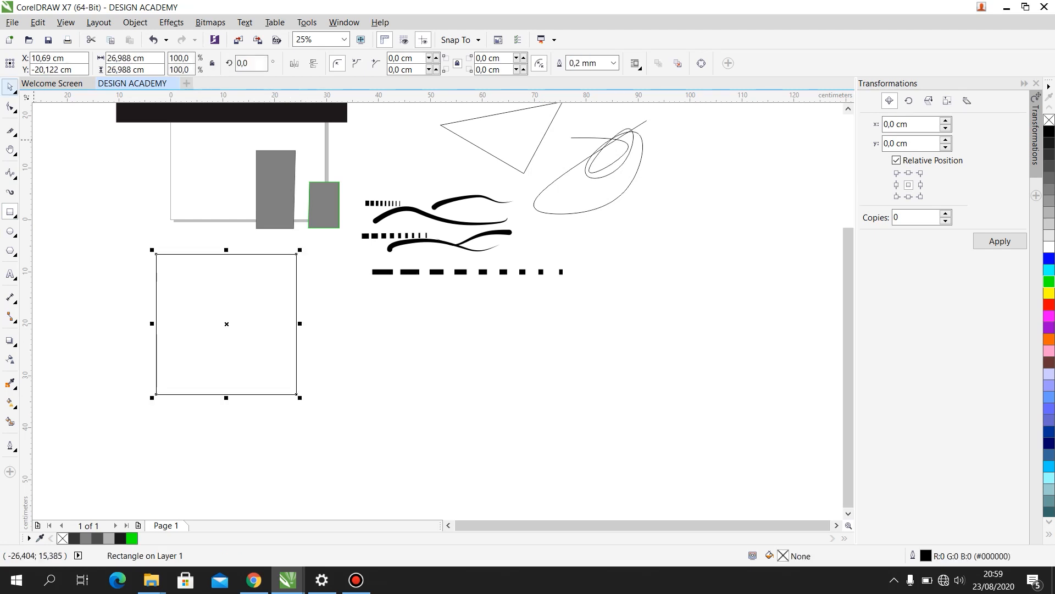
{"action": "left_click_drag", "start_coordinate": [211, 320], "coordinate": [696, 284]}
- Draw two 3-Point Rectangles, one about 14.9 by 14.9 cm below the page and one about 22.4 by 22.9 cm below the dashed strokes
{"action": "left_click", "coordinate": [13, 215]}
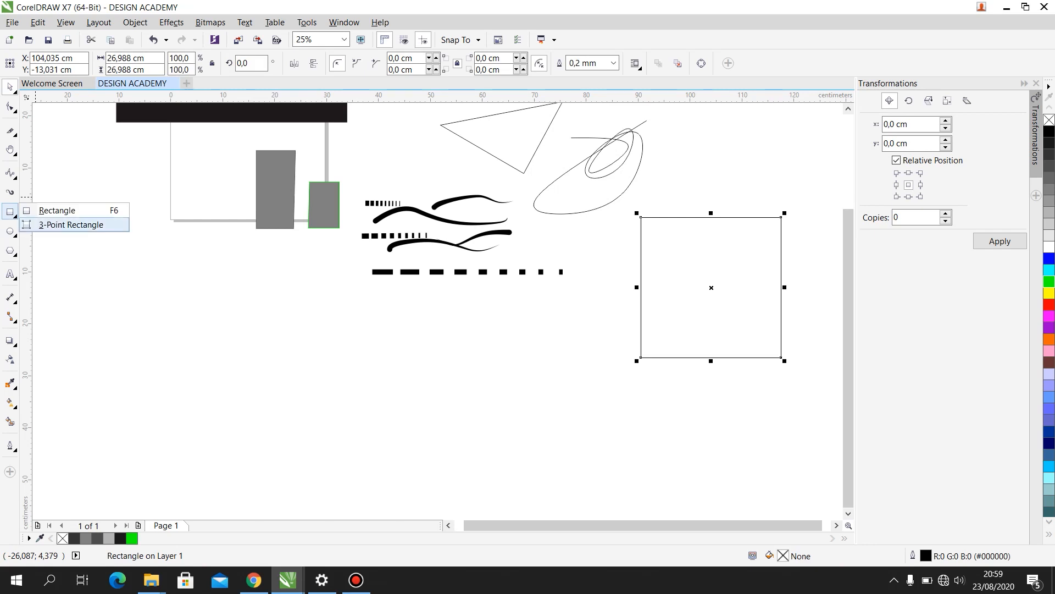
{"action": "left_click", "coordinate": [71, 224]}
{"action": "left_click_drag", "start_coordinate": [237, 284], "coordinate": [314, 284]}
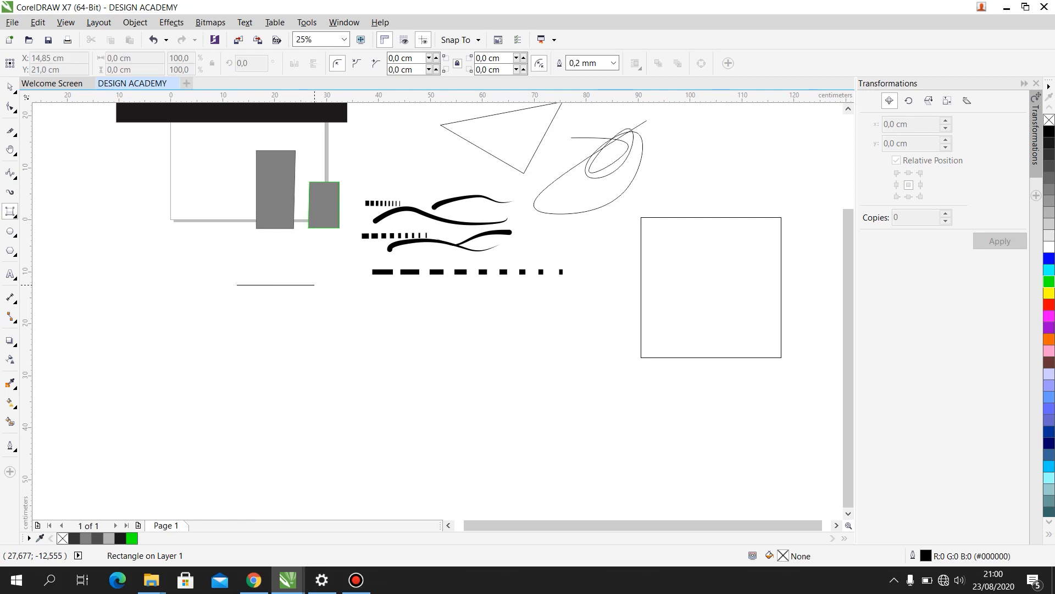
{"action": "left_click", "coordinate": [314, 362]}
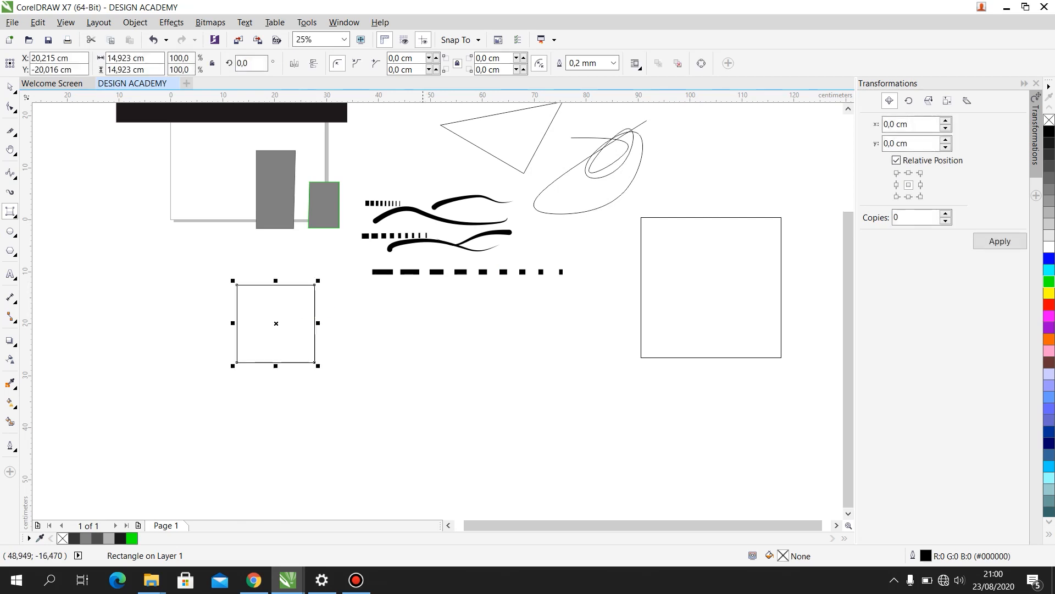
{"action": "left_click_drag", "start_coordinate": [394, 343], "coordinate": [510, 344]}
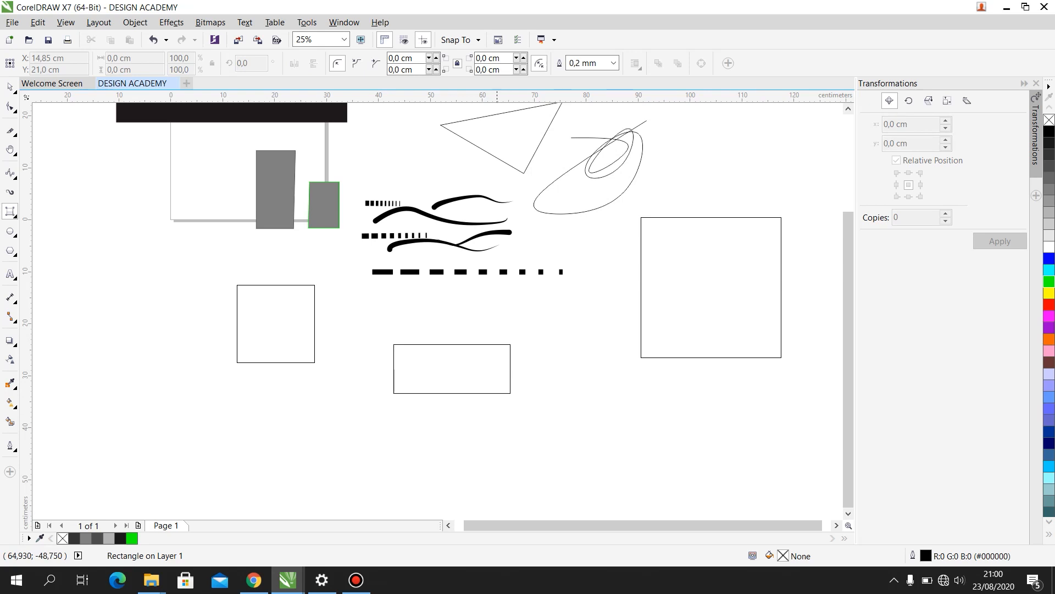
{"action": "left_click", "coordinate": [510, 463]}
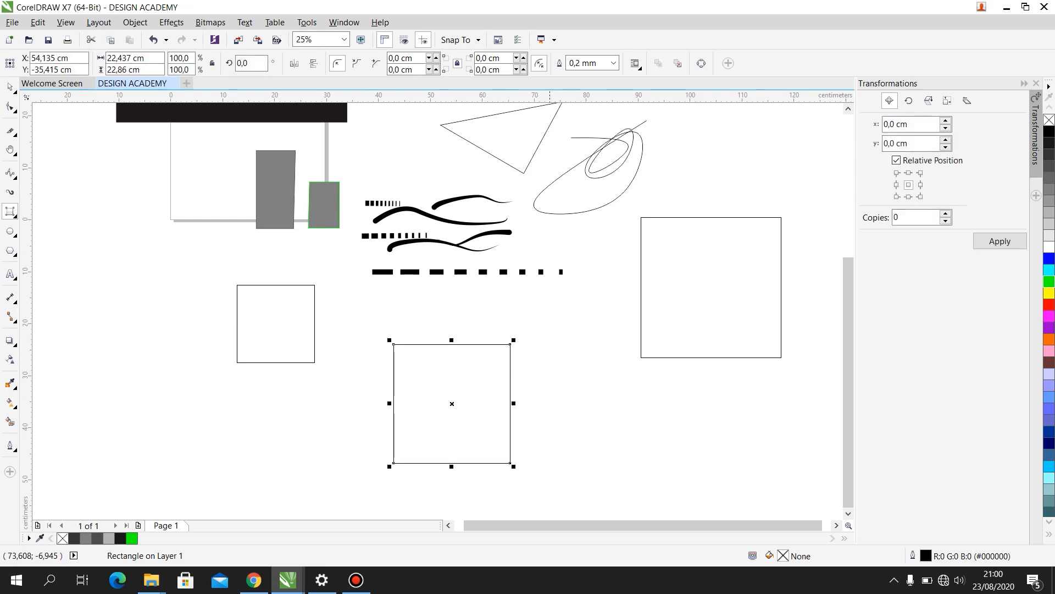
- Draw a circle about 38.9 cm in diameter in the empty area beyond the curves with the Ellipse tool
{"action": "left_click", "coordinate": [10, 232]}
{"action": "scroll", "coordinate": [327, 274], "scroll_direction": "down", "scroll_amount": 2}
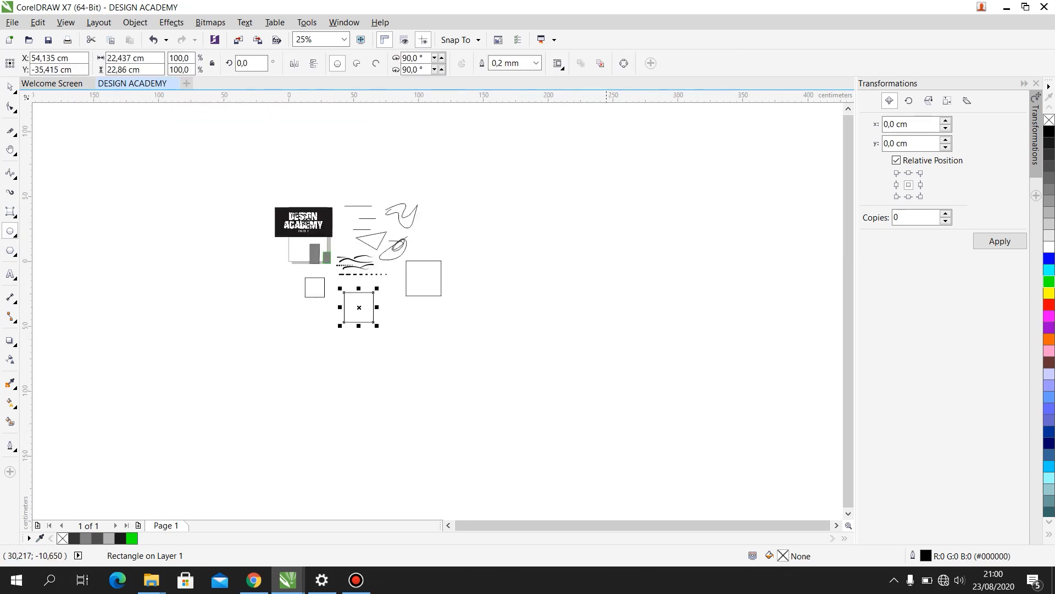
{"action": "scroll", "coordinate": [599, 163], "scroll_direction": "up", "scroll_amount": 1}
{"action": "left_click_drag", "start_coordinate": [322, 214], "coordinate": [428, 316]}
{"action": "left_click_drag", "start_coordinate": [403, 250], "coordinate": [411, 317]}
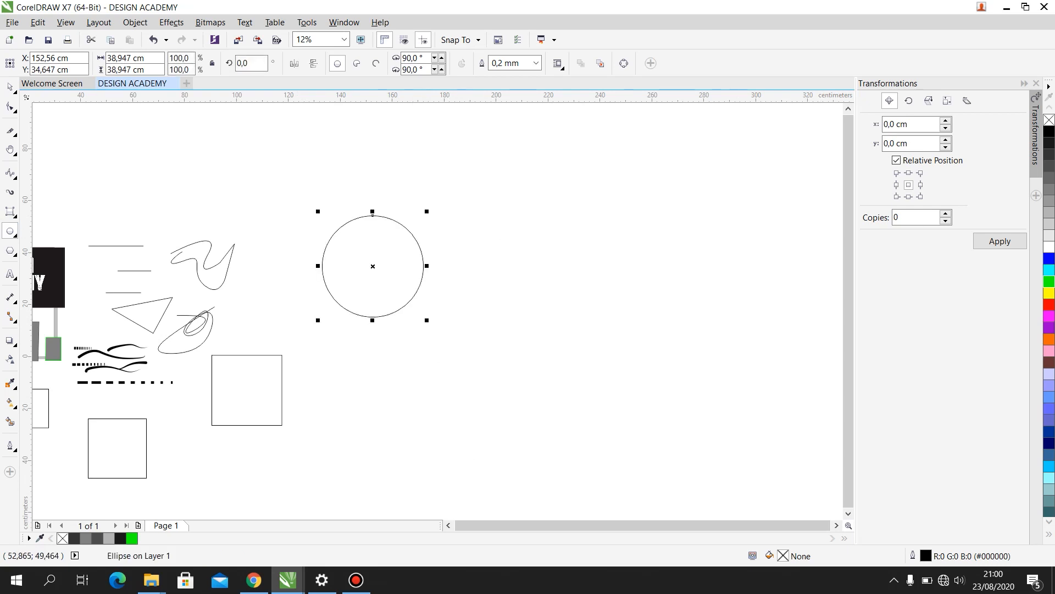
- Try several palette colours, including cyan, on the circle and fill it with yellow
{"action": "left_click", "coordinate": [1050, 166]}
{"action": "left_click", "coordinate": [1049, 201]}
{"action": "left_click", "coordinate": [1049, 270]}
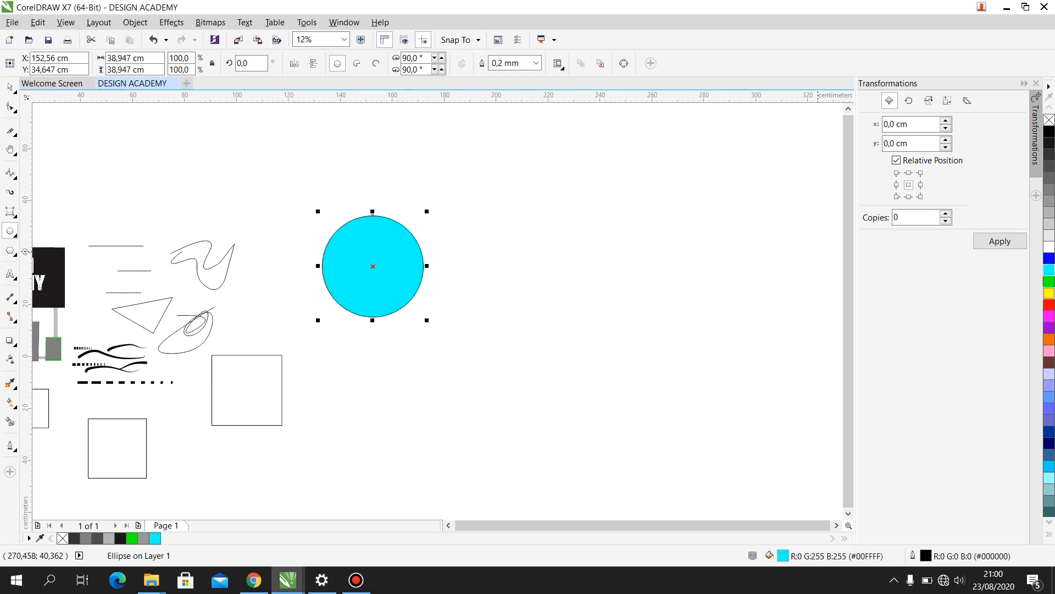
{"action": "left_click", "coordinate": [1049, 293]}
- Draw a circle about 69.2 cm in diameter beside the yellow circle with the 3-Point Ellipse tool
{"action": "left_click", "coordinate": [14, 235]}
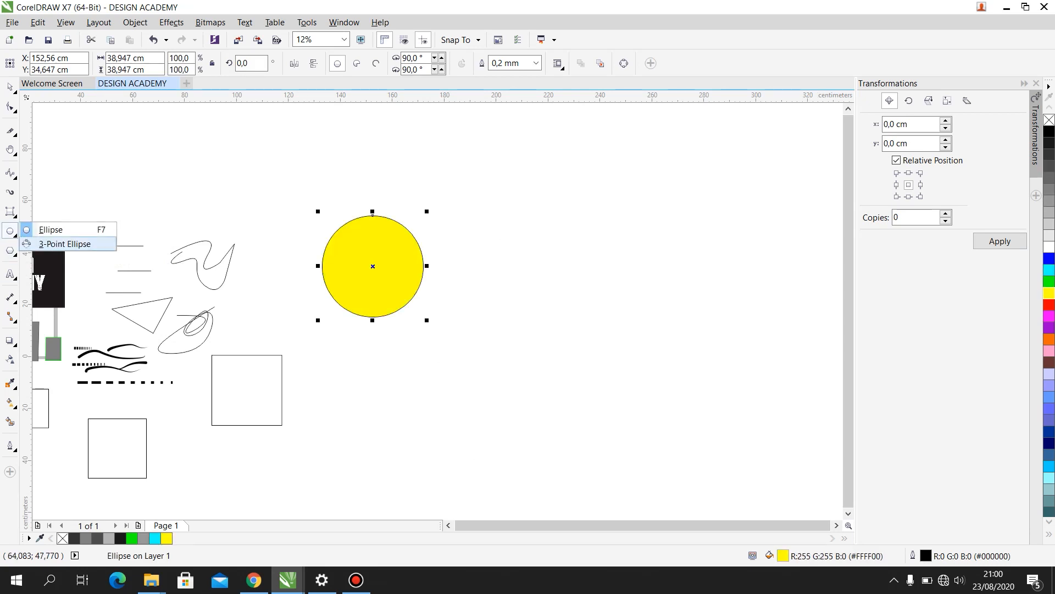
{"action": "left_click", "coordinate": [55, 244]}
{"action": "left_click_drag", "start_coordinate": [456, 194], "coordinate": [579, 291]}
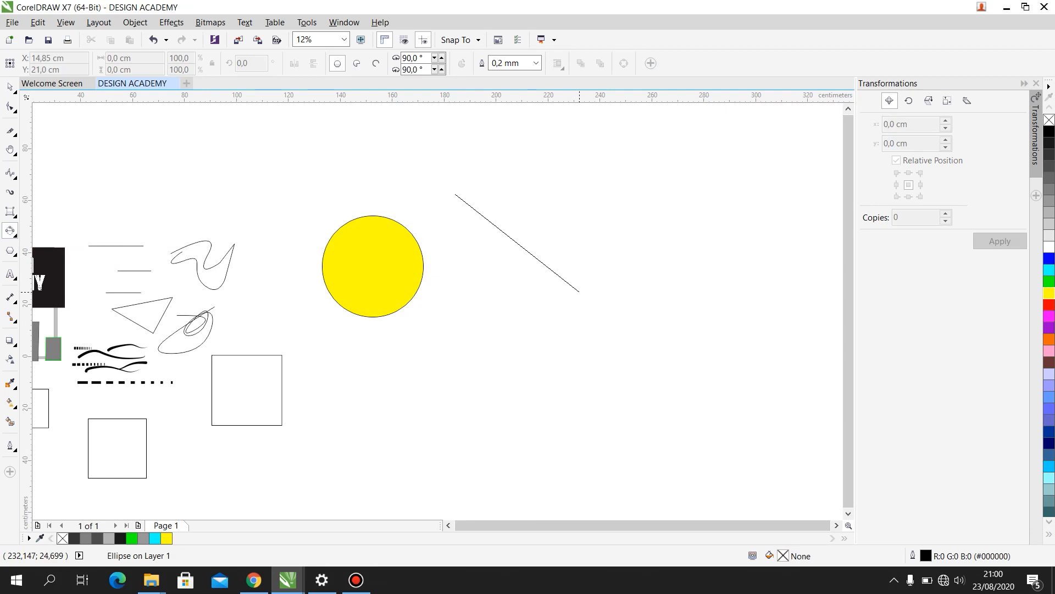
{"action": "left_click_drag", "start_coordinate": [579, 291], "coordinate": [635, 193]}
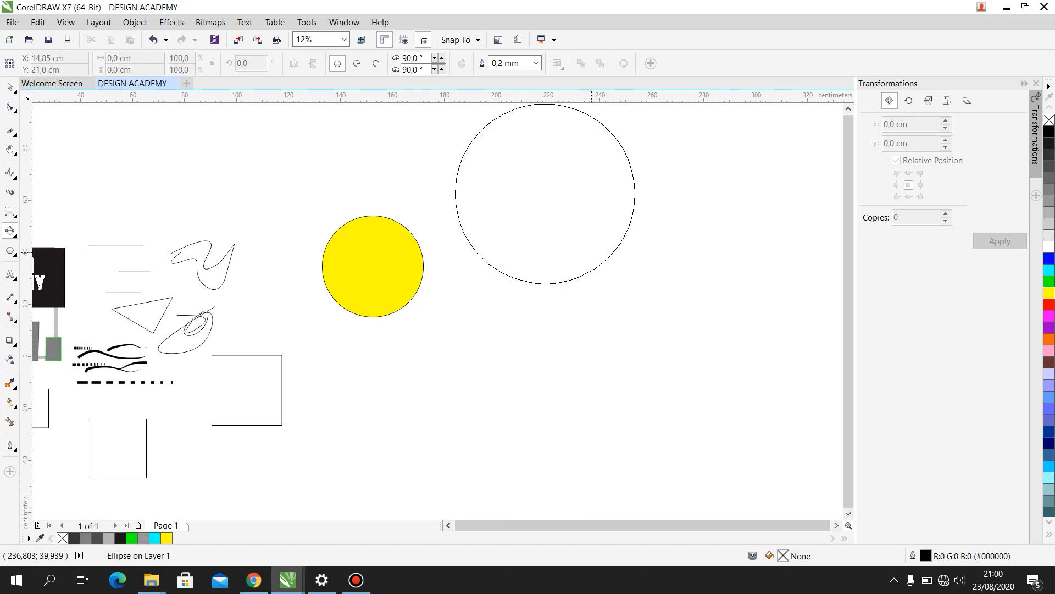
{"action": "left_click", "coordinate": [592, 253]}
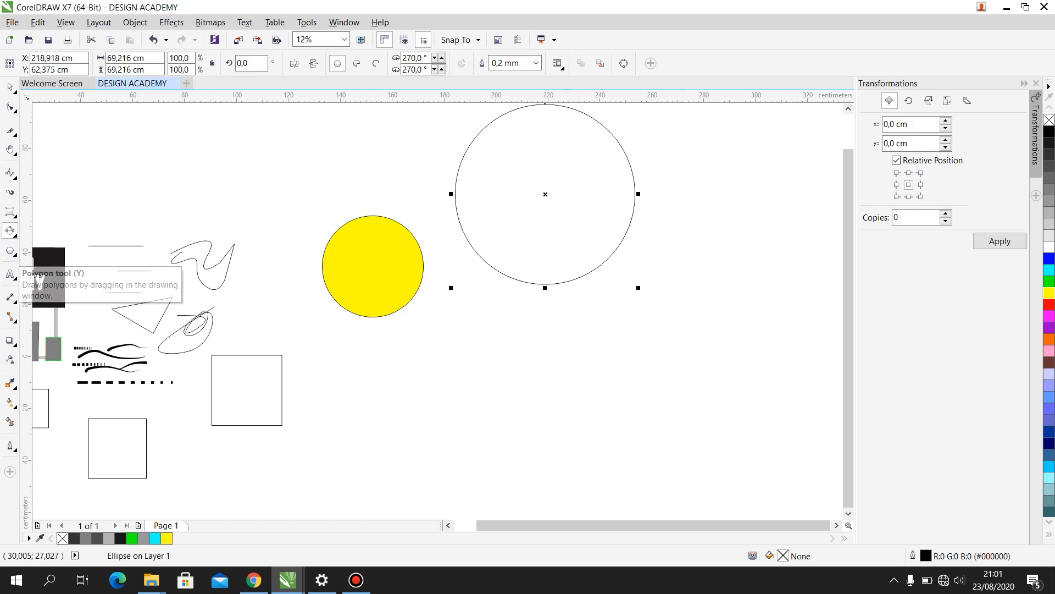
- Draw a five-sided polygon about 64.8 by 58.0 cm below the two circles with the Polygon tool
{"action": "left_click", "coordinate": [10, 250]}
{"action": "scroll", "coordinate": [372, 249], "scroll_direction": "down", "scroll_amount": 1}
{"action": "scroll", "coordinate": [384, 288], "scroll_direction": "up", "scroll_amount": 1}
{"action": "left_click_drag", "start_coordinate": [390, 311], "coordinate": [562, 464]}
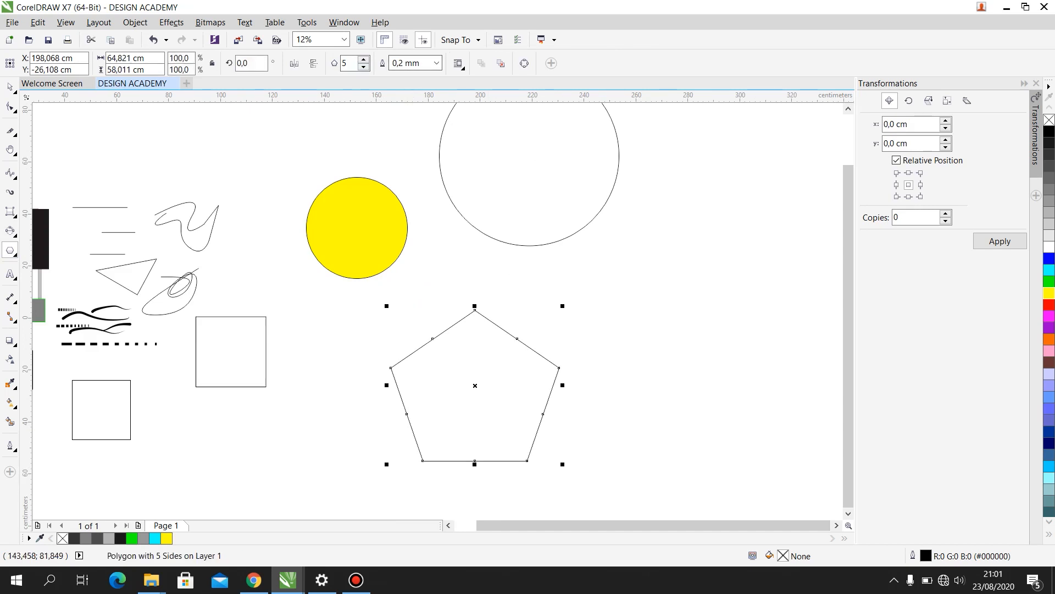
- Set the polygon's number of sides to 9
{"action": "left_click", "coordinate": [364, 59]}
{"action": "left_click", "coordinate": [363, 60]}
{"action": "left_click", "coordinate": [363, 60]}
{"action": "left_click", "coordinate": [364, 60]}
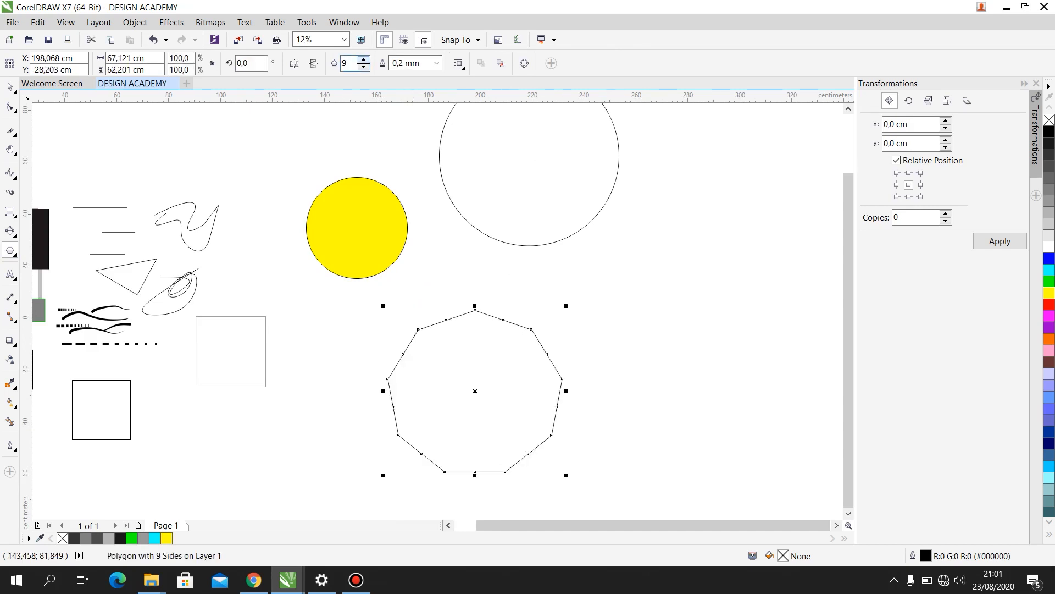
- Set the polygon's number of sides to 6 and its outline width to 5.0 mm
{"action": "left_click", "coordinate": [364, 66]}
{"action": "left_click", "coordinate": [364, 66]}
{"action": "left_click", "coordinate": [363, 66]}
{"action": "left_click", "coordinate": [436, 62]}
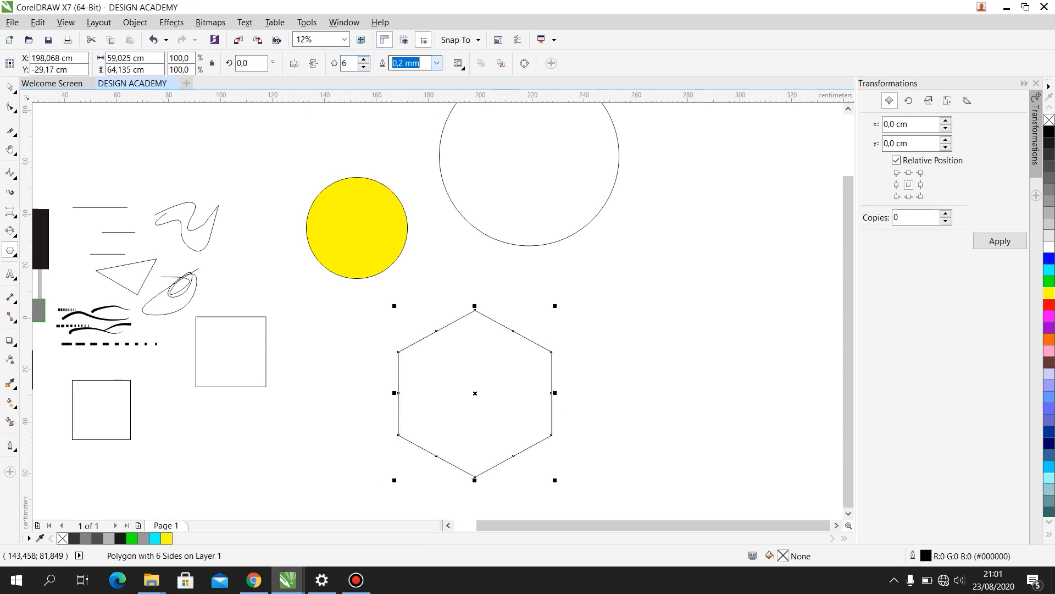
{"action": "left_click", "coordinate": [403, 186]}
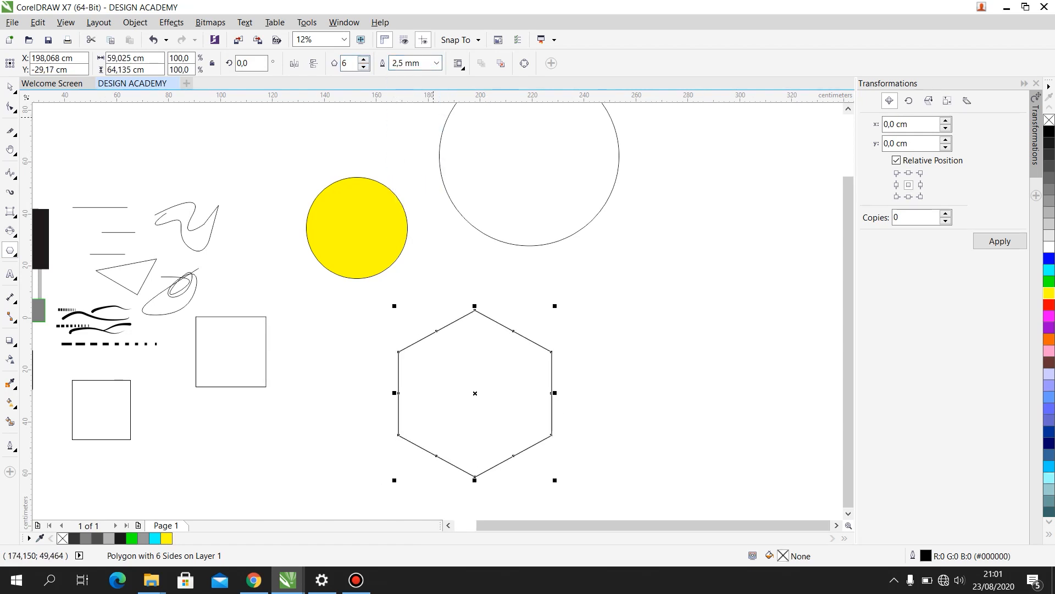
{"action": "left_click", "coordinate": [437, 63]}
{"action": "left_click", "coordinate": [410, 219]}
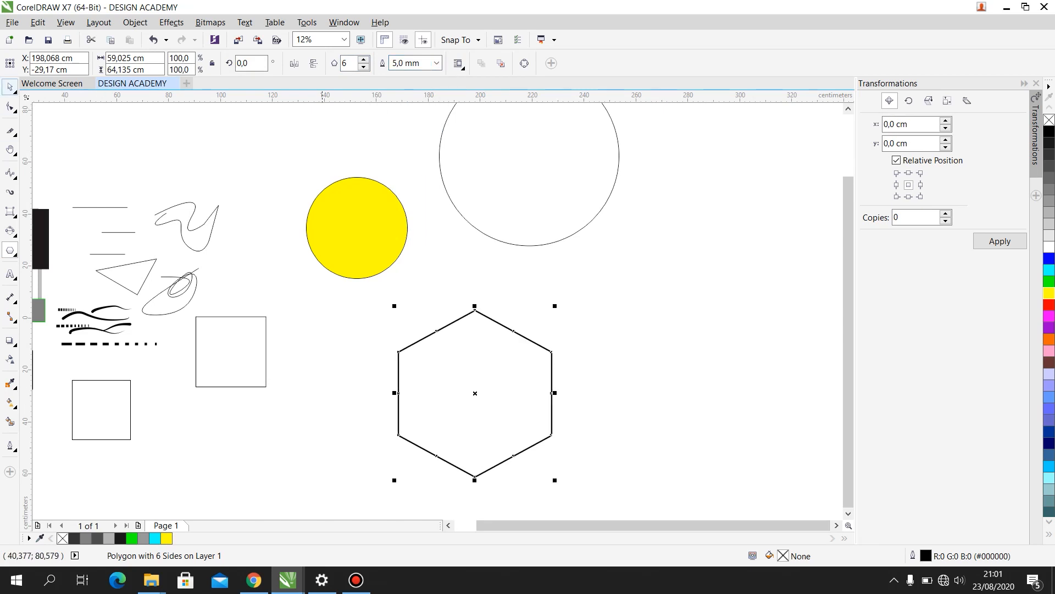
- Scale the hexagon down to about 50.4% and set its number of sides to 7
{"action": "left_click", "coordinate": [10, 87]}
{"action": "left_click_drag", "start_coordinate": [465, 336], "coordinate": [467, 297]}
{"action": "mouse_move", "coordinate": [556, 266]}
{"action": "left_mouse_down"}
{"action": "mouse_move", "coordinate": [480, 350]}
{"action": "mouse_move", "coordinate": [483, 327]}
{"action": "left_mouse_up"}
{"action": "left_click", "coordinate": [364, 68]}
{"action": "left_click", "coordinate": [364, 67]}
{"action": "left_click", "coordinate": [363, 67]}
{"action": "left_click", "coordinate": [363, 59]}
{"action": "left_click", "coordinate": [363, 59]}
{"action": "left_click", "coordinate": [363, 60]}
{"action": "left_click", "coordinate": [363, 60]}
{"action": "left_click", "coordinate": [363, 59]}
{"action": "left_click", "coordinate": [364, 67]}
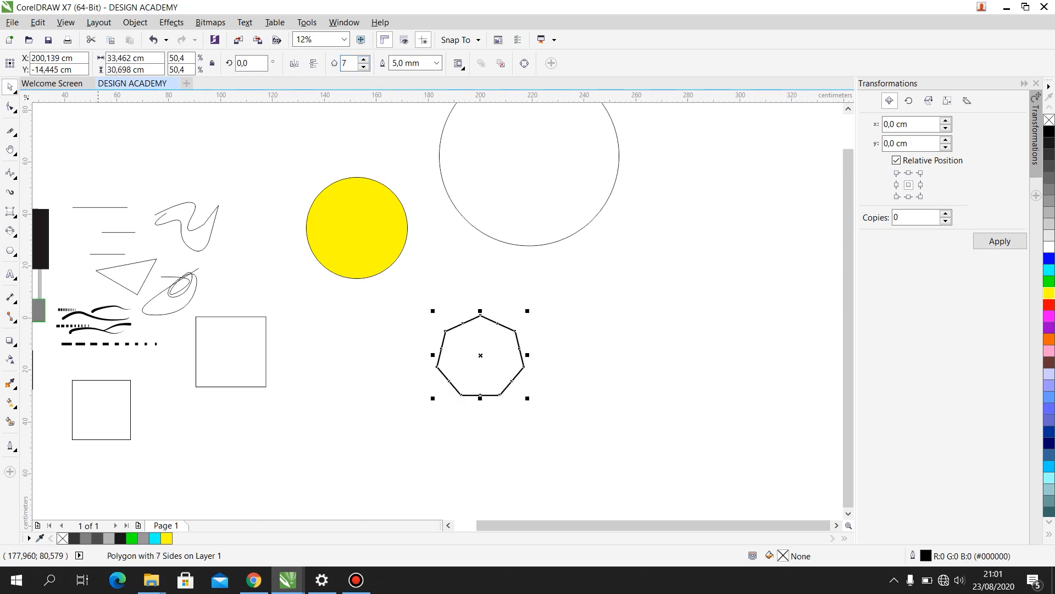
- Draw a star about 53.5 by 50.9 cm overlapping the large circle with the Star tool and give it 13 points
{"action": "left_click", "coordinate": [13, 253]}
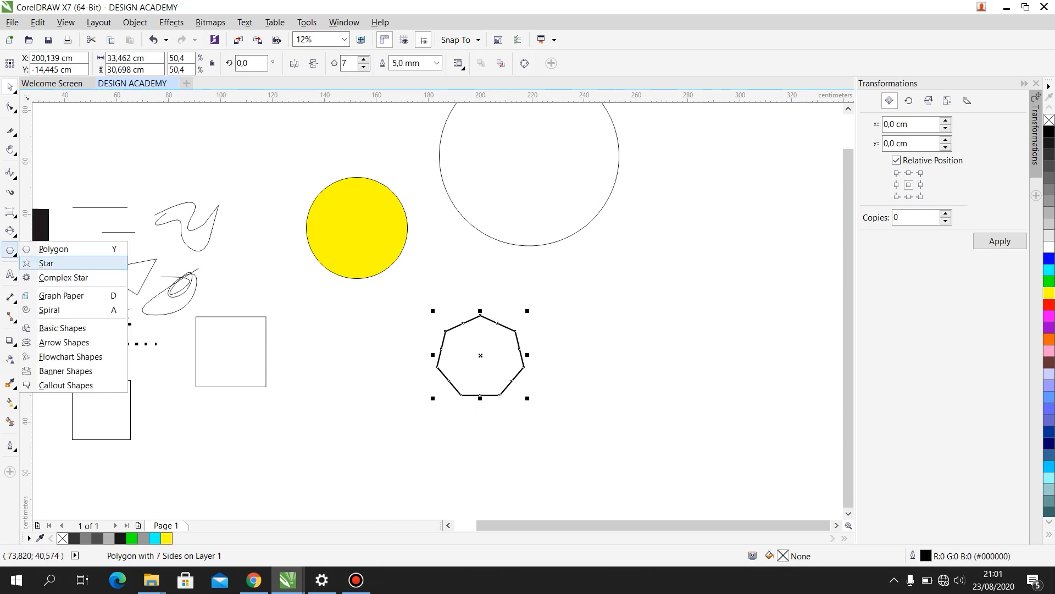
{"action": "left_click", "coordinate": [46, 264]}
{"action": "left_click_drag", "start_coordinate": [494, 128], "coordinate": [607, 260]}
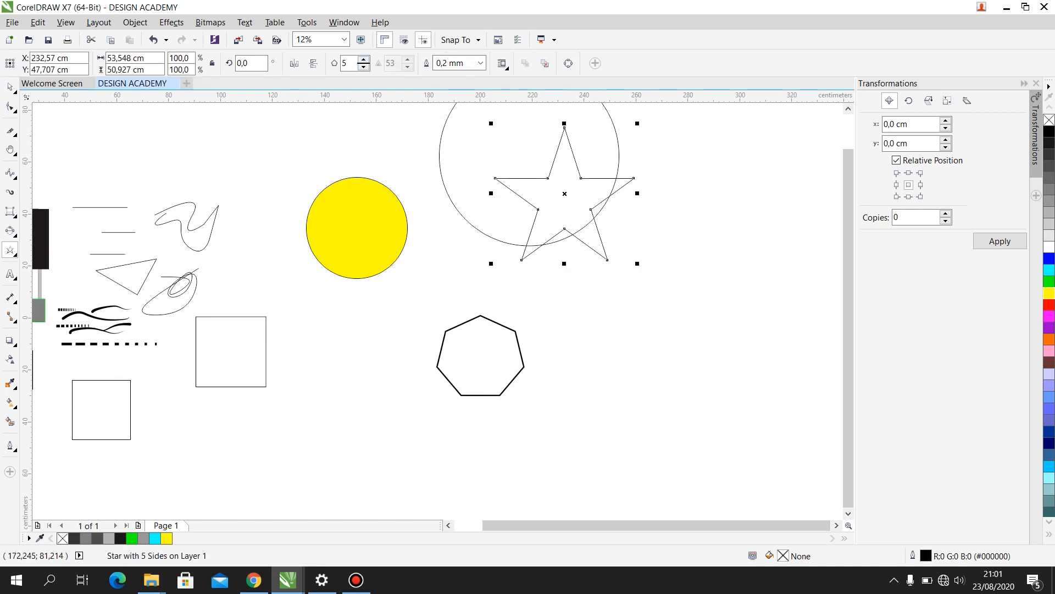
{"action": "left_click", "coordinate": [363, 60]}
{"action": "left_click", "coordinate": [363, 59]}
{"action": "left_click", "coordinate": [363, 59]}
{"action": "left_click", "coordinate": [363, 59]}
{"action": "left_click", "coordinate": [363, 60]}
{"action": "left_click", "coordinate": [363, 60]}
{"action": "left_click", "coordinate": [363, 59]}
{"action": "left_click", "coordinate": [363, 60]}
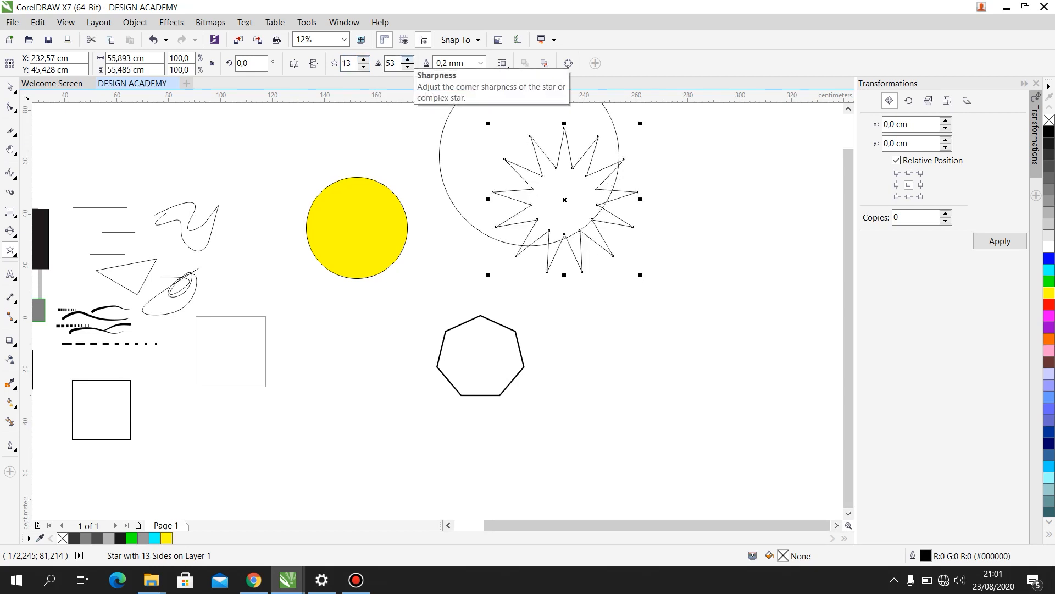
- Set the 13-point star's sharpness to 42
{"action": "left_click", "coordinate": [407, 59]}
{"action": "left_click", "coordinate": [408, 59]}
{"action": "left_click", "coordinate": [407, 60]}
{"action": "left_click", "coordinate": [407, 66]}
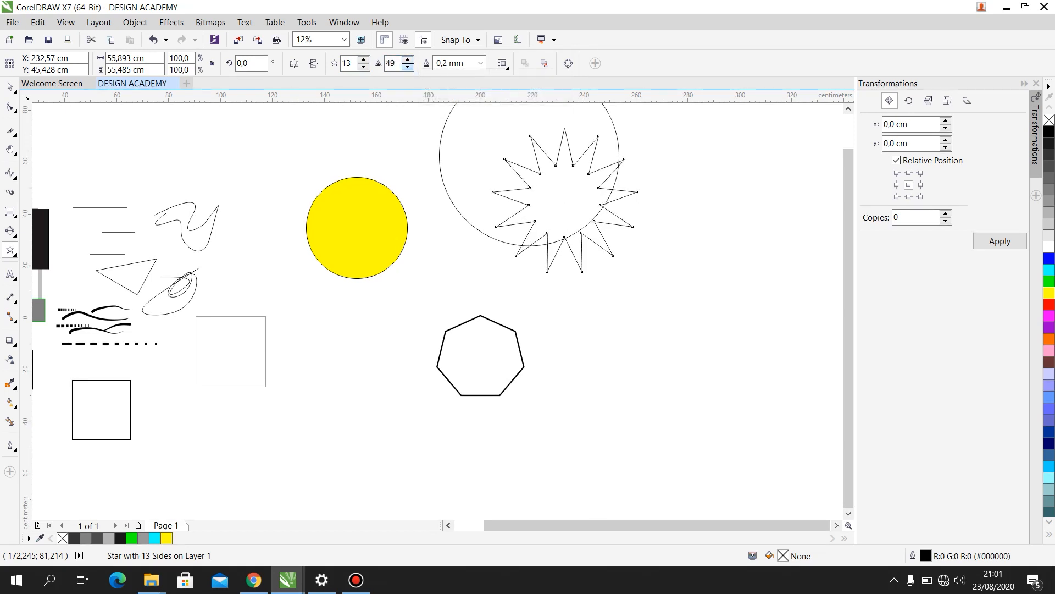
{"action": "left_click_drag", "start_coordinate": [549, 164], "coordinate": [594, 225]}
{"action": "key", "text": "ctrl+z"}
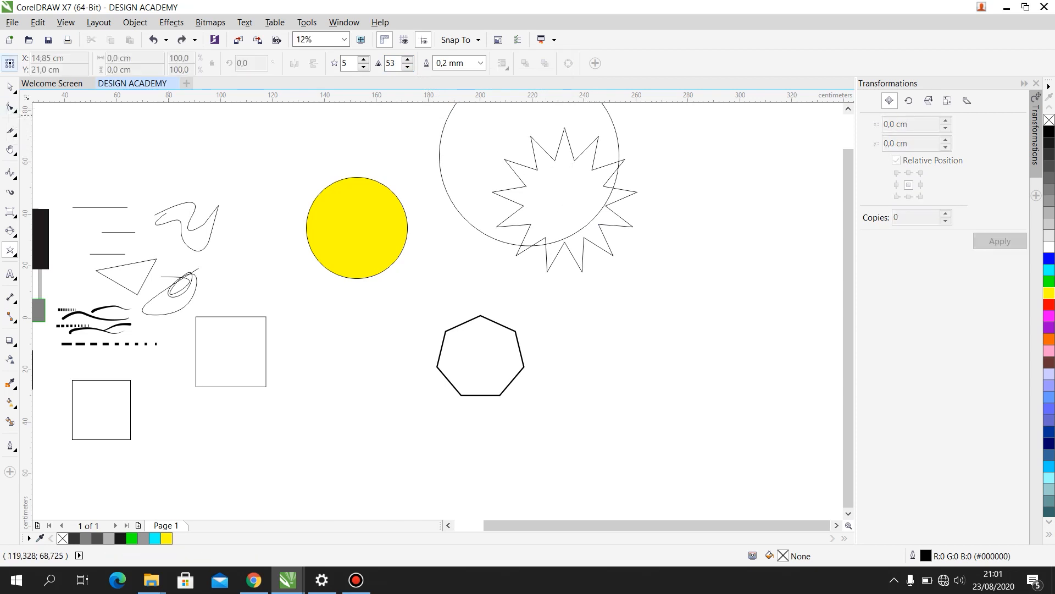
- Move the 13-point star off the large circle to the empty area beside the heptagon, then deselect it
{"action": "key", "text": "space"}
{"action": "left_click_drag", "start_coordinate": [569, 188], "coordinate": [671, 272]}
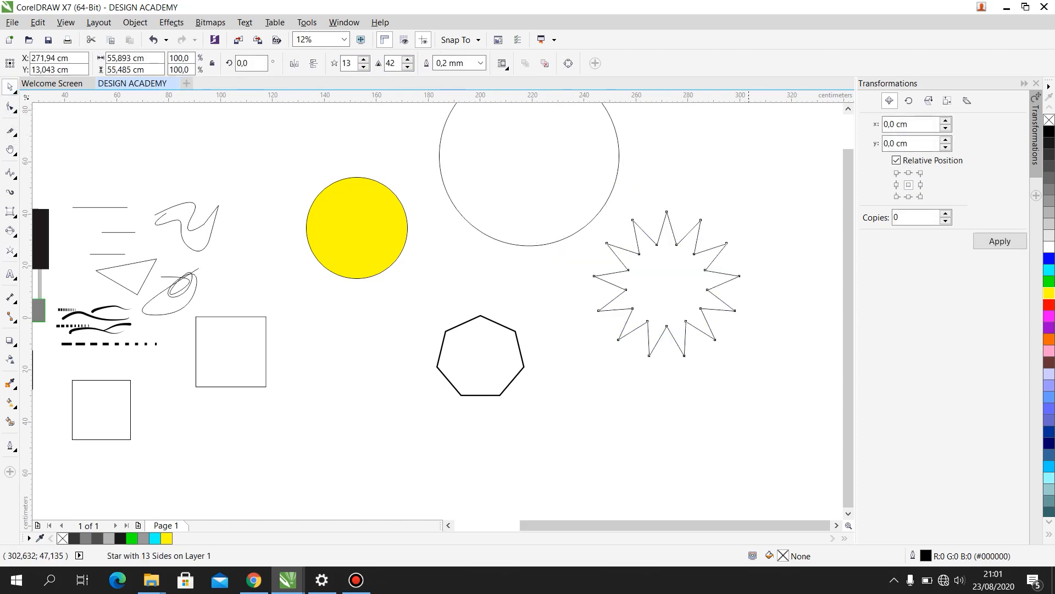
{"action": "left_click", "coordinate": [749, 203]}
- Draw a spiral with 4 revolutions below the yellow circle using the Spiral tool
{"action": "left_click", "coordinate": [14, 253]}
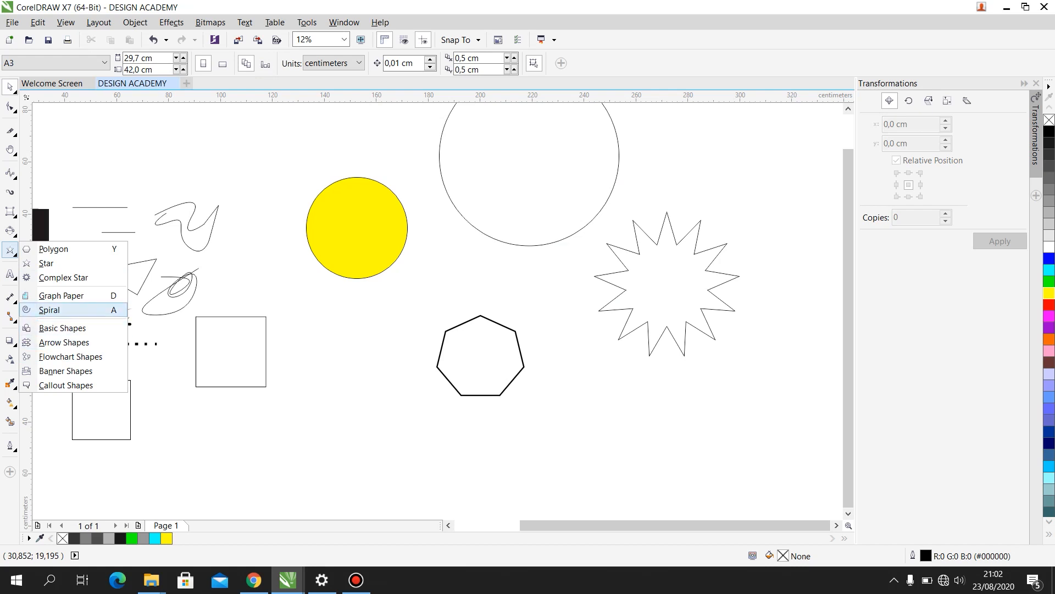
{"action": "left_click", "coordinate": [49, 309]}
{"action": "left_click_drag", "start_coordinate": [314, 303], "coordinate": [399, 382]}
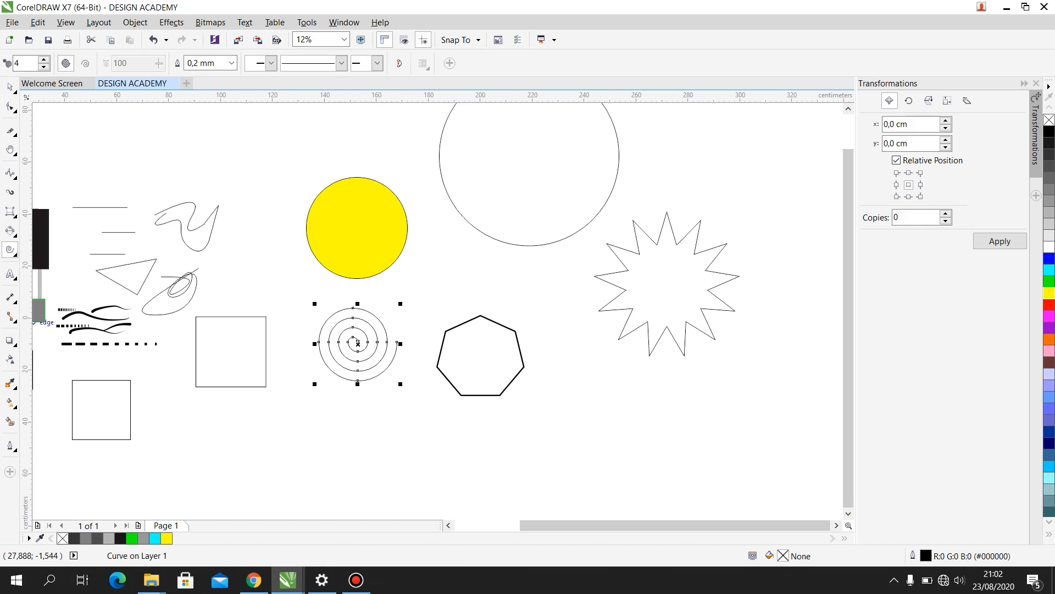
- Draw a ribbon banner about 42.8 by 23.9 cm above the star with the Banner Shapes tool and view the other banner styles
{"action": "left_click", "coordinate": [13, 252]}
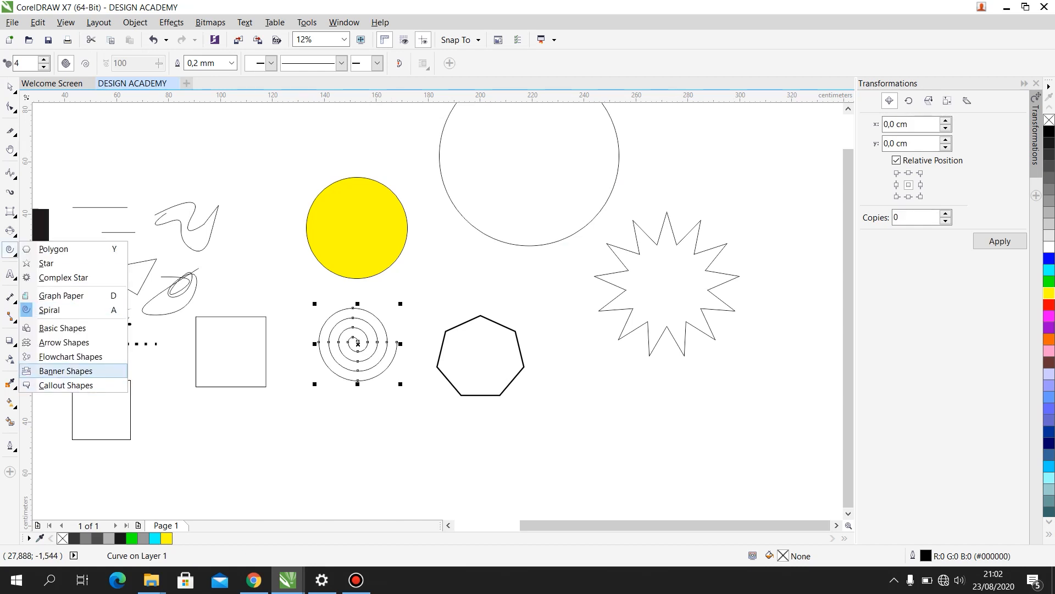
{"action": "left_click", "coordinate": [66, 371]}
{"action": "mouse_move", "coordinate": [703, 140]}
{"action": "left_mouse_down"}
{"action": "mouse_move", "coordinate": [777, 194]}
{"action": "mouse_move", "coordinate": [813, 193]}
{"action": "mouse_move", "coordinate": [813, 203]}
{"action": "left_mouse_up"}
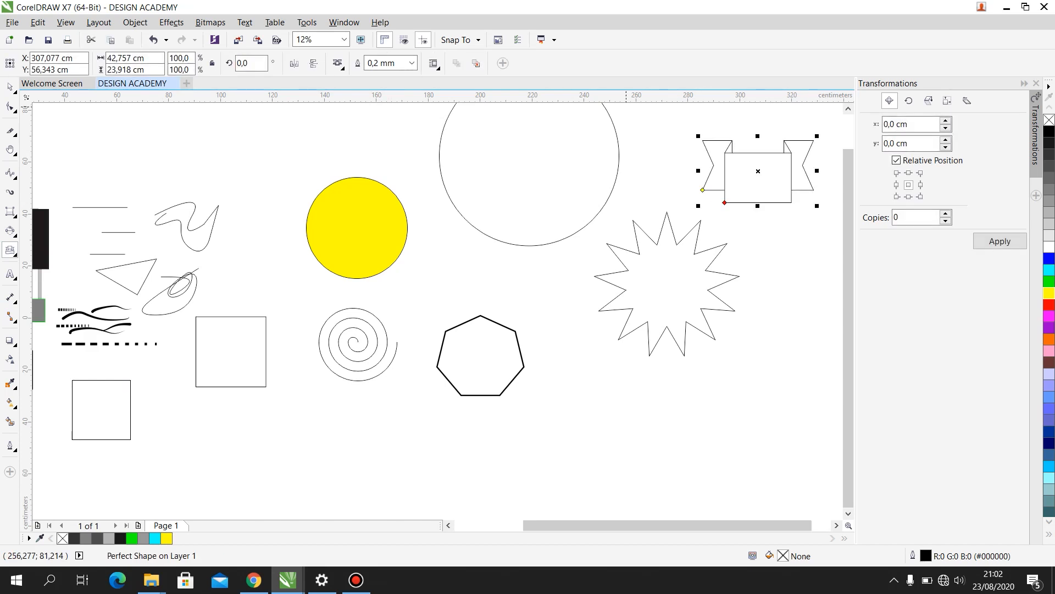
{"action": "left_click", "coordinate": [338, 63]}
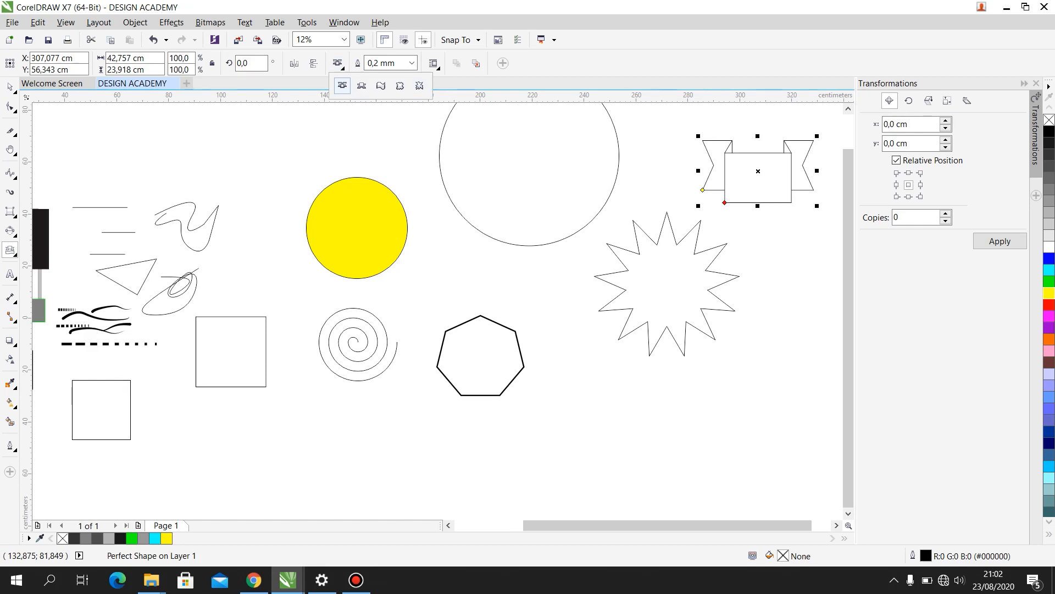
{"action": "left_click", "coordinate": [13, 252]}
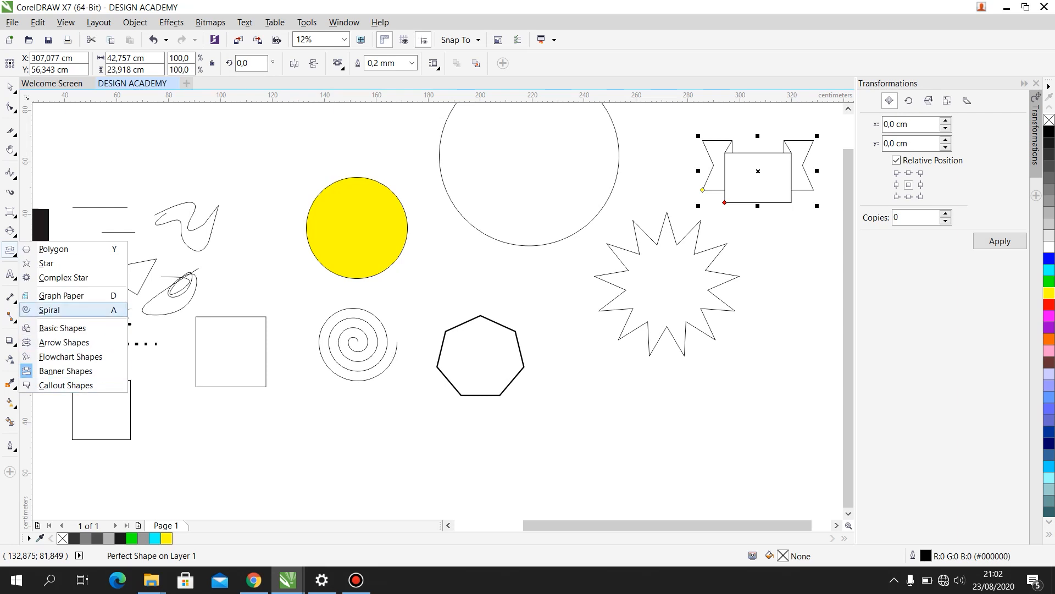
- Add the artistic text "DESIGN ACADEMY" in 24 pt Arial in the empty area above the drawn shapes
{"action": "left_click", "coordinate": [10, 274]}
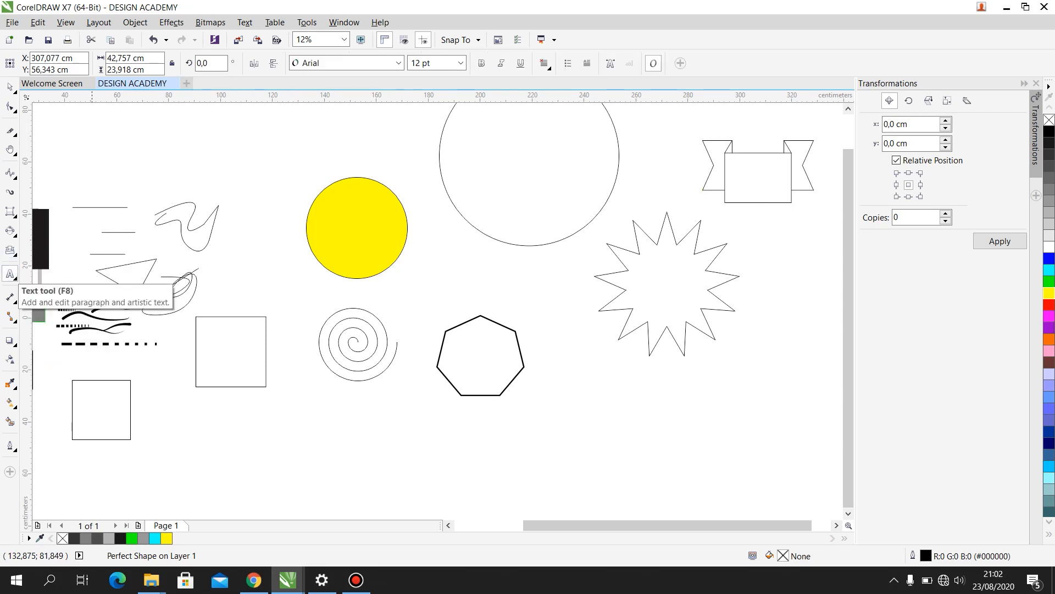
{"action": "scroll", "coordinate": [11, 275], "scroll_direction": "down", "scroll_amount": 2}
{"action": "scroll", "coordinate": [379, 187], "scroll_direction": "up", "scroll_amount": 2}
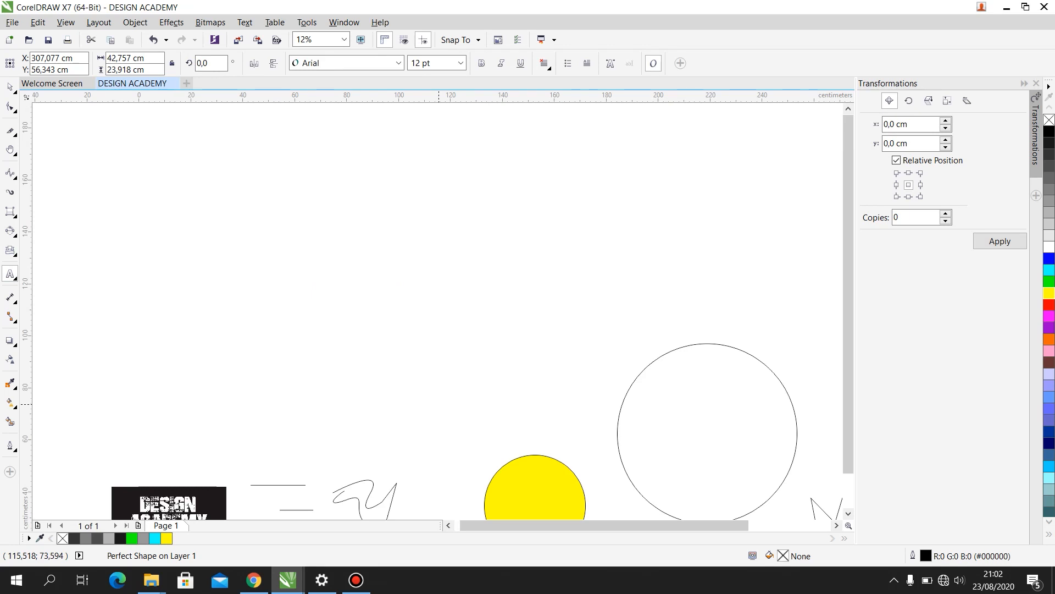
{"action": "left_click", "coordinate": [367, 344]}
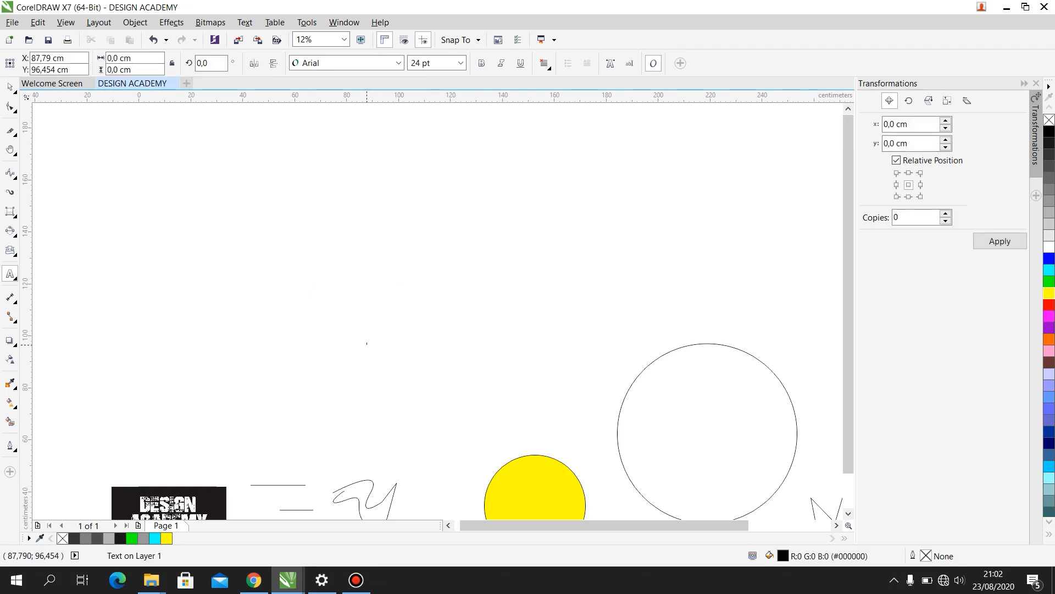
{"action": "type", "text": "DE"}
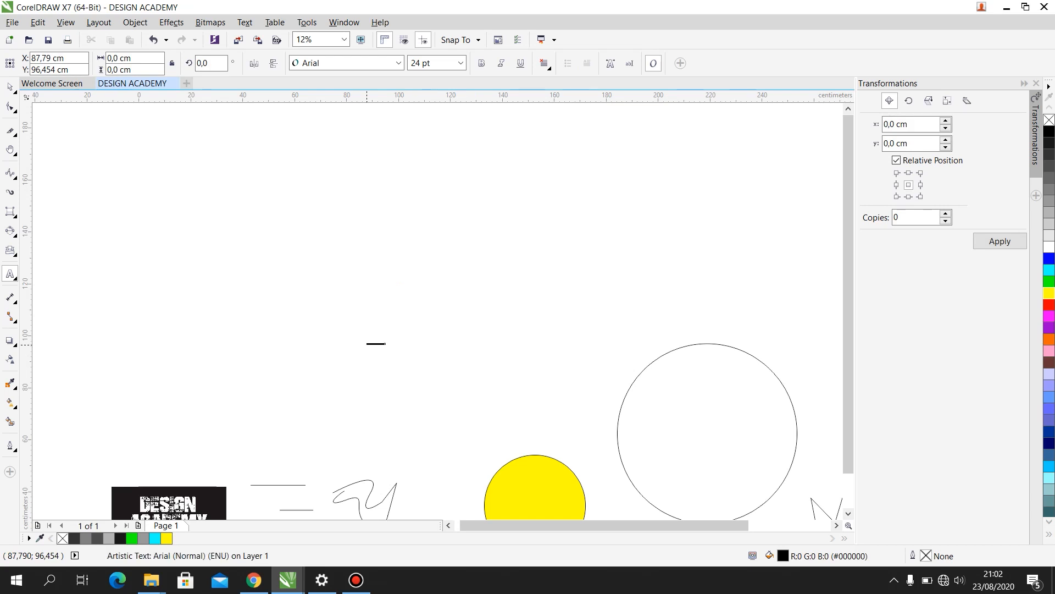
{"action": "scroll", "coordinate": [366, 344], "scroll_direction": "up", "scroll_amount": 3}
{"action": "scroll", "coordinate": [383, 358], "scroll_direction": "up", "scroll_amount": 2}
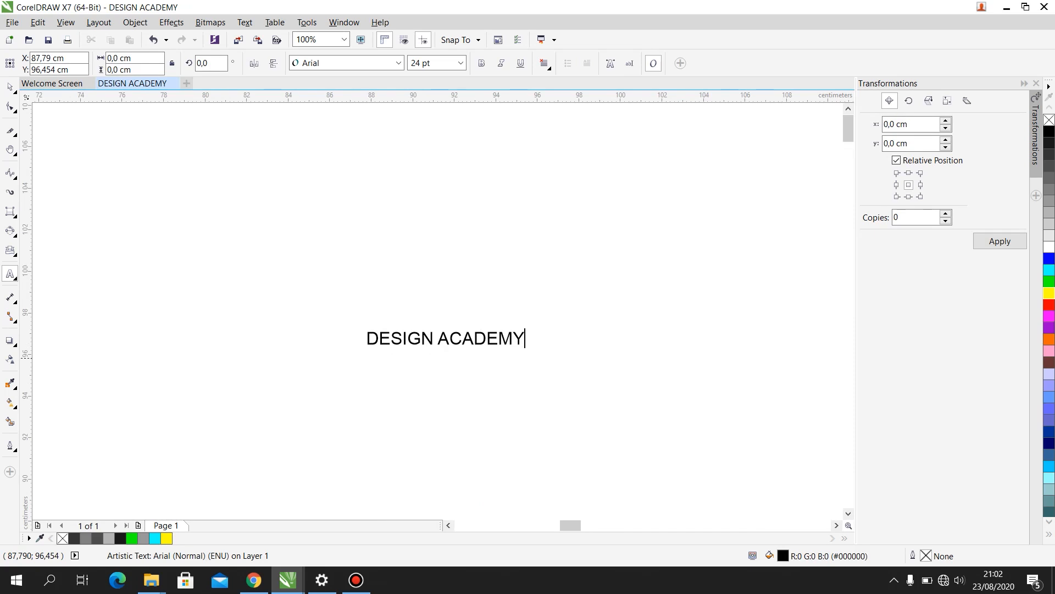
{"action": "key", "text": "Escape"}
{"action": "scroll", "coordinate": [421, 338], "scroll_direction": "down", "scroll_amount": 1}
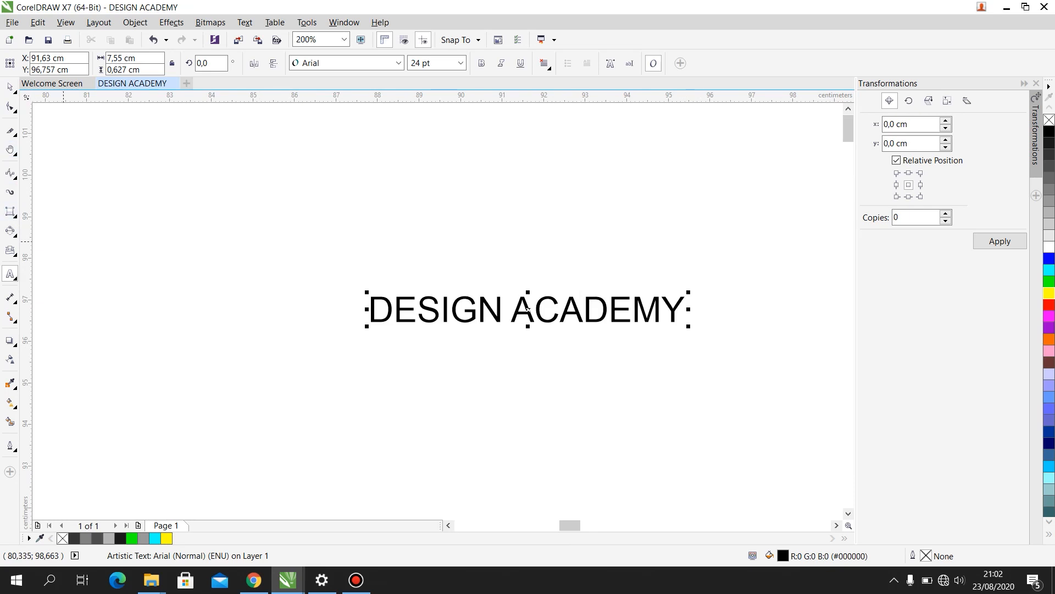
- Narrow the square beside the freehand loops to about 15.1 cm wide
{"action": "left_click", "coordinate": [9, 87]}
{"action": "scroll", "coordinate": [387, 142], "scroll_direction": "down", "scroll_amount": 2}
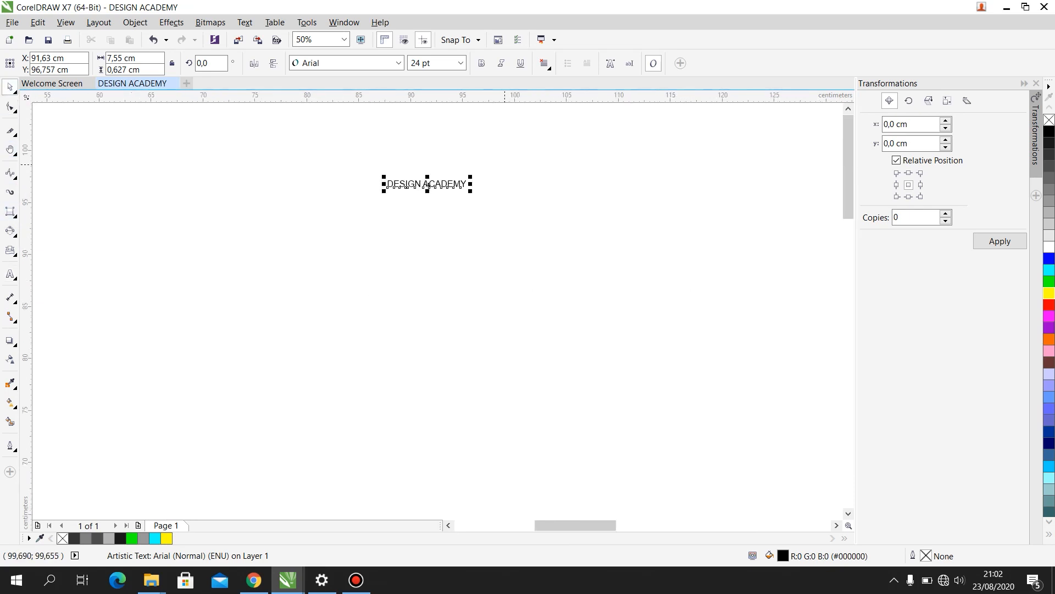
{"action": "scroll", "coordinate": [510, 152], "scroll_direction": "down", "scroll_amount": 2}
{"action": "scroll", "coordinate": [524, 473], "scroll_direction": "up", "scroll_amount": 2}
{"action": "left_click_drag", "start_coordinate": [523, 256], "coordinate": [576, 147]}
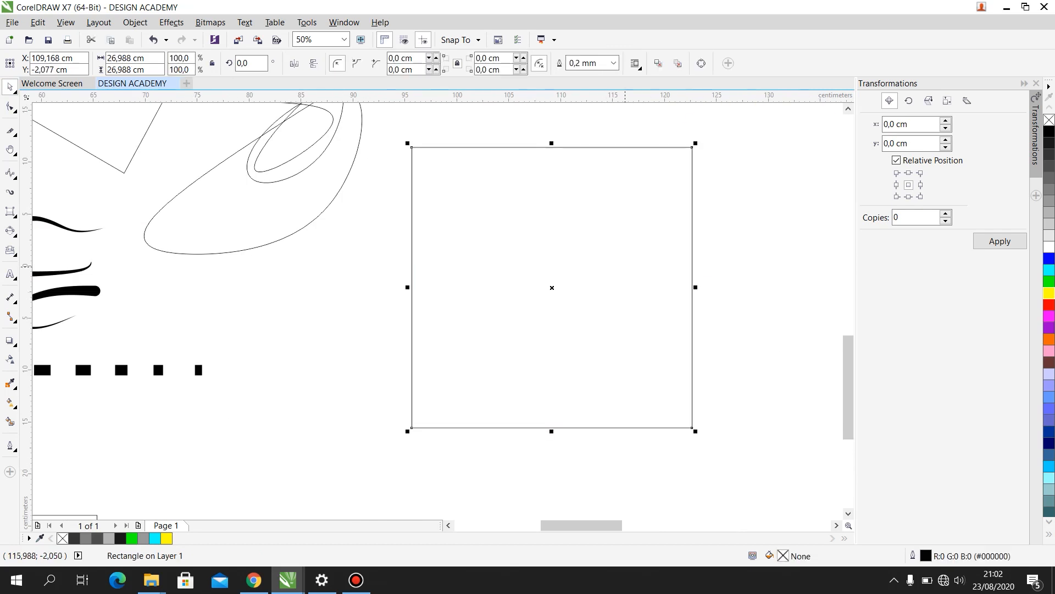
{"action": "left_click_drag", "start_coordinate": [694, 284], "coordinate": [569, 285]}
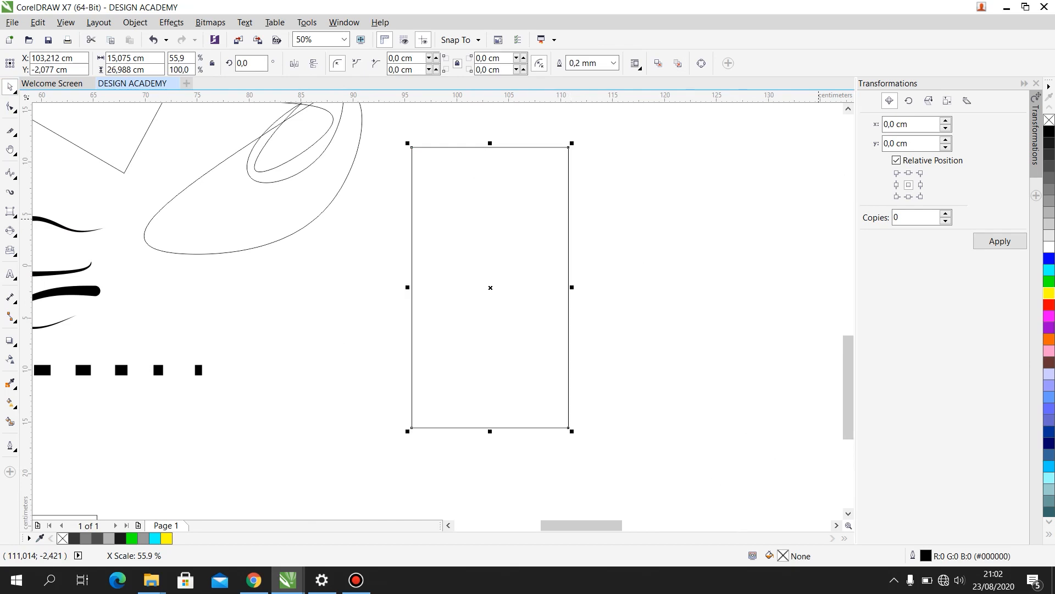
- Give the narrowed rectangle a dark grey fill and an outline in the same grey
{"action": "left_click", "coordinate": [1049, 177]}
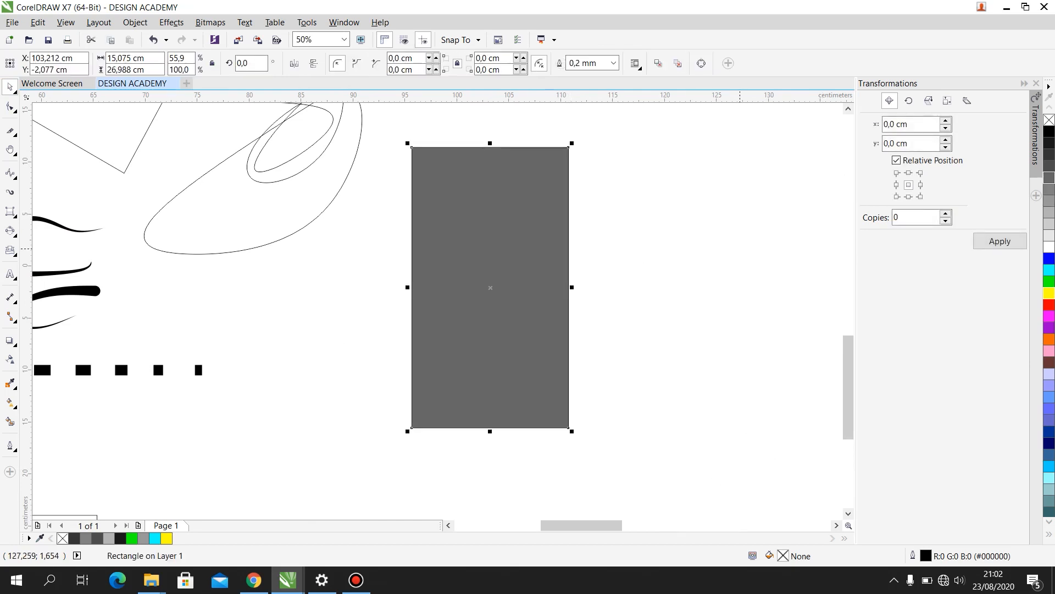
{"action": "right_click", "coordinate": [1049, 177]}
{"action": "left_click", "coordinate": [597, 244]}
- Draw a paragraph text frame about 13.9 by 10.6 cm over the lower half of the grey rectangle
{"action": "left_click", "coordinate": [10, 274]}
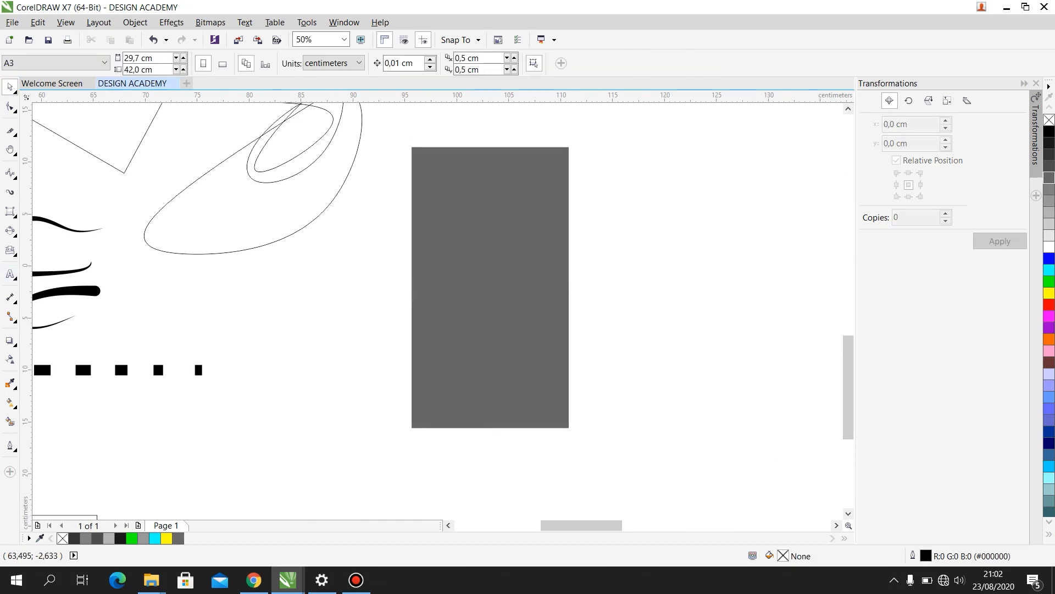
{"action": "left_click", "coordinate": [10, 274]}
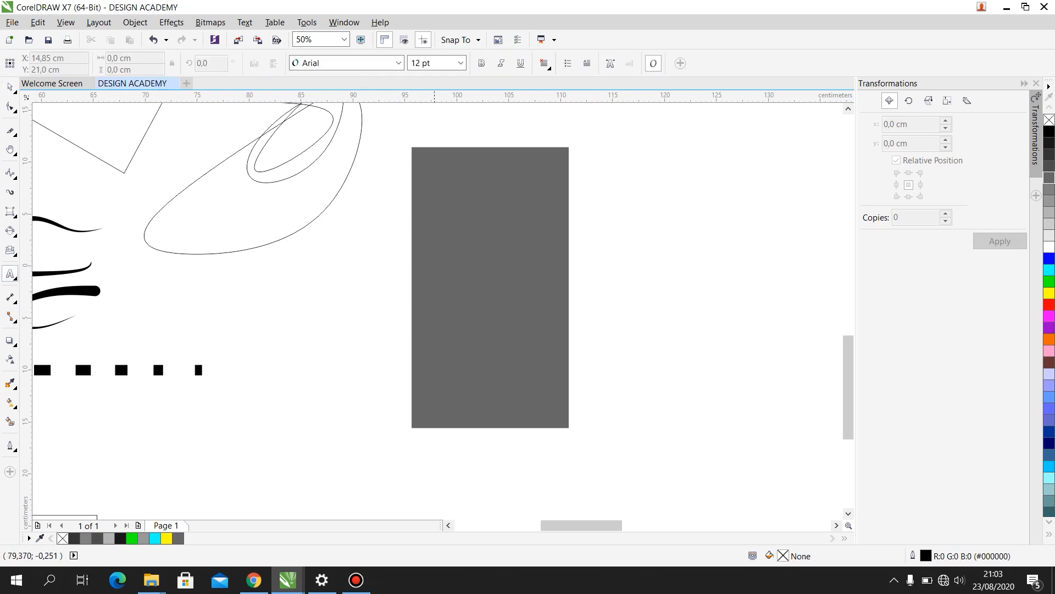
{"action": "scroll", "coordinate": [440, 319], "scroll_direction": "up", "scroll_amount": 3}
{"action": "scroll", "coordinate": [405, 231], "scroll_direction": "down", "scroll_amount": 3}
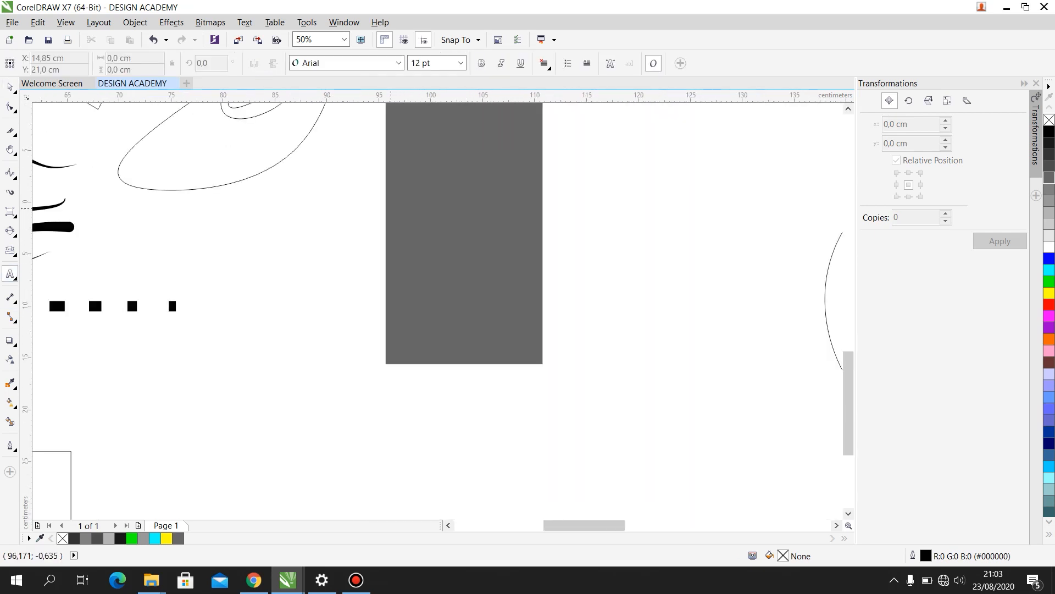
{"action": "left_click_drag", "start_coordinate": [391, 209], "coordinate": [537, 319]}
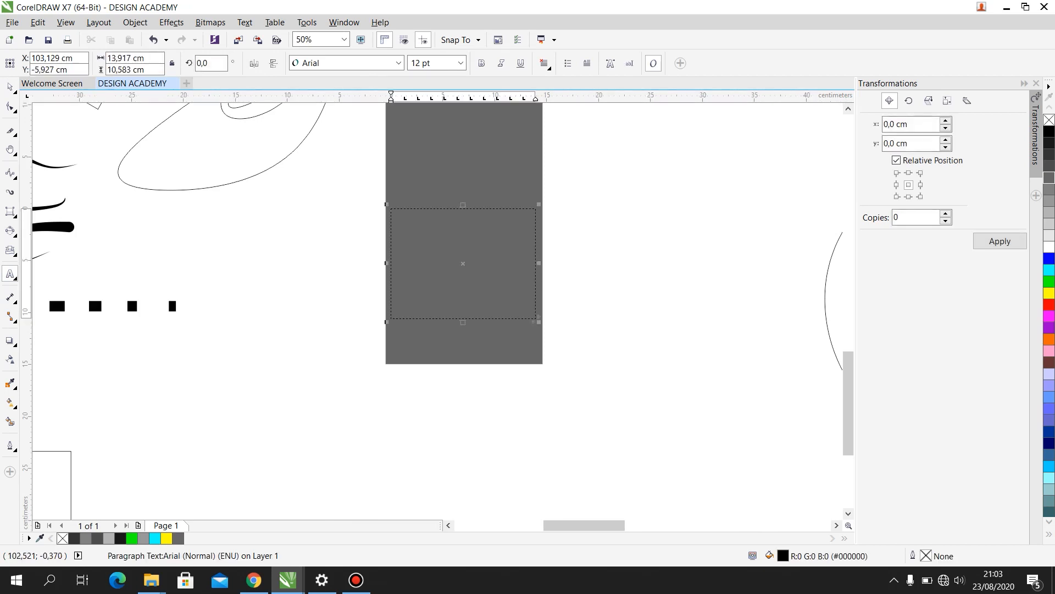
- Scale the grey rectangle and its paragraph text frame together to about 32.1%
{"action": "left_click", "coordinate": [9, 87]}
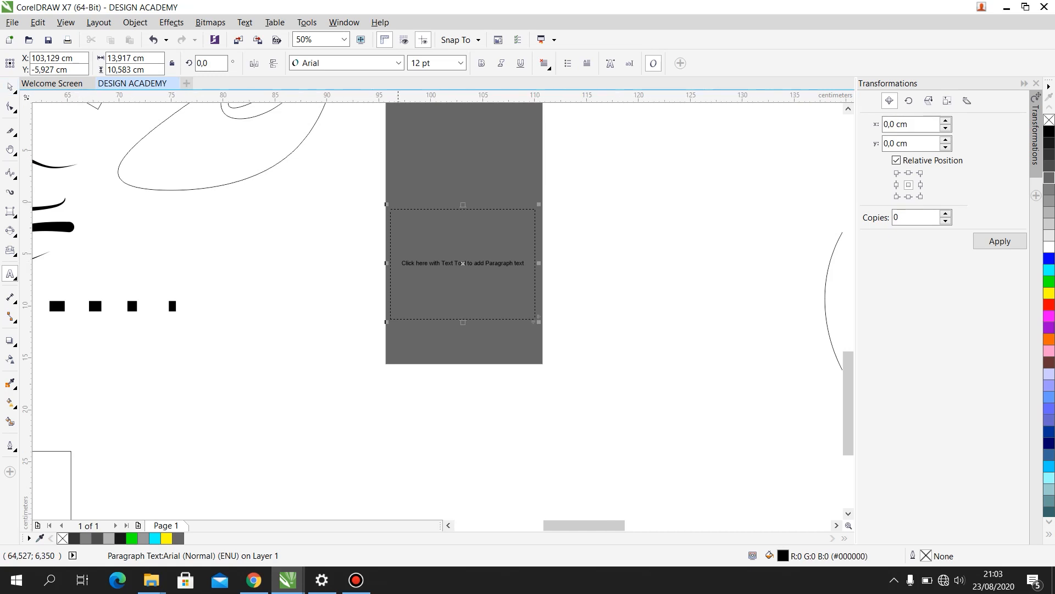
{"action": "left_click_drag", "start_coordinate": [584, 400], "coordinate": [375, 131]}
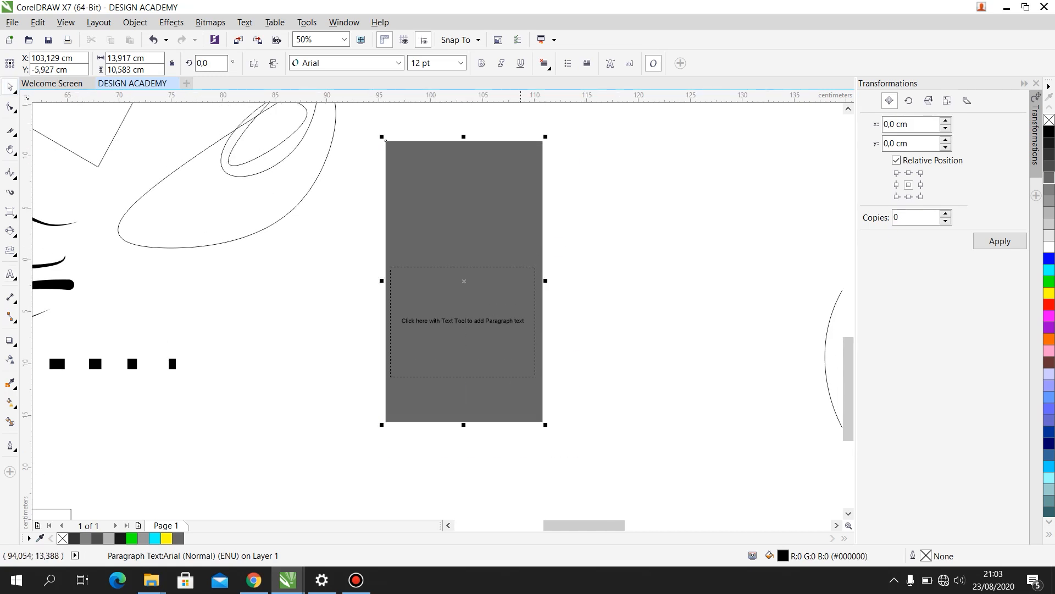
{"action": "left_click_drag", "start_coordinate": [546, 138], "coordinate": [441, 288]}
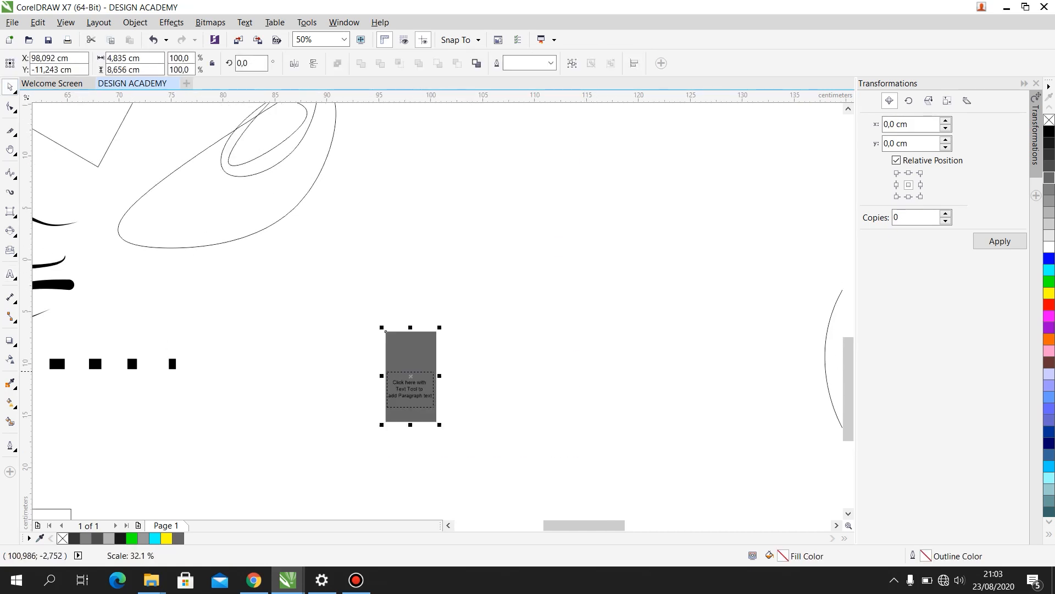
- Fill the paragraph text frame on the grey rectangle with random sample letters beginning "STFDTYSSSSSSSSS"
{"action": "scroll", "coordinate": [411, 395], "scroll_direction": "up", "scroll_amount": 2}
{"action": "key", "text": "F8"}
{"action": "left_click", "coordinate": [392, 338]}
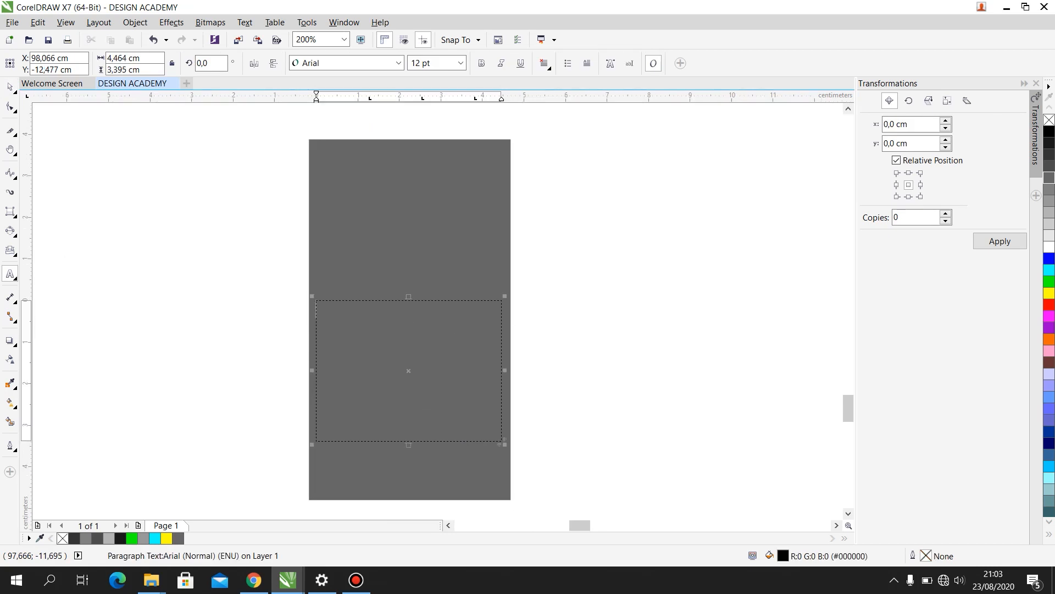
{"action": "type", "text": "STFDTYSSSSSSS"}
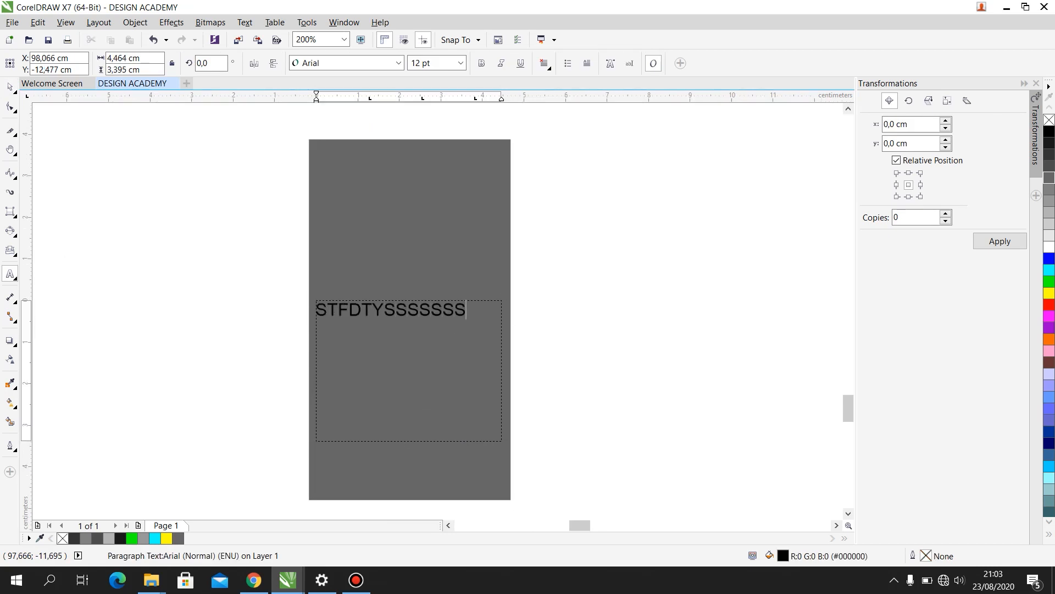
{"action": "type", "text": "SSSSSDFFFFFFFFFFFFFFFF5S"}
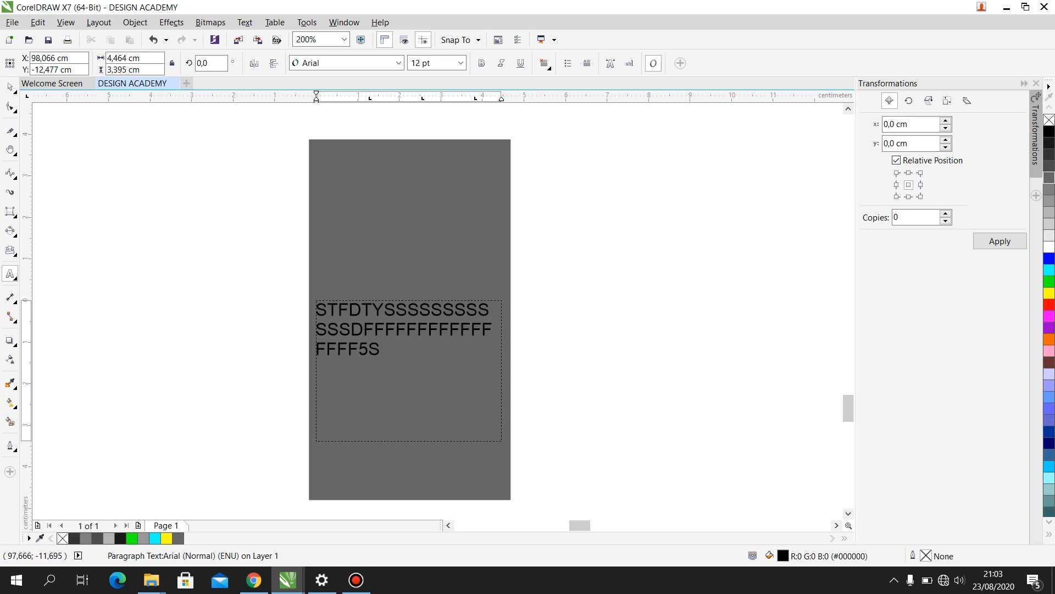
{"action": "left_click", "coordinate": [10, 87]}
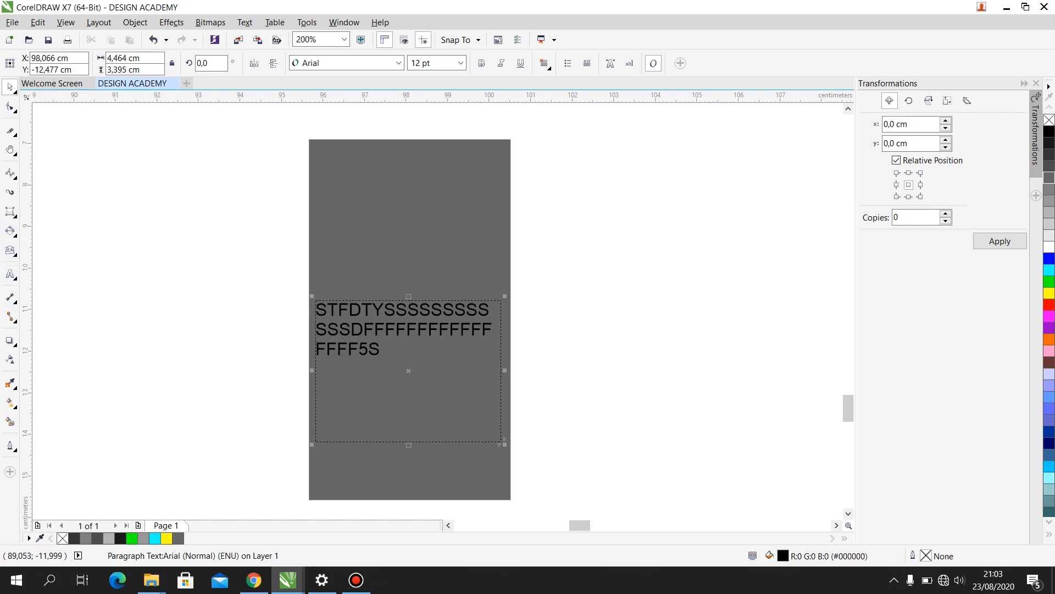
- Cast a drop shadow from the yellow circle toward its lower right, offset about 3.3 cm horizontally and -2.6 cm vertically
{"action": "left_click", "coordinate": [9, 340]}
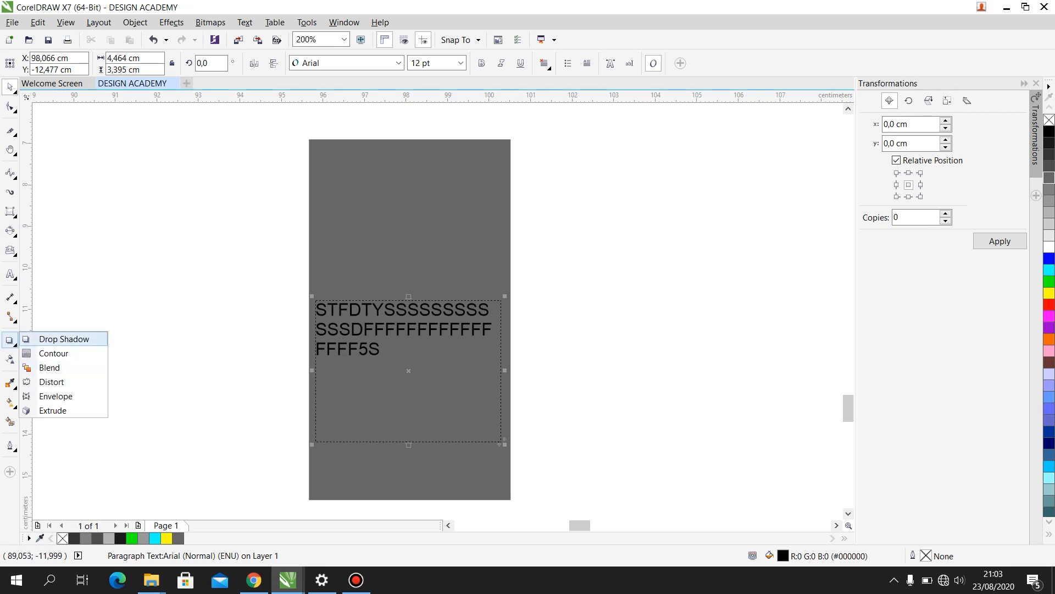
{"action": "left_click", "coordinate": [64, 338]}
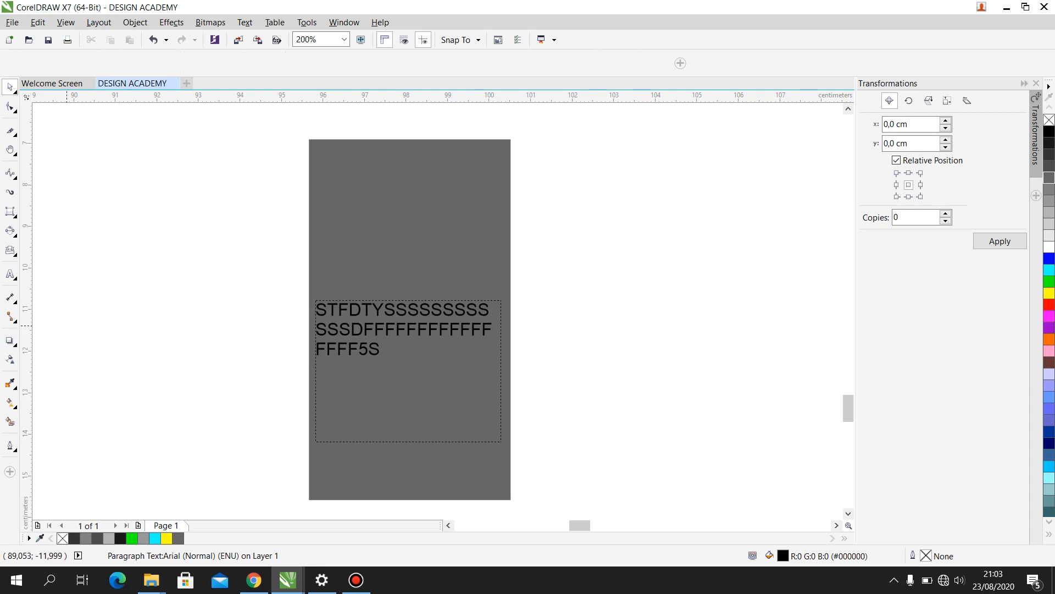
{"action": "scroll", "coordinate": [409, 319], "scroll_direction": "down", "scroll_amount": 6}
{"action": "scroll", "coordinate": [528, 248], "scroll_direction": "down", "scroll_amount": 1}
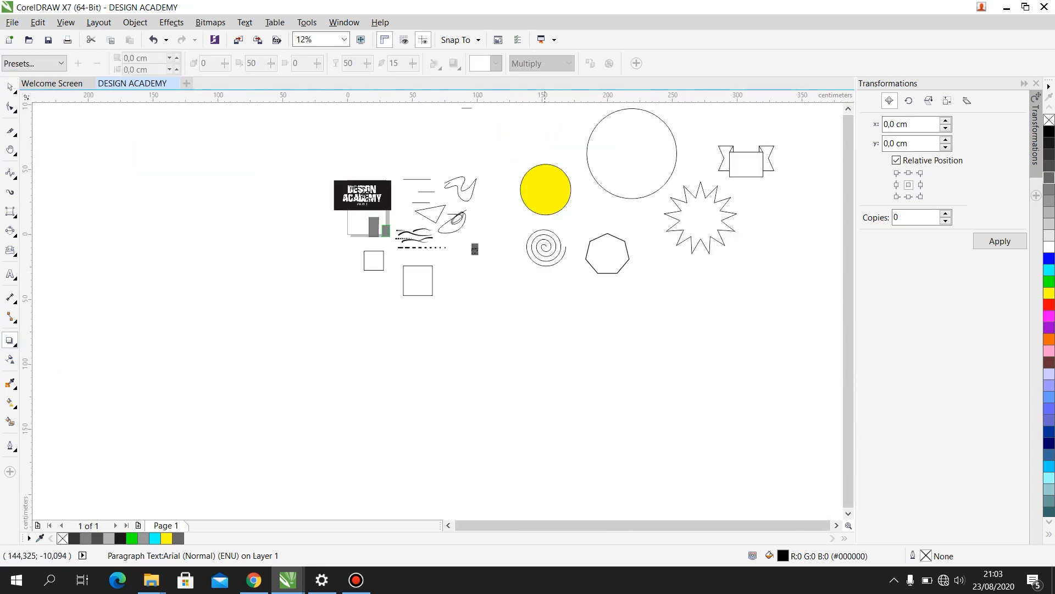
{"action": "scroll", "coordinate": [563, 188], "scroll_direction": "up", "scroll_amount": 1}
{"action": "scroll", "coordinate": [564, 151], "scroll_direction": "up", "scroll_amount": 3}
{"action": "scroll", "coordinate": [565, 151], "scroll_direction": "down", "scroll_amount": 1}
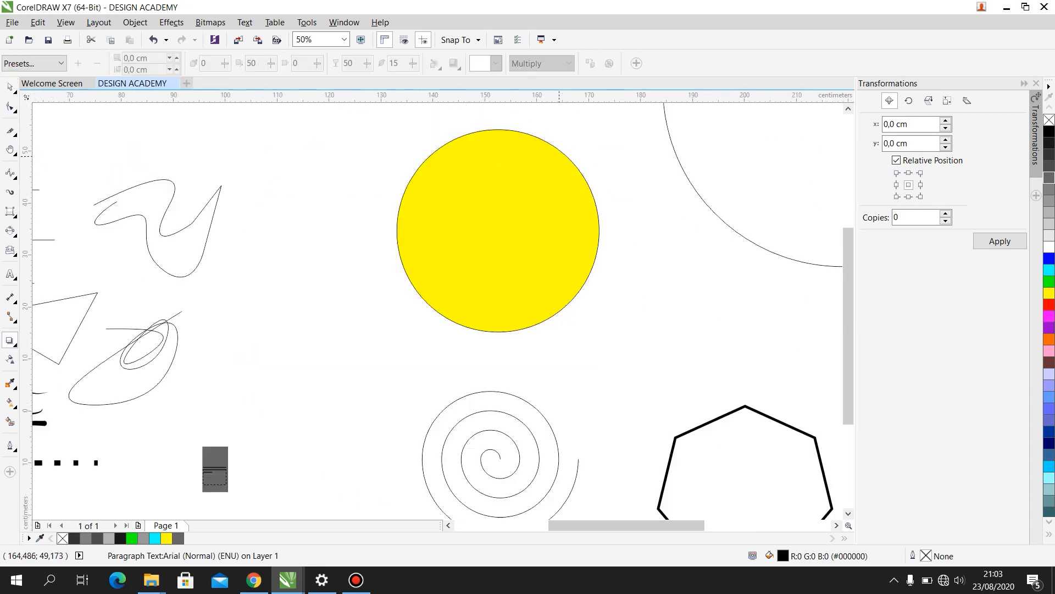
{"action": "left_click", "coordinate": [500, 218]}
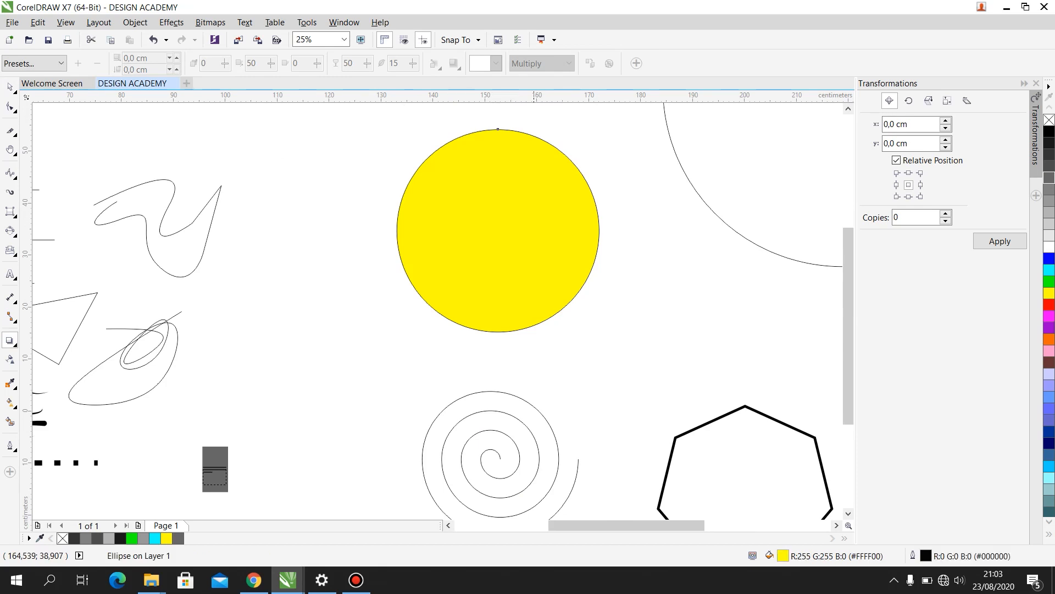
{"action": "left_click_drag", "start_coordinate": [523, 248], "coordinate": [615, 323]}
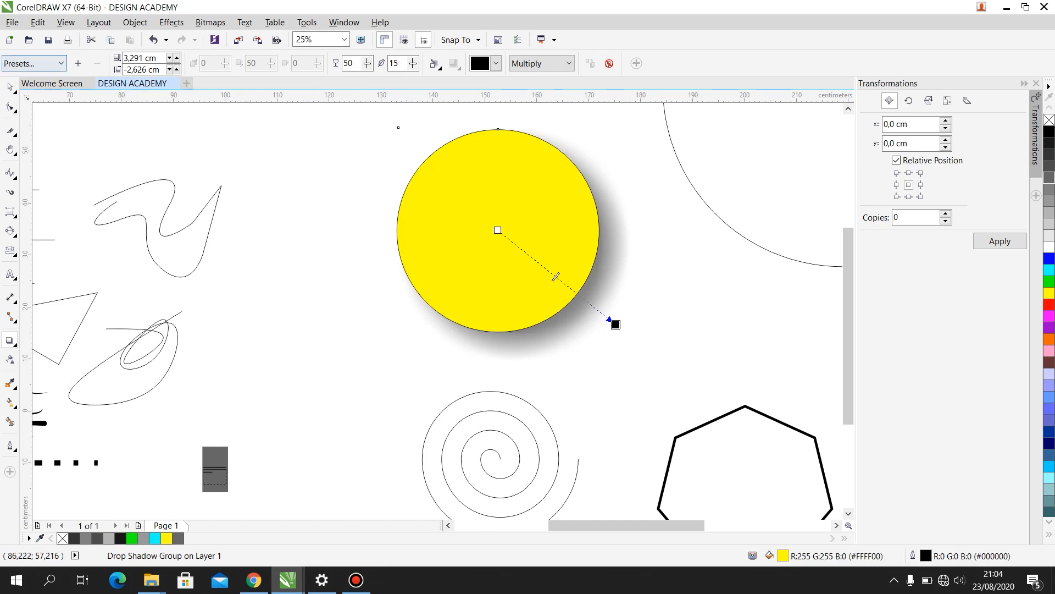
- Try the Flat Top Left preset on the yellow circle's shadow, and replace it with the Small Glow preset
{"action": "left_click", "coordinate": [61, 63]}
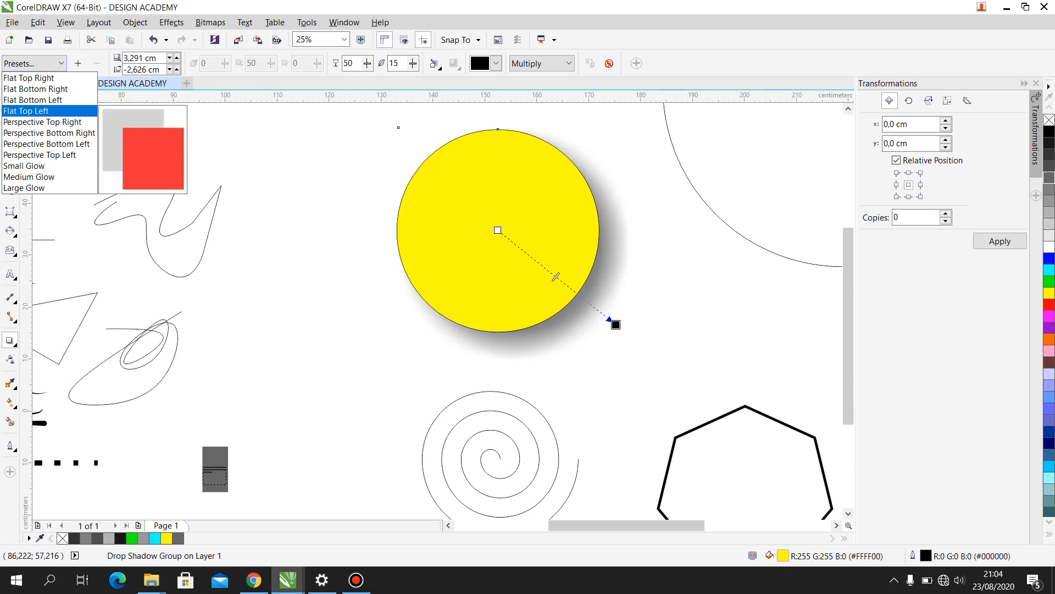
{"action": "left_click", "coordinate": [26, 111]}
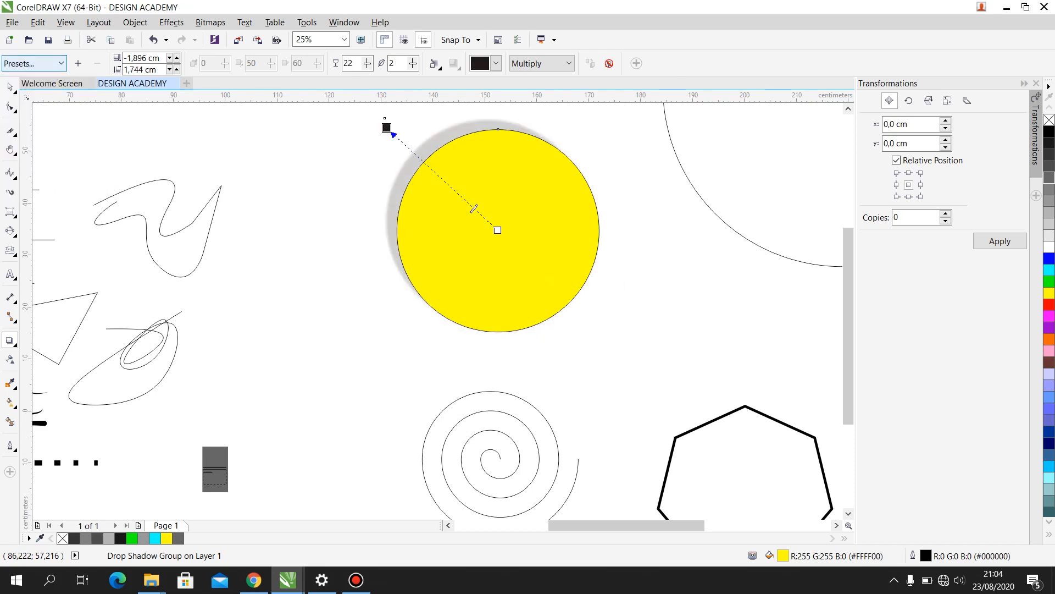
{"action": "left_click", "coordinate": [60, 63]}
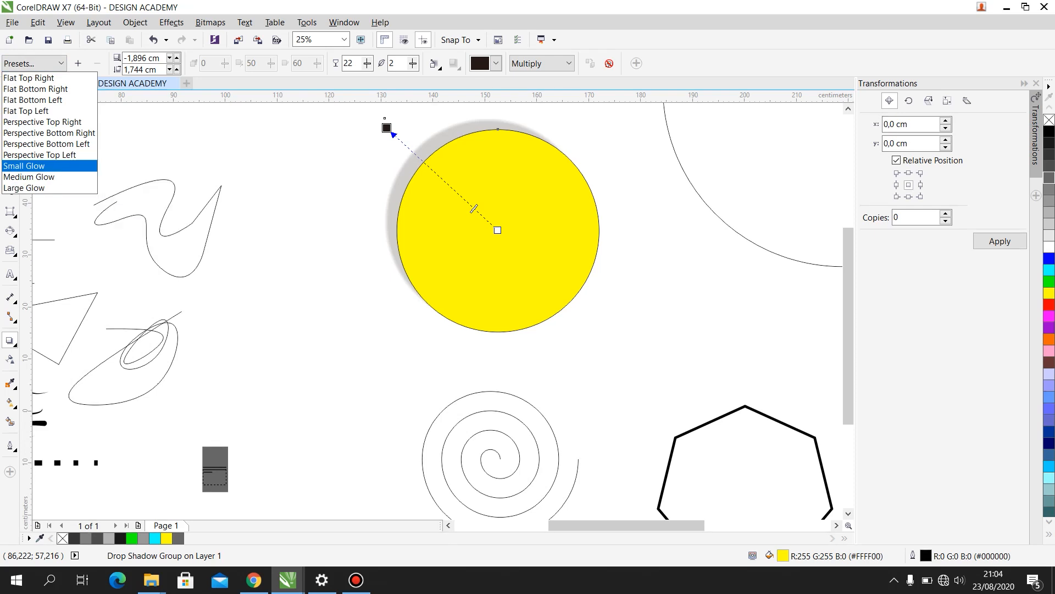
{"action": "left_click", "coordinate": [24, 165]}
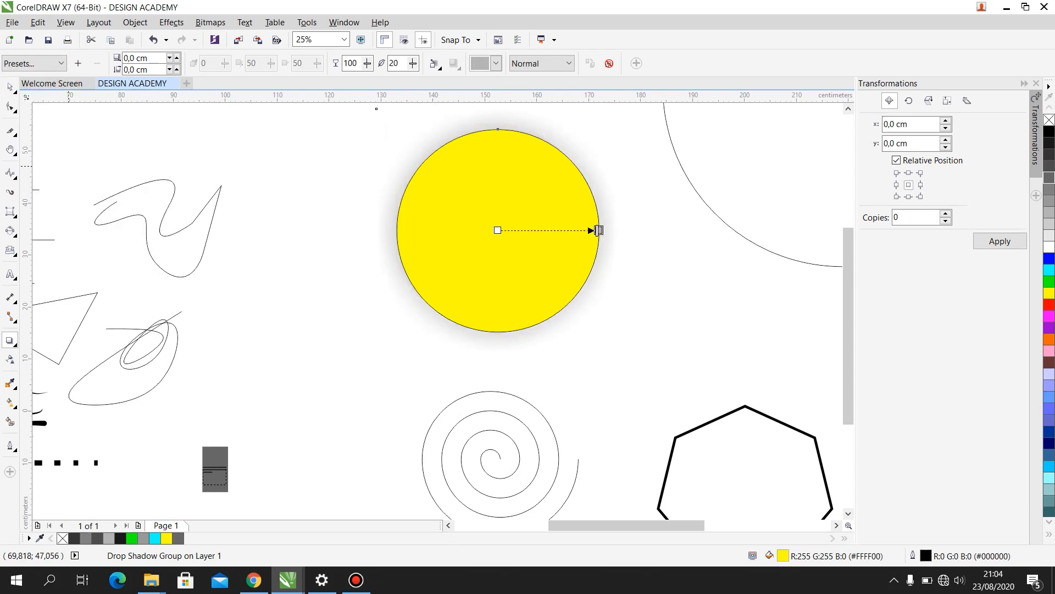
- Offset the circle's glow about 2.1 cm right and 1.8 cm down, and colour it red
{"action": "left_click_drag", "start_coordinate": [599, 231], "coordinate": [609, 324]}
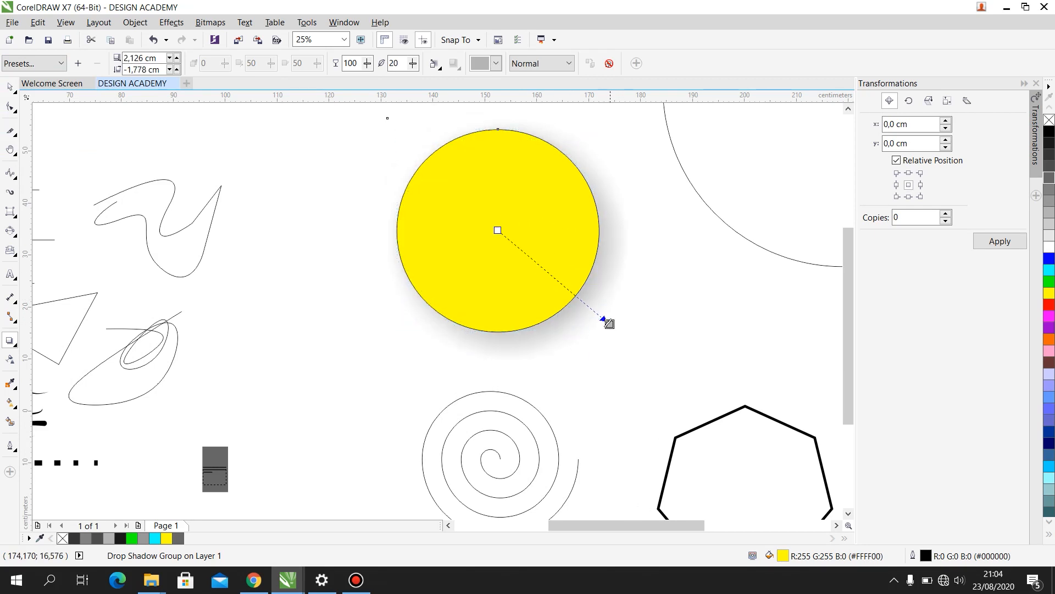
{"action": "left_click", "coordinate": [495, 63]}
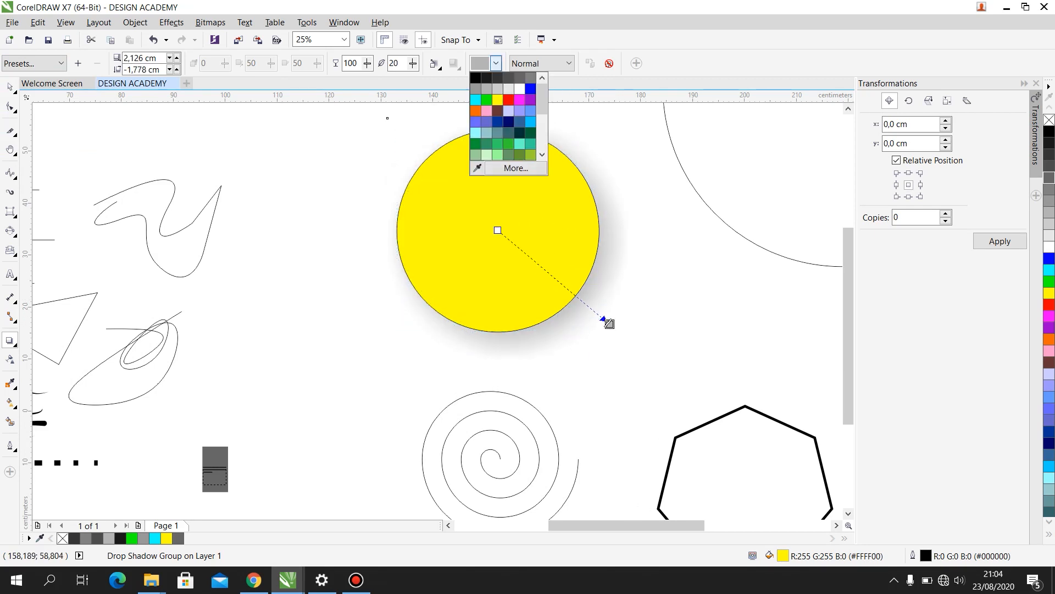
{"action": "left_click", "coordinate": [508, 99]}
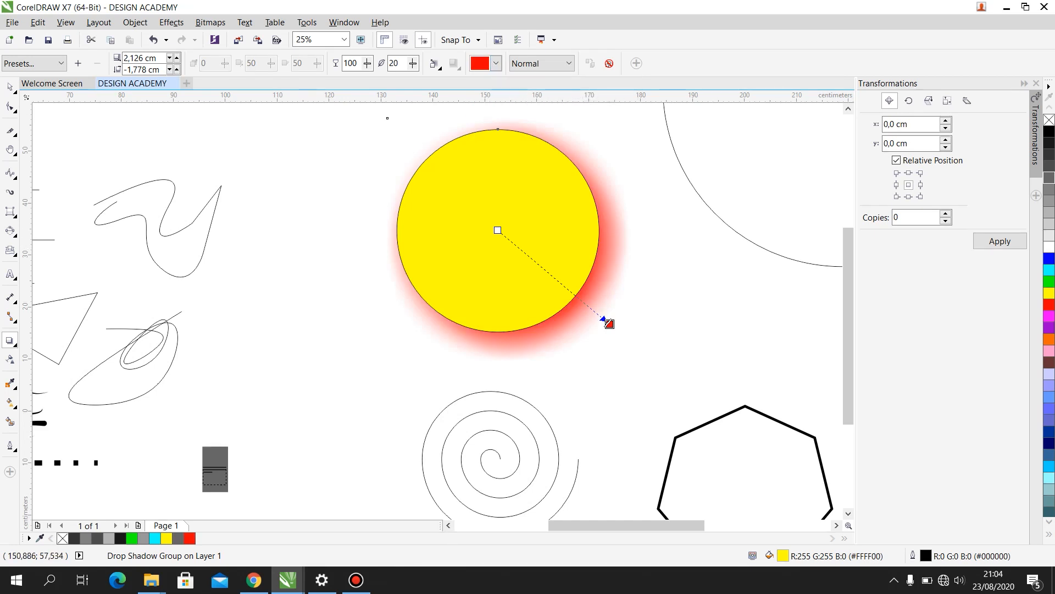
{"action": "left_click", "coordinate": [10, 87]}
{"action": "left_click", "coordinate": [317, 253]}
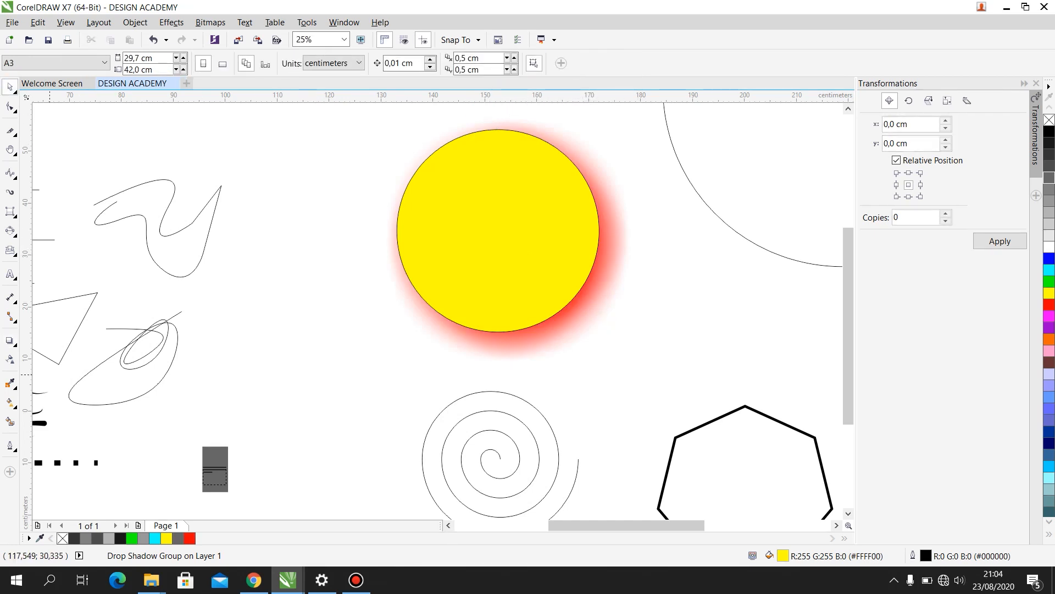
{"action": "left_click", "coordinate": [10, 339]}
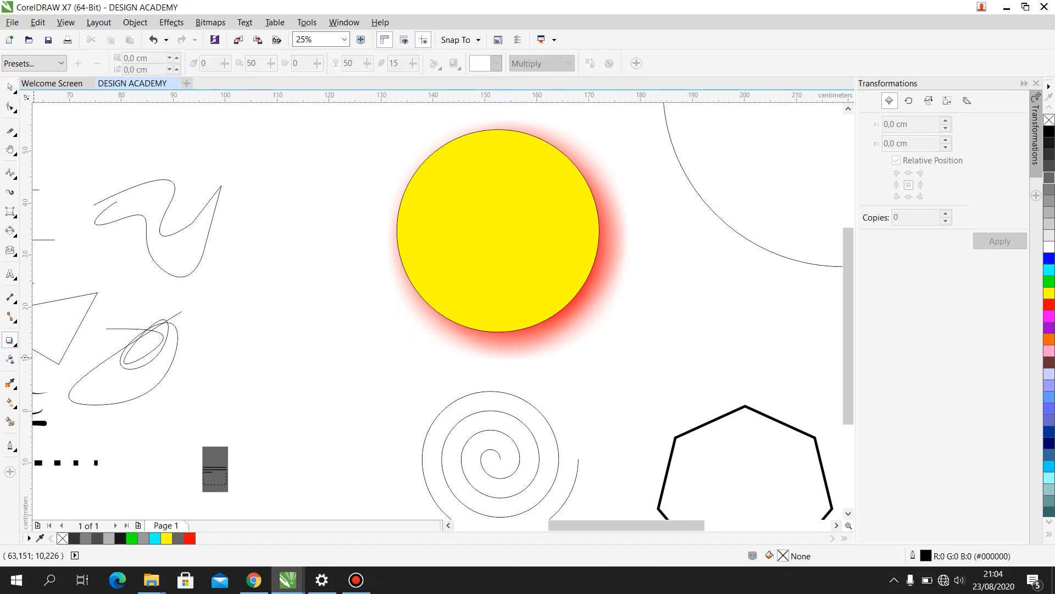
{"action": "left_click", "coordinate": [54, 353]}
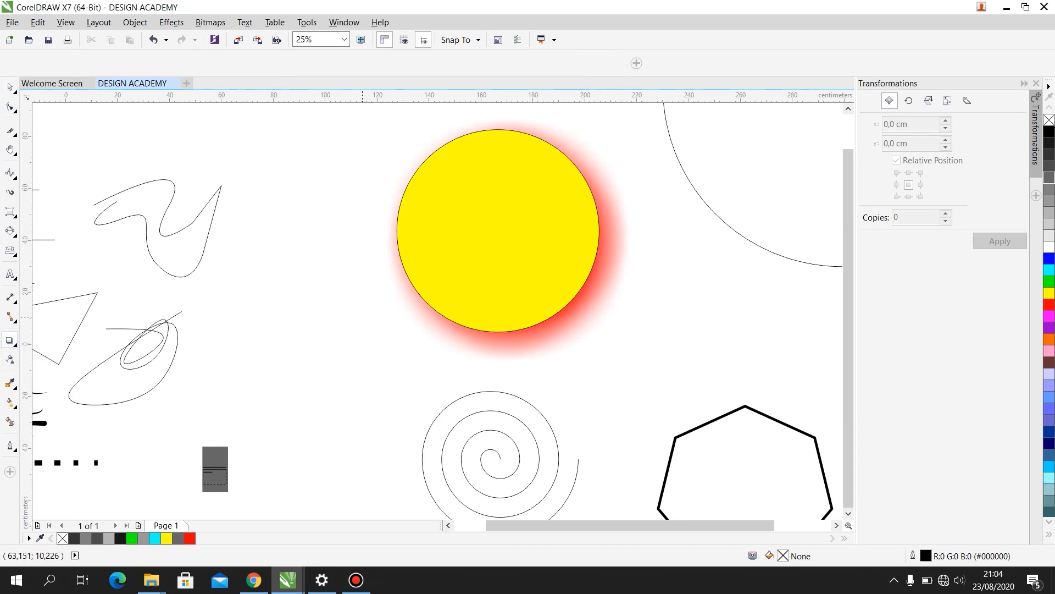
{"action": "scroll", "coordinate": [425, 277], "scroll_direction": "down", "scroll_amount": 2}
{"action": "left_click", "coordinate": [10, 87]}
- Add the artistic text "DESIGN ACADEMY" on the yellow circle
{"action": "scroll", "coordinate": [673, 239], "scroll_direction": "down", "scroll_amount": 1}
{"action": "scroll", "coordinate": [608, 242], "scroll_direction": "up", "scroll_amount": 4}
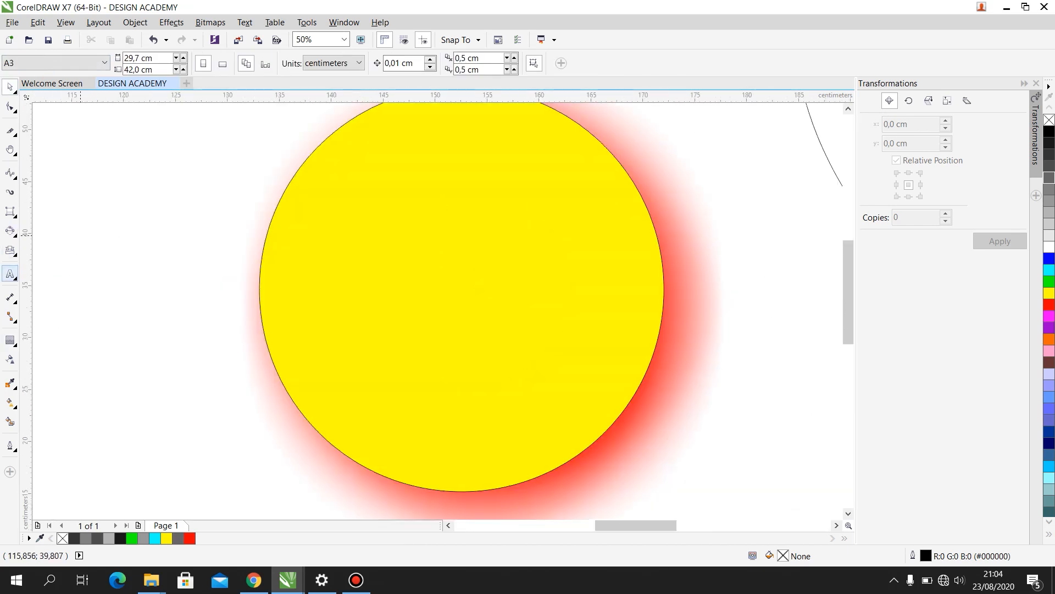
{"action": "left_click", "coordinate": [10, 273]}
{"action": "left_click", "coordinate": [312, 280]}
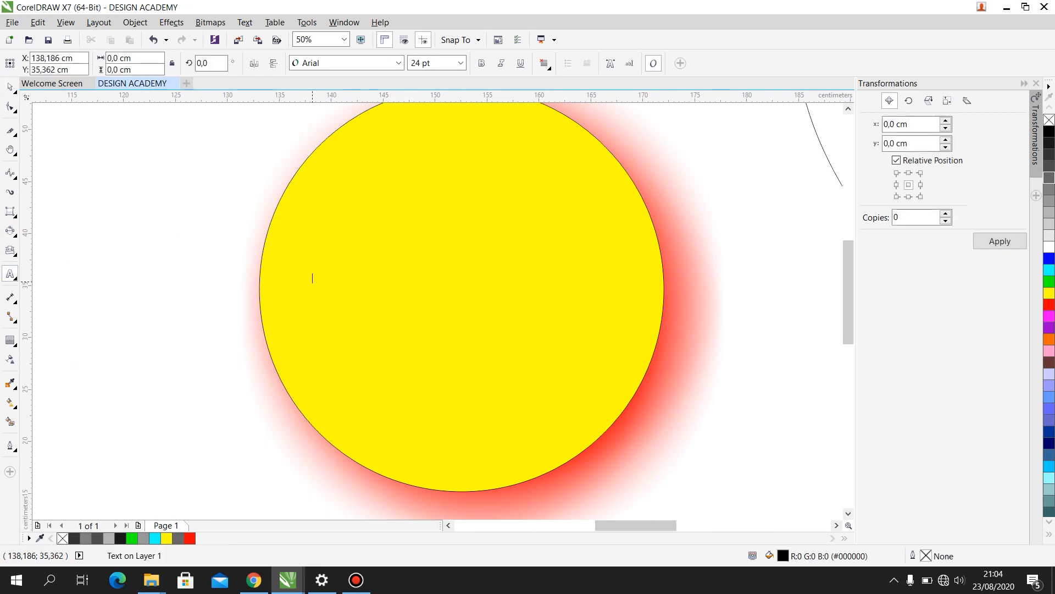
{"action": "type", "text": "DESIGN ACADEMY"}
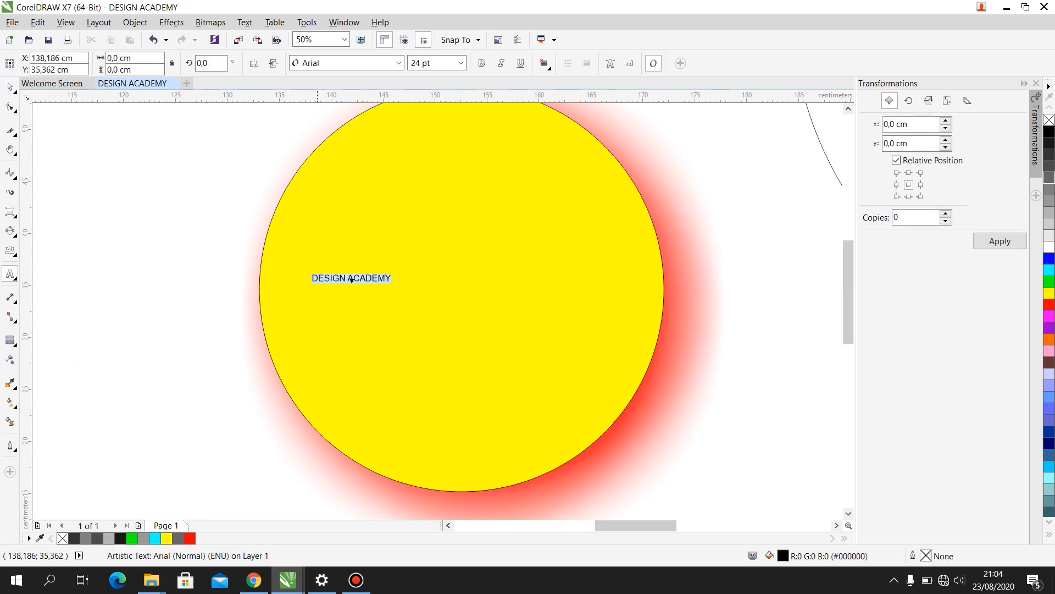
- Set the DESIGN ACADEMY text on the circle in Arial Rounded MT Bold and enlarge it to about 30.1 cm wide
{"action": "left_click", "coordinate": [399, 63]}
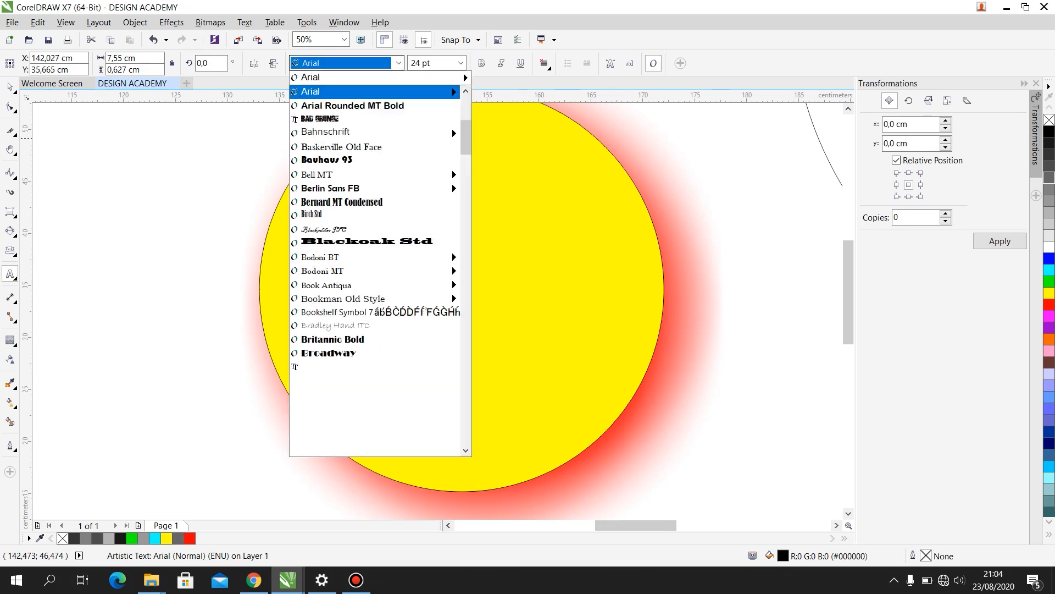
{"action": "left_click", "coordinate": [352, 105]}
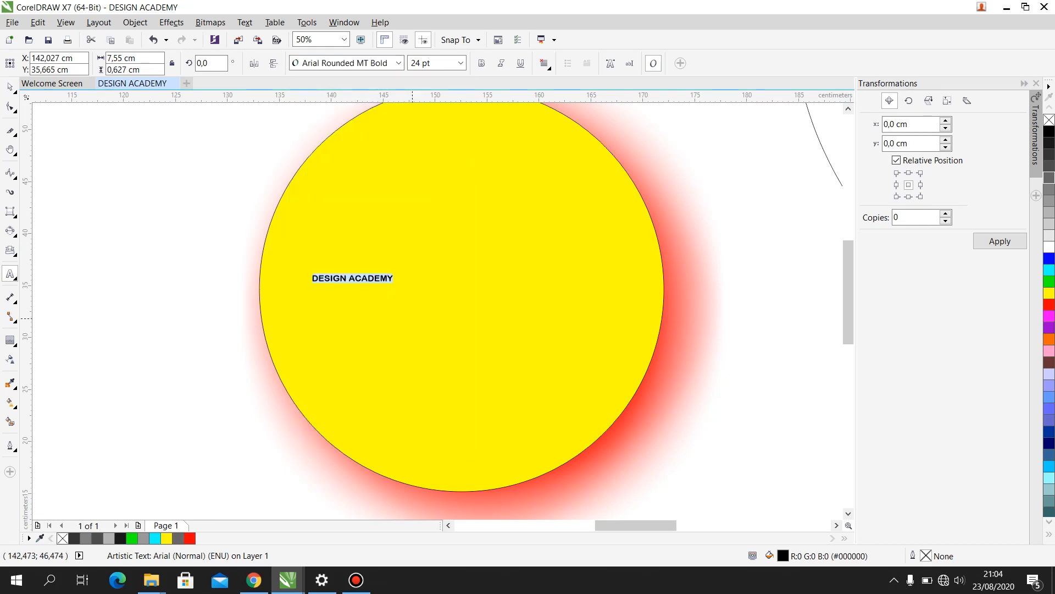
{"action": "left_click", "coordinate": [10, 87]}
{"action": "left_click_drag", "start_coordinate": [396, 285], "coordinate": [629, 408]}
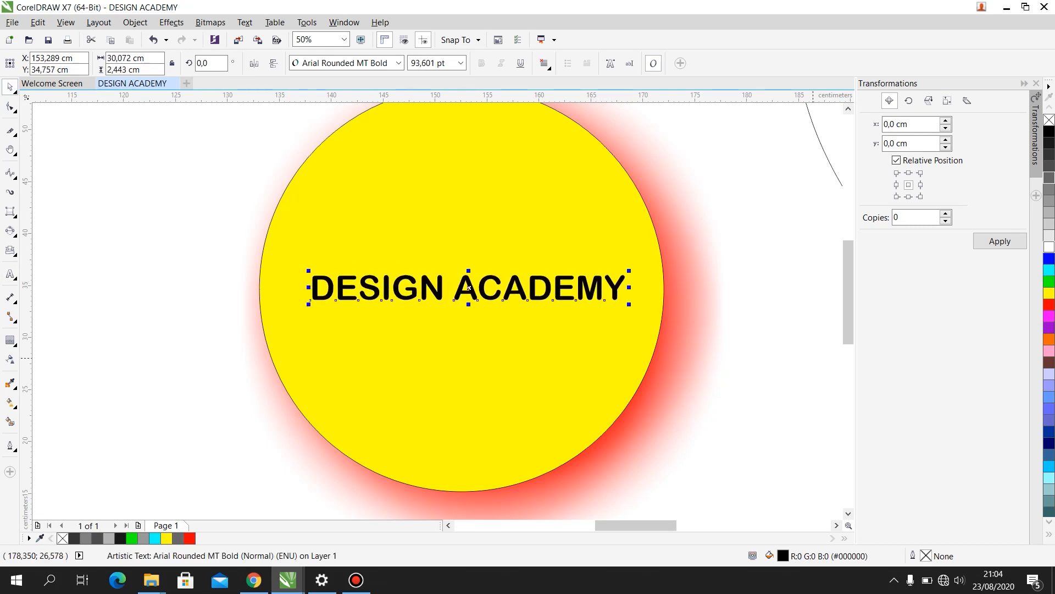
- Try light grey and pink fills on the DESIGN ACADEMY text, and settle on white
{"action": "left_click", "coordinate": [1049, 223]}
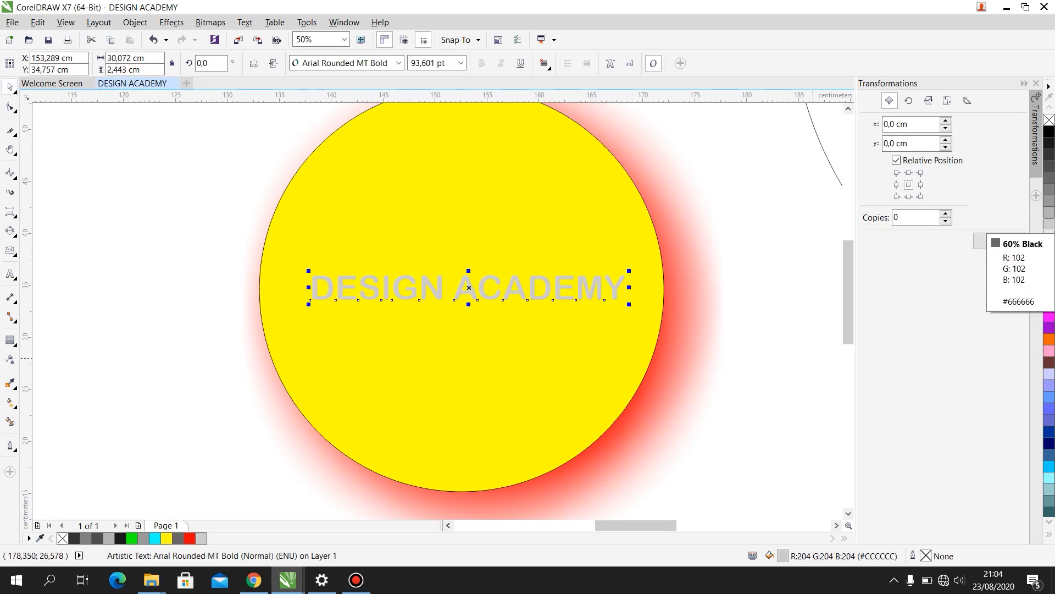
{"action": "left_click", "coordinate": [1049, 350]}
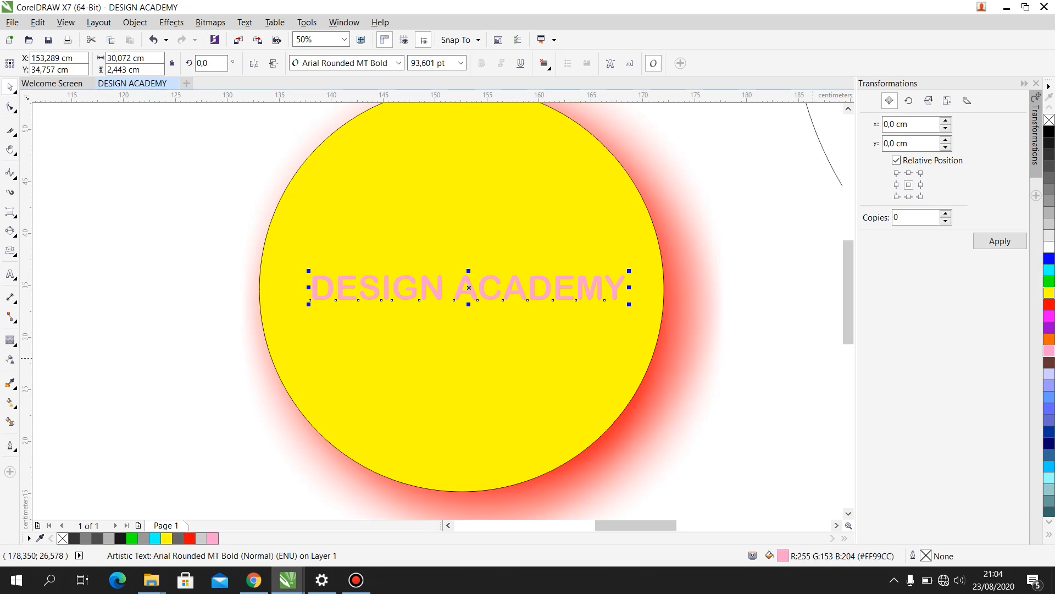
{"action": "left_click", "coordinate": [1049, 247]}
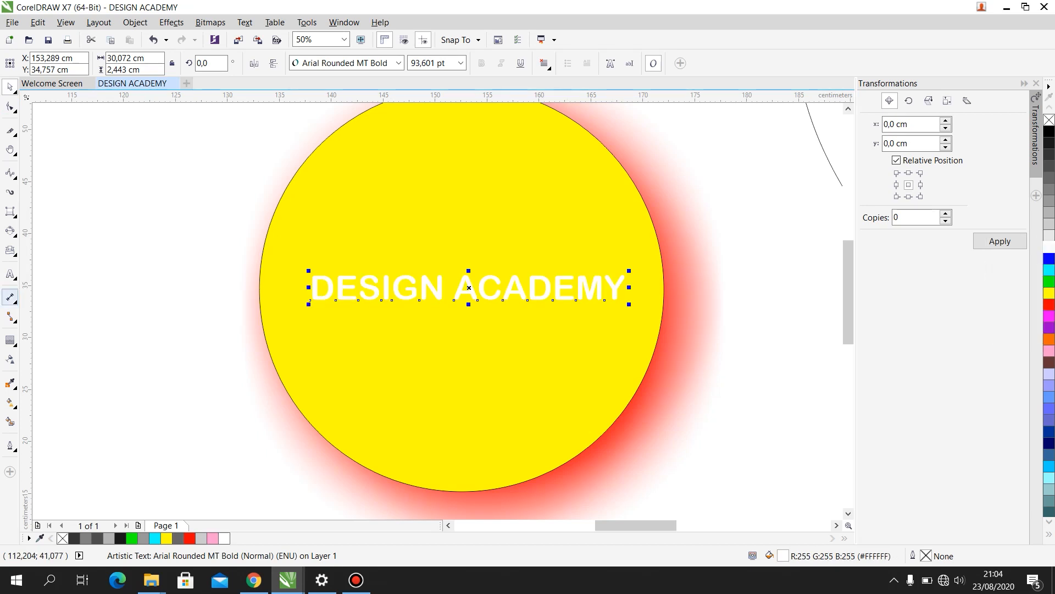
- Apply a one-step outside contour with a 0.2 cm offset and red outline colour to the white DESIGN ACADEMY text
{"action": "left_click", "coordinate": [10, 340]}
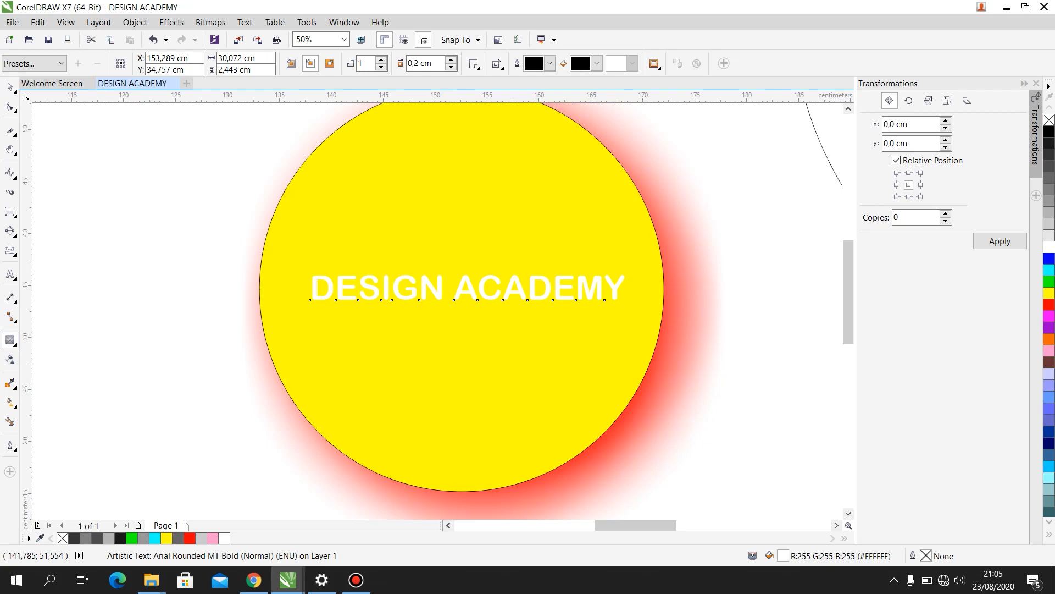
{"action": "left_click", "coordinate": [549, 63]}
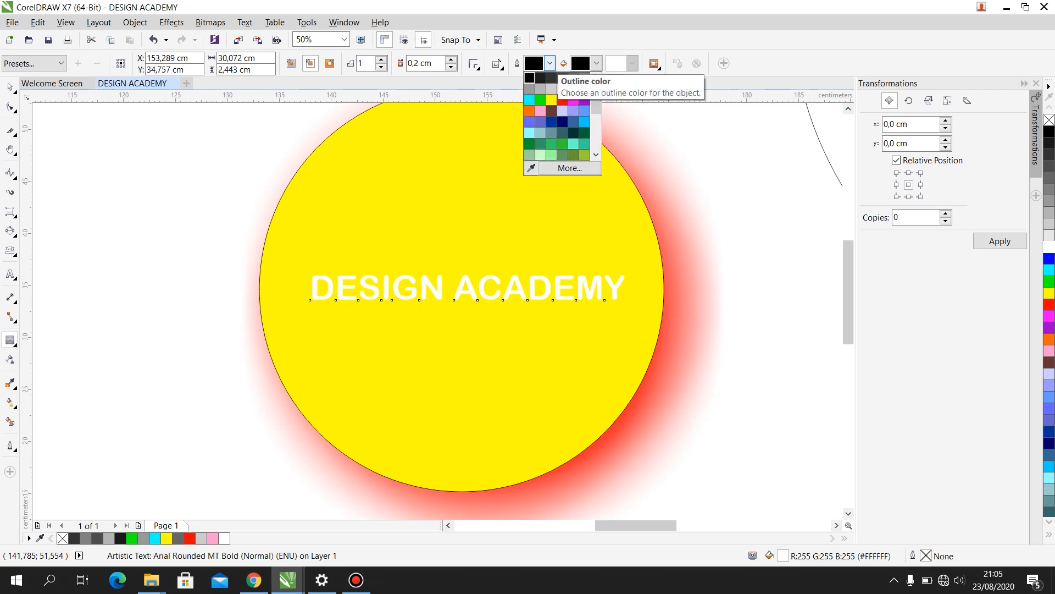
{"action": "left_click", "coordinate": [563, 100]}
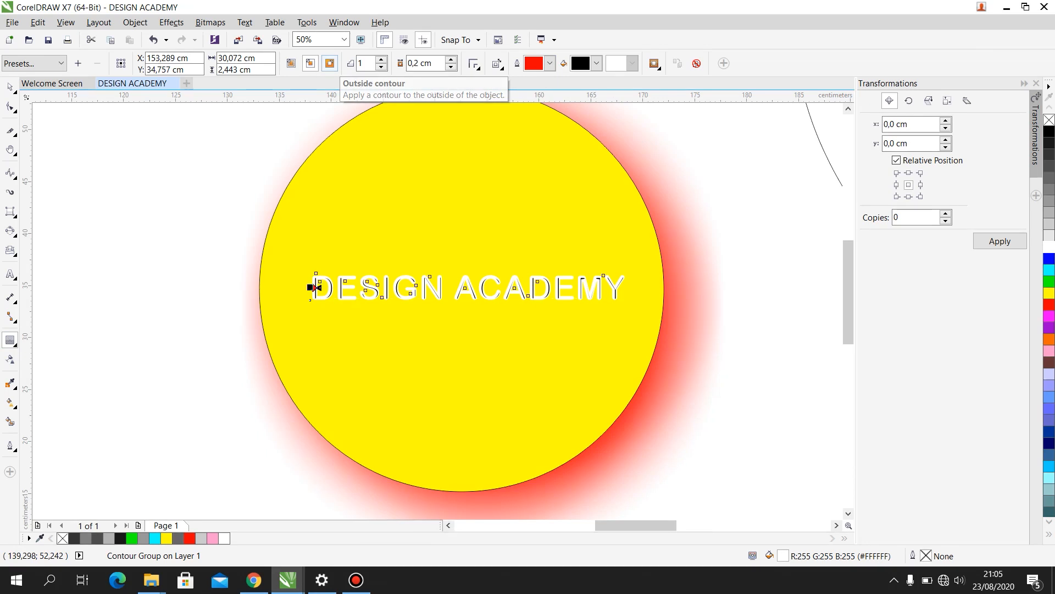
{"action": "left_click", "coordinate": [329, 63]}
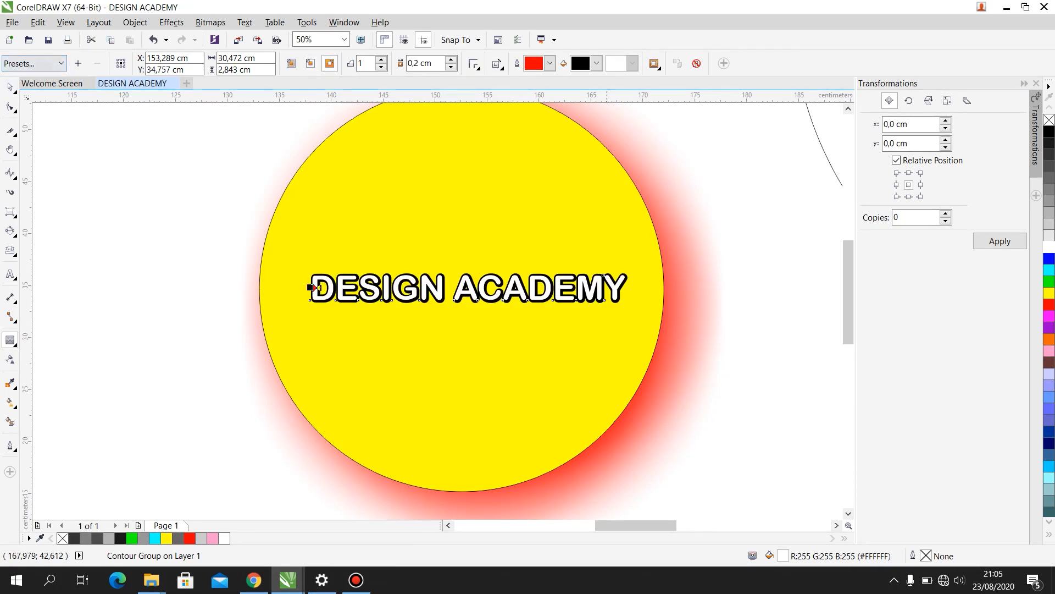
- Try yellow as the text contour's fill colour, and change it to light periwinkle blue
{"action": "left_click", "coordinate": [596, 63]}
{"action": "left_click", "coordinate": [585, 113]}
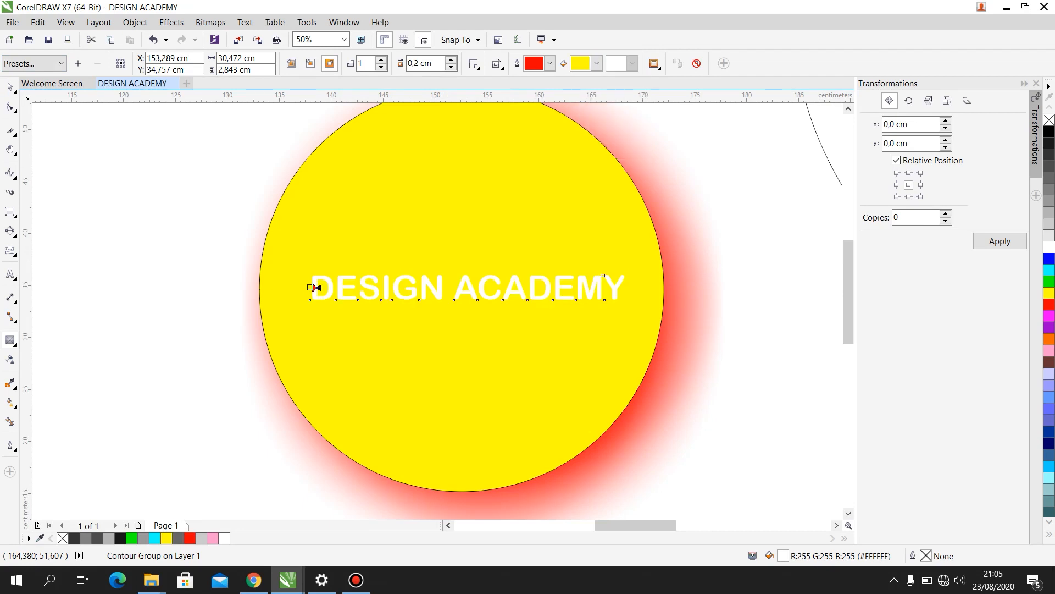
{"action": "left_click", "coordinate": [596, 64]}
{"action": "left_click", "coordinate": [604, 132]}
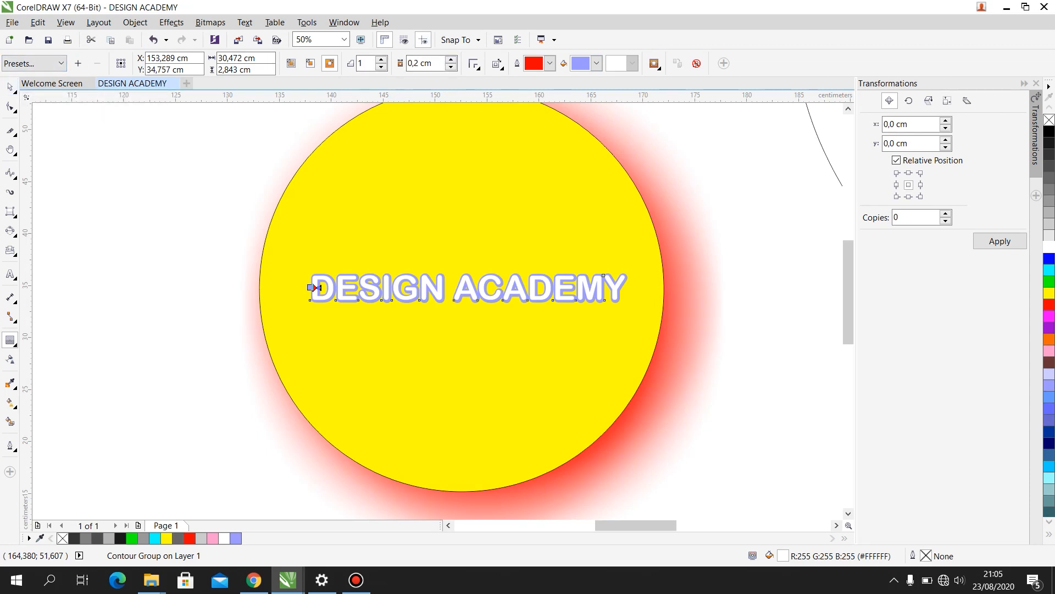
- Try a 1.2 cm offset and three steps on the text contour, restoring the 0.2 cm offset and single step each time
{"action": "left_click", "coordinate": [451, 60]}
{"action": "left_click", "coordinate": [450, 60]}
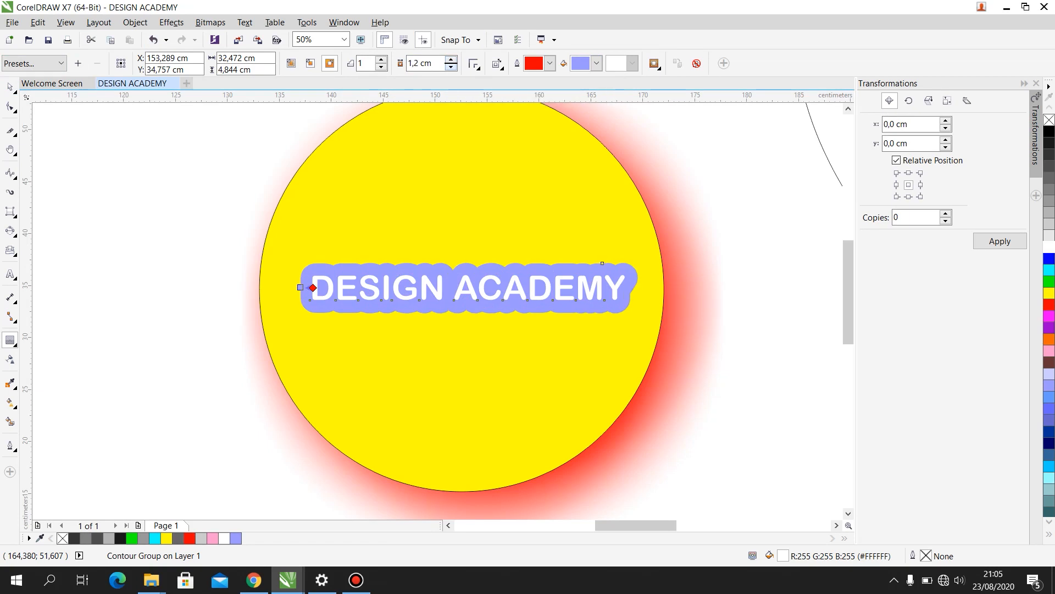
{"action": "left_click", "coordinate": [450, 66]}
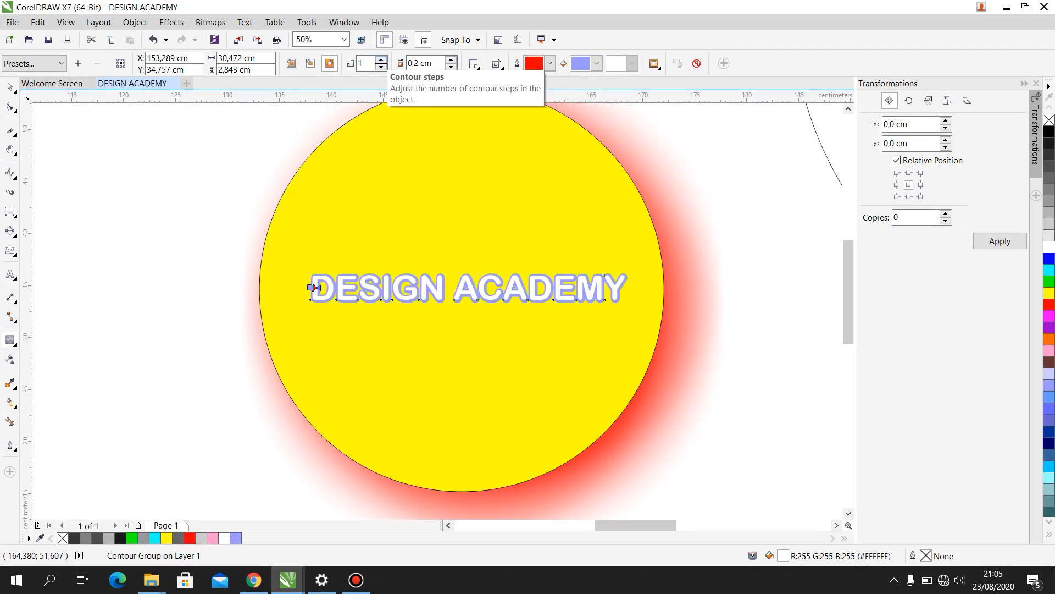
{"action": "left_click", "coordinate": [381, 60]}
{"action": "left_click", "coordinate": [381, 60]}
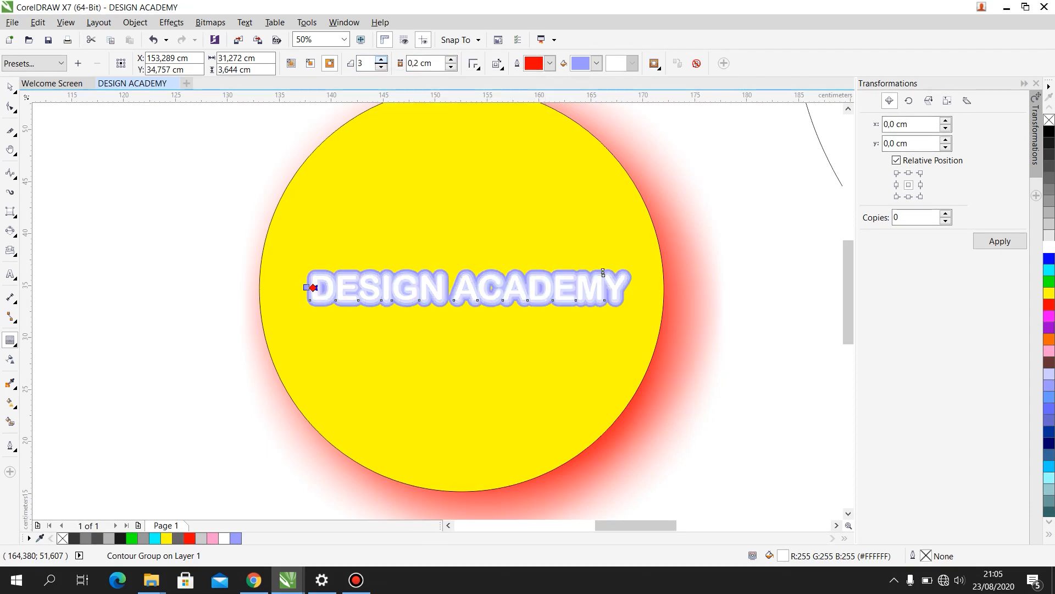
{"action": "left_click", "coordinate": [380, 67]}
{"action": "left_click", "coordinate": [381, 67]}
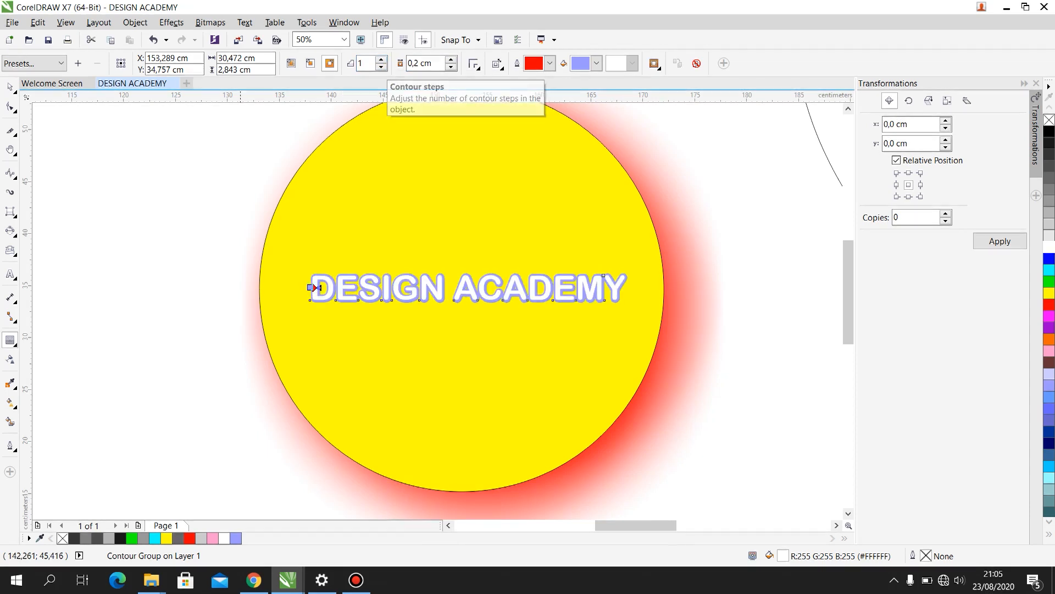
- Shrink the large circle to about 22.9 cm and the heptagon to about 17.6 cm wide, and place them apart above the yellow circle
{"action": "left_click", "coordinate": [14, 344]}
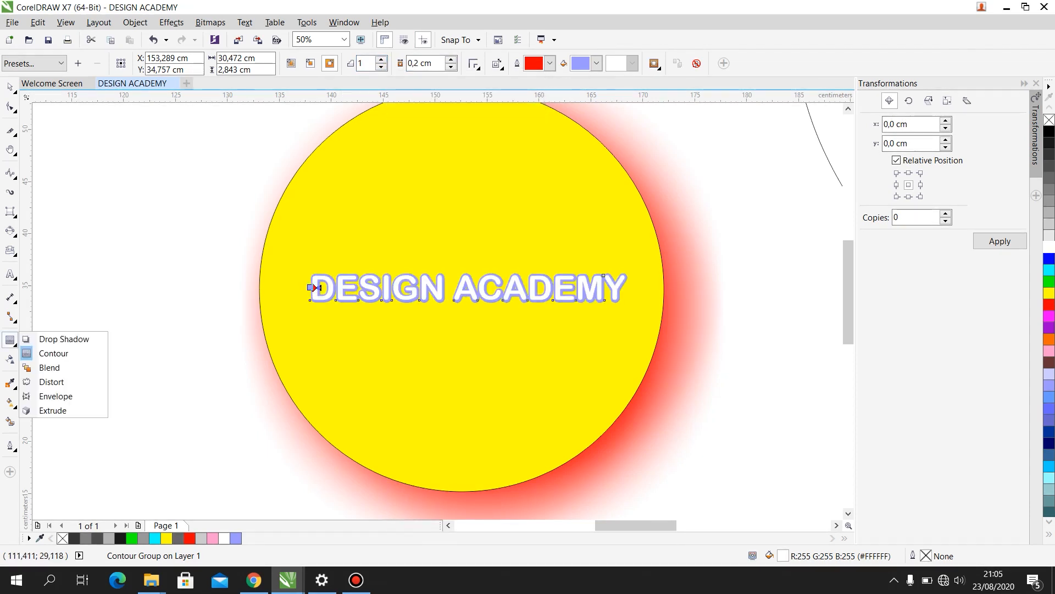
{"action": "left_click", "coordinate": [41, 367]}
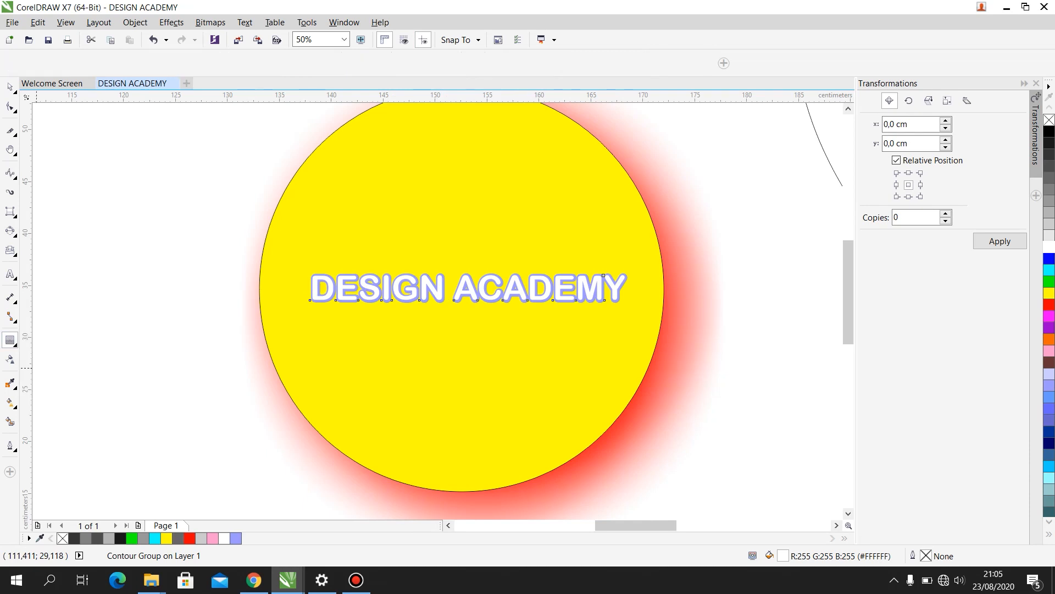
{"action": "scroll", "coordinate": [379, 235], "scroll_direction": "down", "scroll_amount": 5}
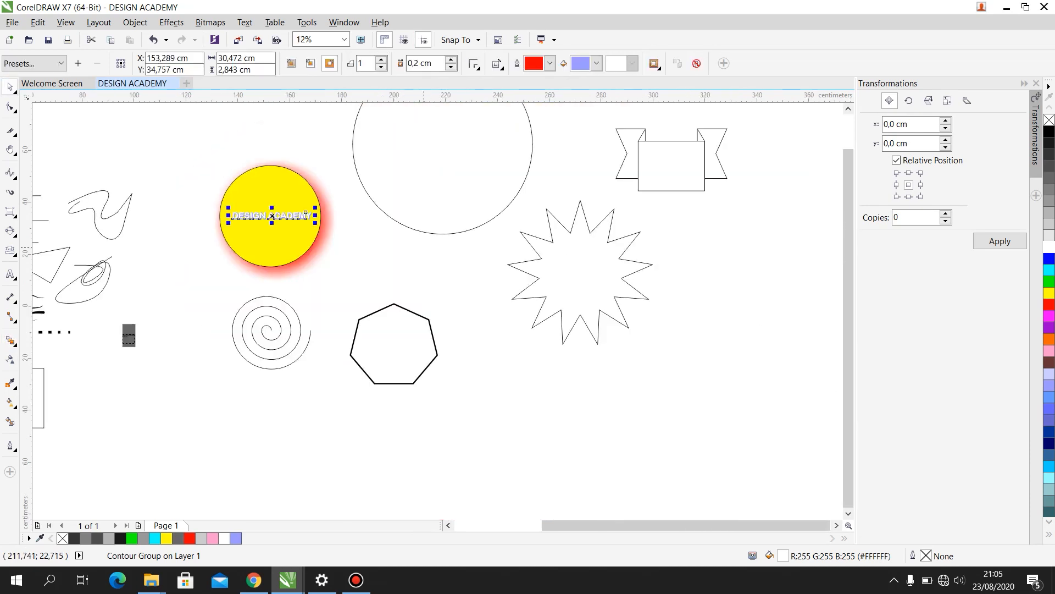
{"action": "scroll", "coordinate": [399, 213], "scroll_direction": "up", "scroll_amount": 3}
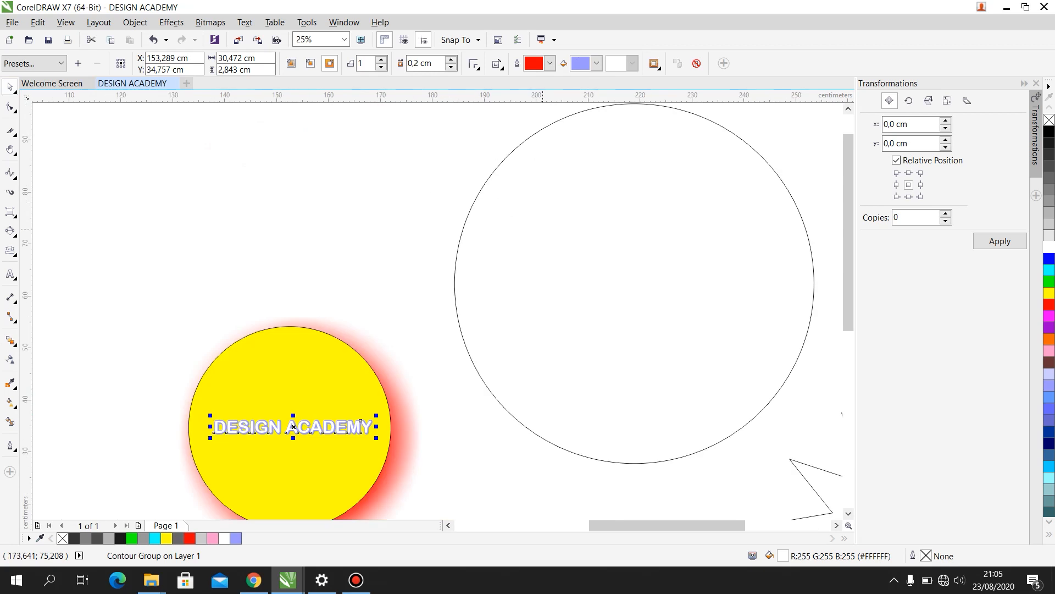
{"action": "left_click", "coordinate": [426, 250]}
{"action": "scroll", "coordinate": [426, 250], "scroll_direction": "down", "scroll_amount": 1}
{"action": "left_click_drag", "start_coordinate": [623, 172], "coordinate": [505, 294]}
{"action": "left_click_drag", "start_coordinate": [479, 328], "coordinate": [418, 197]}
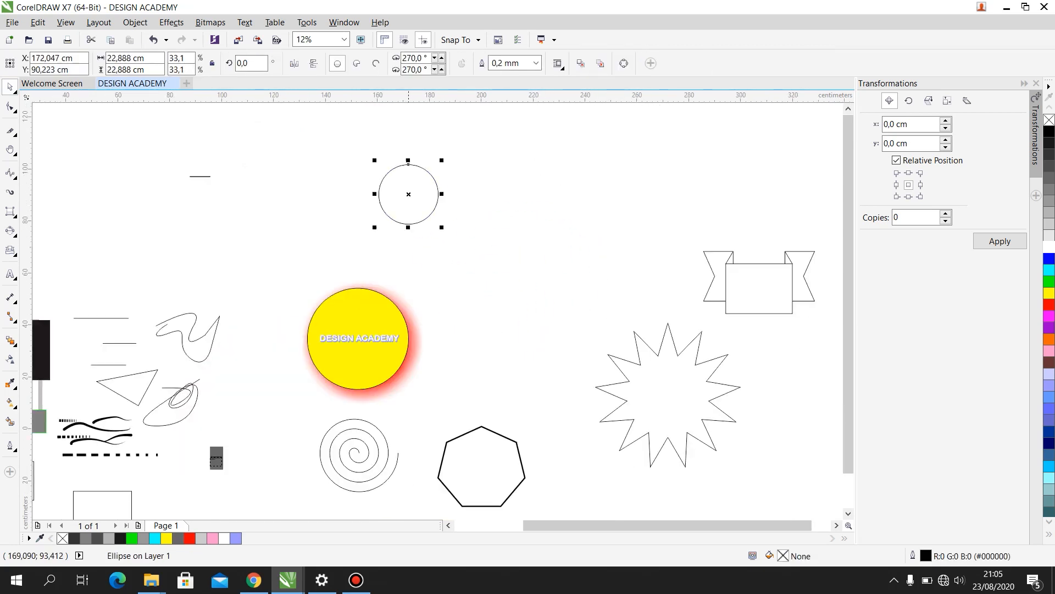
{"action": "left_click_drag", "start_coordinate": [492, 465], "coordinate": [588, 194]}
{"action": "left_click_drag", "start_coordinate": [625, 151], "coordinate": [572, 198]}
- Fill the small circle red with a red outline, and give the heptagon a cyan fill and outline
{"action": "left_click", "coordinate": [408, 164]}
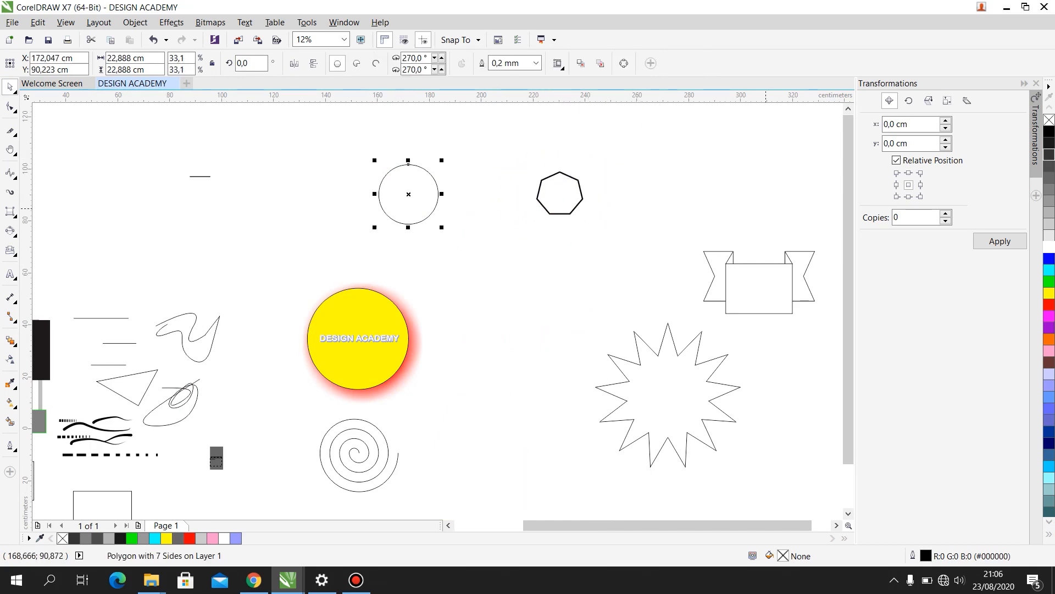
{"action": "left_click", "coordinate": [1049, 304]}
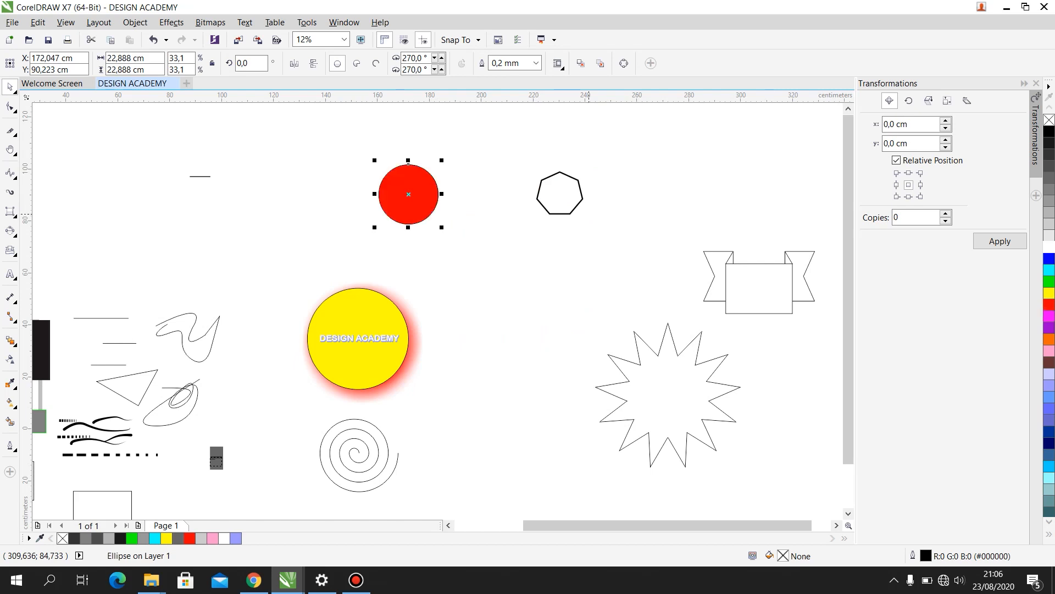
{"action": "left_click", "coordinate": [582, 195]}
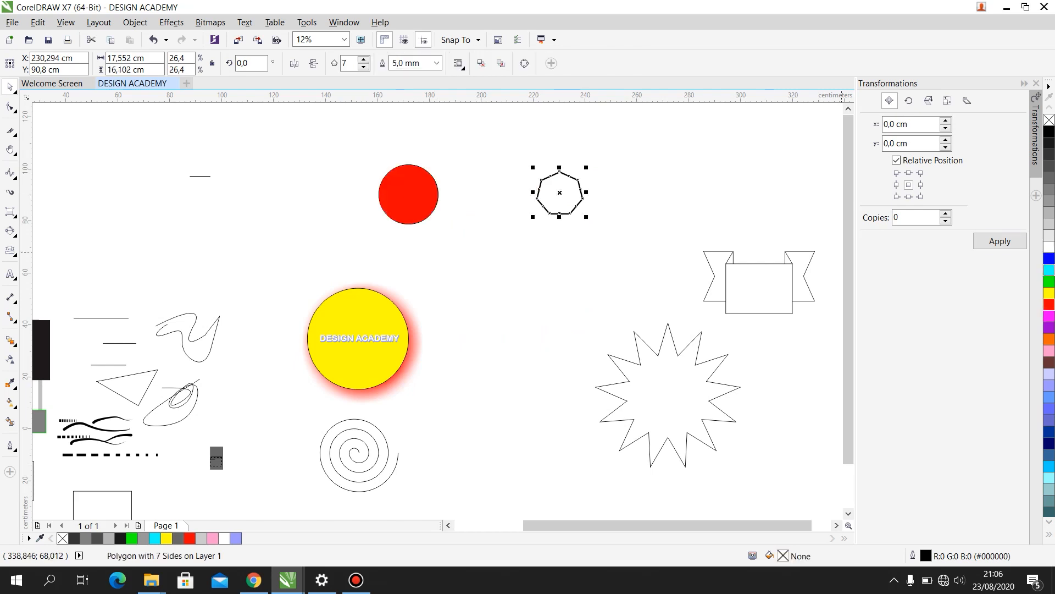
{"action": "left_click", "coordinate": [1049, 270]}
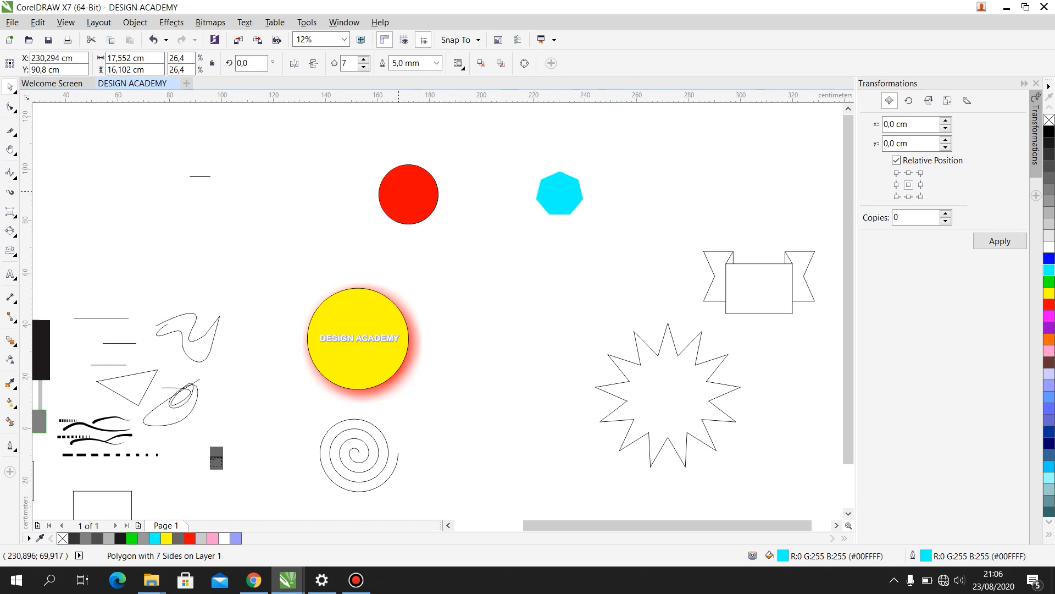
{"action": "left_click", "coordinate": [409, 164]}
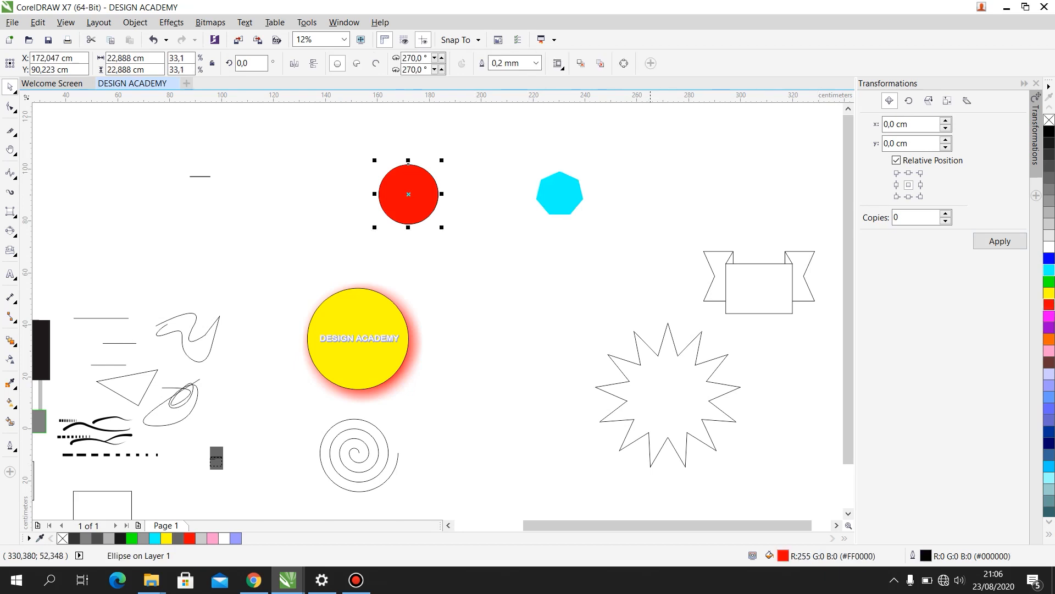
{"action": "right_click", "coordinate": [1049, 304]}
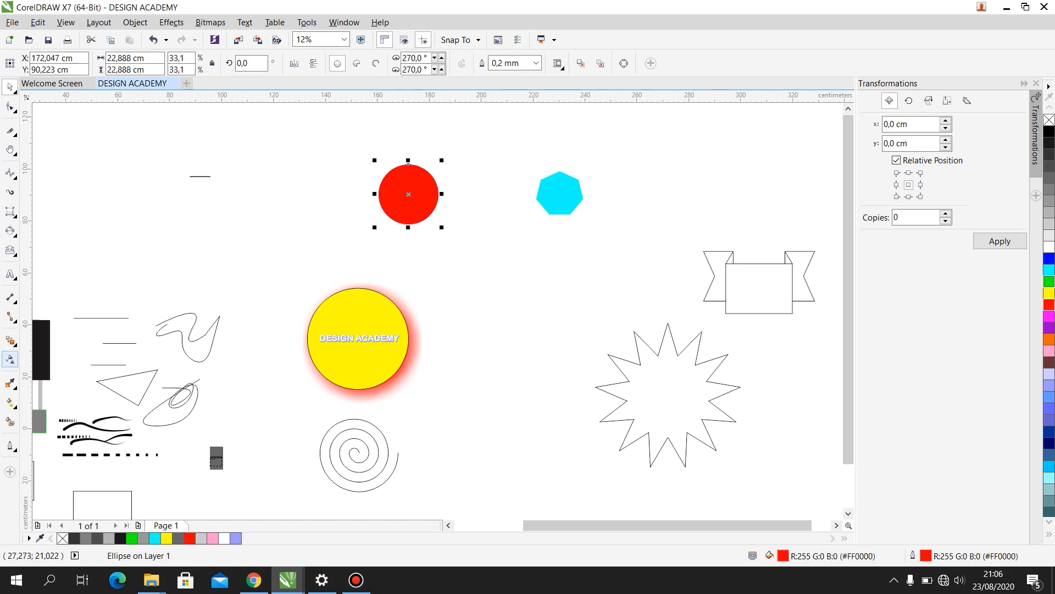
- Blend the red circle into the cyan heptagon with 20 steps
{"action": "left_click", "coordinate": [10, 340]}
{"action": "left_click_drag", "start_coordinate": [408, 194], "coordinate": [559, 192]}
{"action": "scroll", "coordinate": [487, 185], "scroll_direction": "up", "scroll_amount": 3}
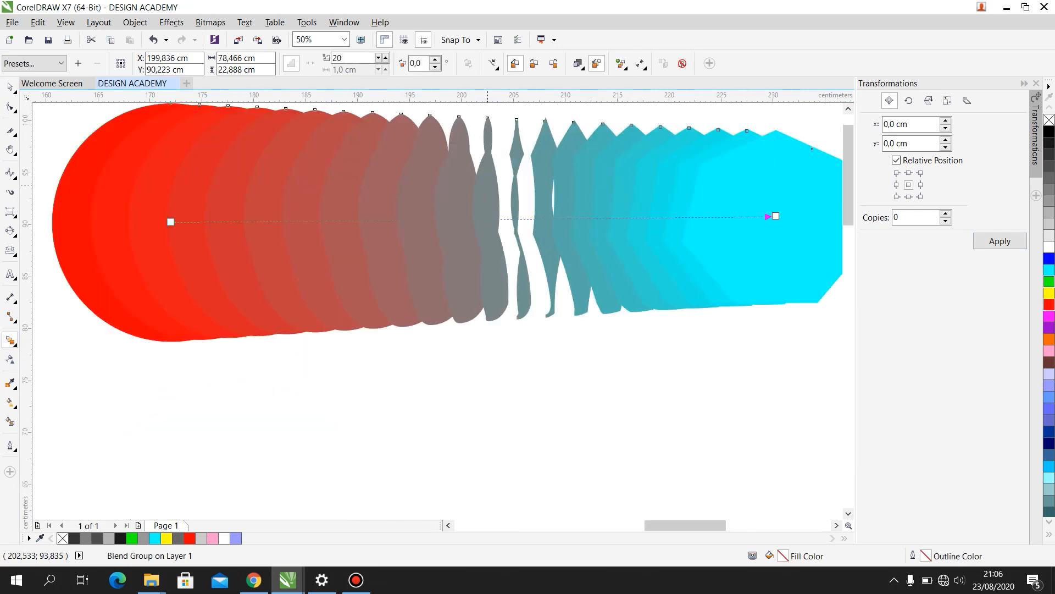
{"action": "scroll", "coordinate": [488, 185], "scroll_direction": "down", "scroll_amount": 3}
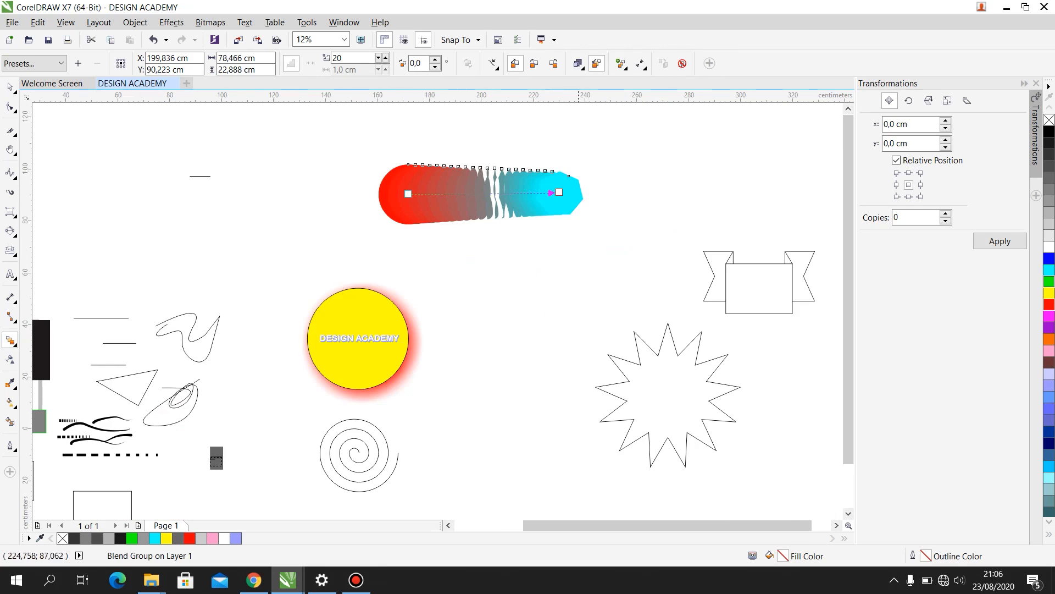
- Move the cyan heptagon away from the red circle to stretch the blend, and undo the last move
{"action": "left_click", "coordinate": [10, 87]}
{"action": "left_click_drag", "start_coordinate": [559, 192], "coordinate": [762, 180]}
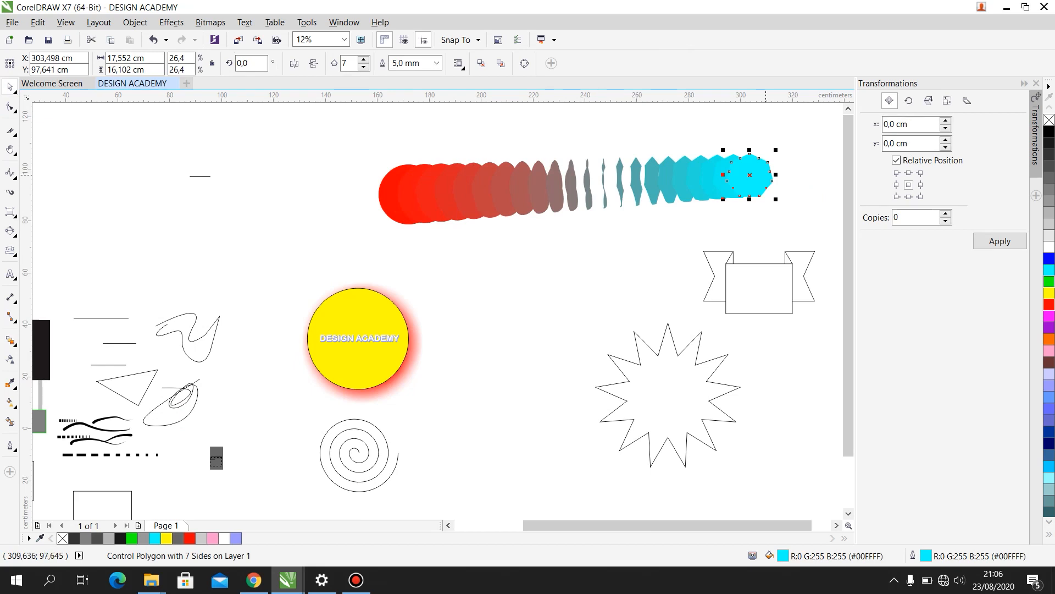
{"action": "key", "text": "ctrl+z"}
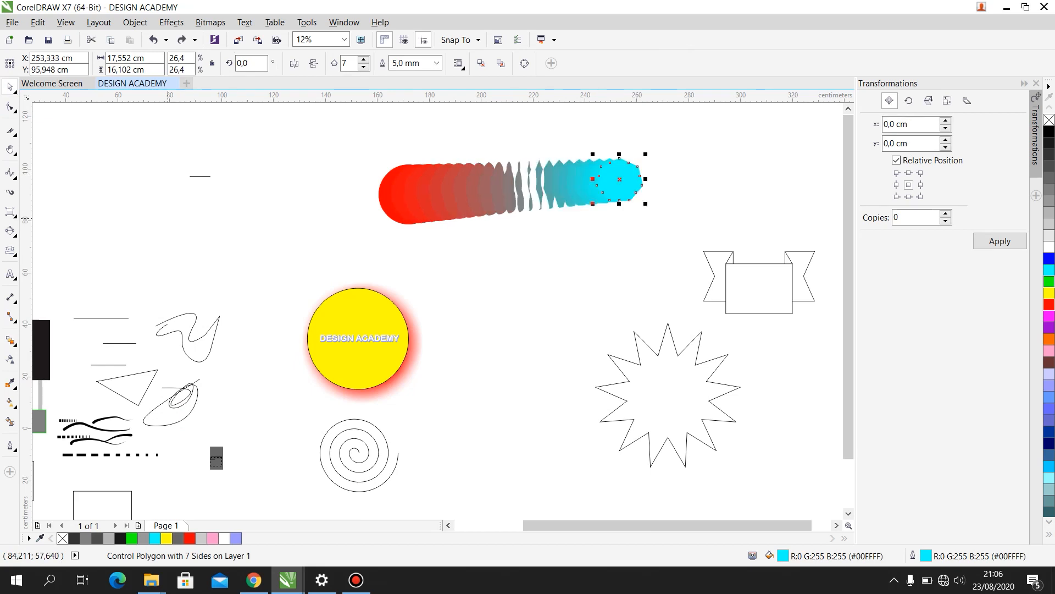
- Move the yellow circle with its drop shadow out from behind the text to the empty area beyond the starburst
{"action": "scroll", "coordinate": [494, 275], "scroll_direction": "down", "scroll_amount": 3}
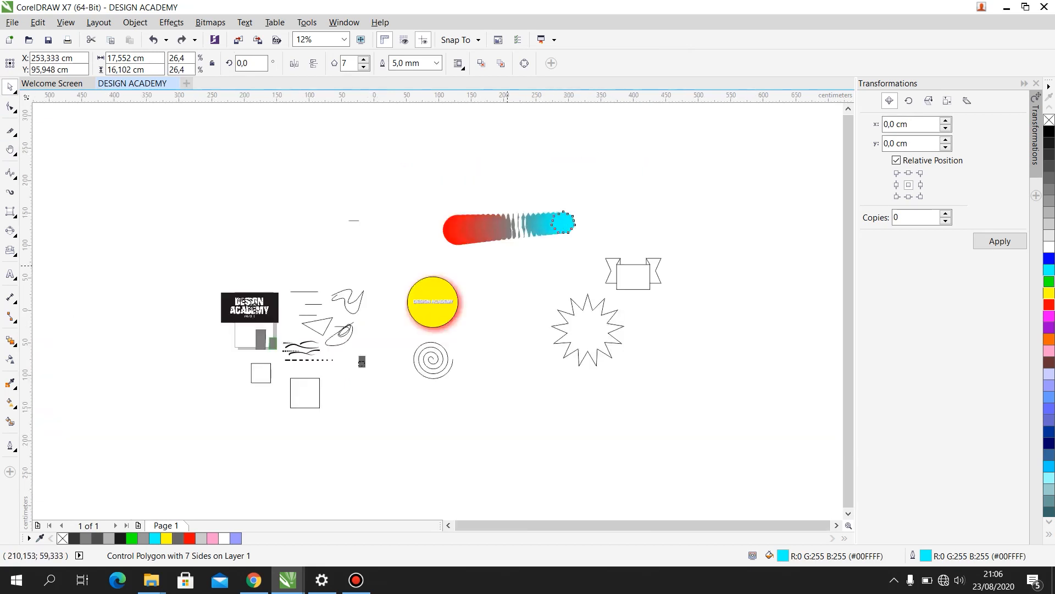
{"action": "scroll", "coordinate": [494, 280], "scroll_direction": "up", "scroll_amount": 3}
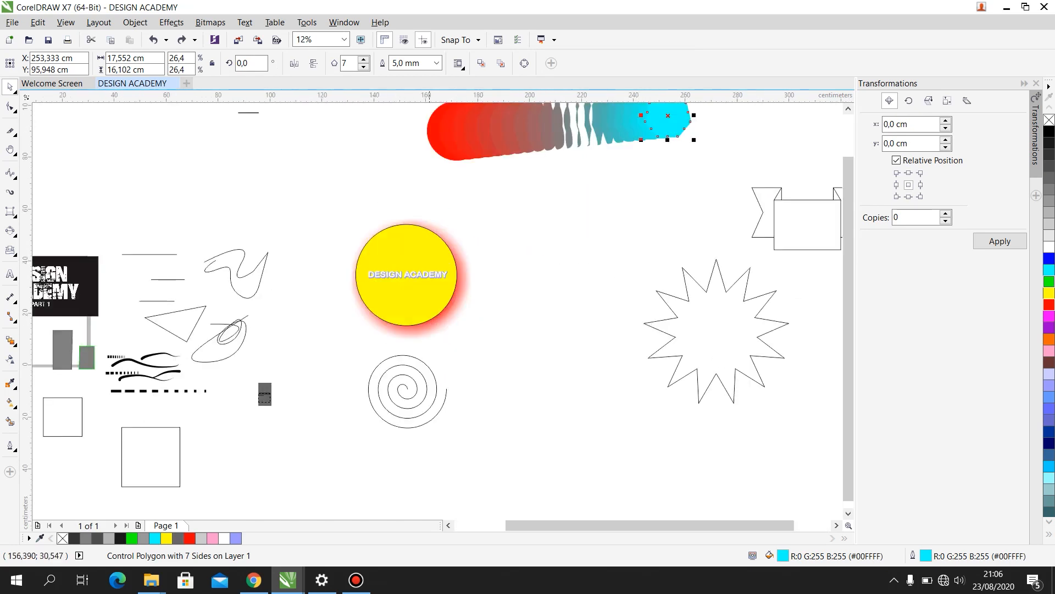
{"action": "left_click", "coordinate": [417, 303]}
{"action": "scroll", "coordinate": [417, 303], "scroll_direction": "down", "scroll_amount": 2}
{"action": "left_click_drag", "start_coordinate": [417, 303], "coordinate": [590, 318]}
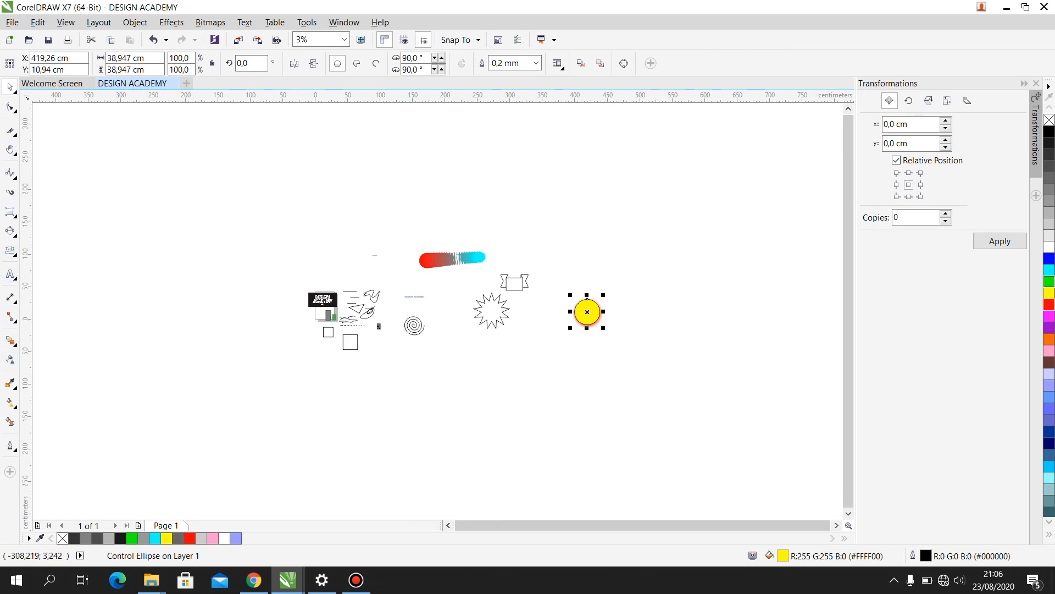
- Draw two circles, about 72.4 cm and 26.7 cm in diameter, side by side in the empty area above the DESIGN ACADEMY banner
{"action": "left_click", "coordinate": [14, 234]}
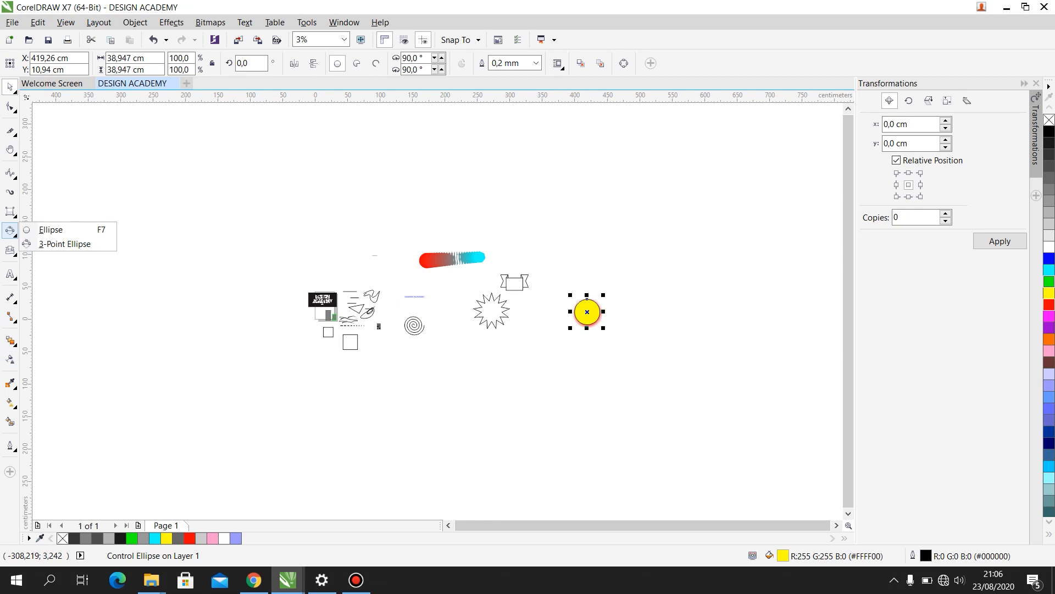
{"action": "left_click", "coordinate": [51, 230]}
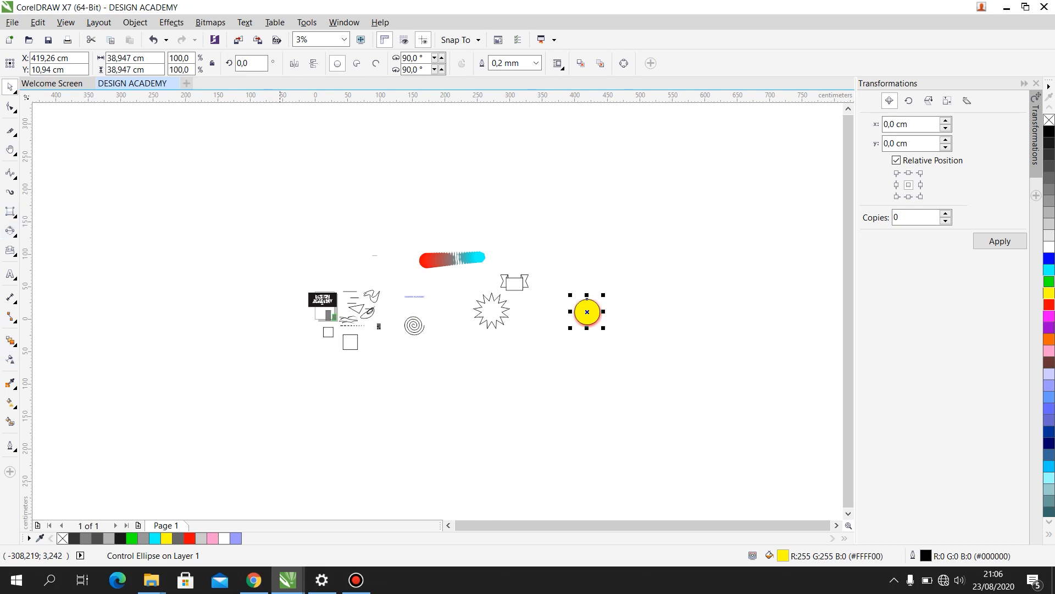
{"action": "scroll", "coordinate": [282, 229], "scroll_direction": "up", "scroll_amount": 2}
{"action": "left_click_drag", "start_coordinate": [220, 181], "coordinate": [322, 282]}
{"action": "left_click_drag", "start_coordinate": [418, 215], "coordinate": [453, 250]}
- Fill the larger new circle grey and the smaller one yellow
{"action": "left_click", "coordinate": [297, 227]}
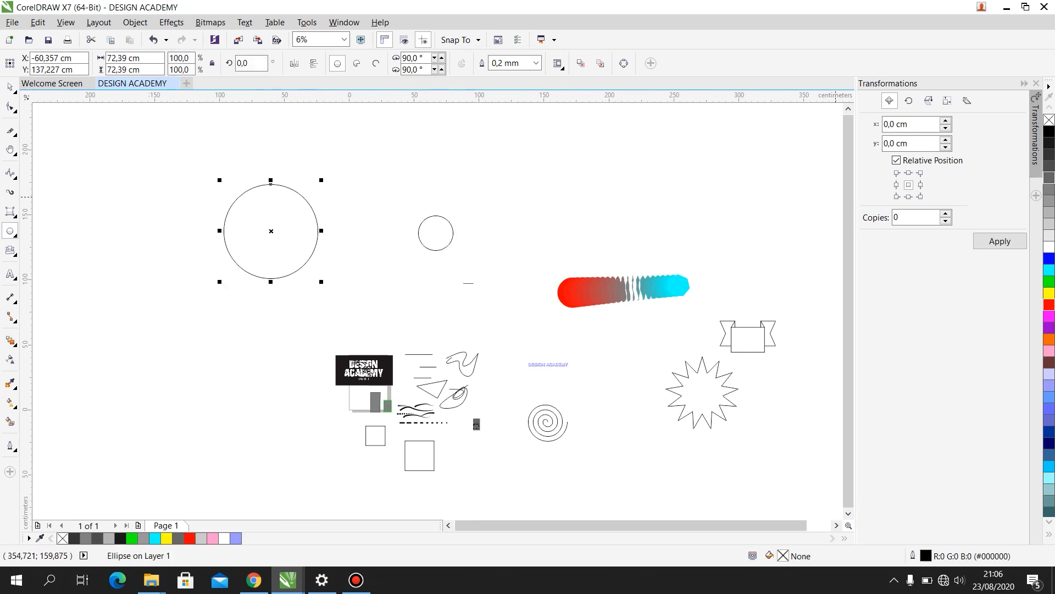
{"action": "left_click", "coordinate": [1049, 213]}
{"action": "left_click", "coordinate": [435, 232]}
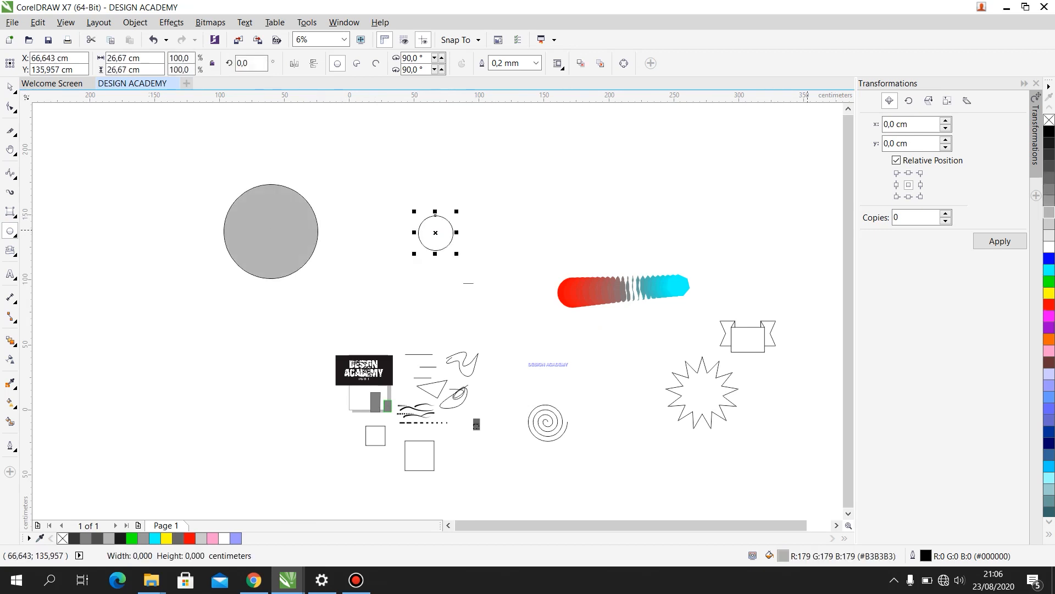
{"action": "left_click", "coordinate": [1049, 293]}
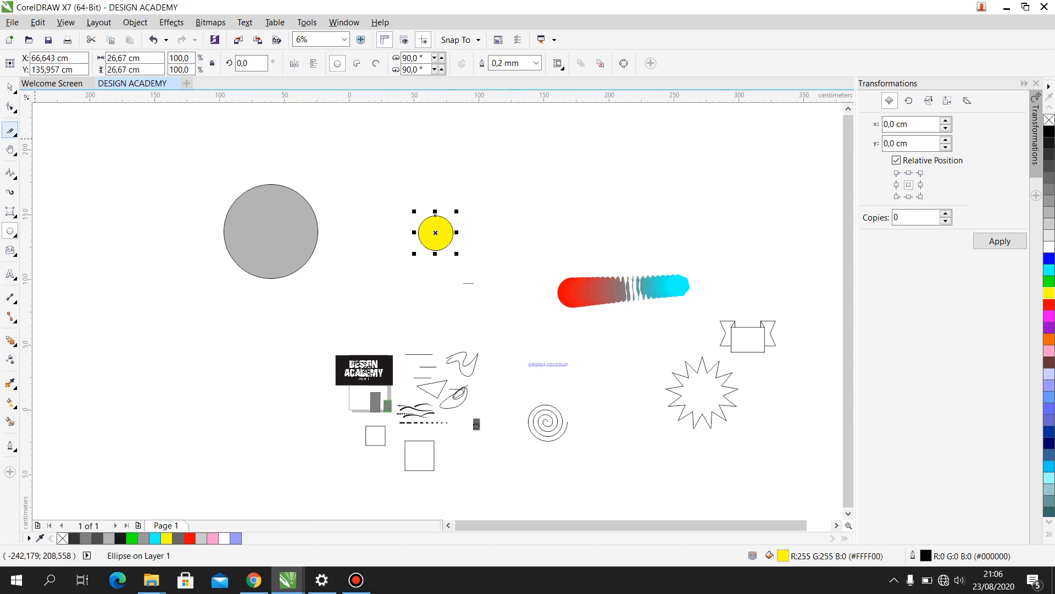
- Blend the grey circle into the small yellow circle with 20 steps, and stretch the blend to about 315 cm wide
{"action": "left_click", "coordinate": [10, 340]}
{"action": "left_click_drag", "start_coordinate": [270, 231], "coordinate": [434, 231]}
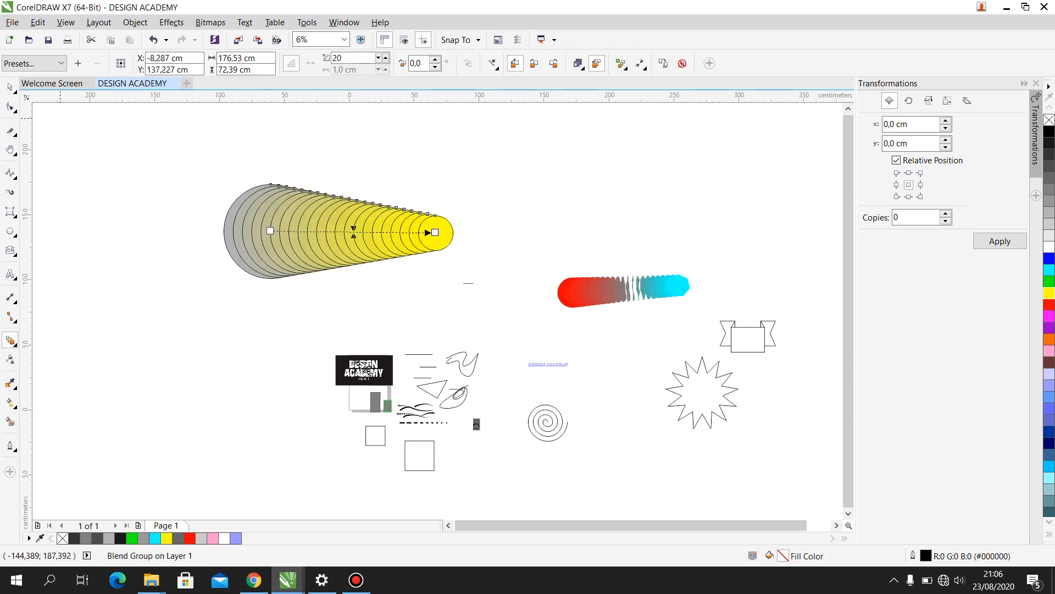
{"action": "left_click_drag", "start_coordinate": [434, 232], "coordinate": [652, 187]}
{"action": "key", "text": "ctrl+z"}
{"action": "left_click", "coordinate": [10, 87]}
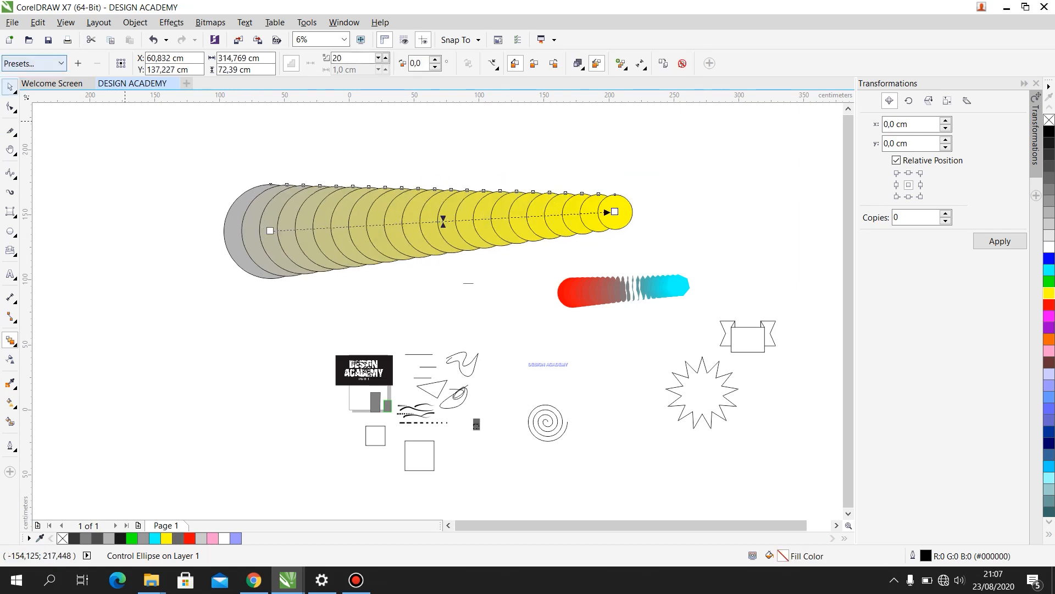
{"action": "left_click", "coordinate": [95, 137]}
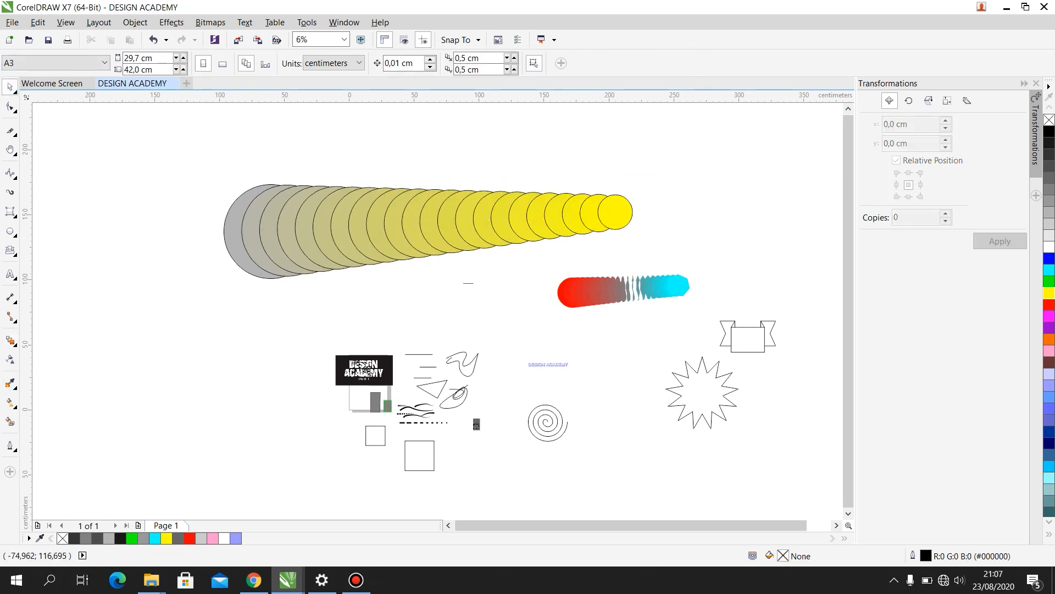
{"action": "left_click", "coordinate": [10, 340]}
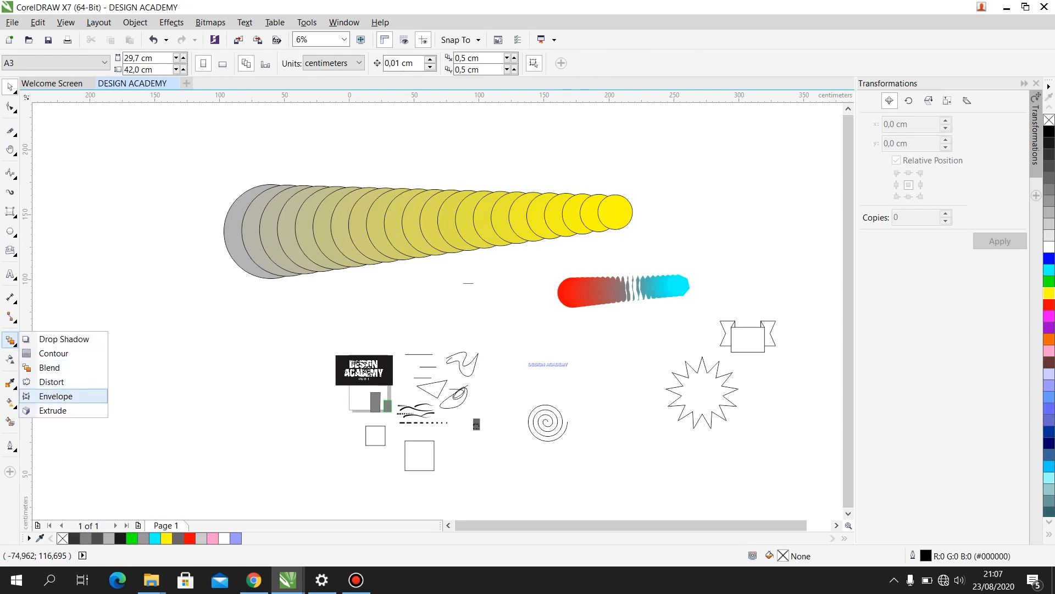
{"action": "left_click", "coordinate": [55, 396]}
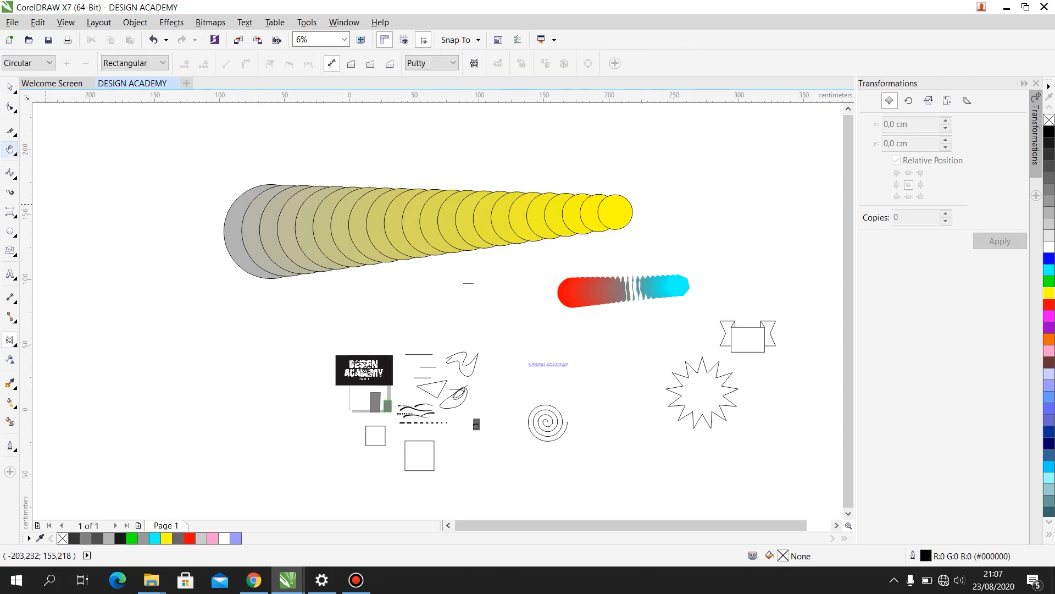
{"action": "left_click", "coordinate": [10, 87]}
- Add the artistic text DESIGN ACADEMY in the empty space above the purple-outlined DESIGN ACADEMY text
{"action": "scroll", "coordinate": [474, 376], "scroll_direction": "up", "scroll_amount": 4}
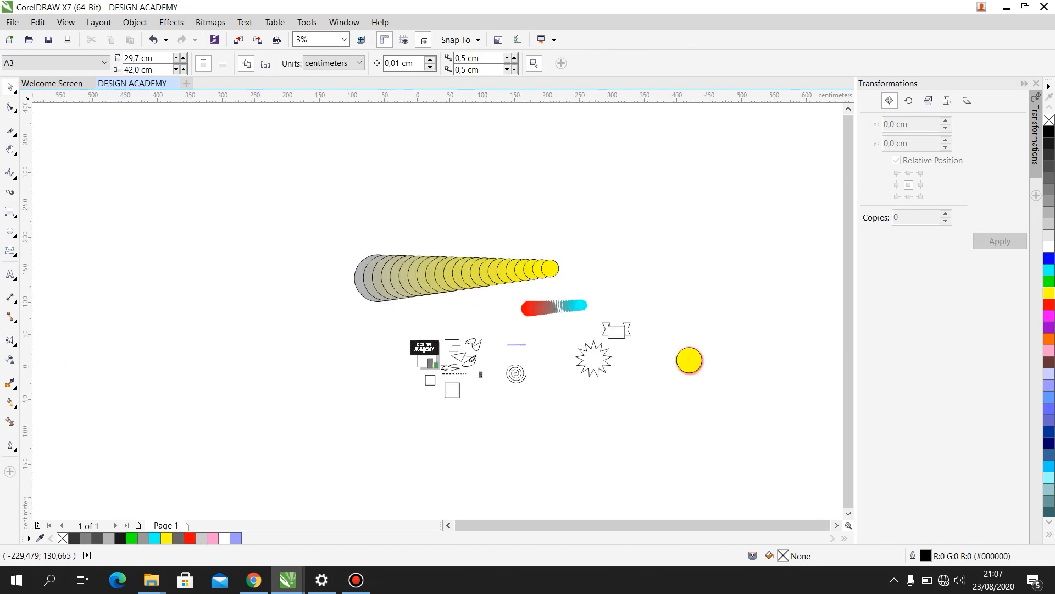
{"action": "scroll", "coordinate": [584, 299], "scroll_direction": "down", "scroll_amount": 5}
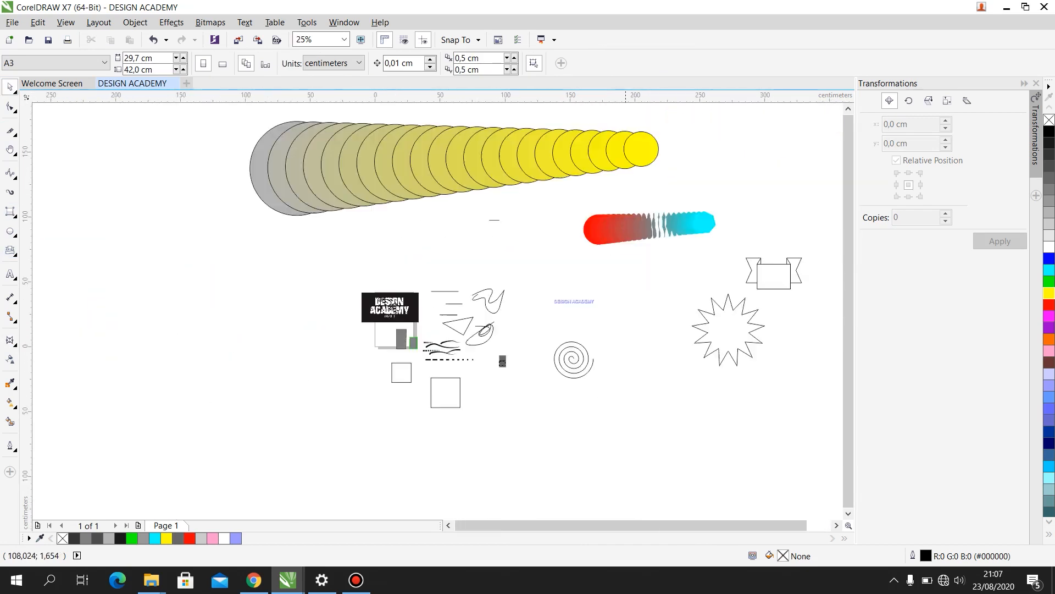
{"action": "scroll", "coordinate": [577, 301], "scroll_direction": "up", "scroll_amount": 5}
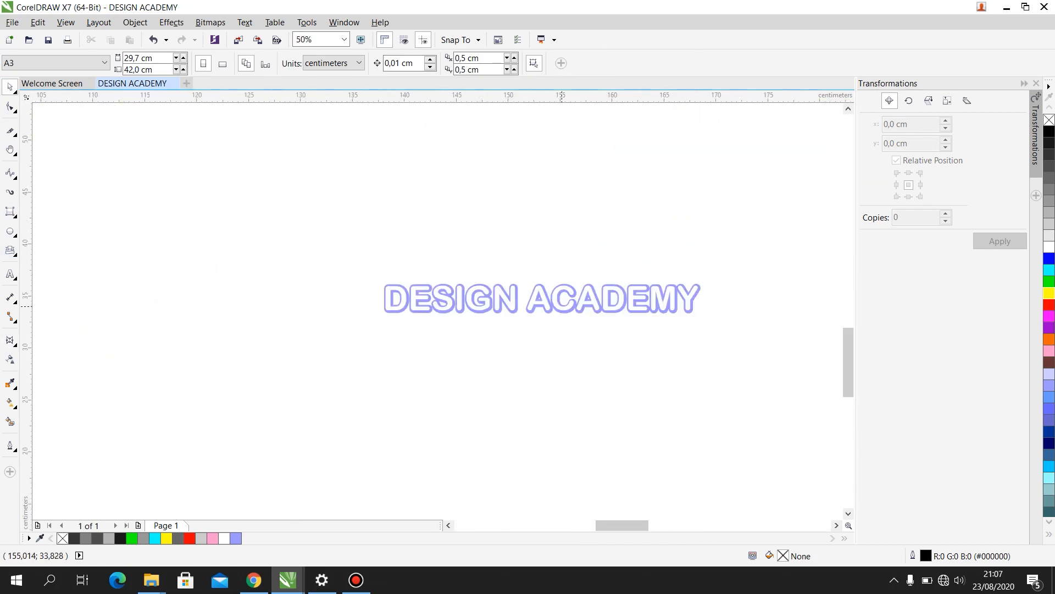
{"action": "left_click", "coordinate": [565, 305]}
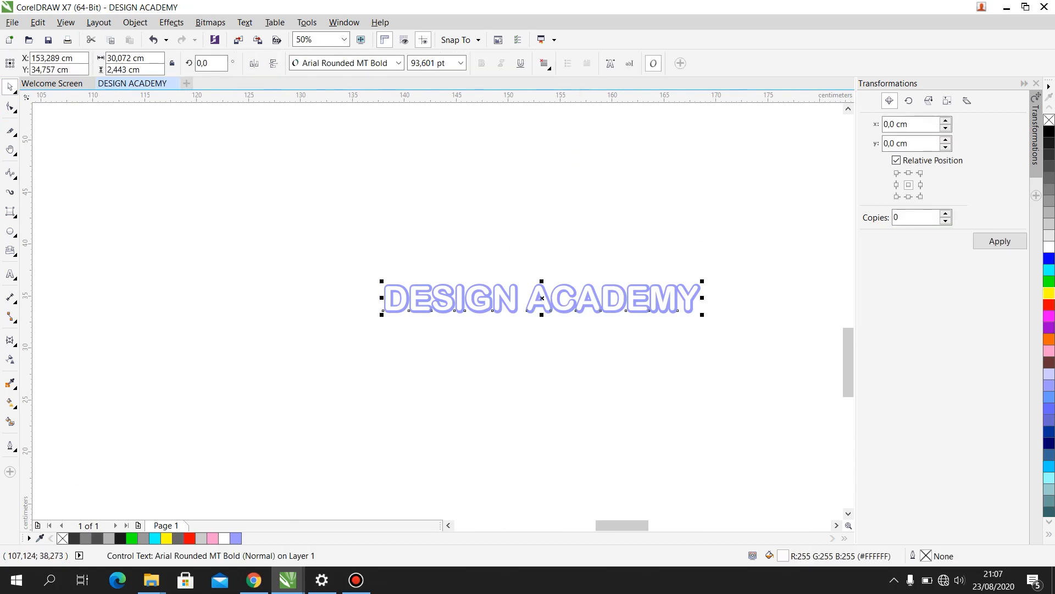
{"action": "key", "text": "F8"}
{"action": "left_click", "coordinate": [454, 181]}
{"action": "type", "text": "DESIGN ACADEMY"}
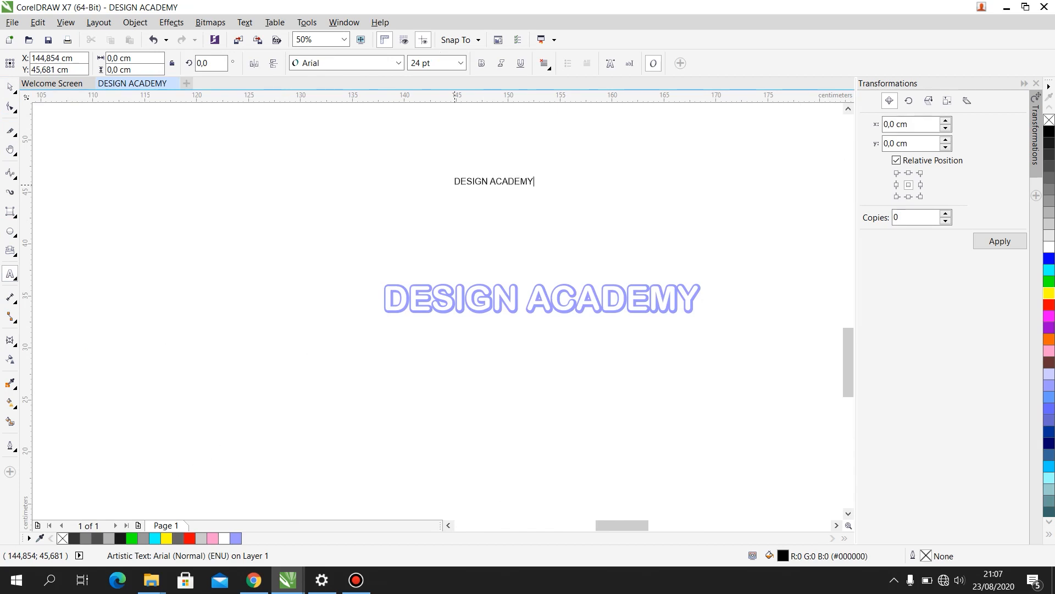
- Set the new text in Bernard MT Condensed and enlarge it to about 144 pt, roughly 31.7 cm wide
{"action": "key", "text": "ctrl+a"}
{"action": "left_click", "coordinate": [399, 63]}
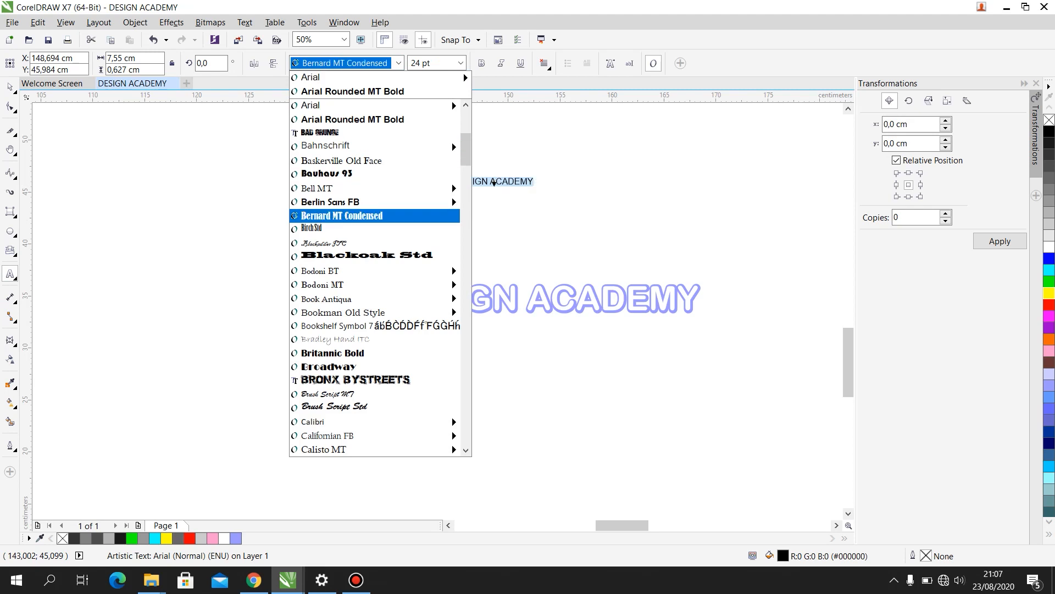
{"action": "left_click", "coordinate": [342, 216]}
{"action": "left_click", "coordinate": [10, 86]}
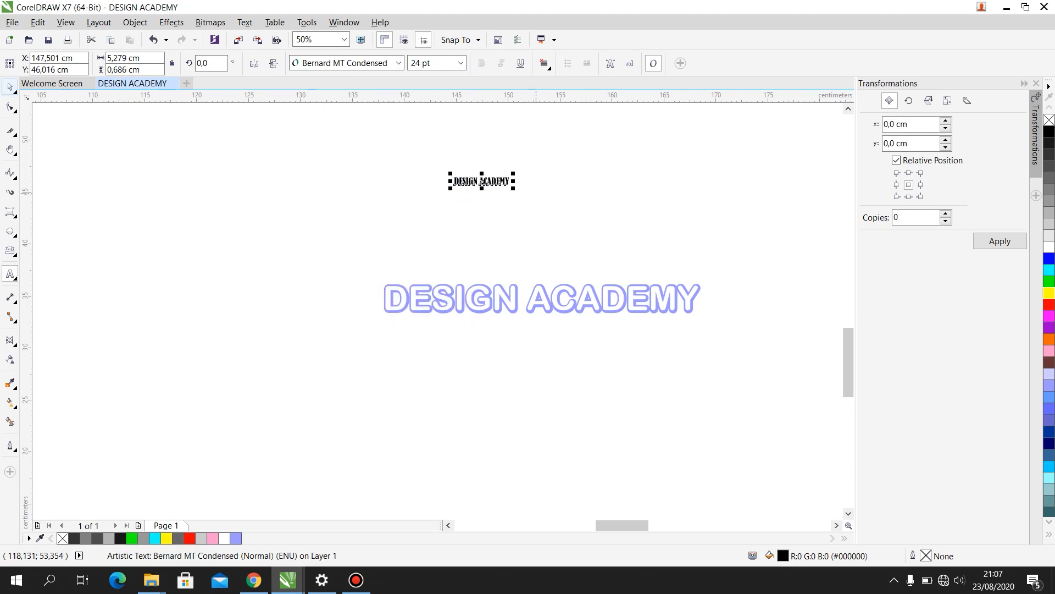
{"action": "left_click_drag", "start_coordinate": [513, 189], "coordinate": [775, 295]}
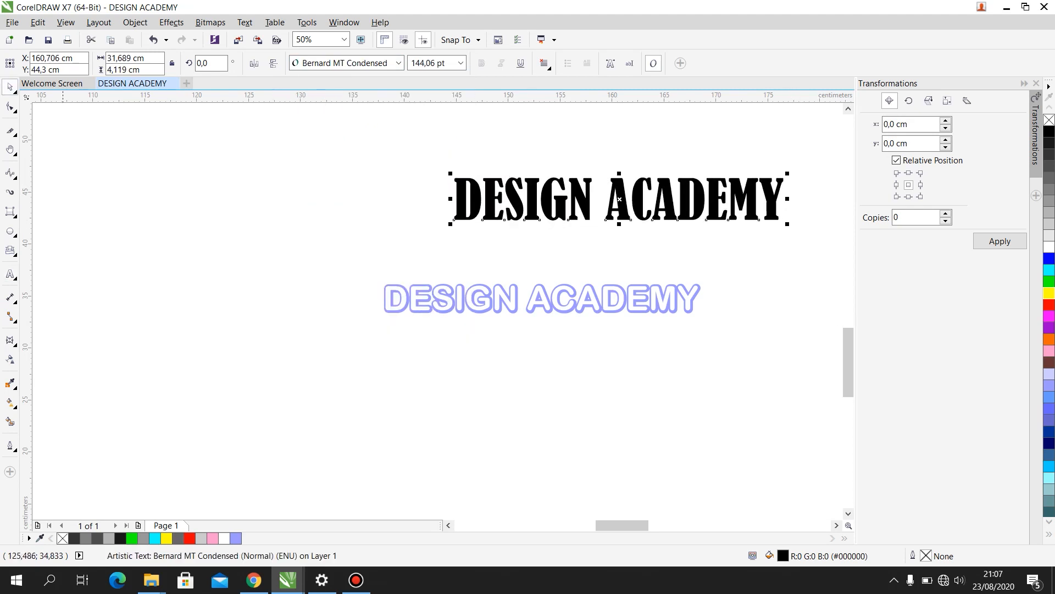
- Warp the black DESIGN ACADEMY text with an envelope, dipping the top edge's centre, curving the bottom edge slightly inward and raising both top corners
{"action": "left_click", "coordinate": [10, 339]}
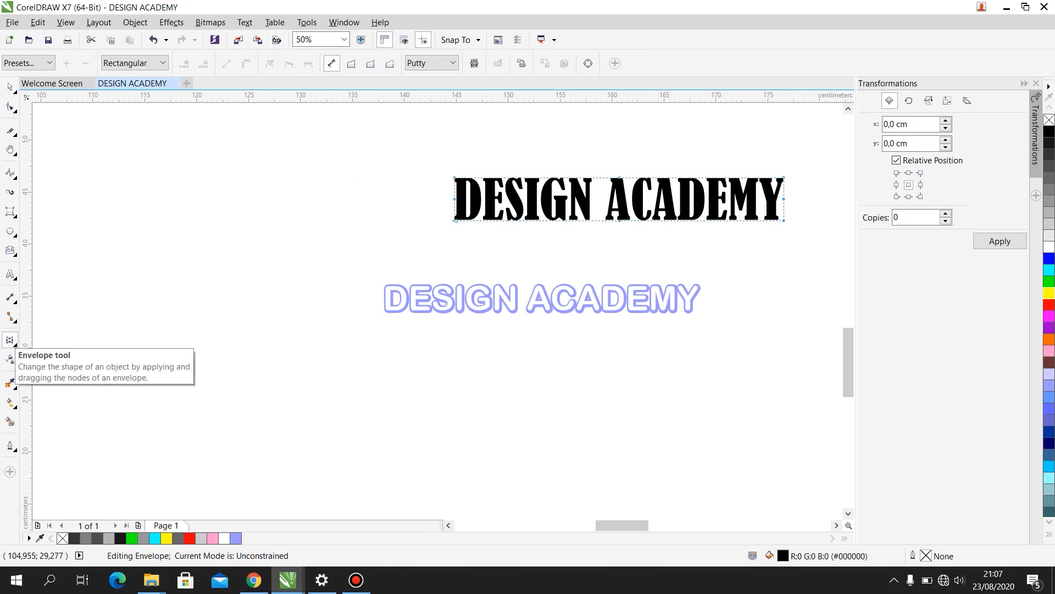
{"action": "left_click_drag", "start_coordinate": [620, 177], "coordinate": [621, 214]}
{"action": "left_click_drag", "start_coordinate": [509, 220], "coordinate": [510, 216]}
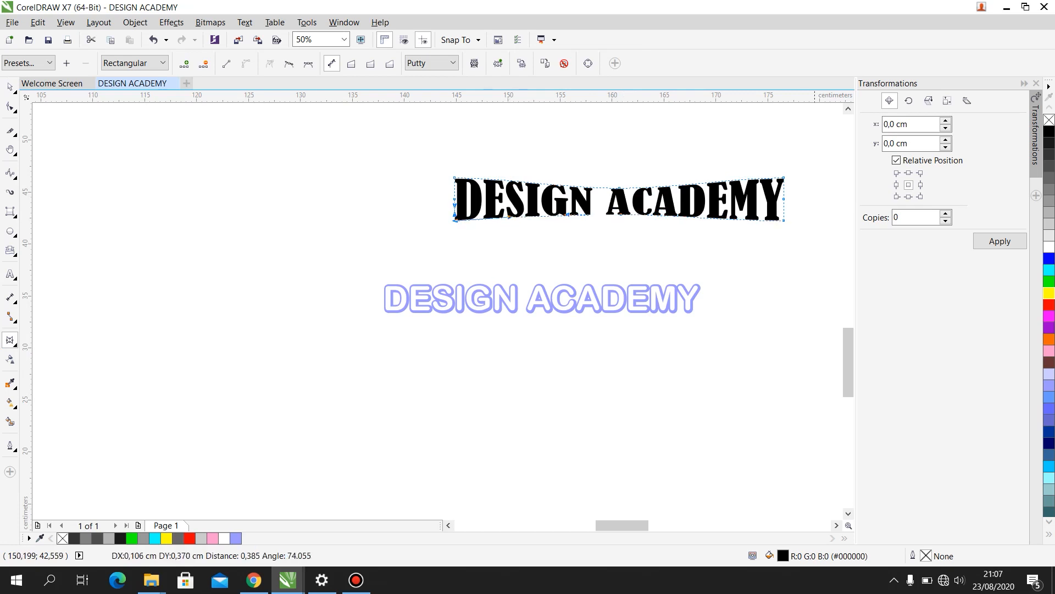
{"action": "left_click", "coordinate": [783, 220]}
{"action": "left_click_drag", "start_coordinate": [729, 220], "coordinate": [731, 216]}
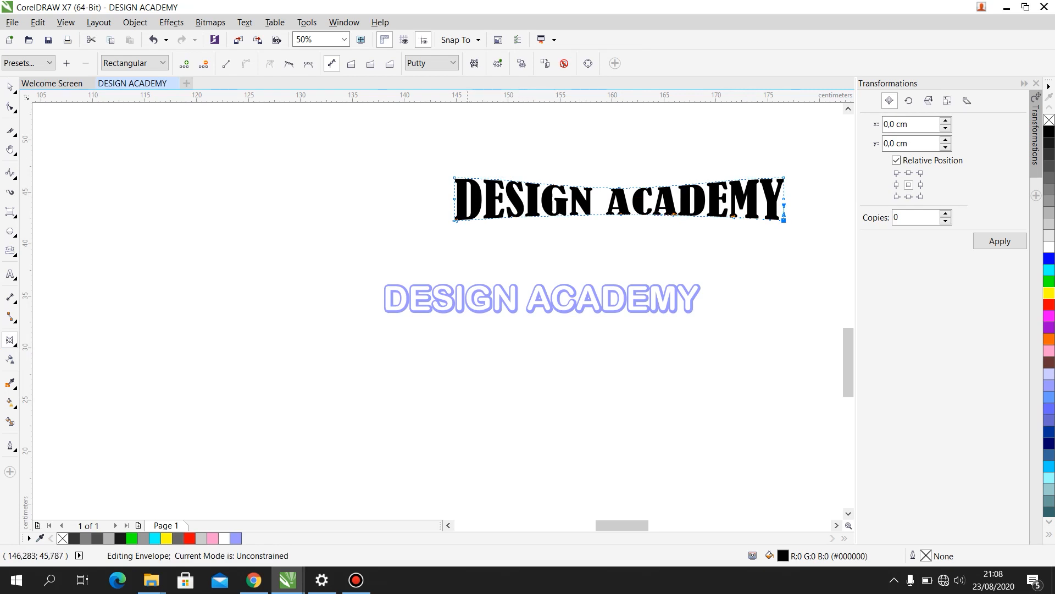
{"action": "left_click_drag", "start_coordinate": [455, 177], "coordinate": [454, 157]}
{"action": "left_click_drag", "start_coordinate": [784, 177], "coordinate": [784, 157]}
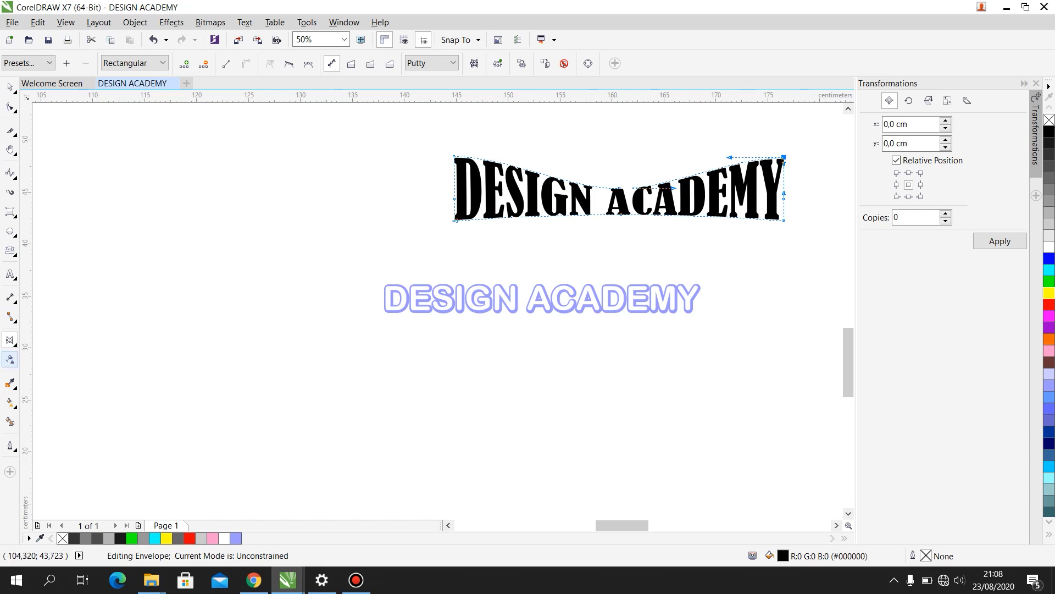
- Try a deep extrusion of the warped black text toward the lower right, and undo it
{"action": "left_click", "coordinate": [12, 338]}
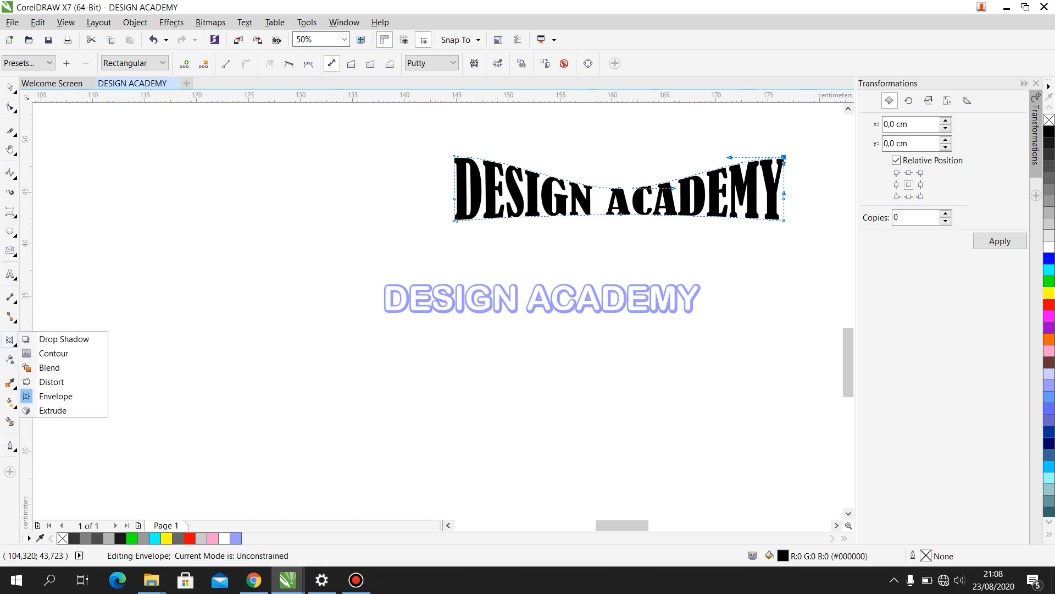
{"action": "left_click", "coordinate": [53, 410]}
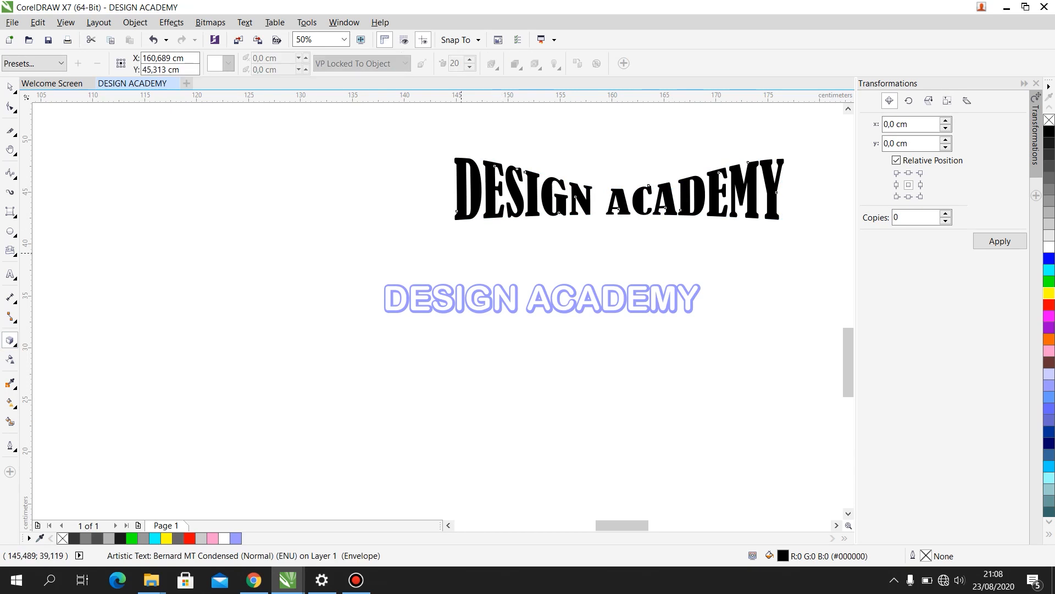
{"action": "left_click_drag", "start_coordinate": [665, 207], "coordinate": [771, 262]}
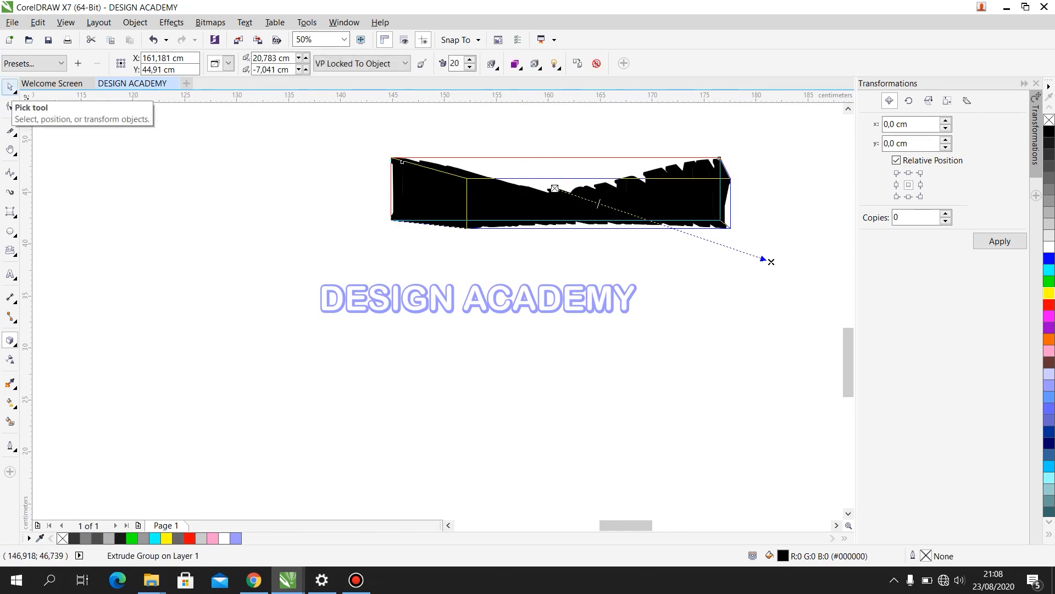
{"action": "left_click", "coordinate": [10, 87]}
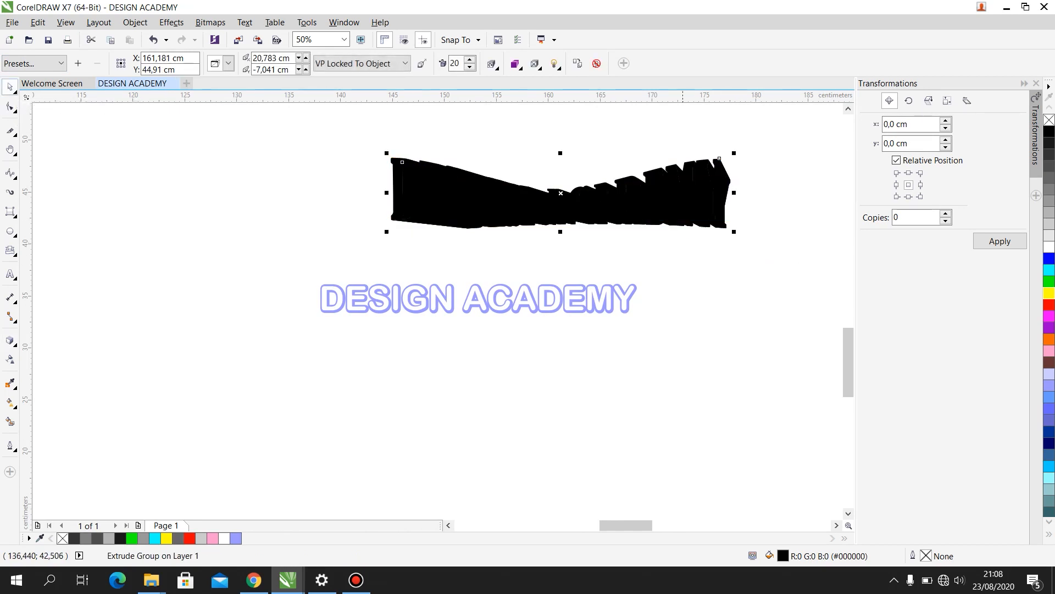
{"action": "left_click", "coordinate": [655, 211]}
{"action": "key", "text": "ctrl+z"}
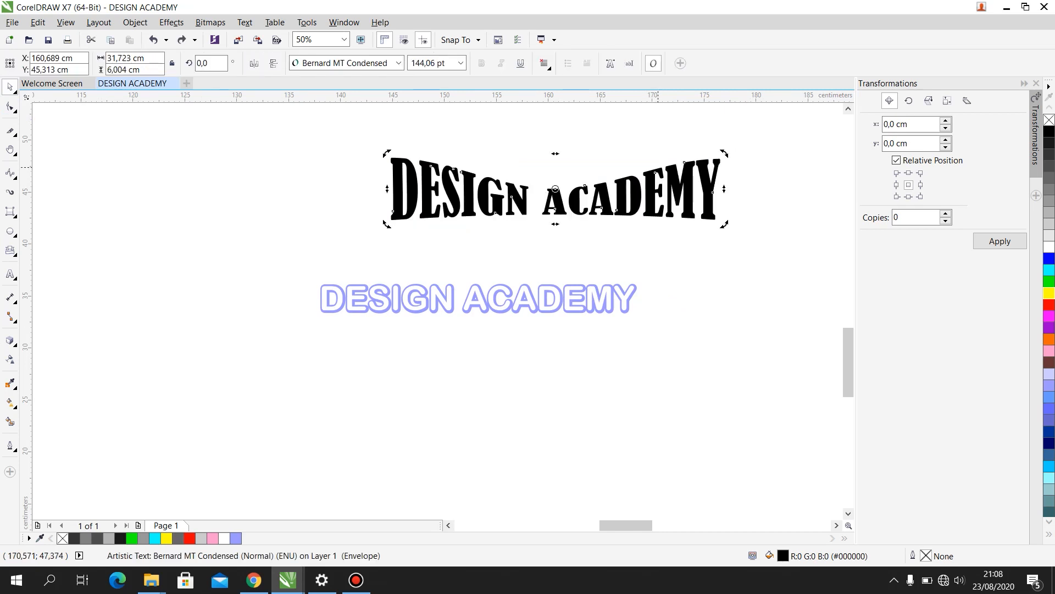
- Duplicate the warped DESIGN ACADEMY text and offset the copy slightly up and to the left of the original
{"action": "key", "text": "ctrl+c"}
{"action": "key", "text": "ctrl+v"}
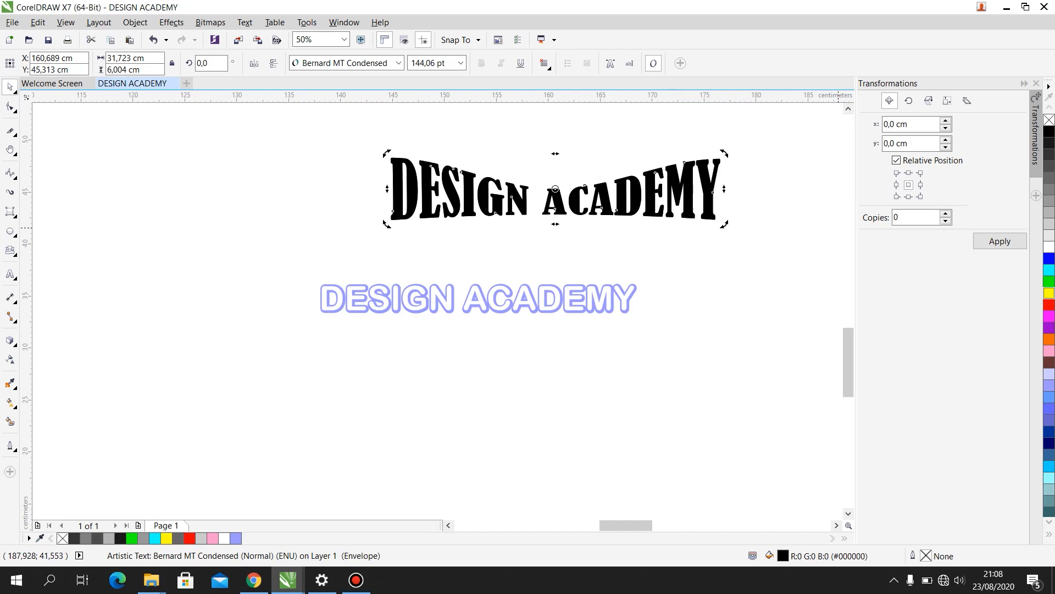
{"action": "left_click", "coordinate": [677, 172]}
{"action": "mouse_move", "coordinate": [678, 172]}
{"action": "left_mouse_down"}
{"action": "mouse_move", "coordinate": [654, 220]}
{"action": "mouse_move", "coordinate": [675, 231]}
{"action": "mouse_move", "coordinate": [674, 168]}
{"action": "left_mouse_up"}
{"action": "key", "text": "Escape"}
- Fill the offset copy of the warped text with yellow
{"action": "scroll", "coordinate": [704, 234], "scroll_direction": "up", "scroll_amount": 3}
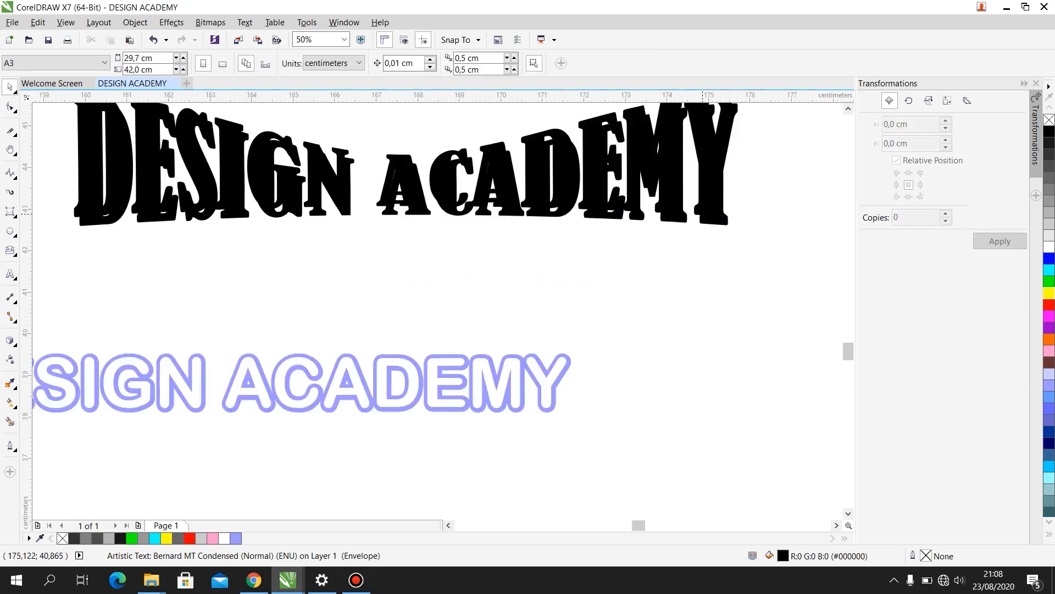
{"action": "left_click", "coordinate": [759, 252]}
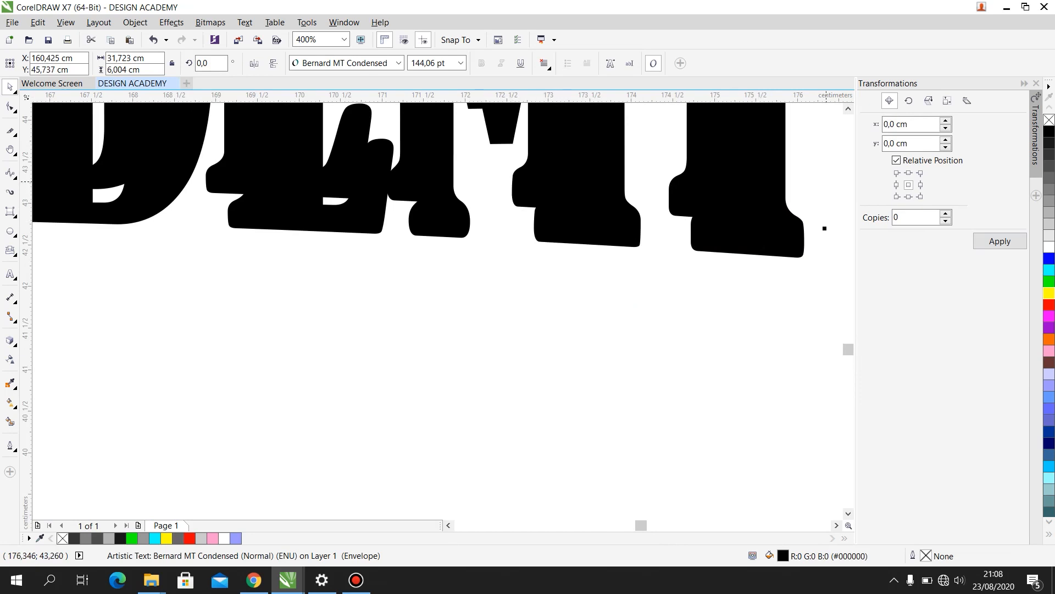
{"action": "scroll", "coordinate": [643, 321], "scroll_direction": "down", "scroll_amount": 6}
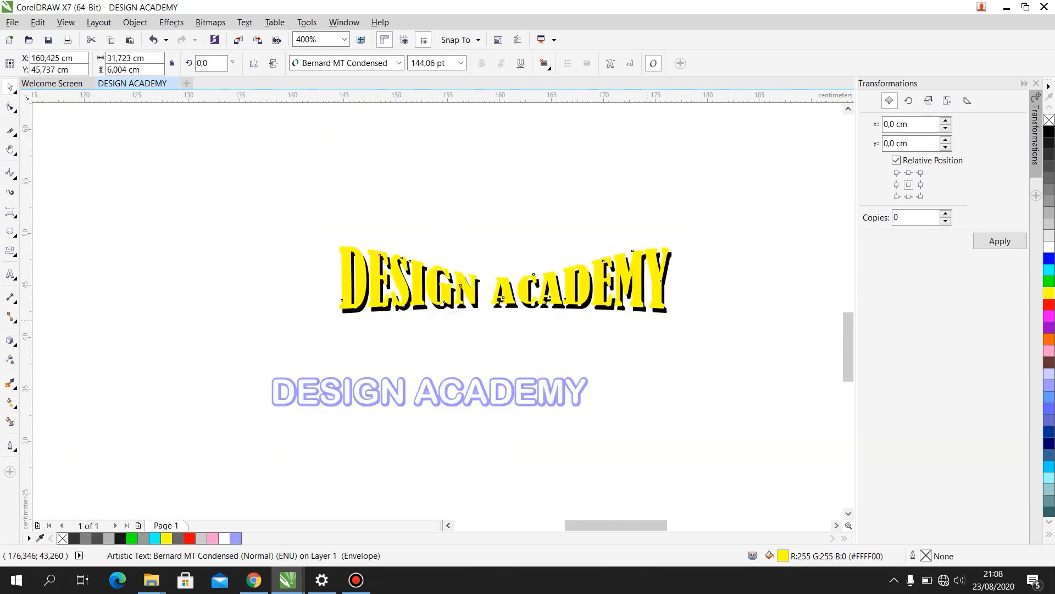
- Align the yellow and black warped texts so that the yellow one almost completely covers the black one
{"action": "scroll", "coordinate": [583, 325], "scroll_direction": "up", "scroll_amount": 4}
{"action": "left_click_drag", "start_coordinate": [660, 280], "coordinate": [656, 271]}
{"action": "scroll", "coordinate": [616, 251], "scroll_direction": "down", "scroll_amount": 4}
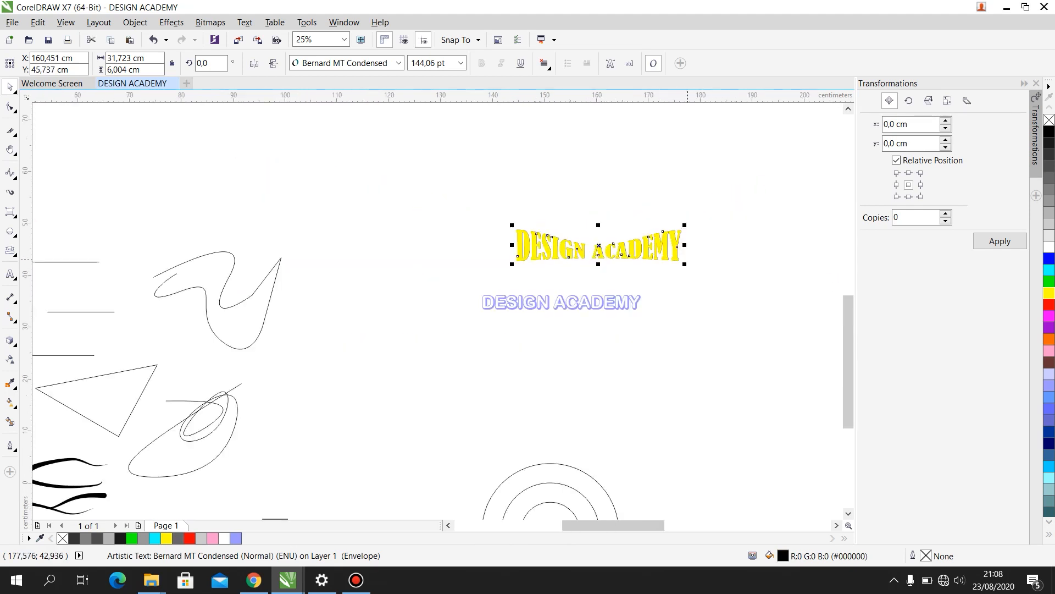
{"action": "scroll", "coordinate": [509, 257], "scroll_direction": "up", "scroll_amount": 4}
- Extrude the yellow warped text toward the lower right, and undo the black text's move in front of the extrusion
{"action": "left_click", "coordinate": [10, 341]}
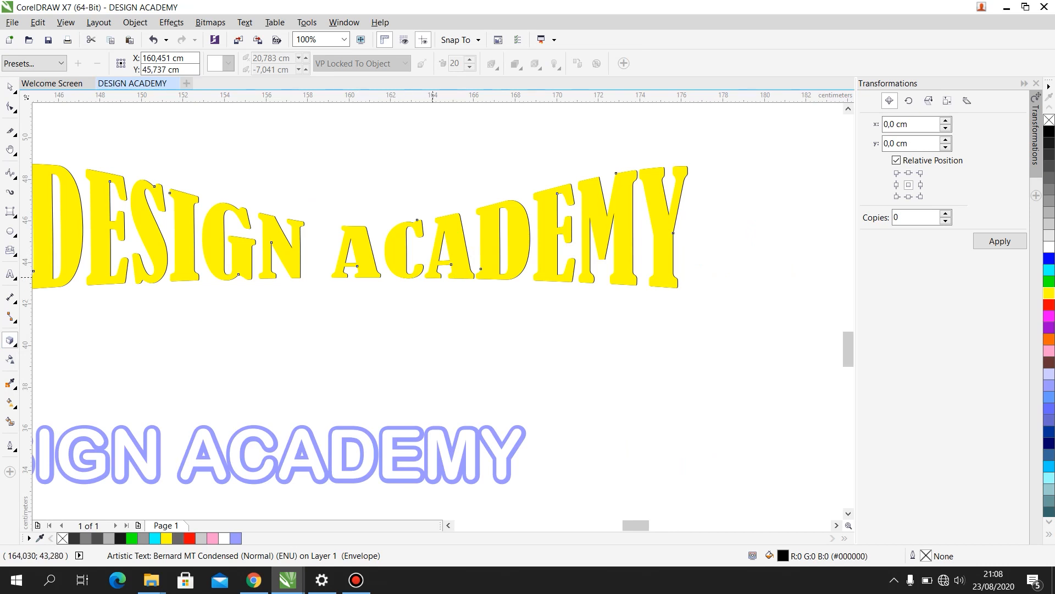
{"action": "left_click_drag", "start_coordinate": [433, 277], "coordinate": [753, 388]}
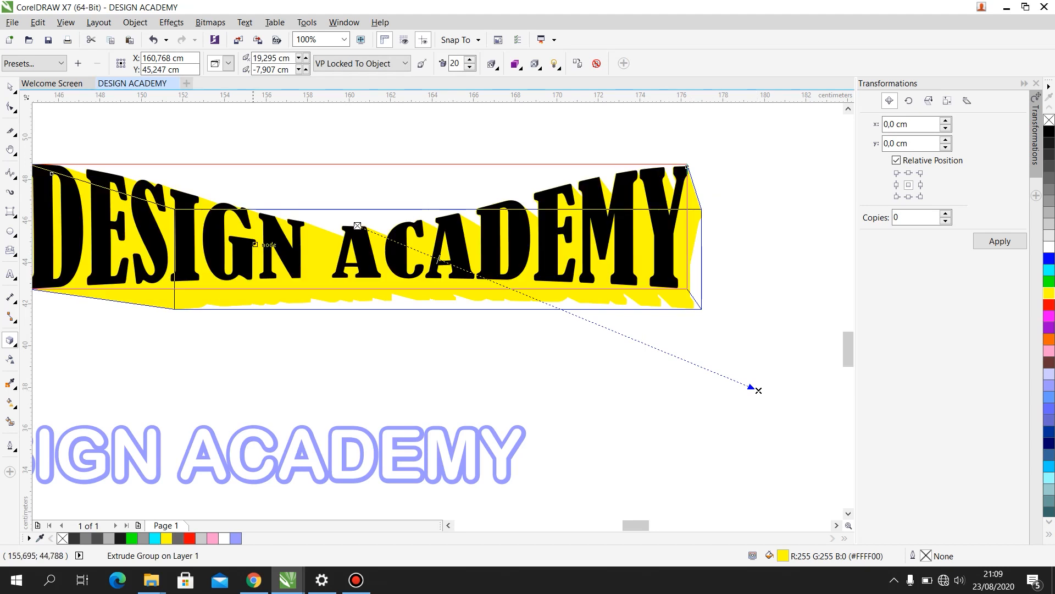
{"action": "key", "text": "ctrl+z"}
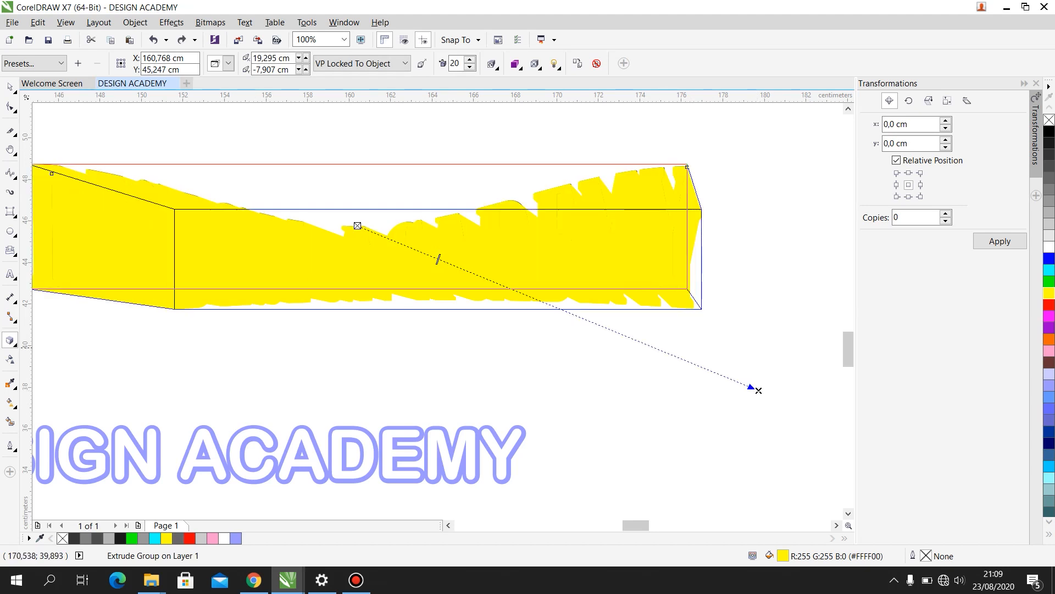
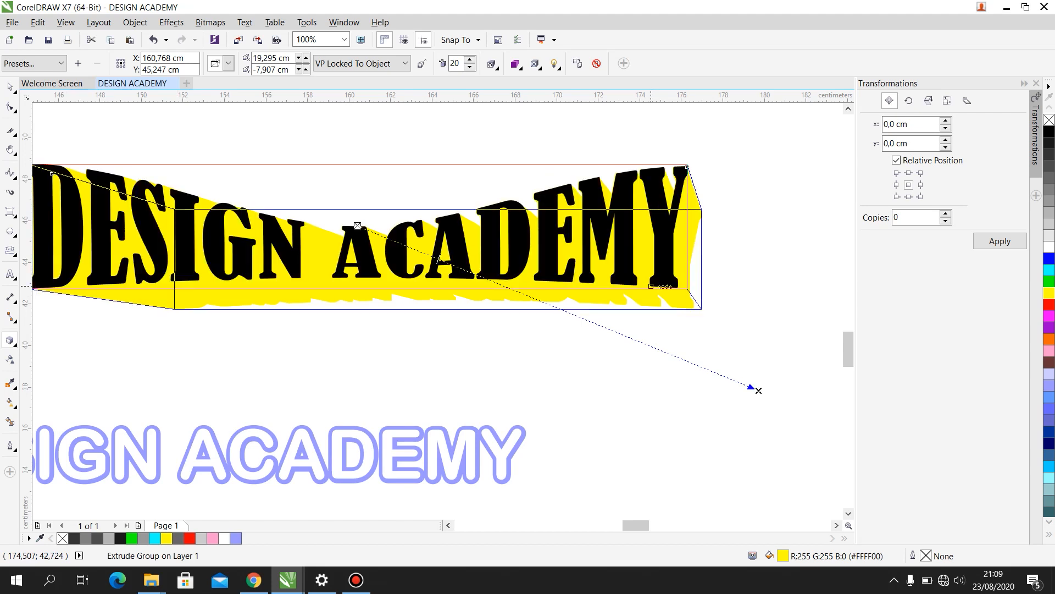
- Color the extrusion of the warped DESIGN ACADEMY text black and fill its front text with yellow
{"action": "left_click", "coordinate": [10, 86]}
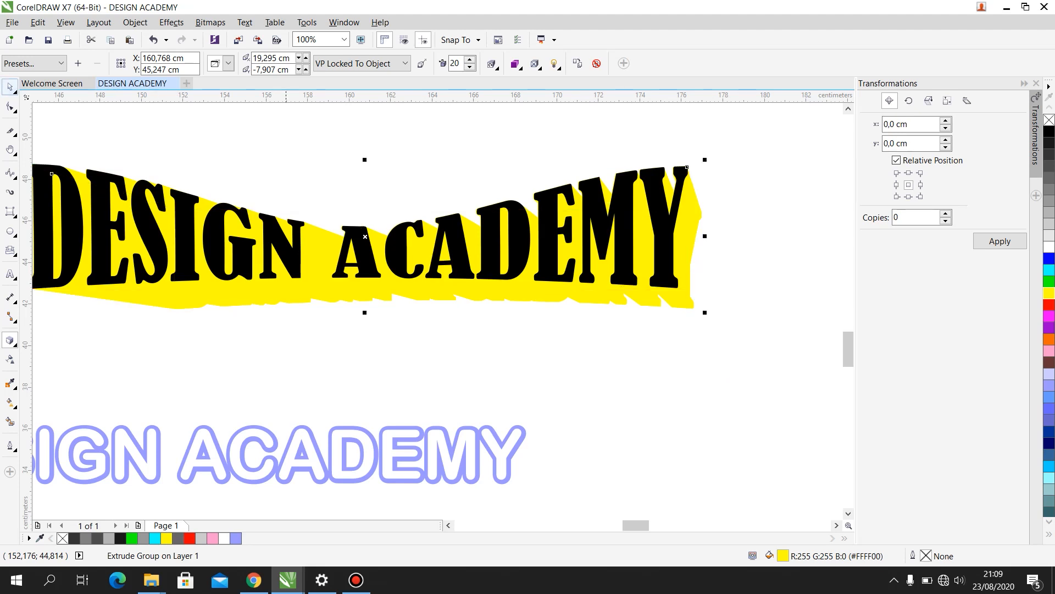
{"action": "left_click", "coordinate": [286, 328]}
{"action": "left_click", "coordinate": [676, 295]}
{"action": "right_click", "coordinate": [1049, 132]}
{"action": "left_click", "coordinate": [683, 174]}
{"action": "left_click", "coordinate": [1049, 293]}
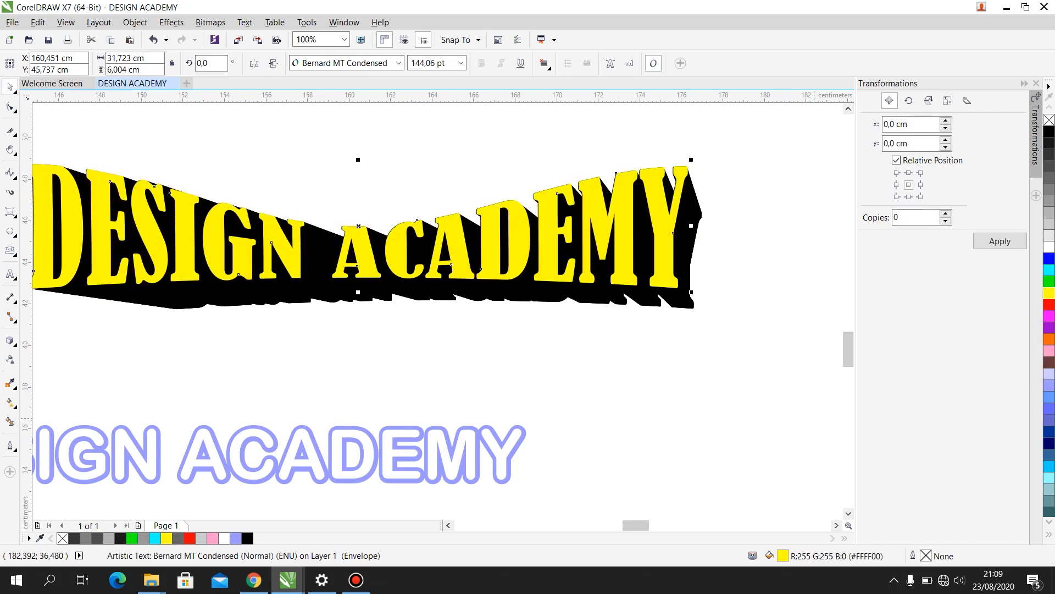
{"action": "scroll", "coordinate": [576, 341], "scroll_direction": "down", "scroll_amount": 2}
{"action": "scroll", "coordinate": [410, 339], "scroll_direction": "up", "scroll_amount": 1}
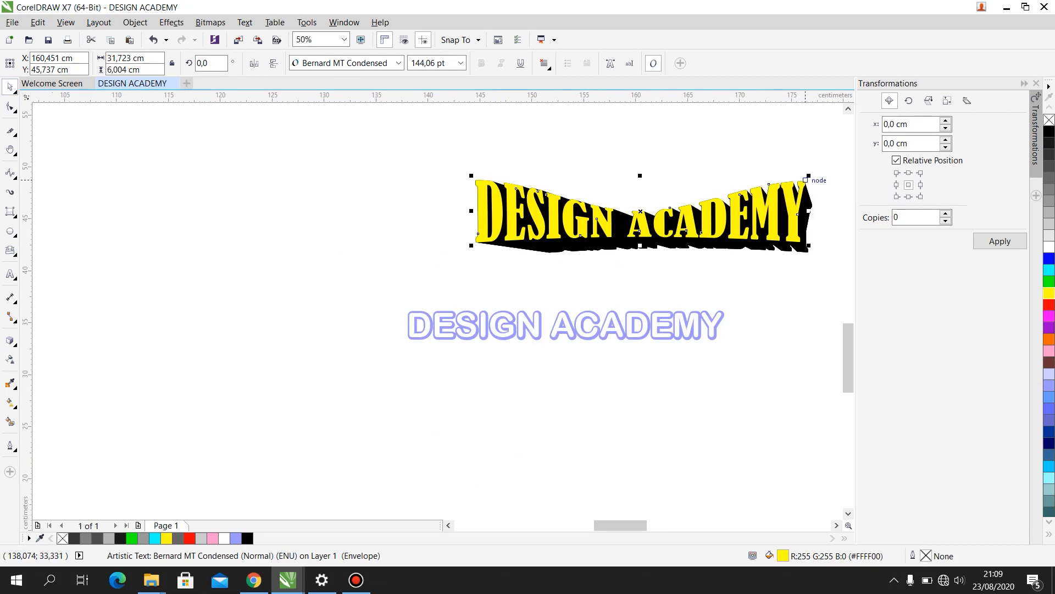
{"action": "scroll", "coordinate": [811, 158], "scroll_direction": "up", "scroll_amount": 2}
{"action": "scroll", "coordinate": [680, 240], "scroll_direction": "down", "scroll_amount": 2}
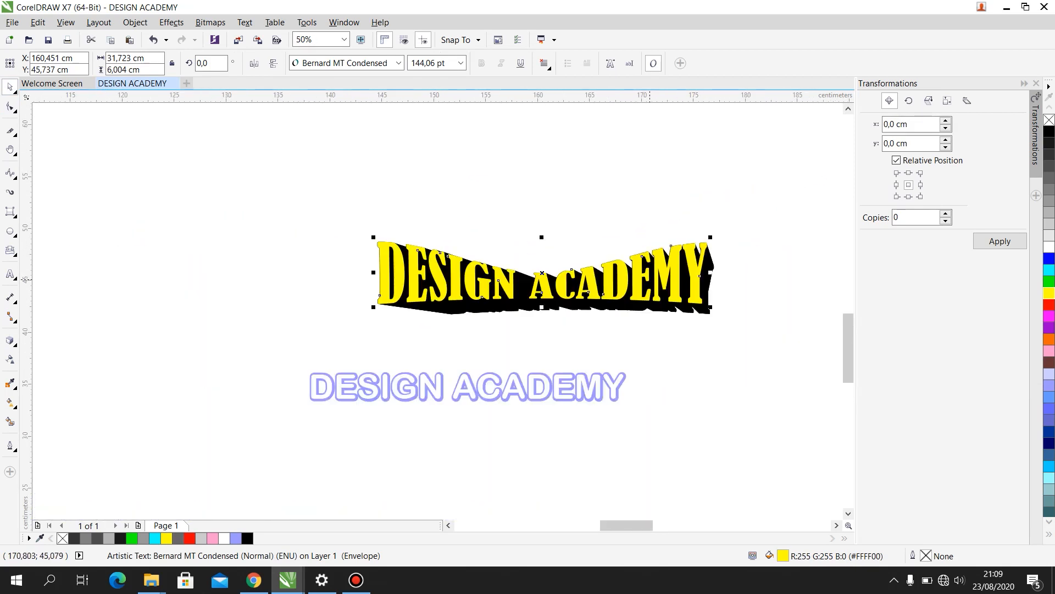
{"action": "scroll", "coordinate": [566, 258], "scroll_direction": "up", "scroll_amount": 1}
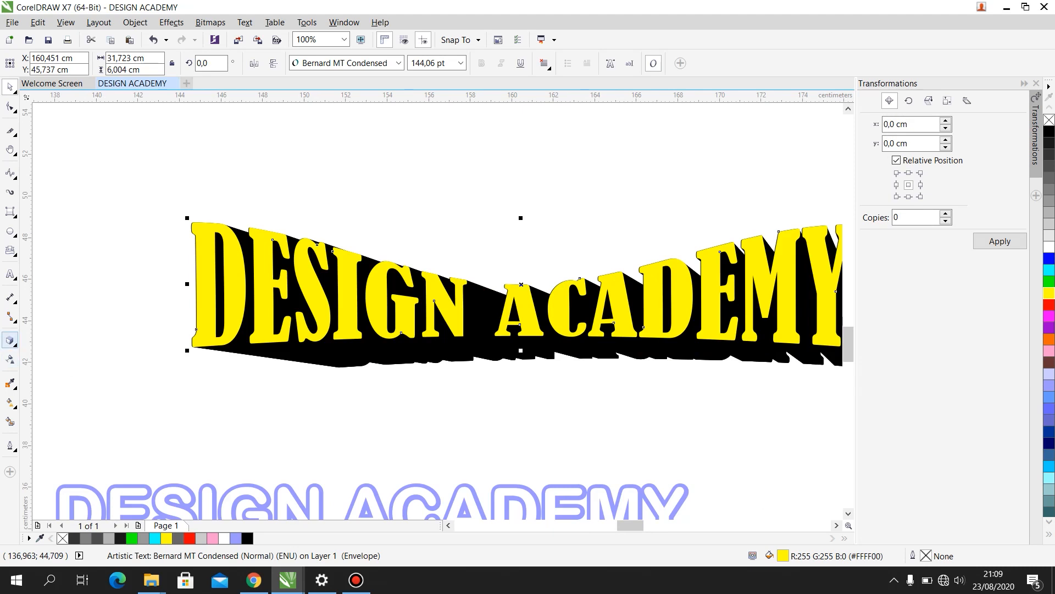
{"action": "left_click", "coordinate": [11, 341]}
{"action": "left_click", "coordinate": [12, 358]}
{"action": "left_click", "coordinate": [10, 359]}
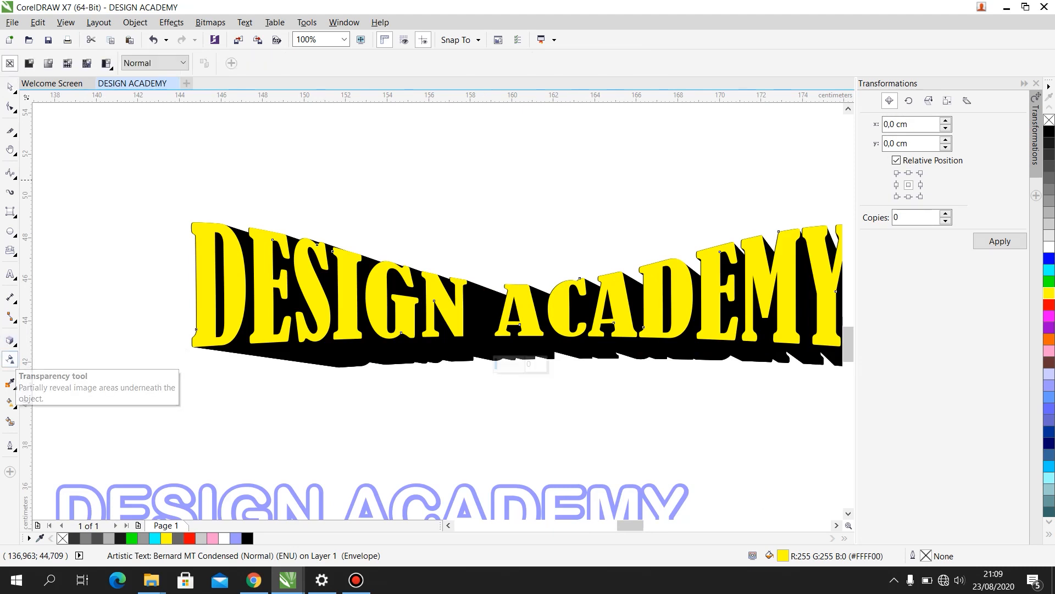
{"action": "scroll", "coordinate": [468, 228], "scroll_direction": "down", "scroll_amount": 2}
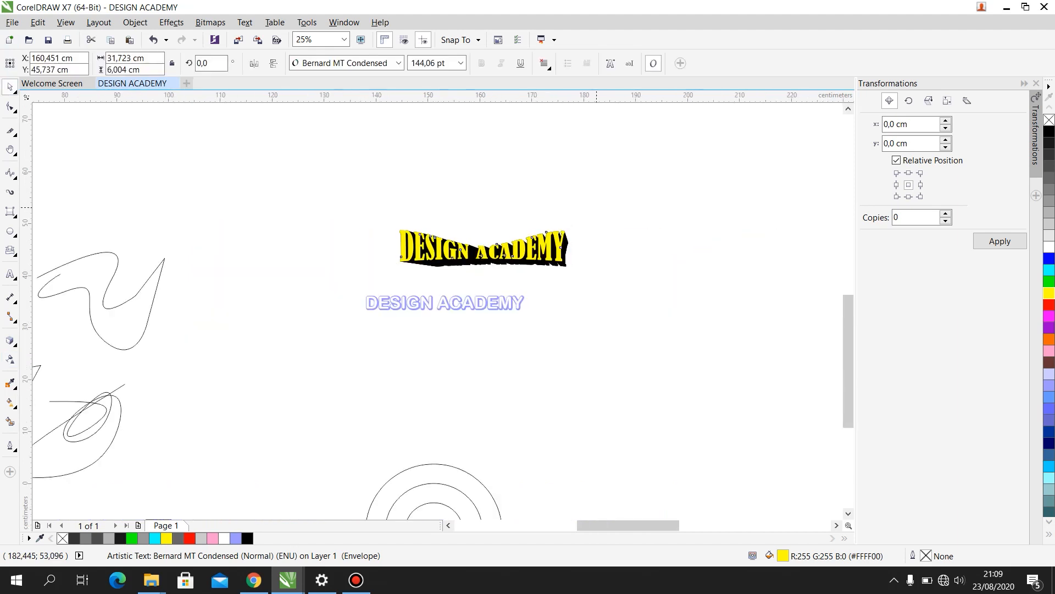
- Draw a circle about 28.9 cm in diameter to the right of the DESIGN ACADEMY texts and fill it with purple
{"action": "left_click", "coordinate": [594, 212]}
{"action": "scroll", "coordinate": [594, 261], "scroll_direction": "down", "scroll_amount": 2}
{"action": "scroll", "coordinate": [594, 260], "scroll_direction": "down", "scroll_amount": 1}
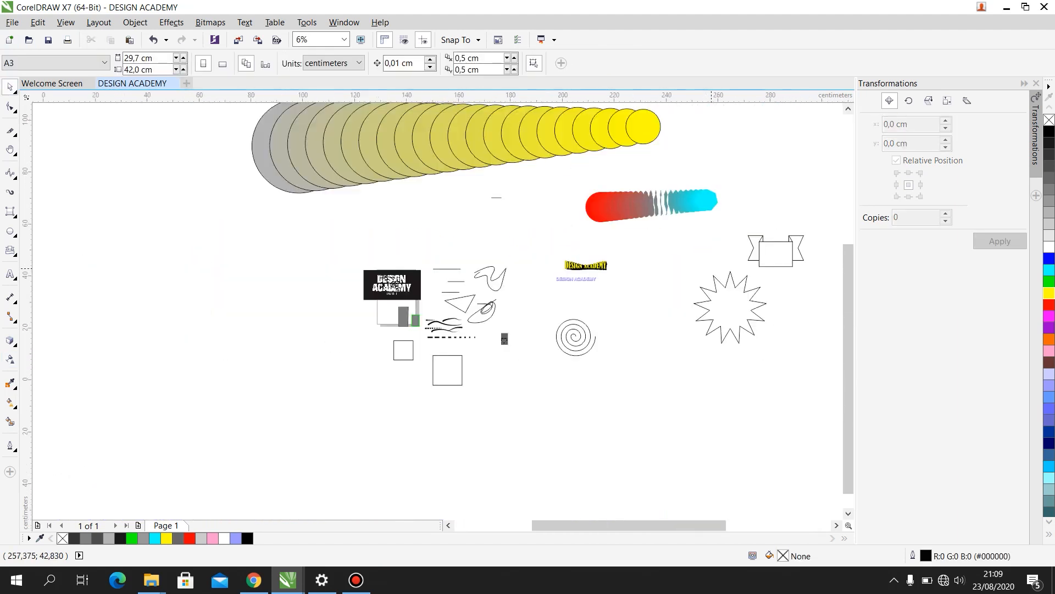
{"action": "scroll", "coordinate": [713, 267], "scroll_direction": "up", "scroll_amount": 3}
{"action": "left_click_drag", "start_coordinate": [426, 177], "coordinate": [584, 335]}
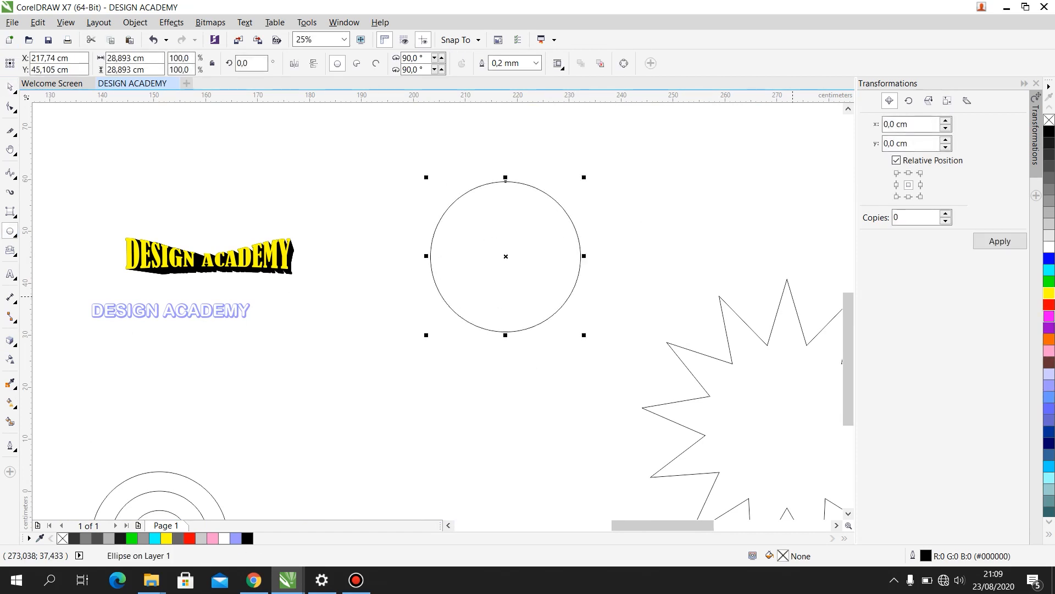
{"action": "left_click", "coordinate": [1049, 316]}
{"action": "left_click", "coordinate": [1049, 327]}
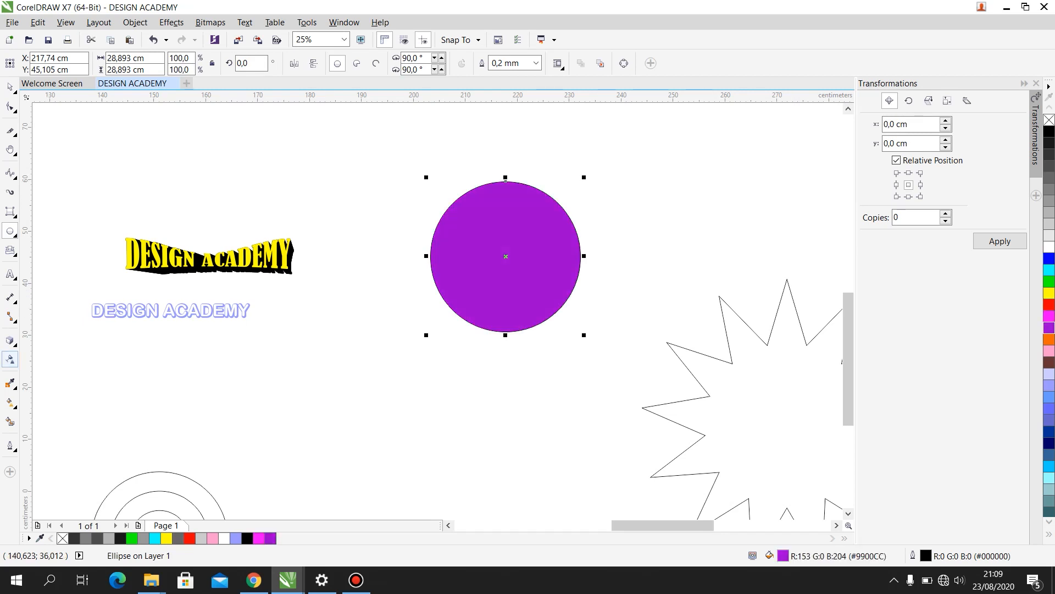
- Apply a linear transparency that fades the purple circle toward its right edge, and adjust where the fade starts
{"action": "left_click", "coordinate": [9, 359]}
{"action": "left_click_drag", "start_coordinate": [500, 246], "coordinate": [584, 246]}
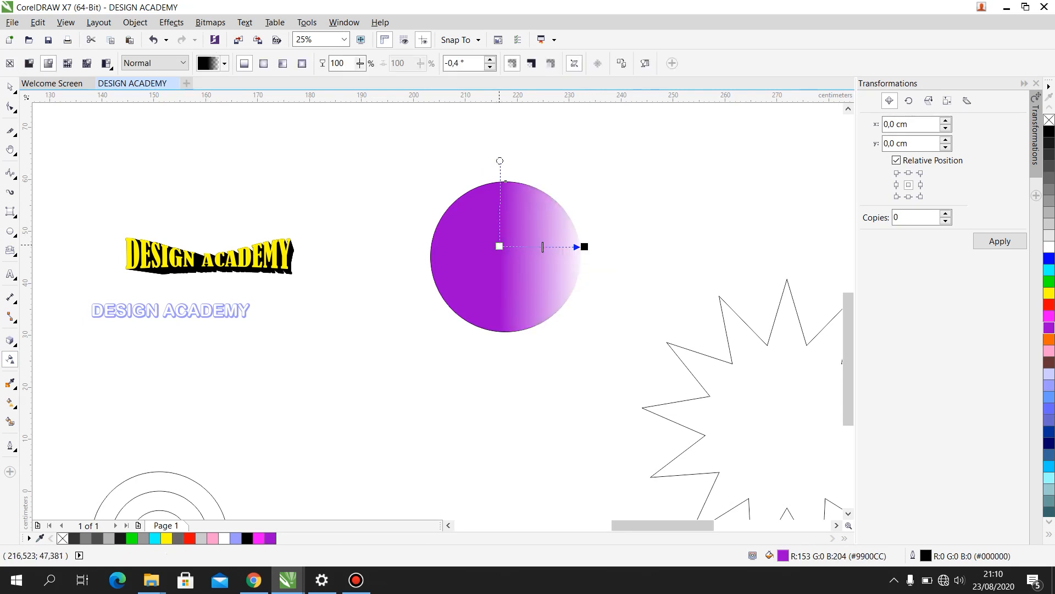
{"action": "left_click_drag", "start_coordinate": [499, 247], "coordinate": [436, 246]}
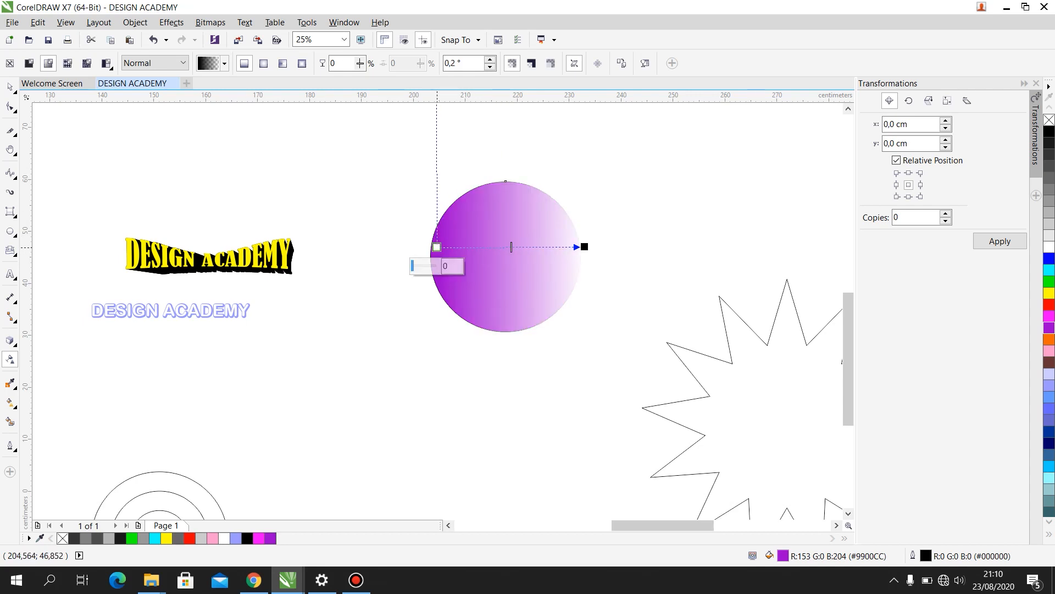
{"action": "left_click_drag", "start_coordinate": [437, 247], "coordinate": [475, 248]}
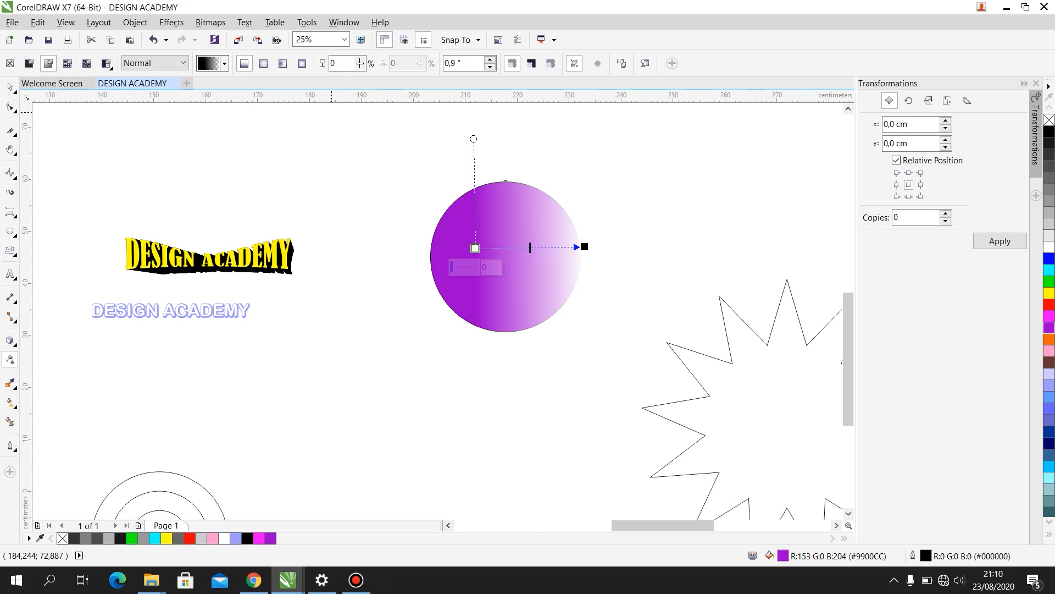
- Try elliptical, conical and rectangular fountain transparency on the purple circle, centering the elliptical one on the circle
{"action": "left_click", "coordinate": [224, 63]}
{"action": "left_click", "coordinate": [224, 63]}
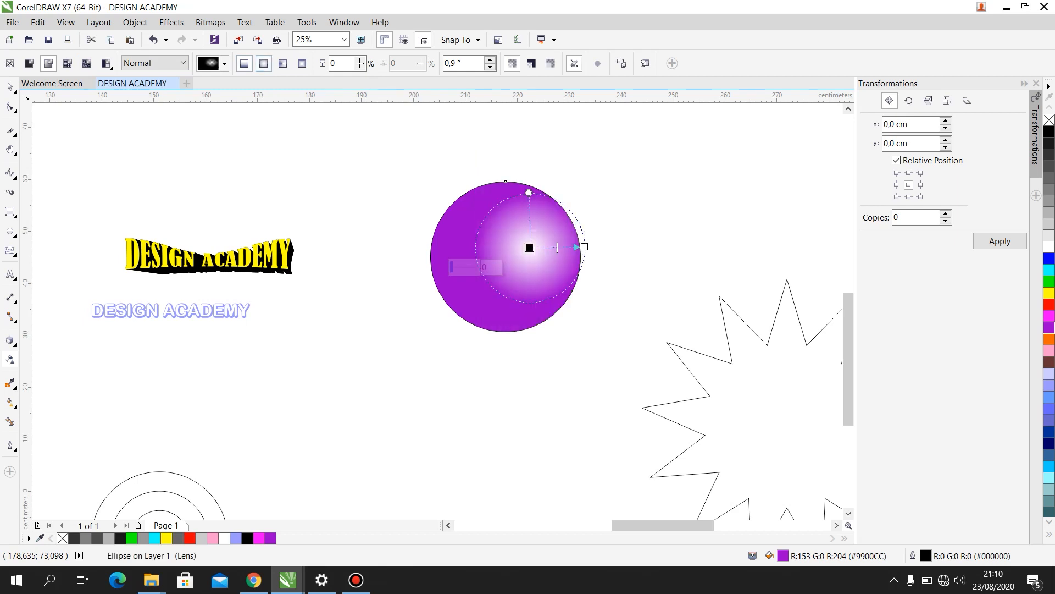
{"action": "left_click_drag", "start_coordinate": [530, 248], "coordinate": [505, 257]}
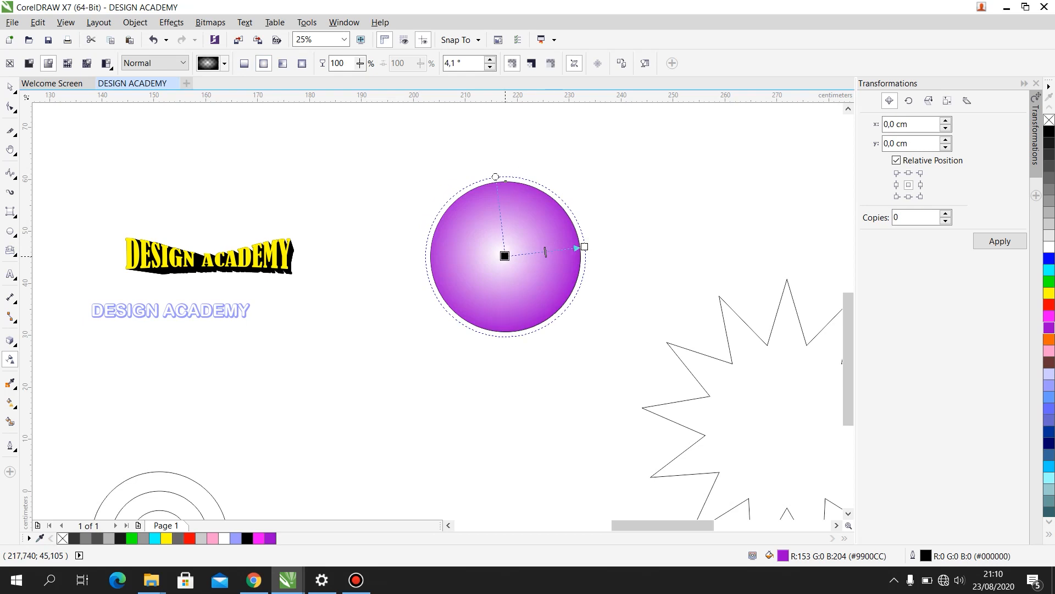
{"action": "left_click", "coordinate": [283, 63]}
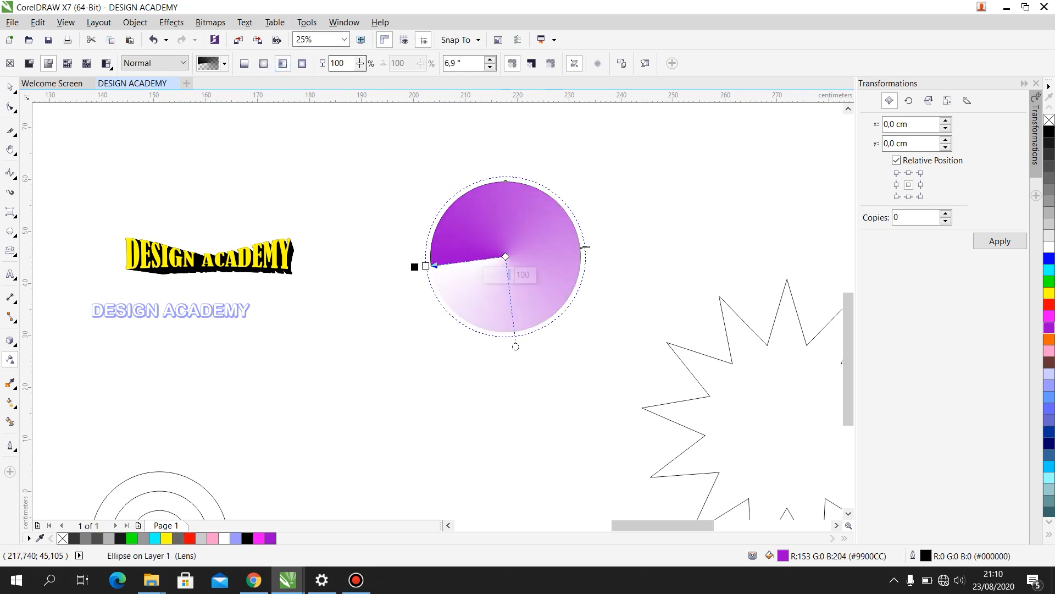
{"action": "left_click", "coordinate": [302, 63]}
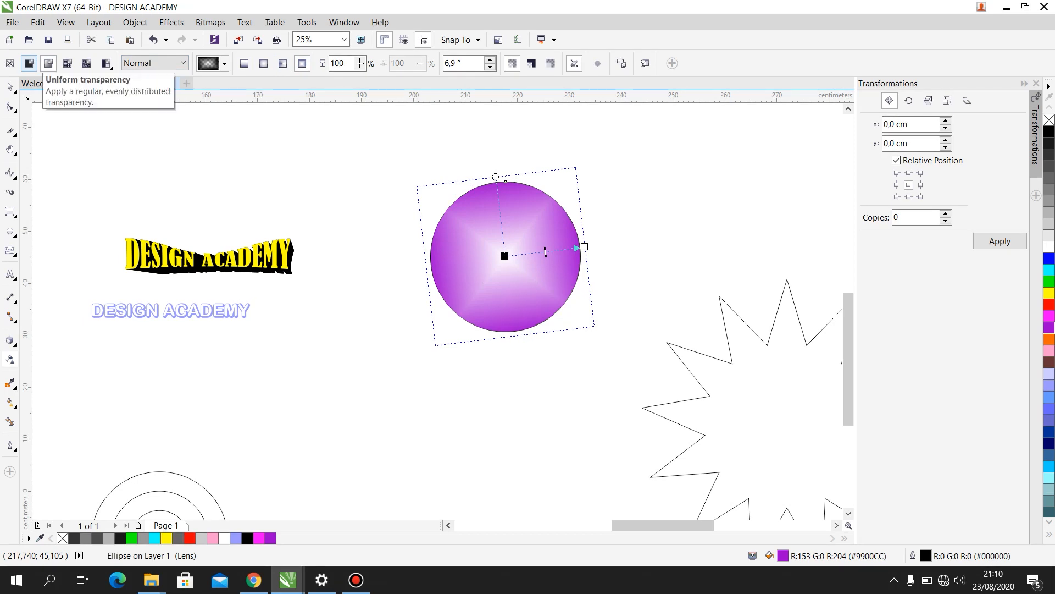
- Apply uniform transparency to the purple circle, trying levels 90 and 5, and set it to 50
{"action": "left_click", "coordinate": [29, 64]}
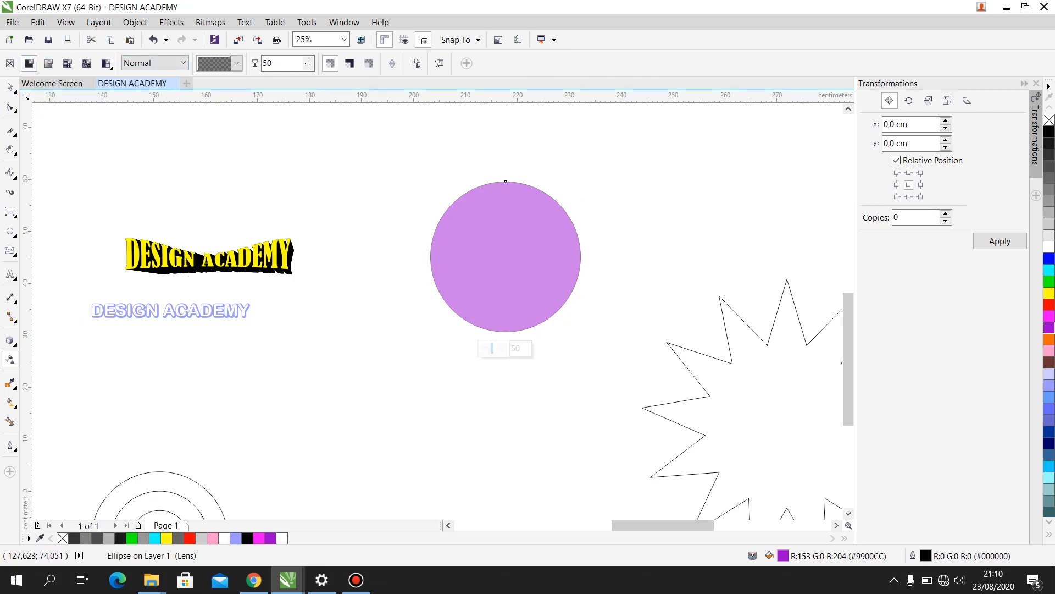
{"action": "left_click", "coordinate": [236, 63]}
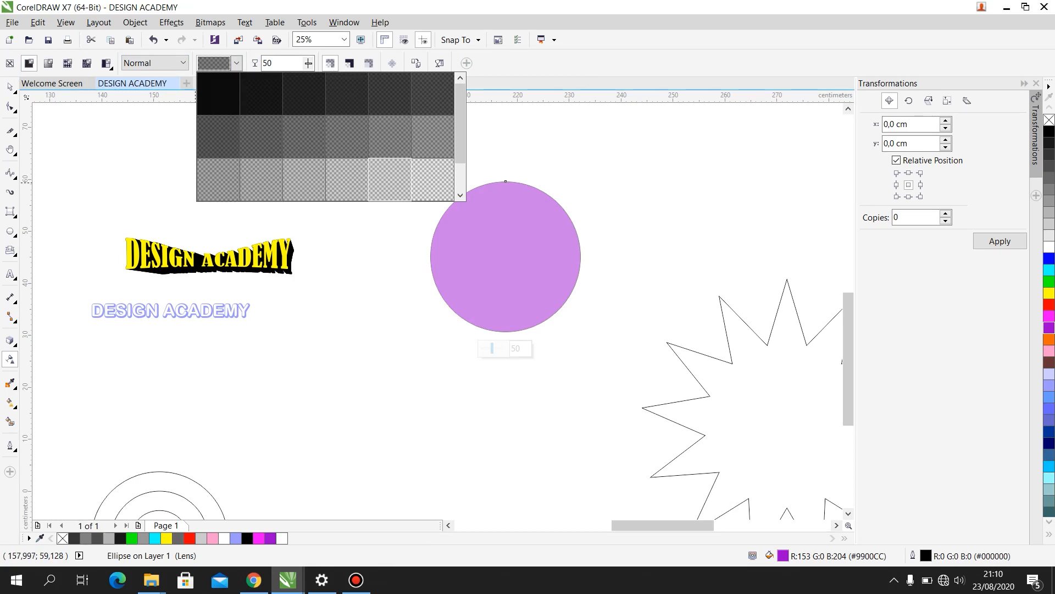
{"action": "left_click", "coordinate": [432, 180]}
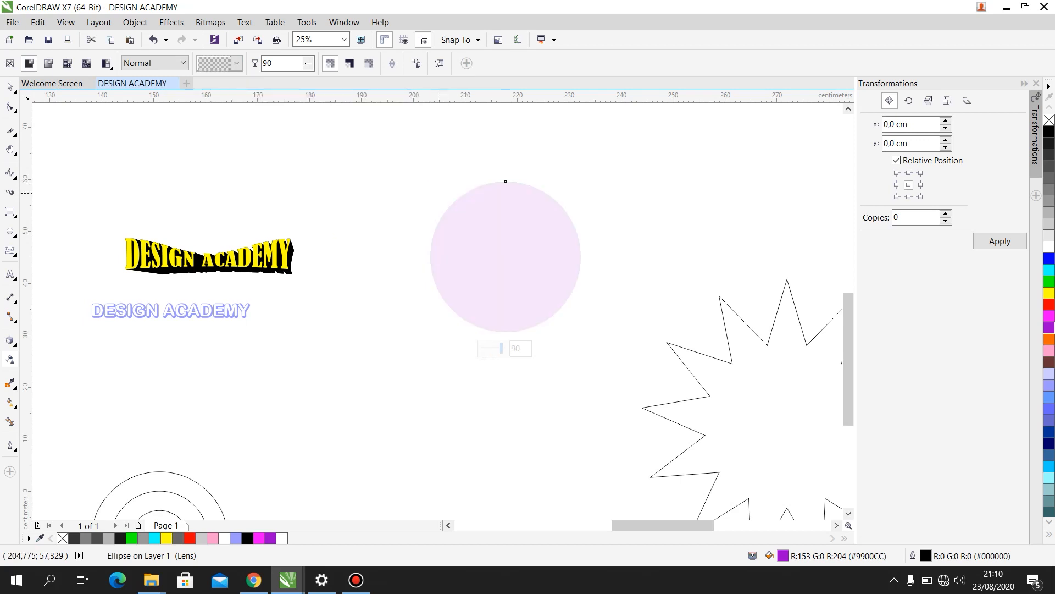
{"action": "left_click", "coordinate": [237, 63]}
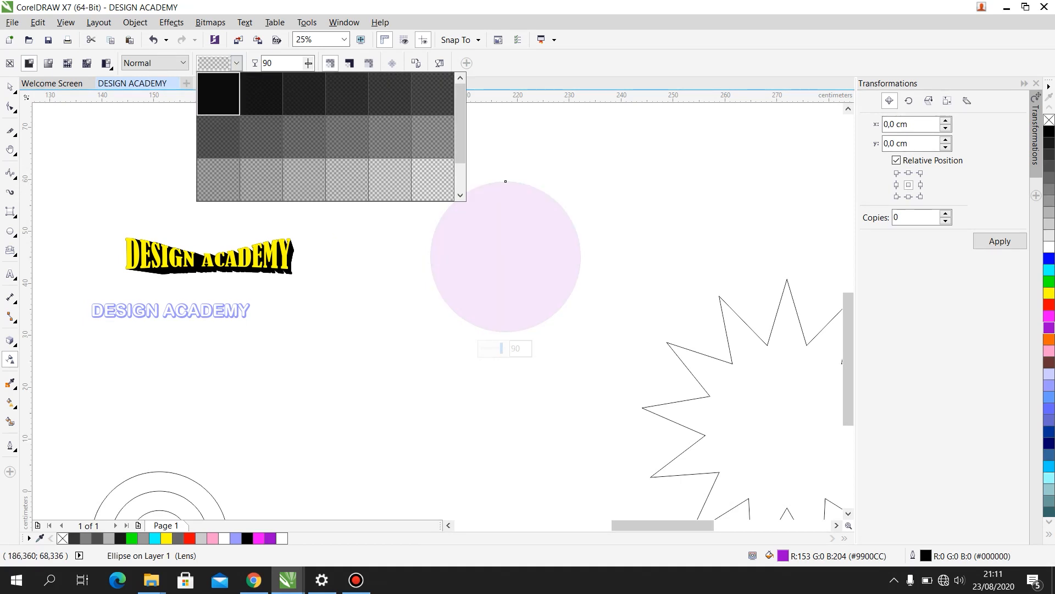
{"action": "left_click", "coordinate": [218, 94]}
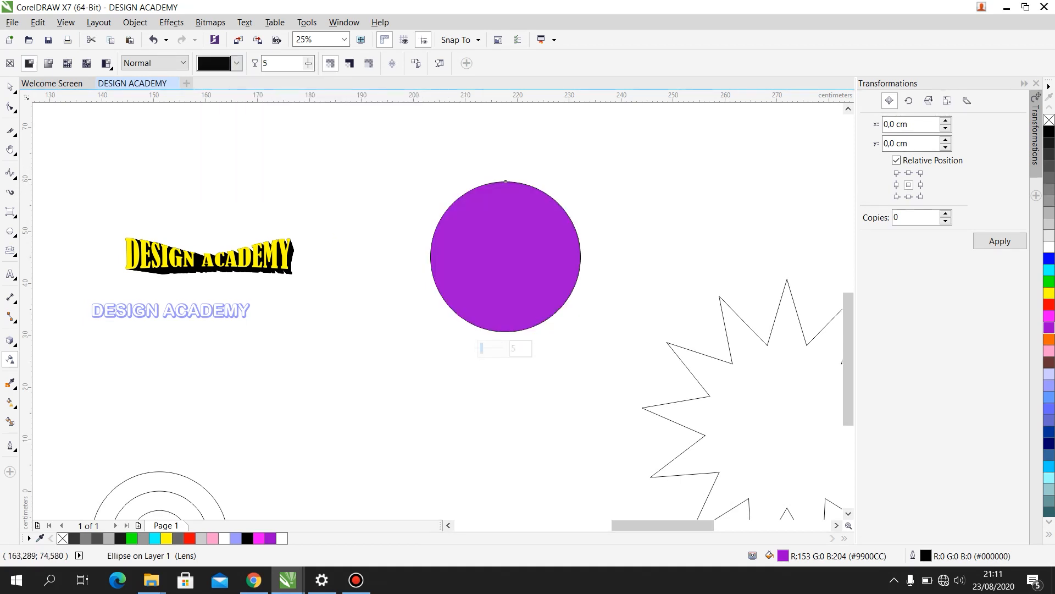
{"action": "left_click", "coordinate": [236, 62]}
{"action": "left_click", "coordinate": [389, 136]}
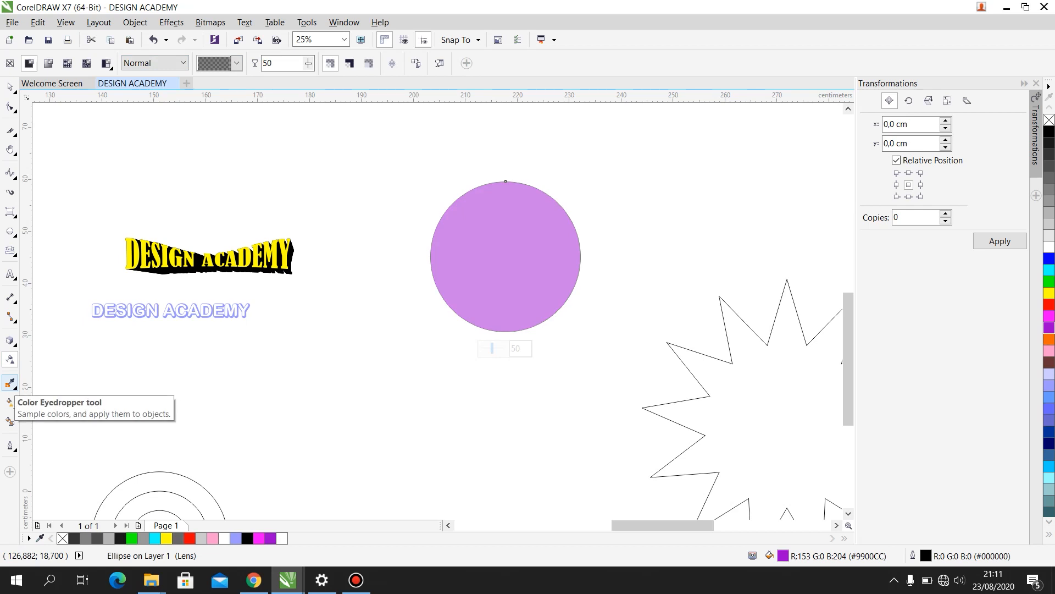
{"action": "left_click", "coordinate": [10, 383]}
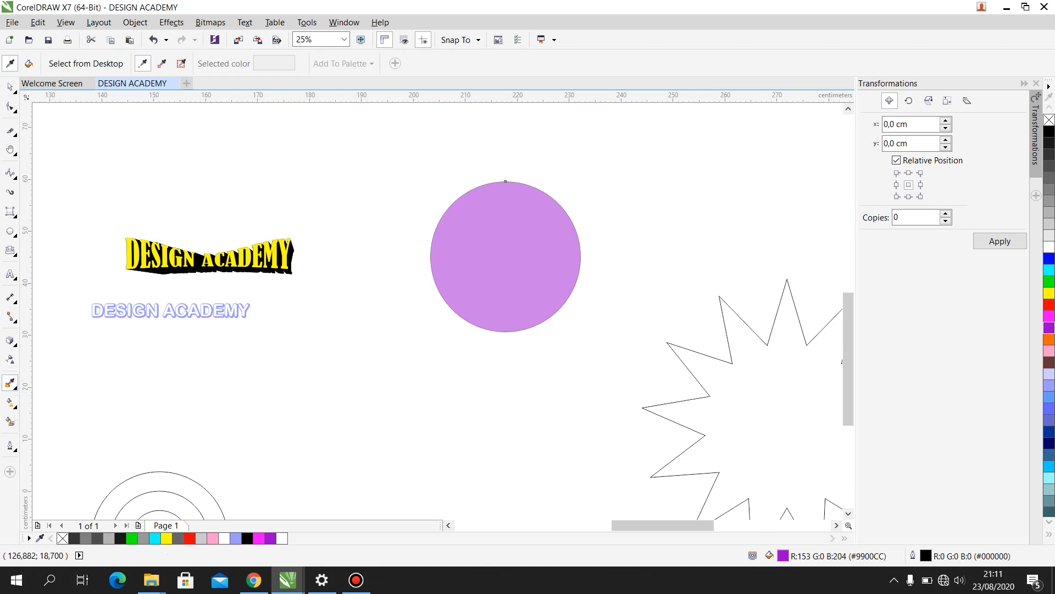
{"action": "left_click", "coordinate": [10, 86]}
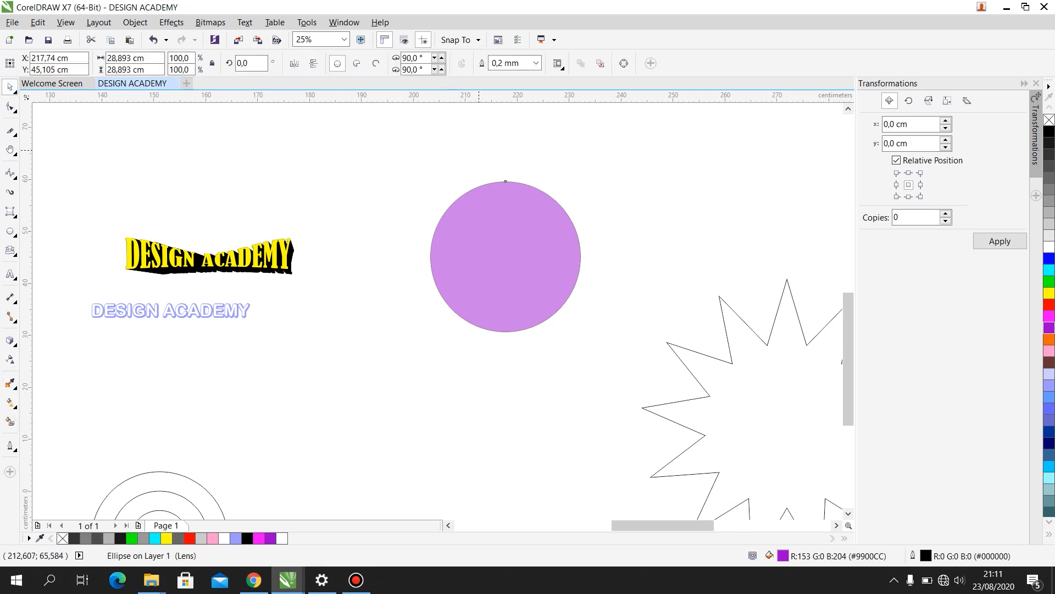
{"action": "left_click", "coordinate": [480, 145]}
- Switch to the New folder window in File Explorer and display its files as extra large icons
{"action": "left_click", "coordinate": [1006, 7]}
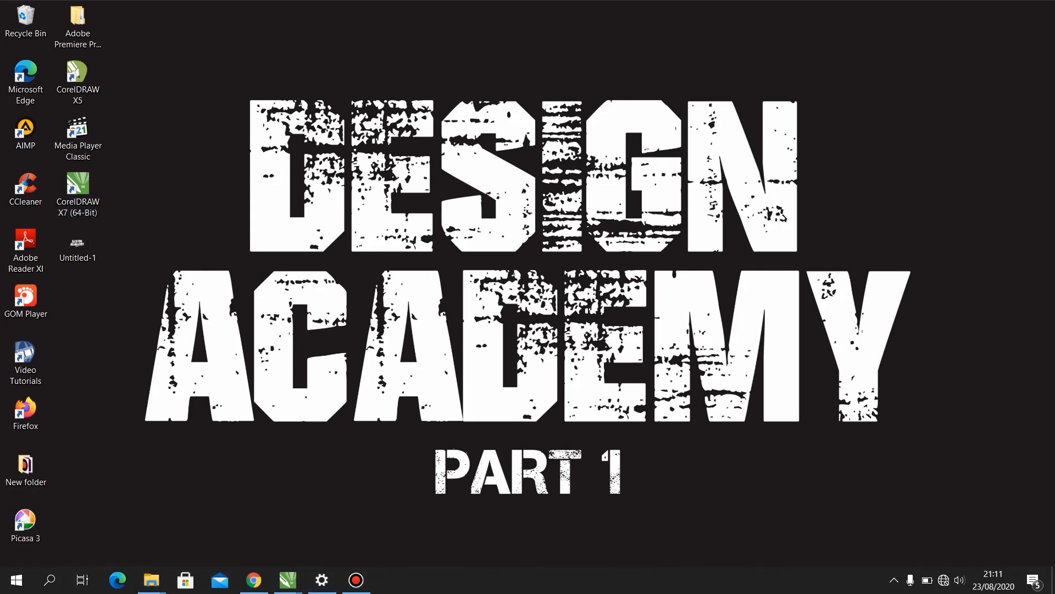
{"action": "mouse_move", "coordinate": [152, 579]}
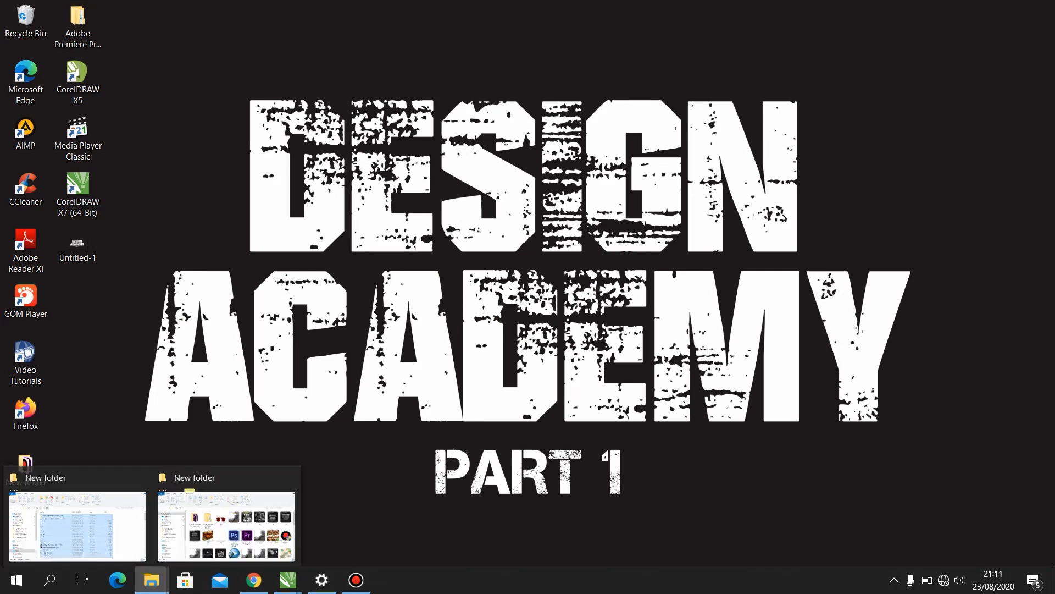
{"action": "left_click", "coordinate": [77, 525]}
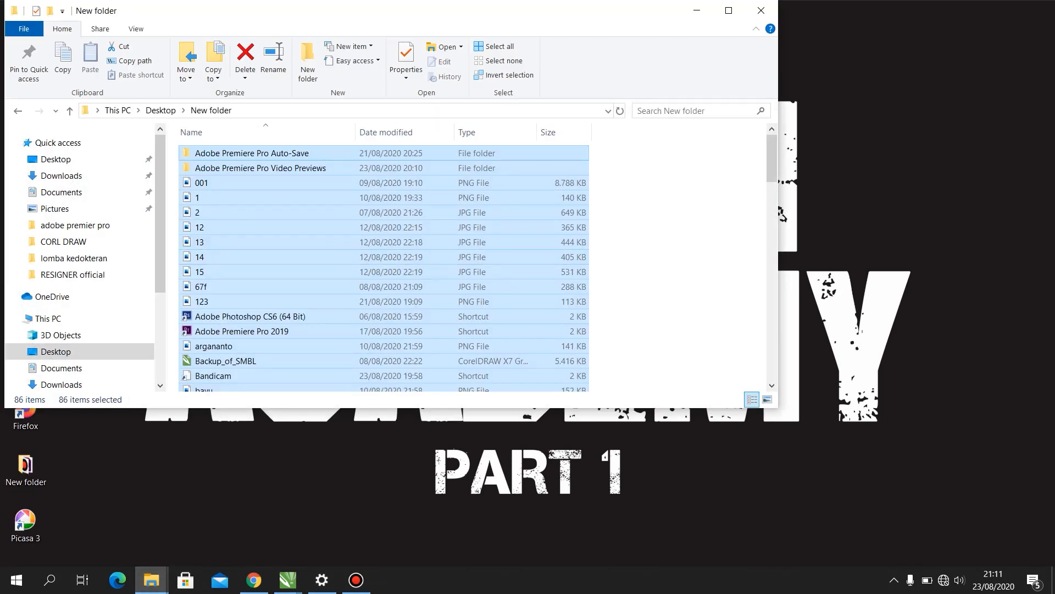
{"action": "left_click", "coordinate": [654, 256]}
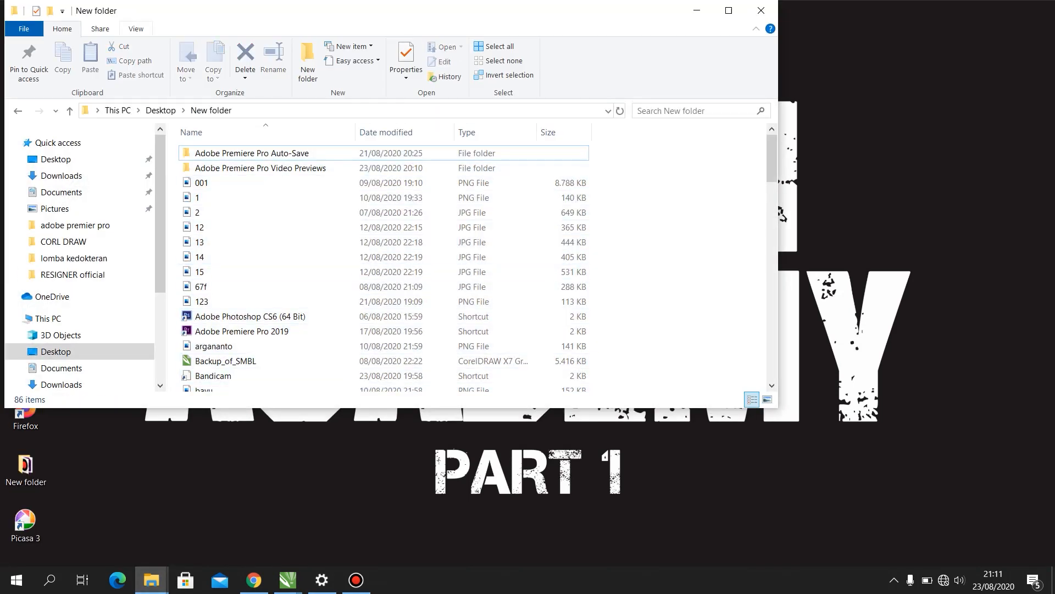
{"action": "left_click", "coordinate": [135, 28]}
{"action": "left_click", "coordinate": [148, 48]}
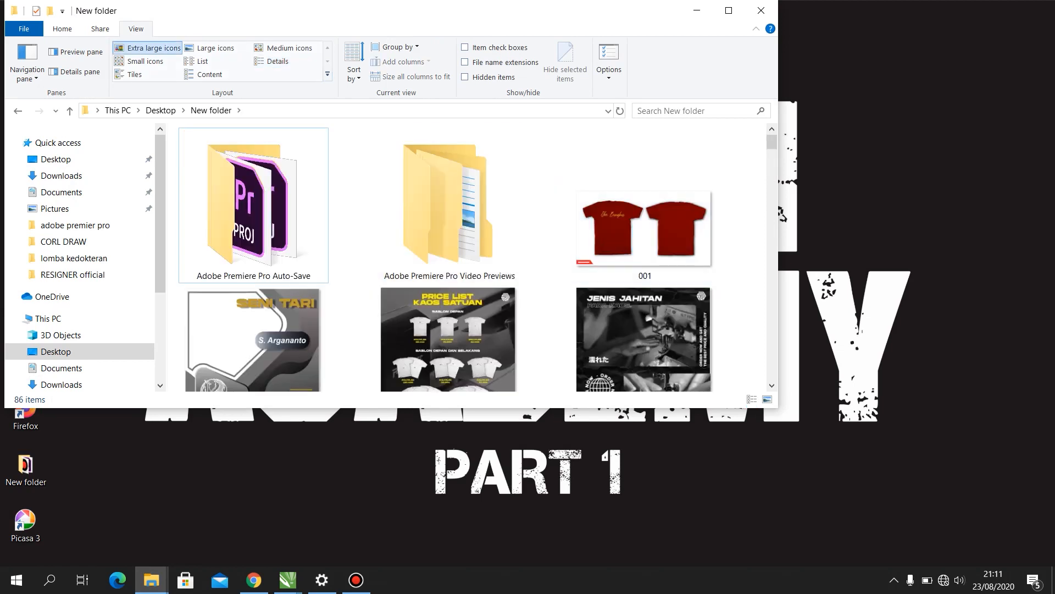
- Bring the orange and green DESIGN ACADEMY poster image from the folder into the CorelDRAW document, below the purple circle
{"action": "scroll", "coordinate": [643, 220], "scroll_direction": "down", "scroll_amount": 15}
{"action": "left_click_drag", "start_coordinate": [772, 197], "coordinate": [772, 200]}
{"action": "left_click", "coordinate": [644, 231]}
{"action": "left_click_drag", "start_coordinate": [645, 231], "coordinate": [442, 380]}
{"action": "scroll", "coordinate": [468, 368], "scroll_direction": "up", "scroll_amount": 3}
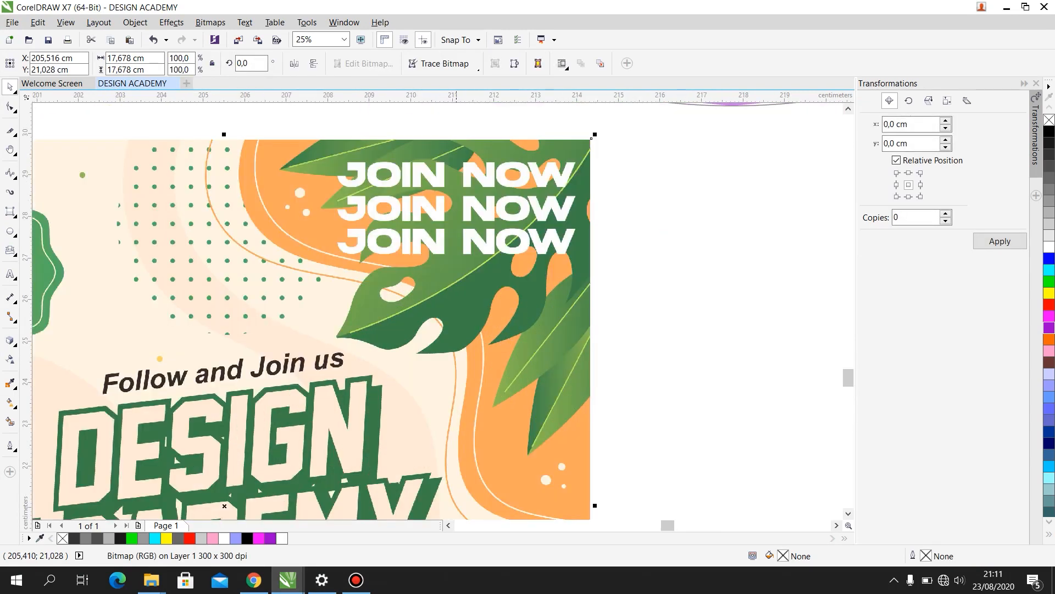
{"action": "scroll", "coordinate": [222, 506], "scroll_direction": "down", "scroll_amount": 3}
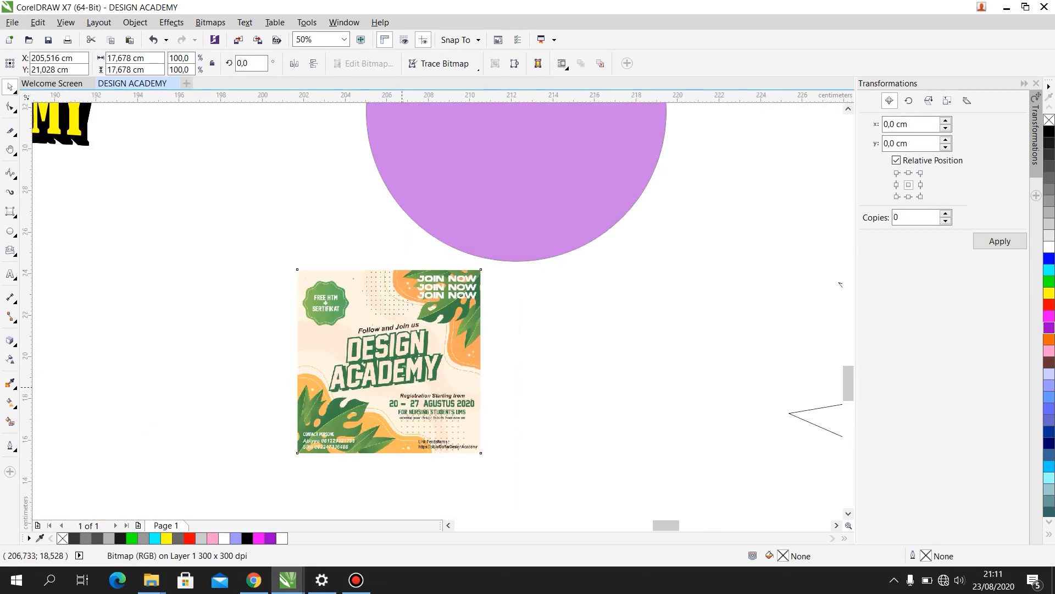
- Sample the light green of the leaf near the poster's right edge with the Color Eyedropper tool
{"action": "scroll", "coordinate": [402, 387], "scroll_direction": "up", "scroll_amount": 2}
{"action": "left_click", "coordinate": [10, 383]}
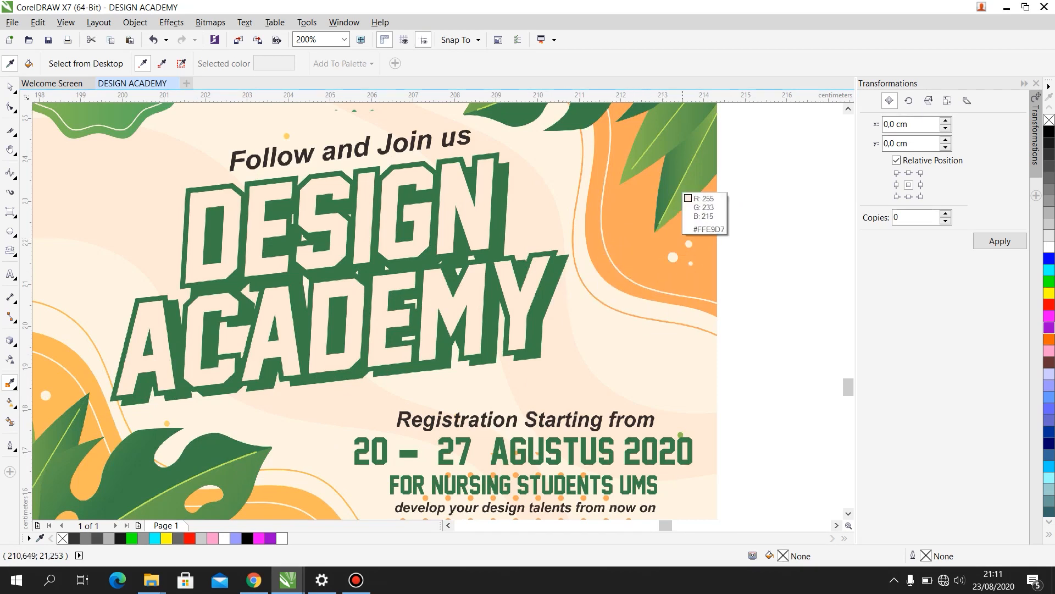
{"action": "left_click", "coordinate": [682, 201]}
{"action": "scroll", "coordinate": [447, 340], "scroll_direction": "down", "scroll_amount": 2}
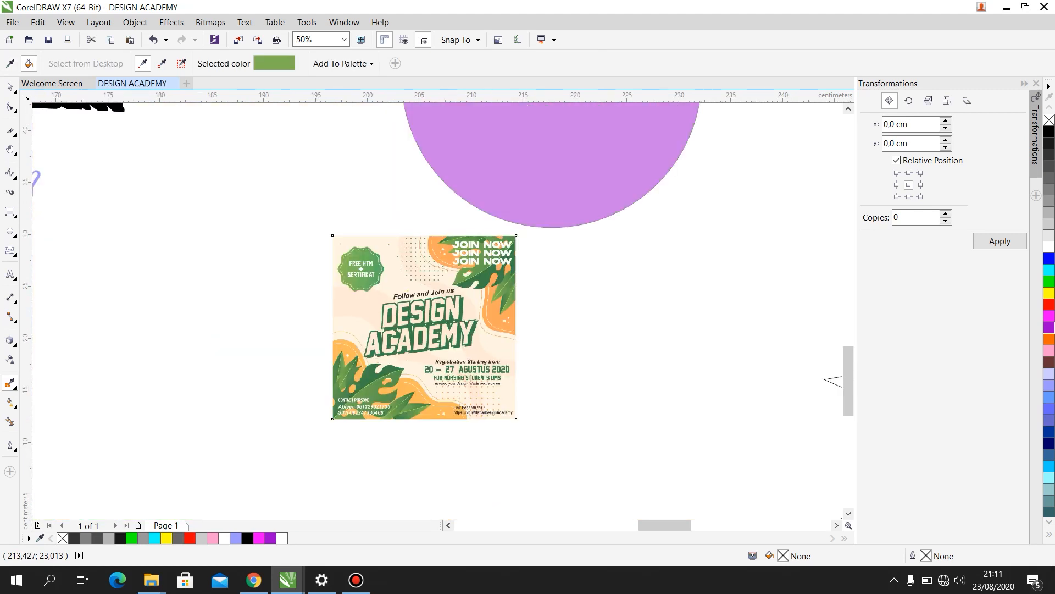
{"action": "scroll", "coordinate": [518, 268], "scroll_direction": "down", "scroll_amount": 2}
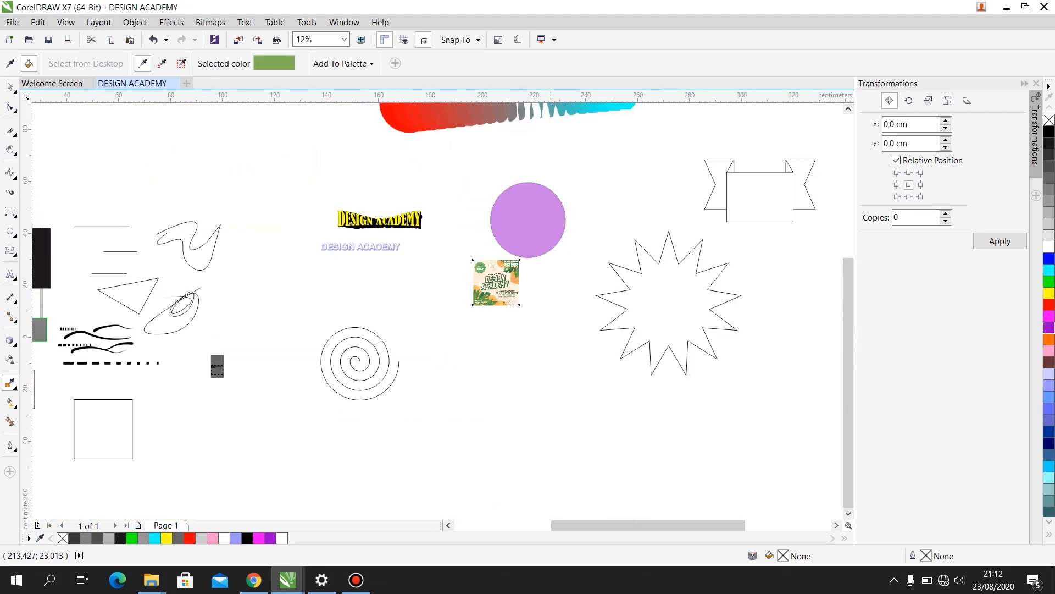
- Fill the purple circle with the sampled light green
{"action": "scroll", "coordinate": [557, 224], "scroll_direction": "up", "scroll_amount": 4}
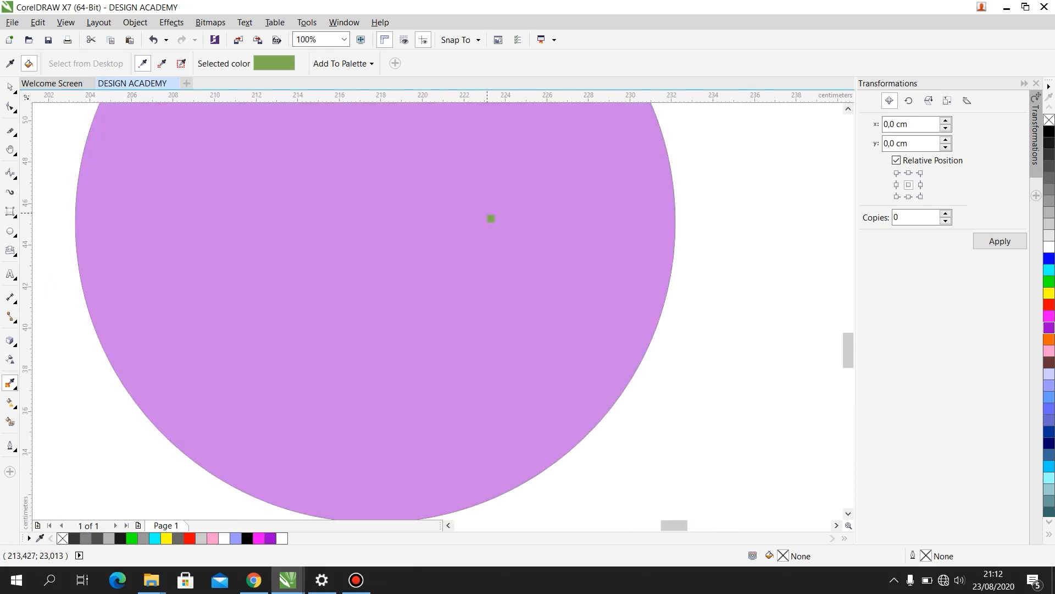
{"action": "left_click", "coordinate": [492, 218]}
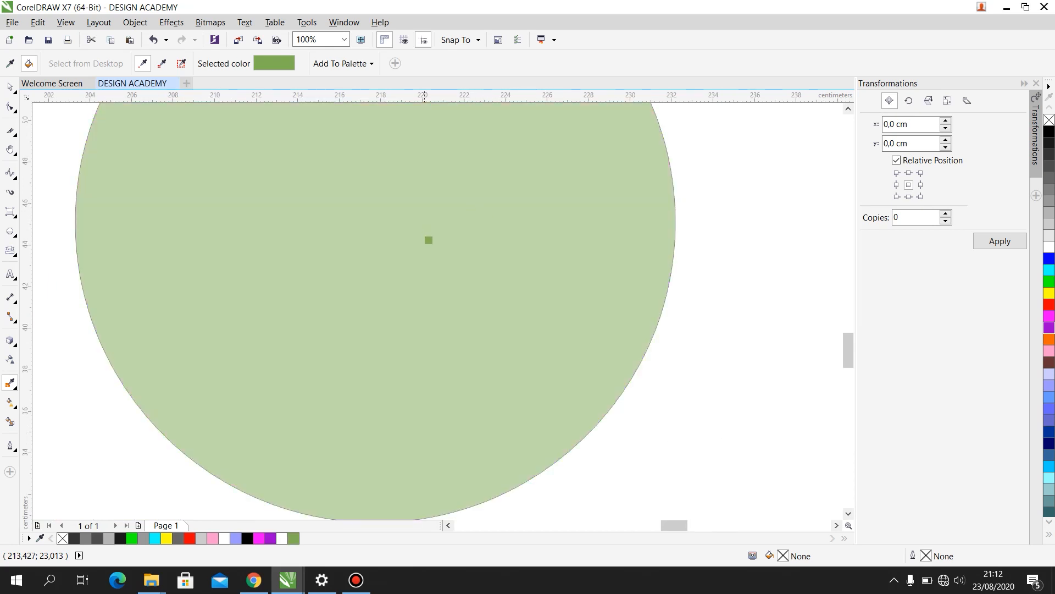
{"action": "scroll", "coordinate": [431, 243], "scroll_direction": "down", "scroll_amount": 2}
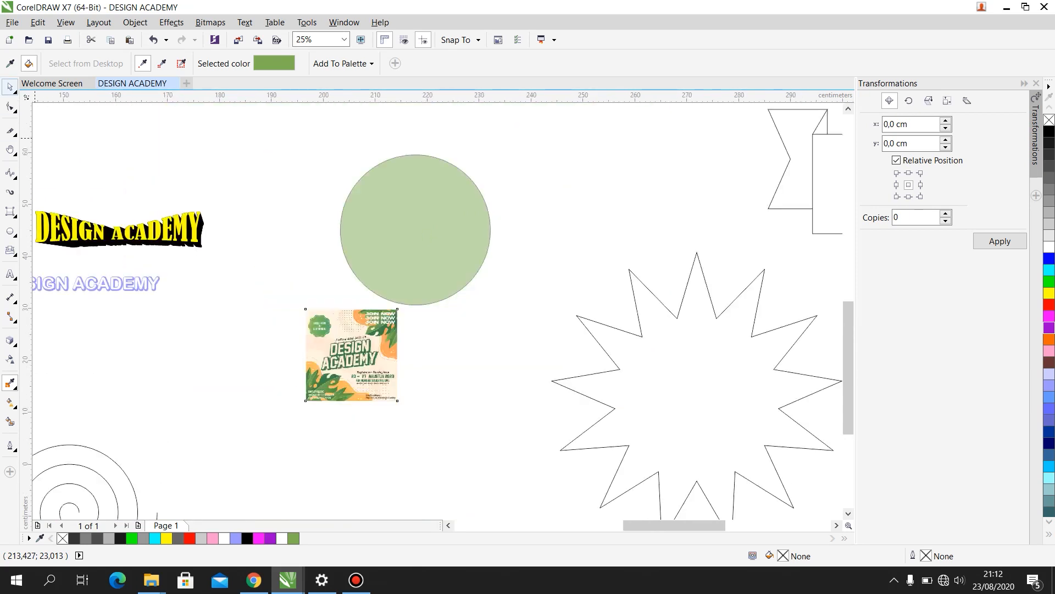
- Try a vector pattern on the light green circle with the Interactive Fill tool and replace it with a bitmap pattern
{"action": "key", "text": "space"}
{"action": "scroll", "coordinate": [437, 194], "scroll_direction": "up", "scroll_amount": 1}
{"action": "left_click", "coordinate": [10, 402]}
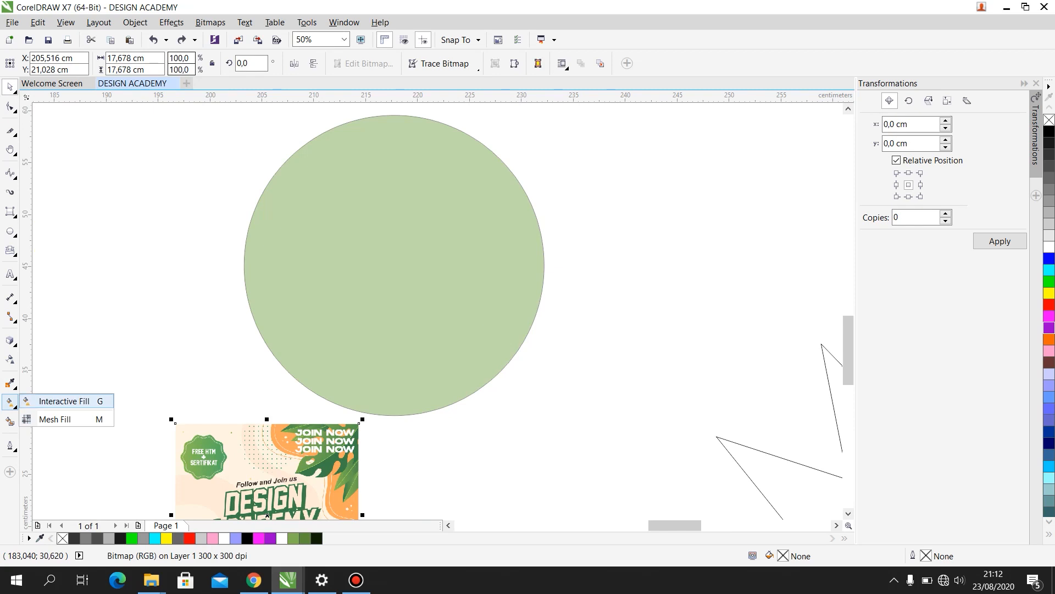
{"action": "left_click", "coordinate": [58, 401]}
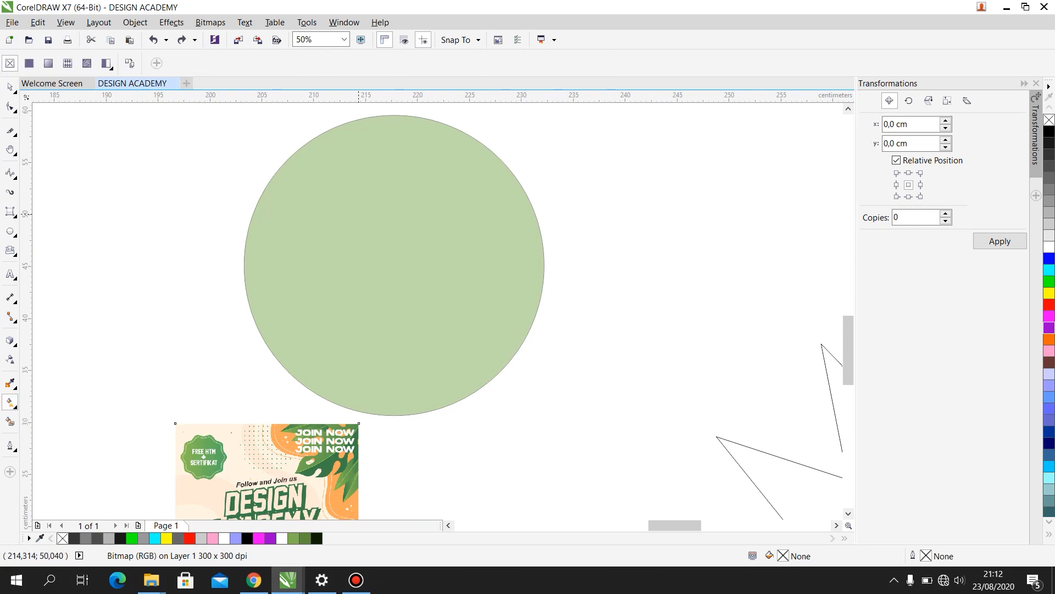
{"action": "left_click", "coordinate": [410, 233]}
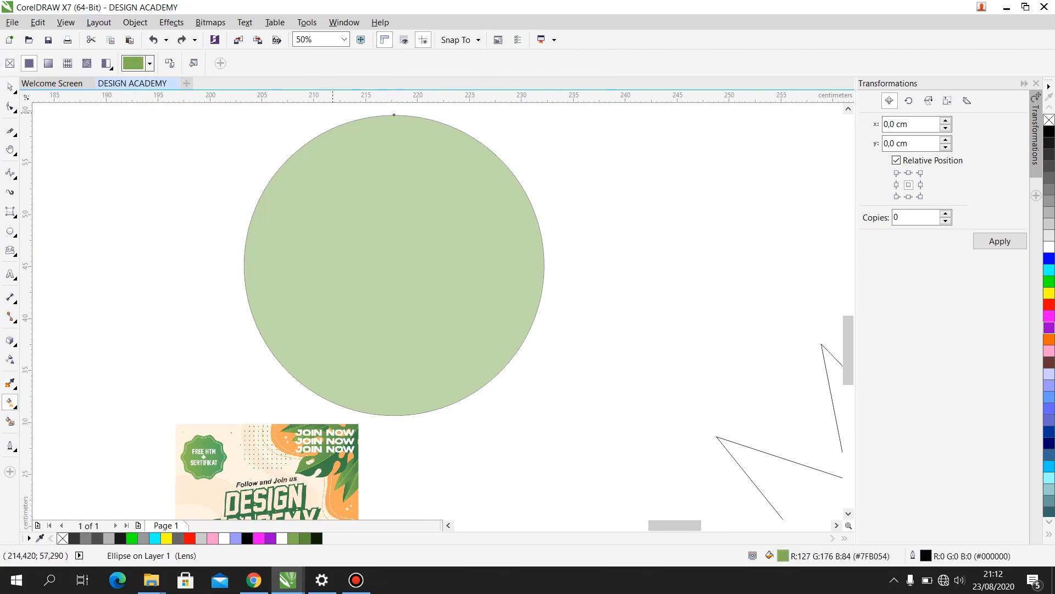
{"action": "left_click", "coordinate": [48, 63]}
{"action": "left_click", "coordinate": [68, 63]}
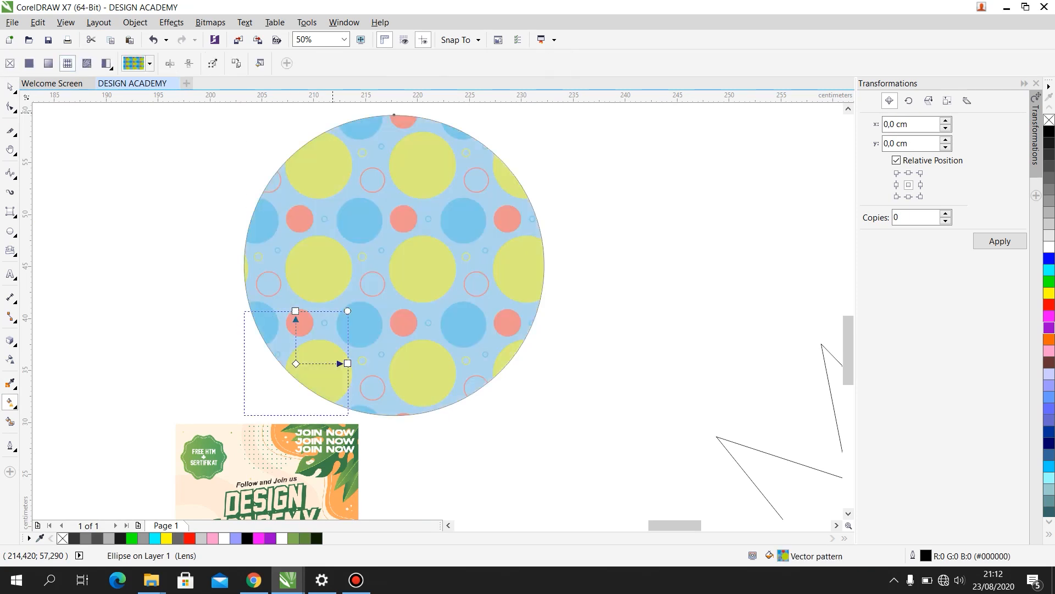
{"action": "left_click", "coordinate": [87, 63]}
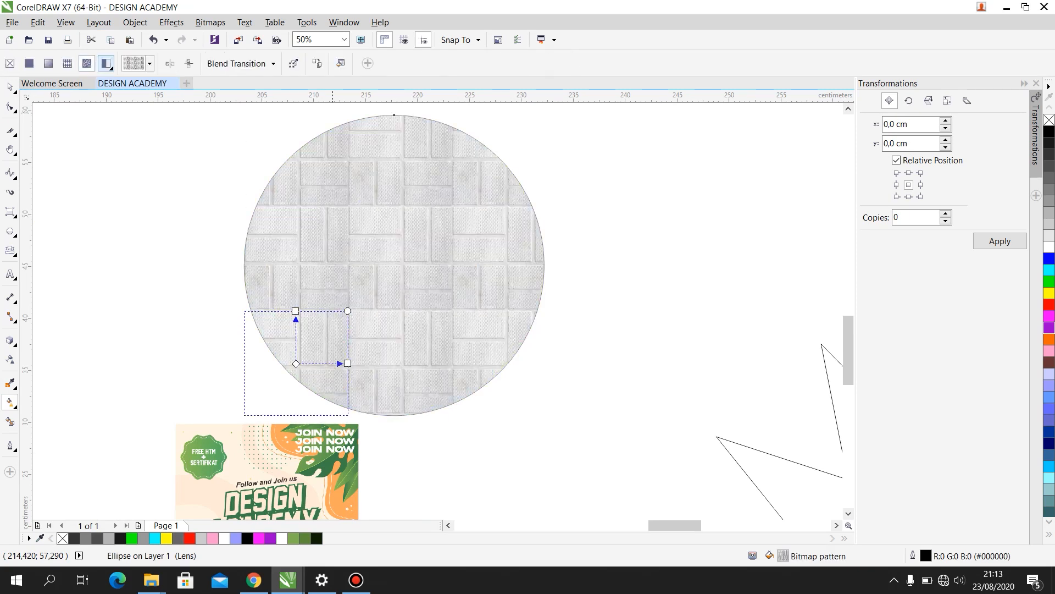
- Try a two-color pattern fill on the circle and return to the bitmap pattern, viewing the available pattern choices
{"action": "left_click", "coordinate": [106, 63]}
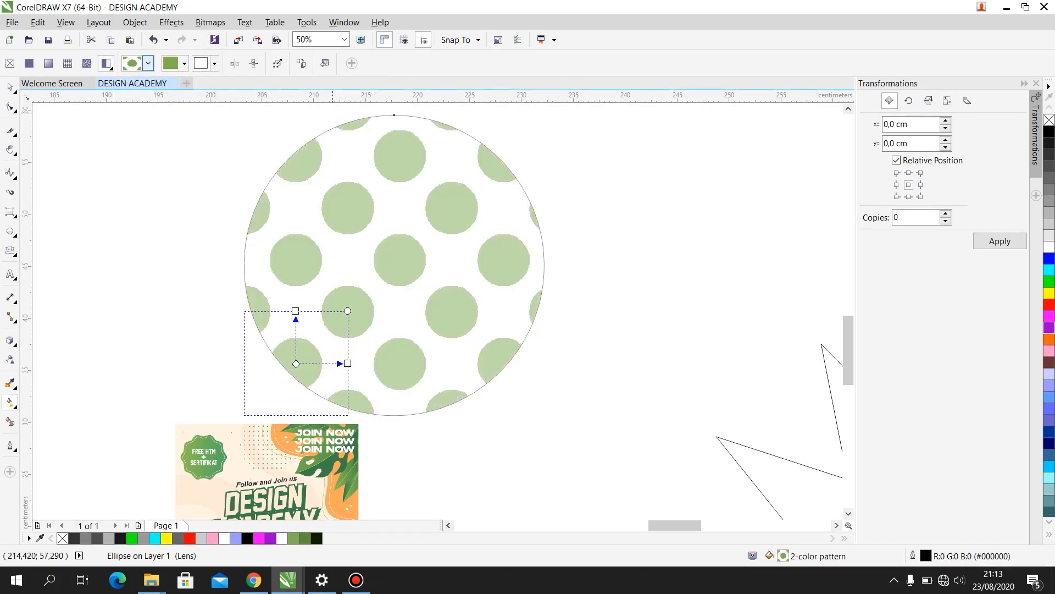
{"action": "left_click", "coordinate": [148, 63]}
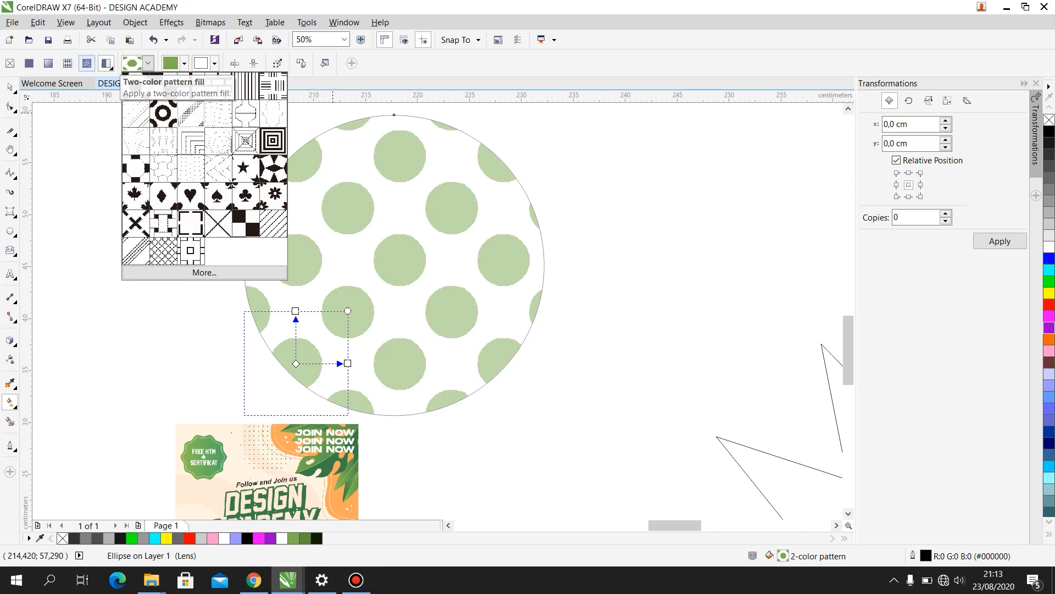
{"action": "left_click", "coordinate": [87, 63]}
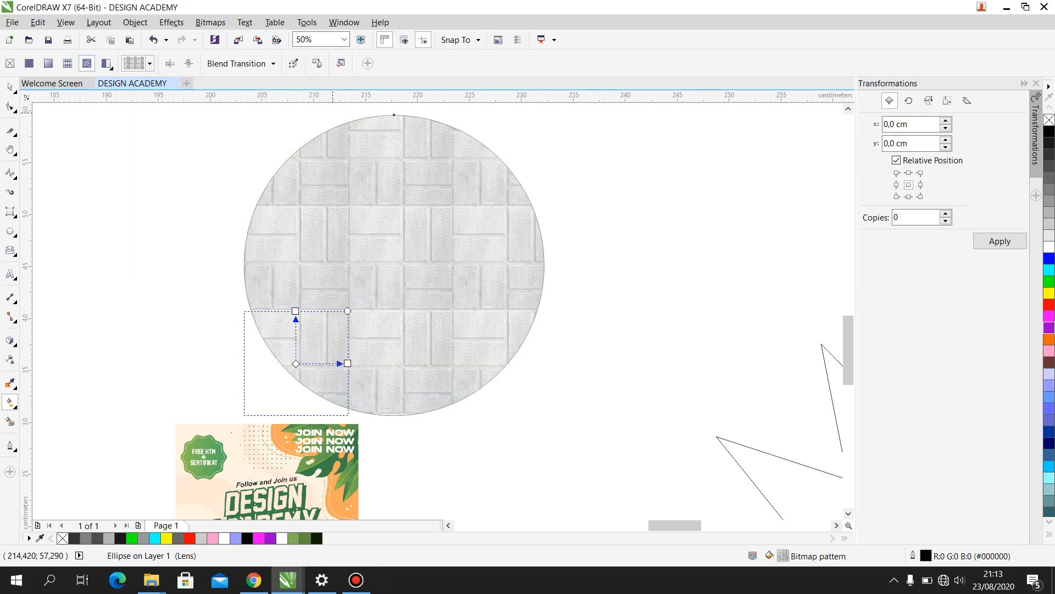
{"action": "left_click", "coordinate": [149, 64]}
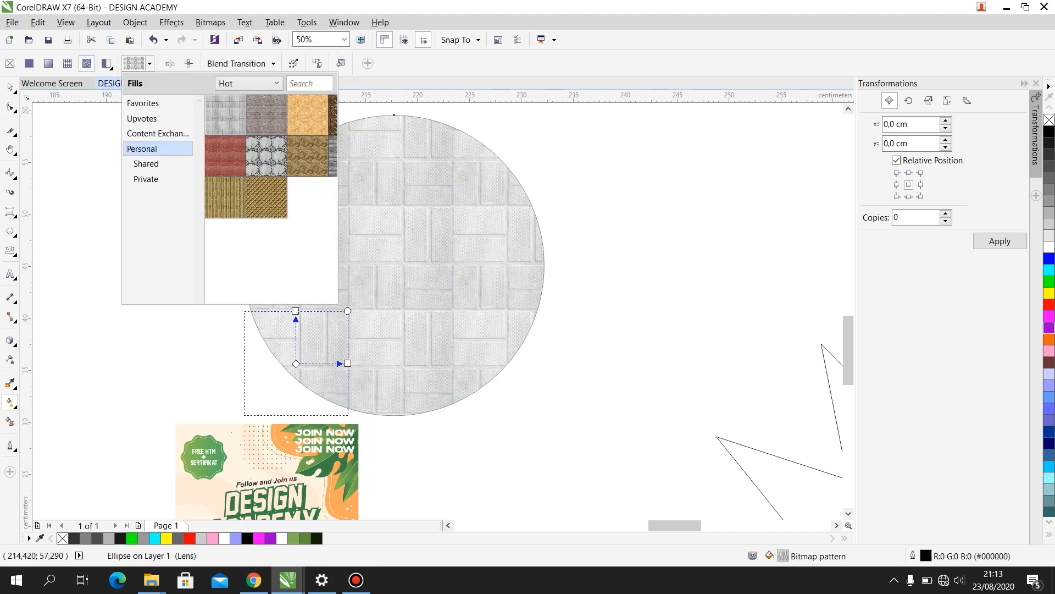
{"action": "left_click", "coordinate": [48, 63]}
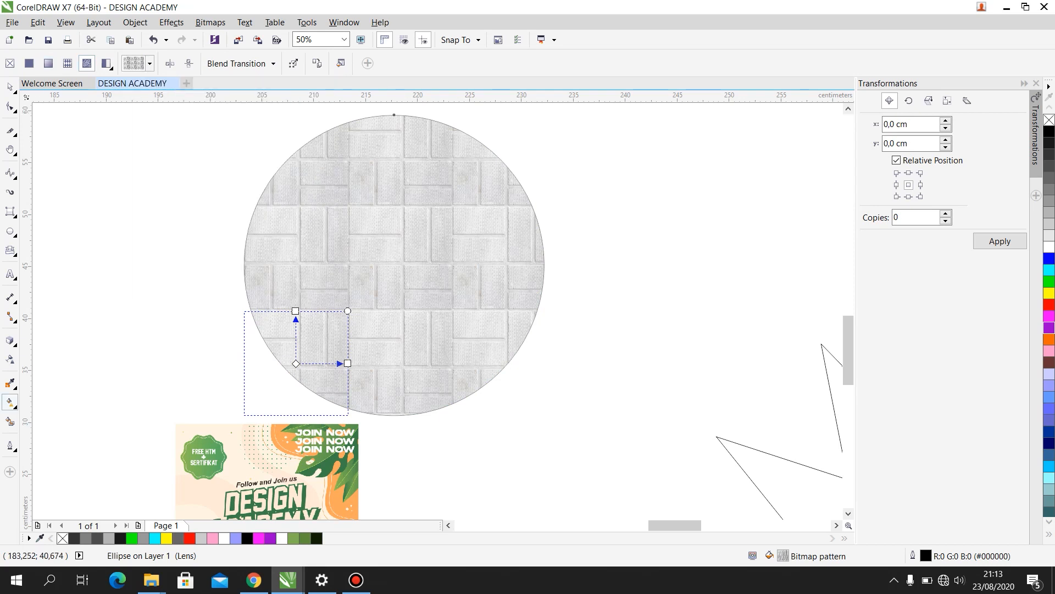
- Try the Mesh Fill tool on the circle with the bitmap pattern
{"action": "left_click", "coordinate": [14, 406]}
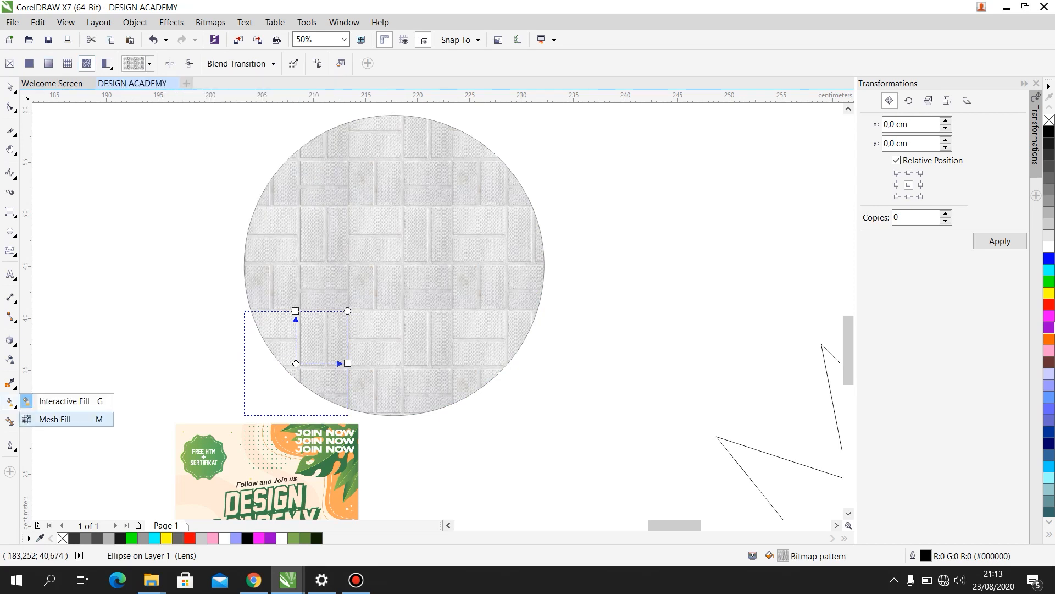
{"action": "left_click", "coordinate": [55, 419]}
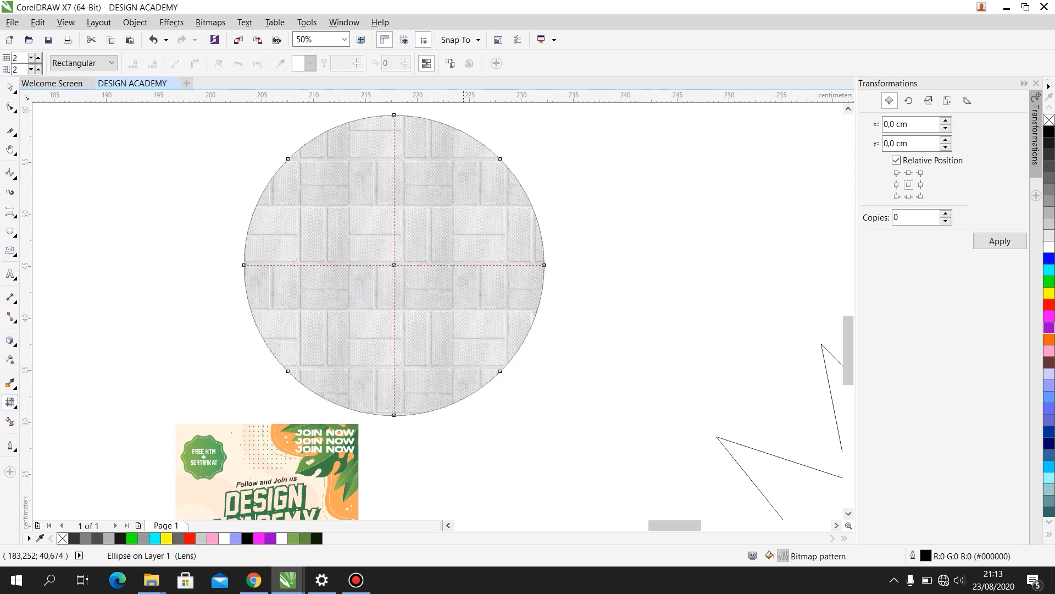
{"action": "scroll", "coordinate": [547, 160], "scroll_direction": "down", "scroll_amount": 2}
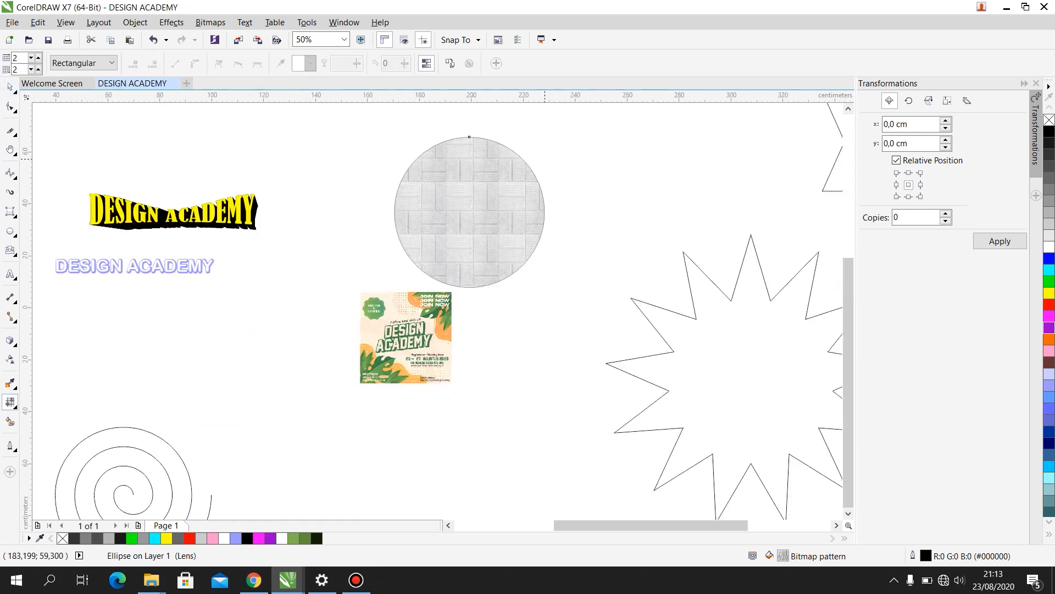
{"action": "scroll", "coordinate": [620, 158], "scroll_direction": "up", "scroll_amount": 2}
{"action": "scroll", "coordinate": [618, 164], "scroll_direction": "down", "scroll_amount": 2}
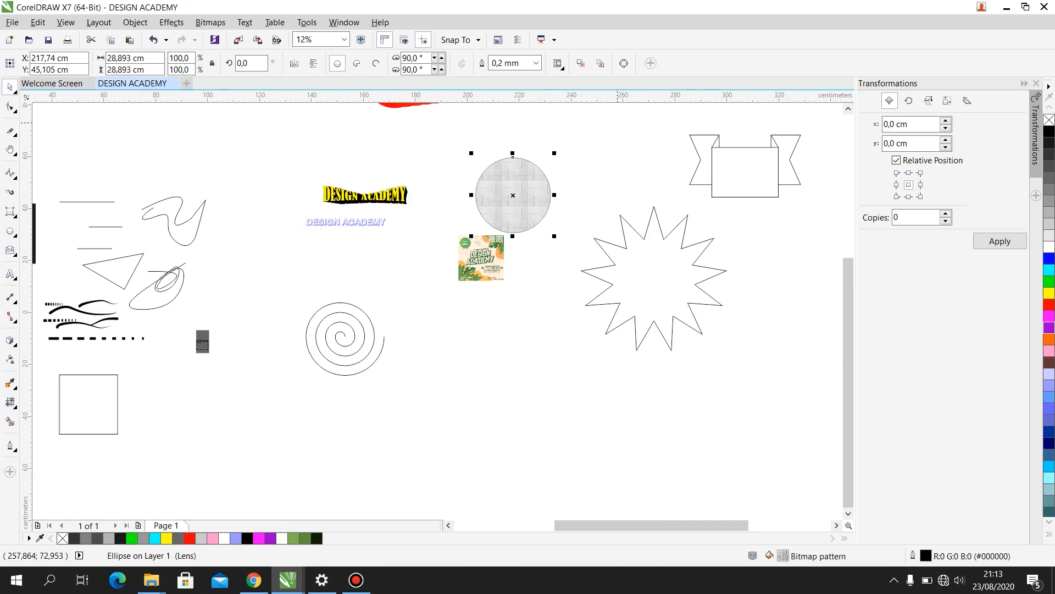
- Draw a circle about 30 cm wide between the patterned circle and the ribbon banner, with yellow fill and outline
{"action": "scroll", "coordinate": [616, 131], "scroll_direction": "up", "scroll_amount": 1}
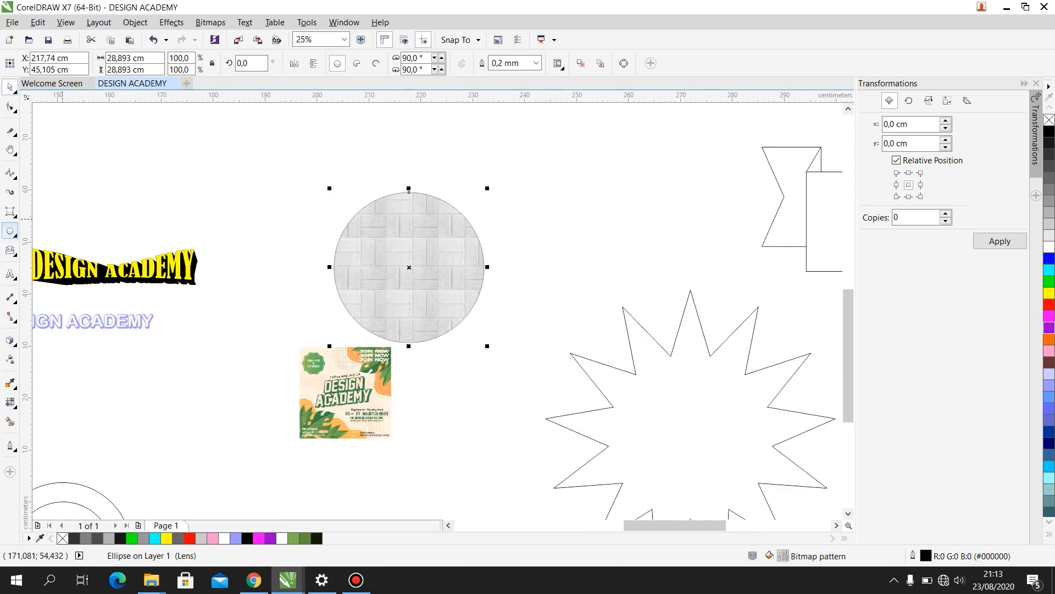
{"action": "left_click_drag", "start_coordinate": [560, 130], "coordinate": [722, 293]}
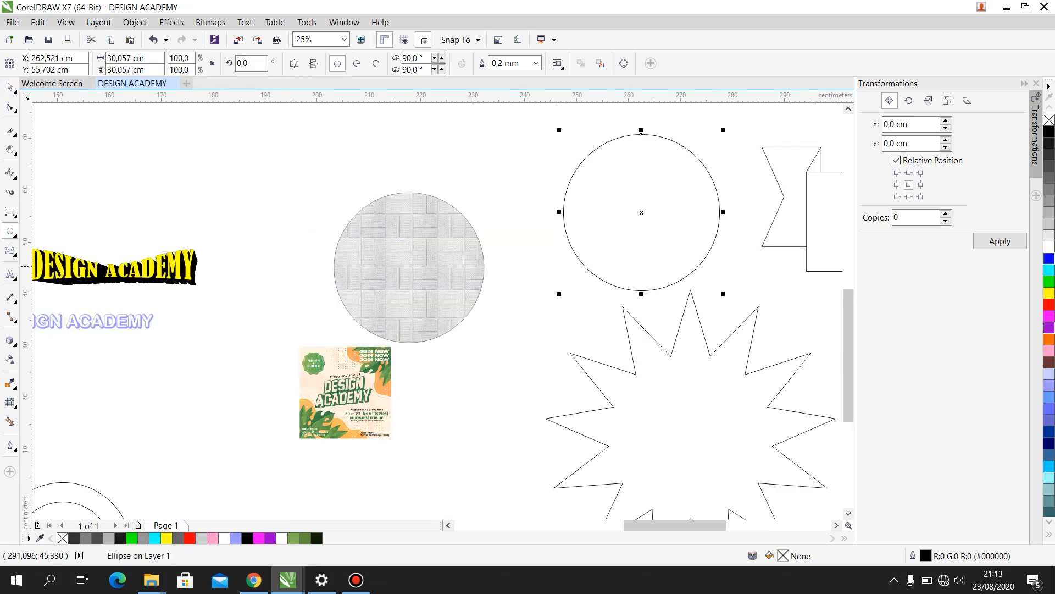
{"action": "left_click", "coordinate": [1048, 293]}
{"action": "scroll", "coordinate": [729, 171], "scroll_direction": "up", "scroll_amount": 1}
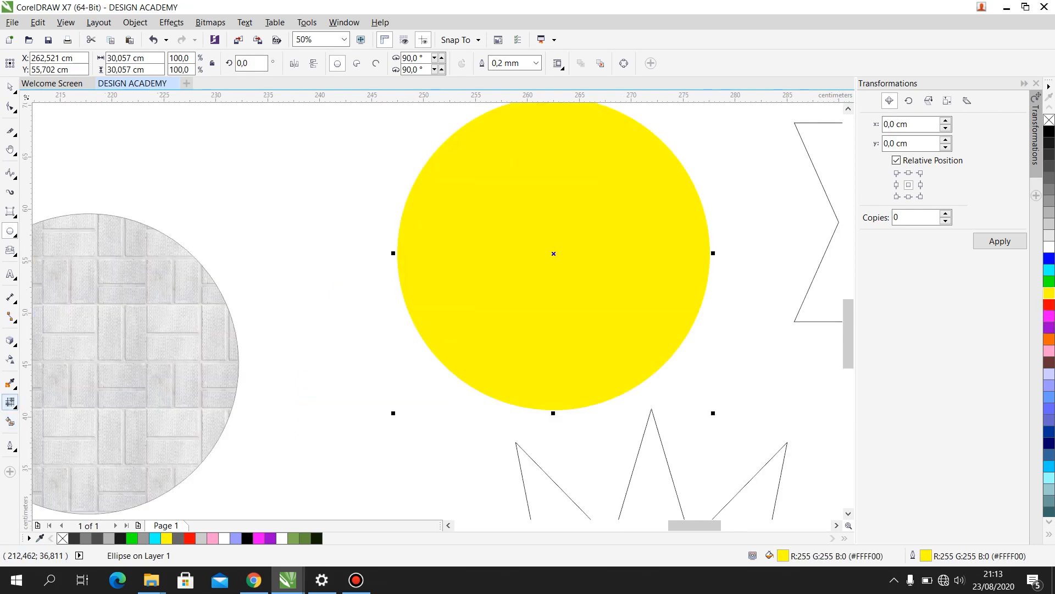
- Apply a rectangular Mesh Fill to the yellow circle and color its center node red, nudging the node slightly
{"action": "left_click", "coordinate": [10, 401]}
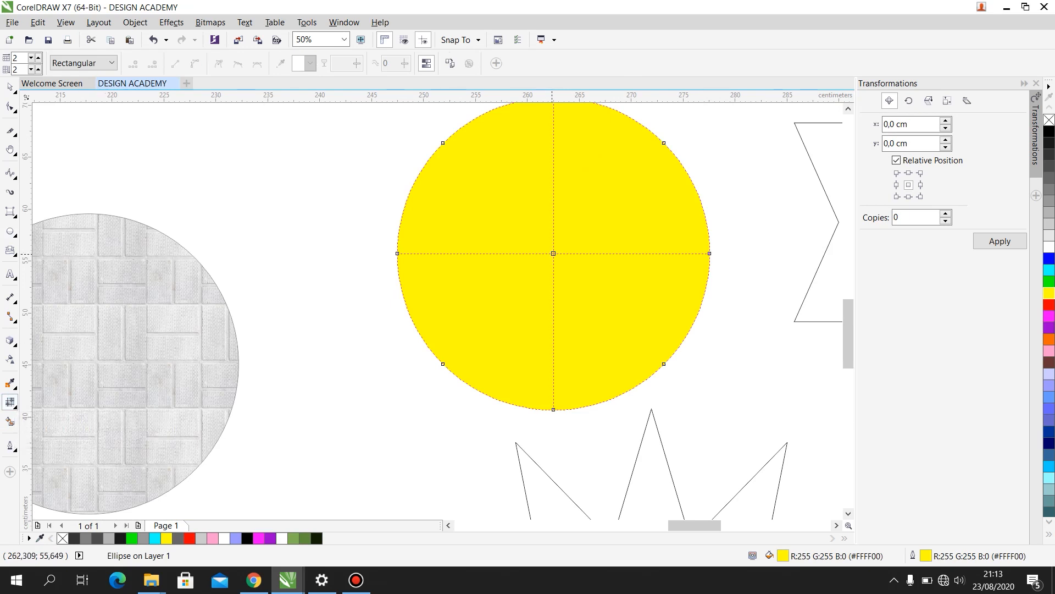
{"action": "left_click", "coordinate": [555, 254]}
{"action": "mouse_move", "coordinate": [555, 253]}
{"action": "left_mouse_down"}
{"action": "mouse_move", "coordinate": [557, 221]}
{"action": "mouse_move", "coordinate": [553, 253]}
{"action": "left_mouse_up"}
{"action": "left_click", "coordinate": [310, 63]}
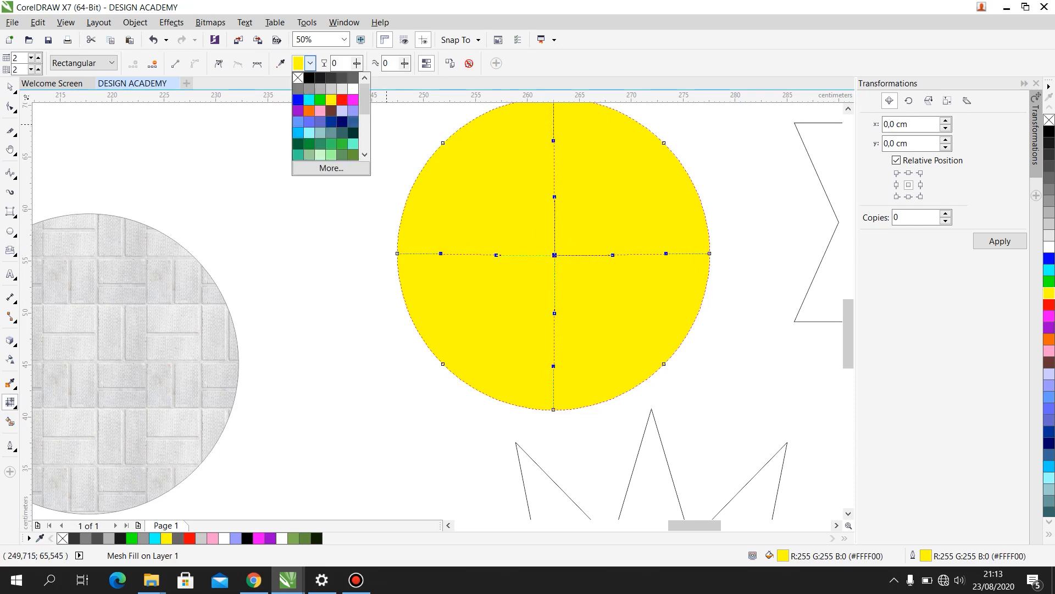
{"action": "left_click", "coordinate": [341, 88]}
{"action": "left_click", "coordinate": [310, 62]}
{"action": "left_click", "coordinate": [342, 99]}
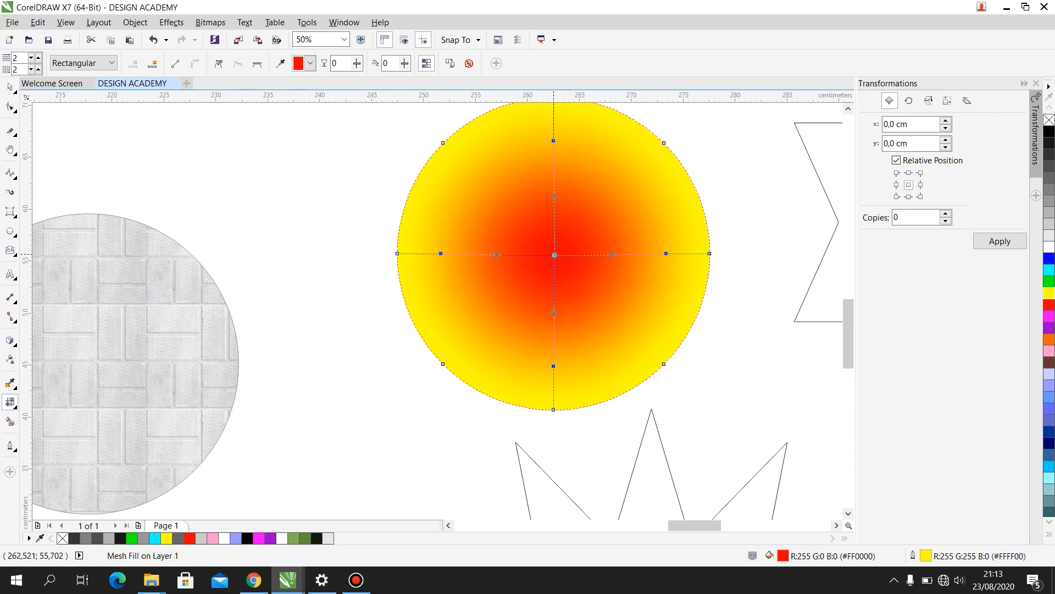
{"action": "mouse_move", "coordinate": [554, 255]}
{"action": "left_mouse_down"}
{"action": "mouse_move", "coordinate": [555, 264]}
{"action": "mouse_move", "coordinate": [557, 254]}
{"action": "left_mouse_up"}
- Add mesh intersections on all four sides of the red center, making a 4 by 4 mesh grid
{"action": "double_click", "coordinate": [645, 253]}
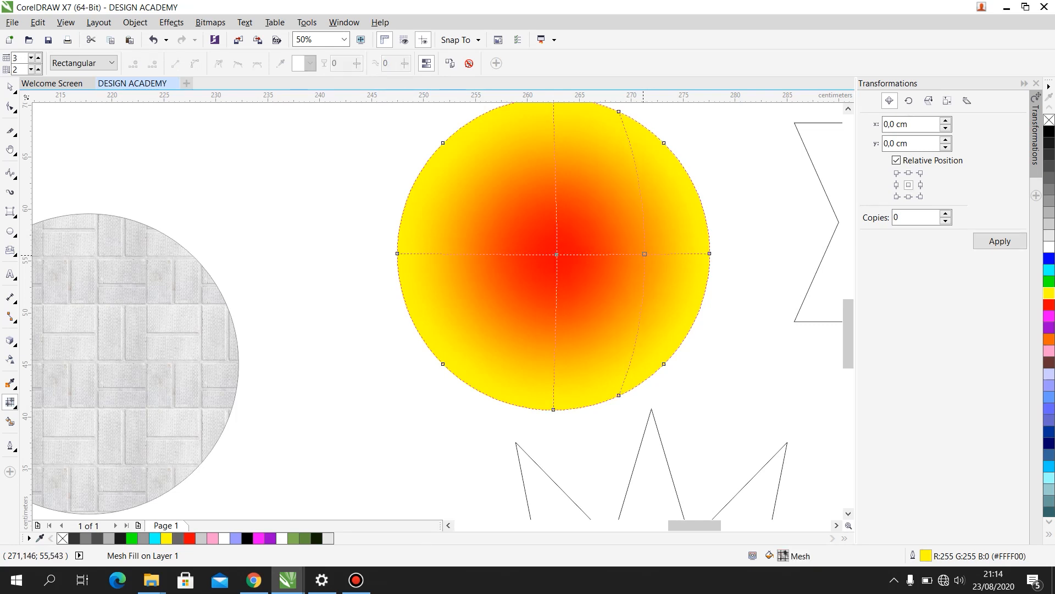
{"action": "double_click", "coordinate": [437, 252]}
{"action": "double_click", "coordinate": [554, 129]}
{"action": "double_click", "coordinate": [553, 358]}
{"action": "left_click", "coordinate": [10, 87]}
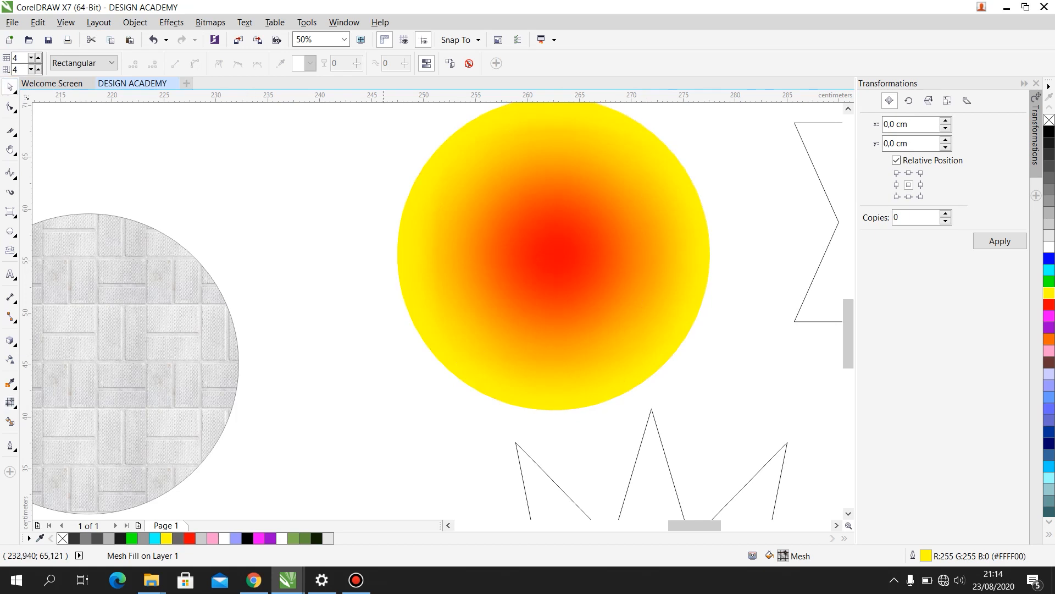
- Move the mesh-filled circle down and left, closer to the patterned circle, and deselect it
{"action": "left_click", "coordinate": [720, 328]}
{"action": "scroll", "coordinate": [719, 329], "scroll_direction": "down", "scroll_amount": 1}
{"action": "scroll", "coordinate": [720, 328], "scroll_direction": "up", "scroll_amount": 1}
{"action": "left_click_drag", "start_coordinate": [580, 202], "coordinate": [480, 226]}
{"action": "left_click", "coordinate": [671, 216]}
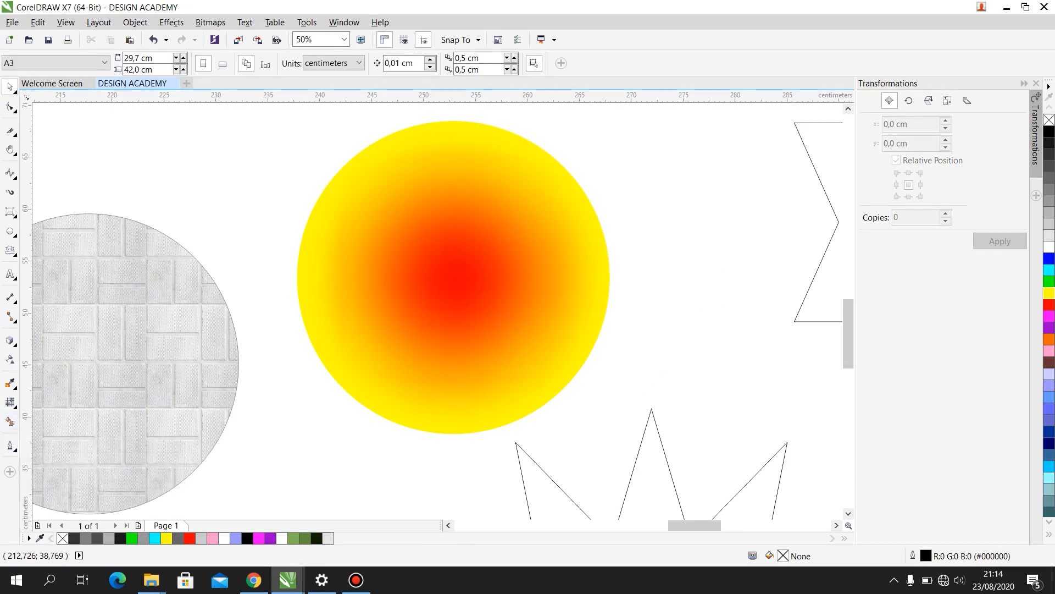
- Cover the mesh-filled circle with a blue-gray Smart Fill, and set the tool's fill color to red and outline color to brown
{"action": "left_click", "coordinate": [10, 421]}
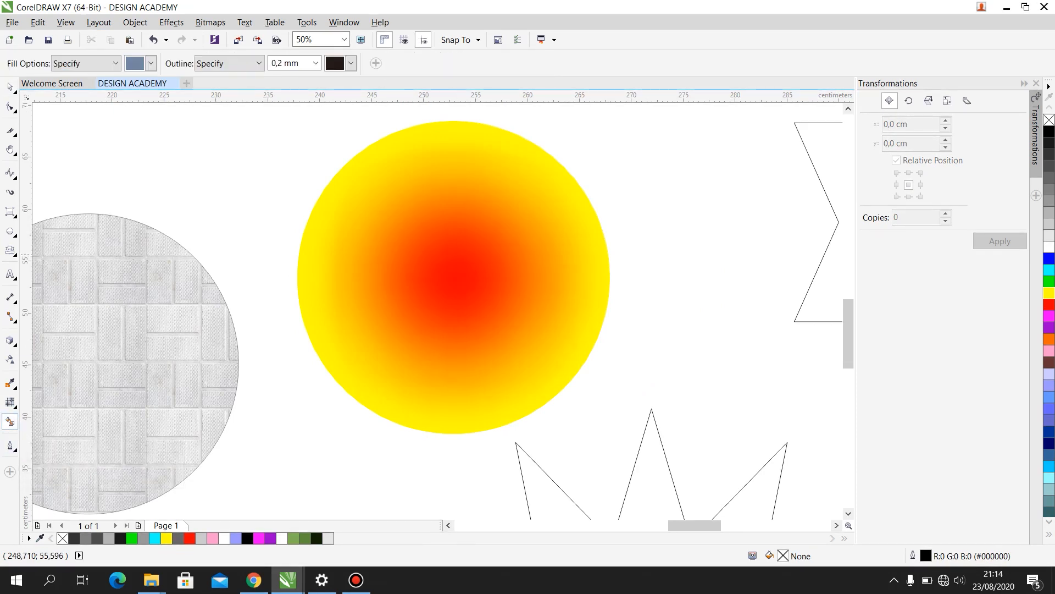
{"action": "left_click", "coordinate": [575, 237]}
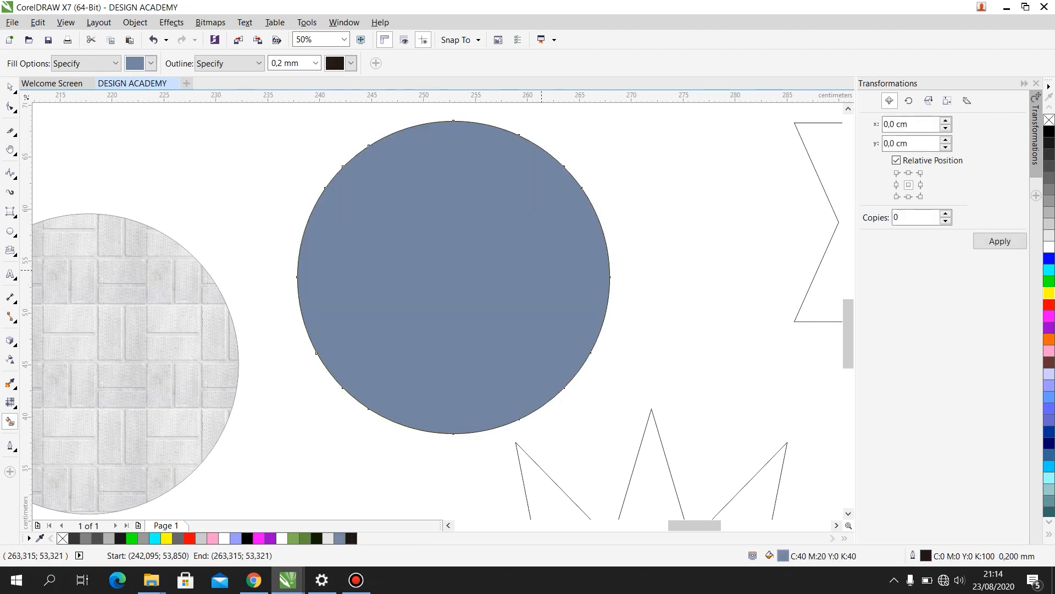
{"action": "left_click", "coordinate": [150, 64]}
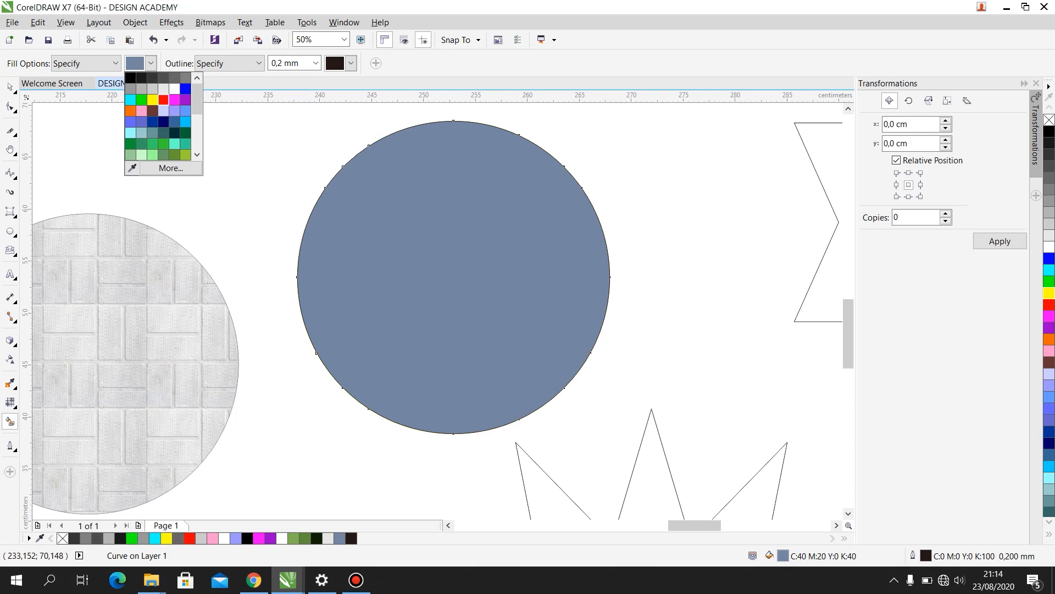
{"action": "left_click", "coordinate": [163, 100]}
{"action": "left_click", "coordinate": [351, 63]}
{"action": "left_click", "coordinate": [352, 110]}
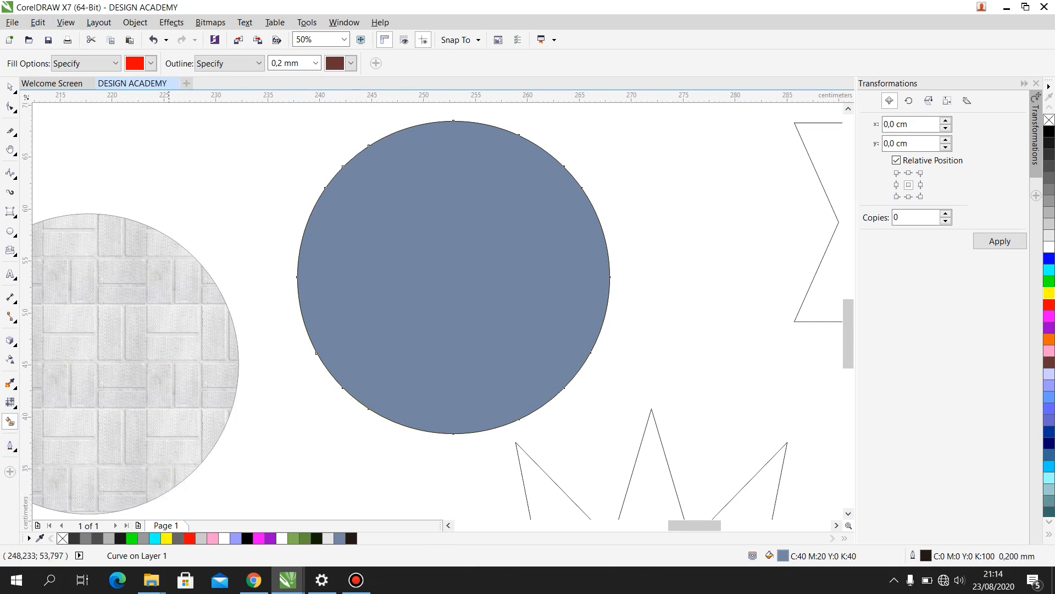
- Try a 2 mm outline on the blue-gray circle and set its outline width to 2.5 mm
{"action": "left_click", "coordinate": [10, 445]}
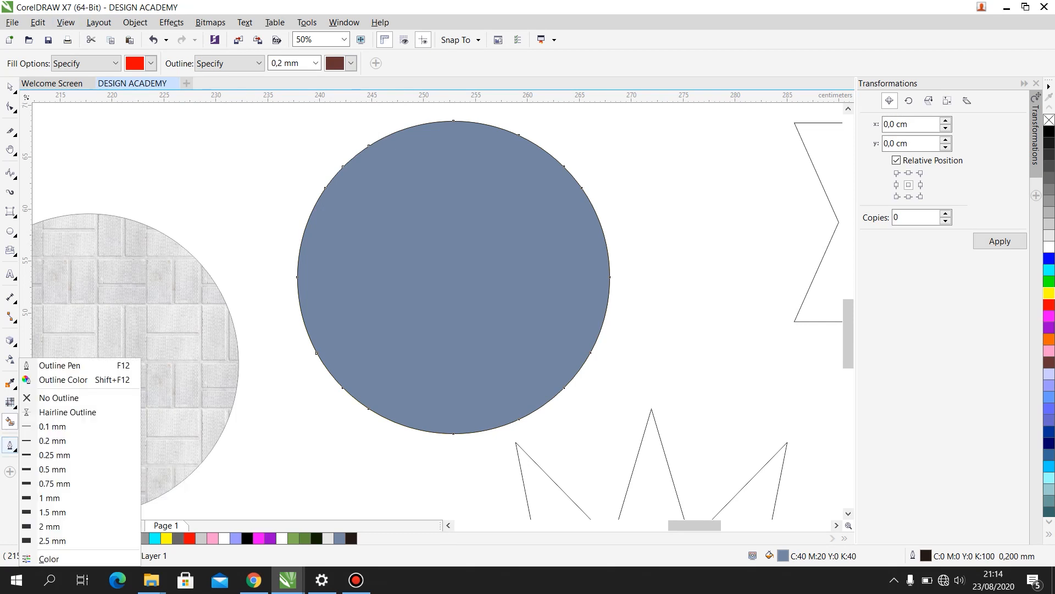
{"action": "left_click", "coordinate": [10, 445]}
{"action": "left_click", "coordinate": [10, 445]}
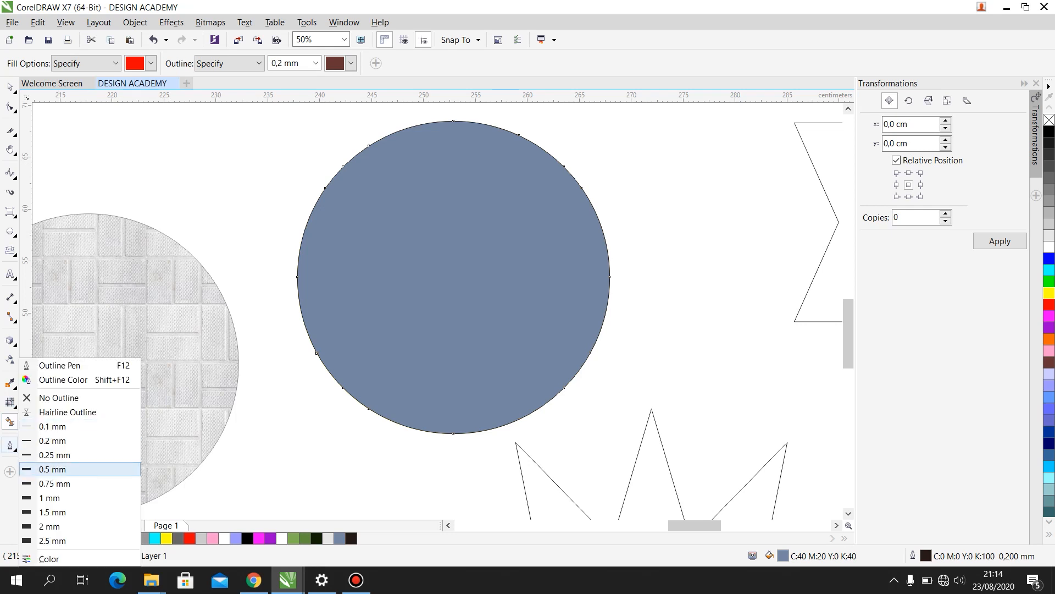
{"action": "left_click", "coordinate": [52, 526]}
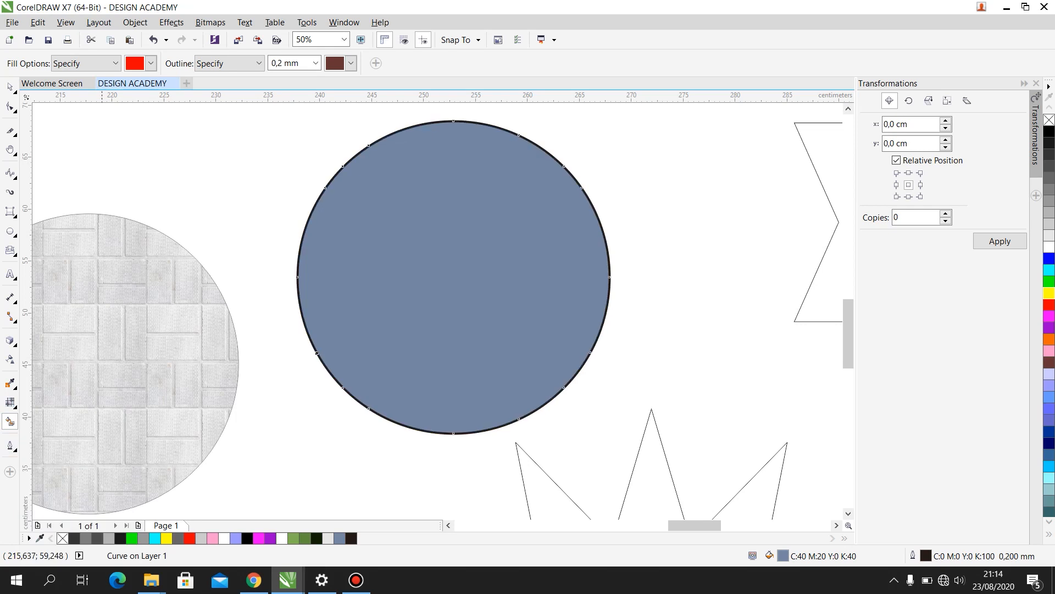
{"action": "left_click", "coordinate": [10, 445]}
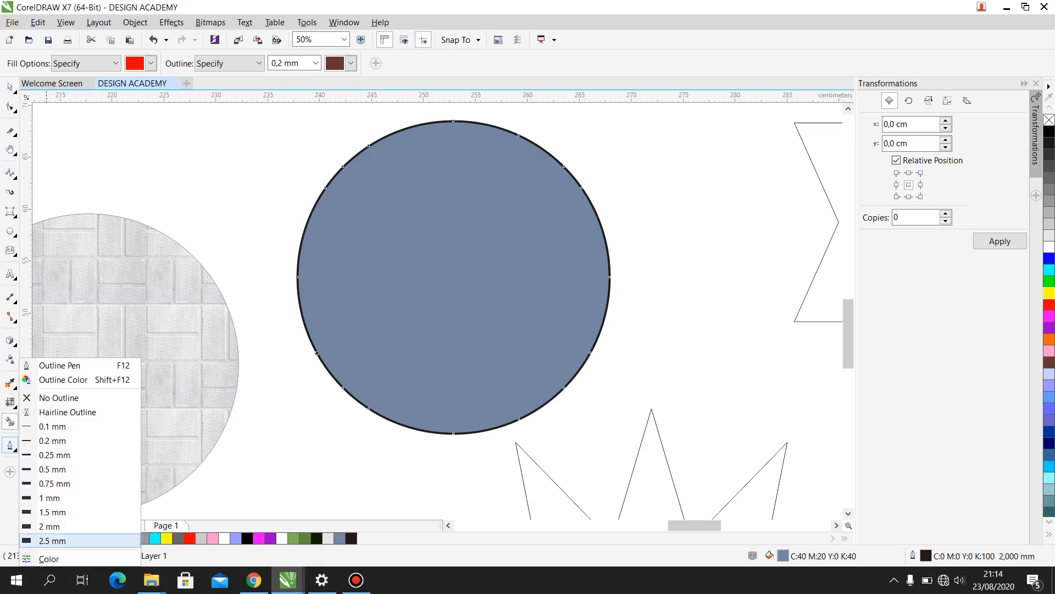
{"action": "left_click", "coordinate": [53, 541]}
- Scale the thick-outlined blue-gray circle down to about 12.2 cm wide and move it to the upper right of the large circle
{"action": "left_click", "coordinate": [10, 87]}
{"action": "left_click_drag", "start_coordinate": [613, 437], "coordinate": [520, 344]}
{"action": "left_click_drag", "start_coordinate": [471, 271], "coordinate": [710, 201]}
{"action": "left_click", "coordinate": [535, 247]}
{"action": "left_click", "coordinate": [691, 183]}
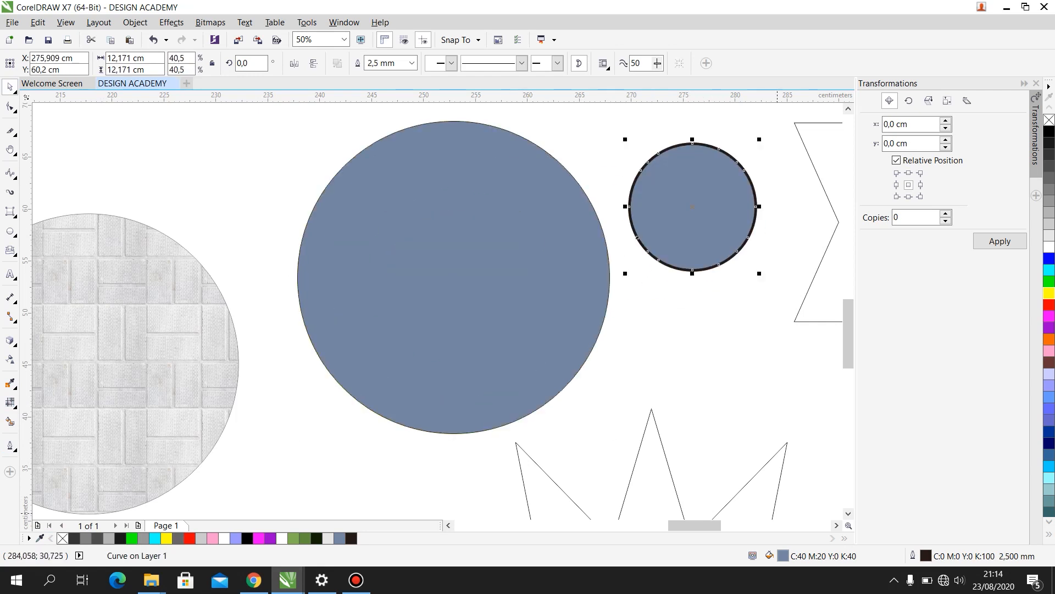
- Deselect the small circle and add the artistic text DESIGN ACADEMY above the large blue-gray circle
{"action": "scroll", "coordinate": [687, 362], "scroll_direction": "down", "scroll_amount": 1}
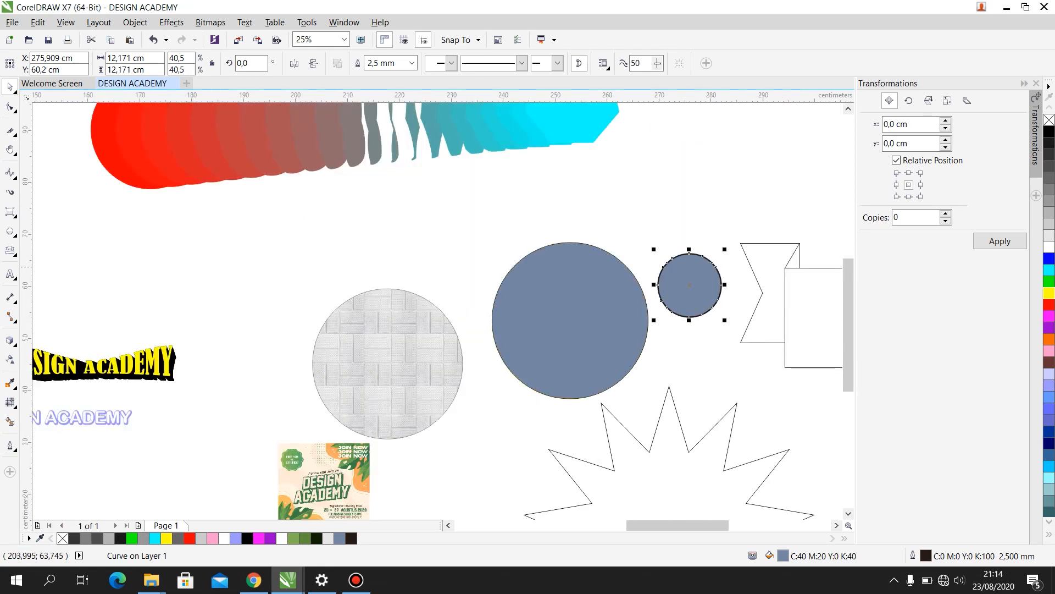
{"action": "scroll", "coordinate": [300, 216], "scroll_direction": "down", "scroll_amount": 1}
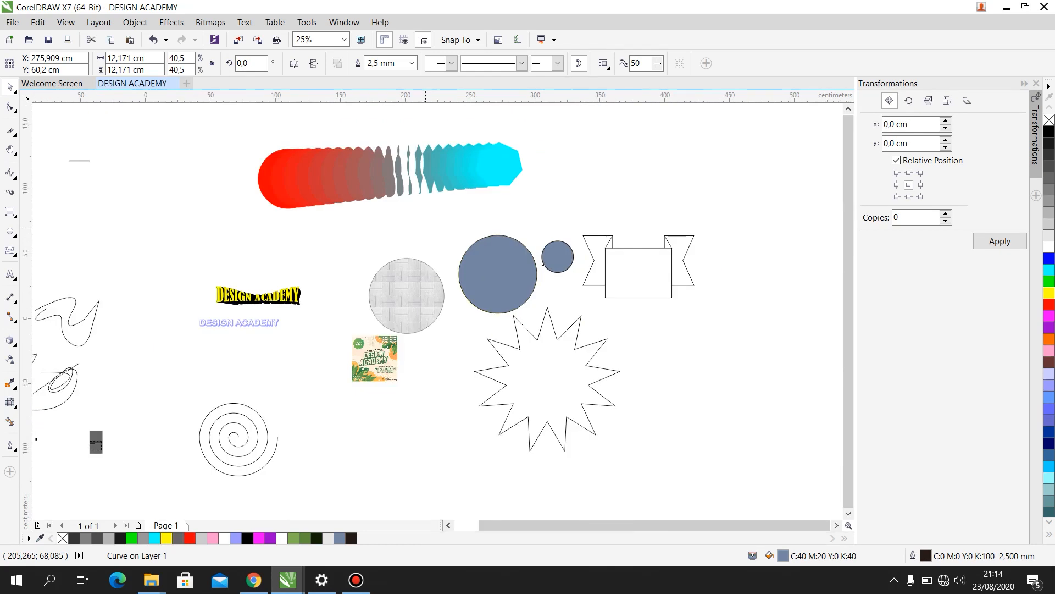
{"action": "scroll", "coordinate": [494, 231], "scroll_direction": "up", "scroll_amount": 2}
{"action": "key", "text": "Escape"}
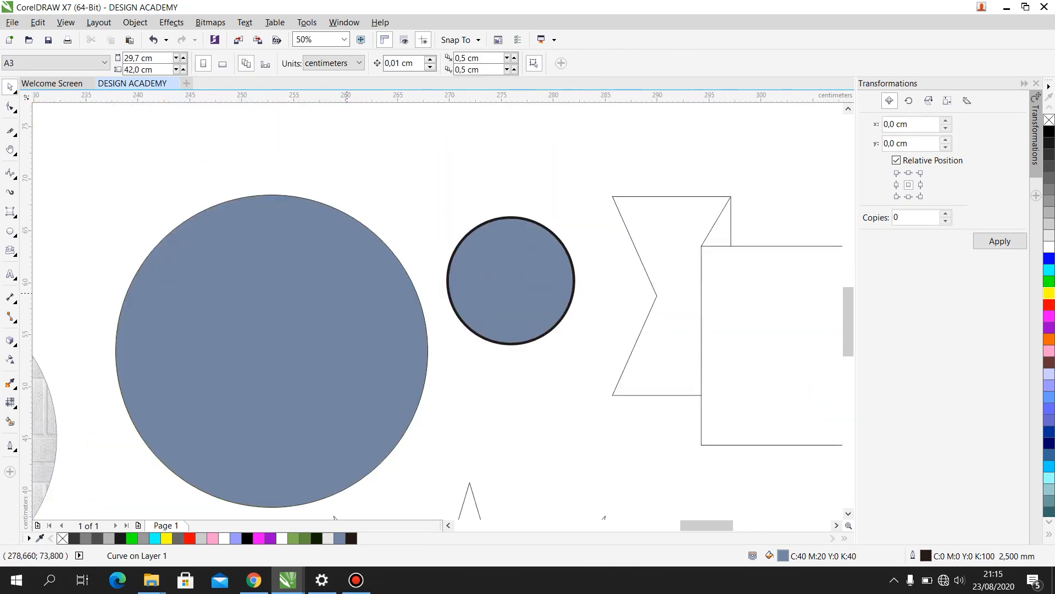
{"action": "scroll", "coordinate": [279, 272], "scroll_direction": "down", "scroll_amount": 1}
{"action": "scroll", "coordinate": [218, 258], "scroll_direction": "up", "scroll_amount": 1}
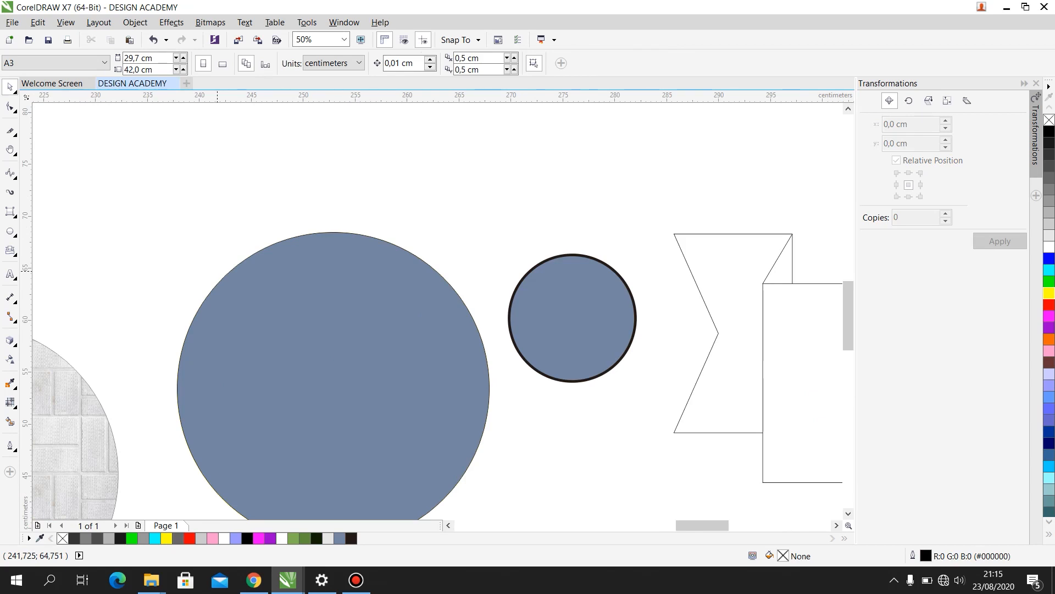
{"action": "left_click", "coordinate": [10, 273]}
{"action": "left_click", "coordinate": [269, 133]}
{"action": "type", "text": "DESIGN ACADEMY"}
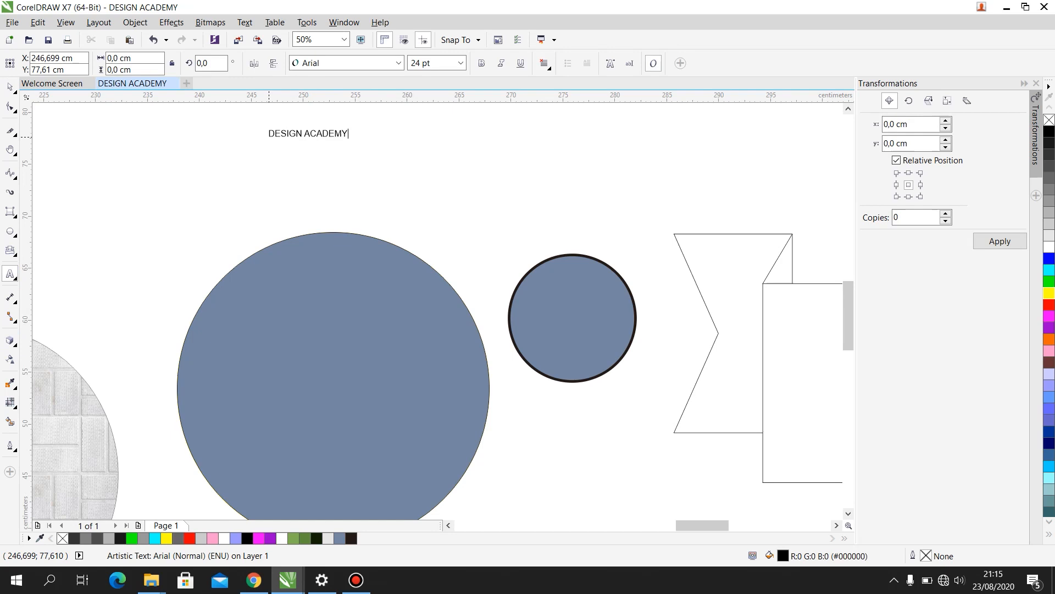
- Set the DESIGN ACADEMY text's font to Jersey M54 and enlarge it to about 25 cm wide
{"action": "key", "text": "ctrl+a"}
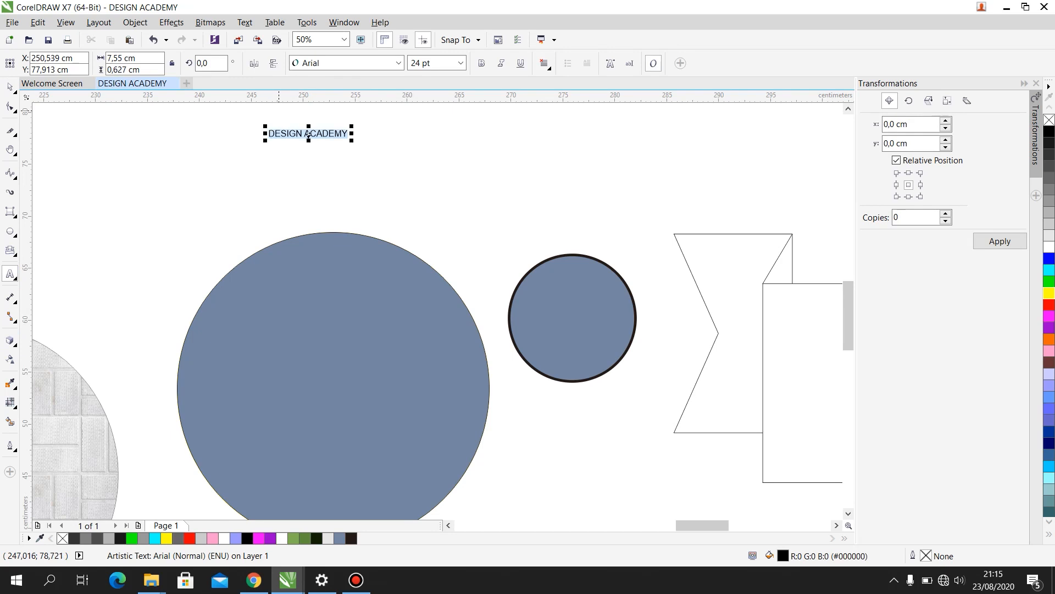
{"action": "left_click", "coordinate": [398, 63]}
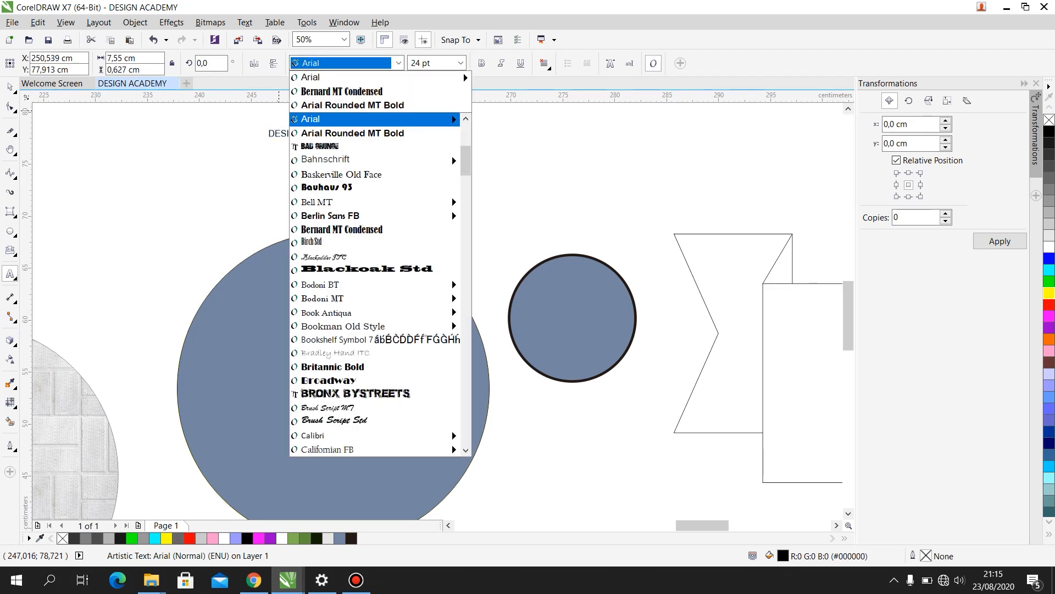
{"action": "type", "text": "Jersey M54"}
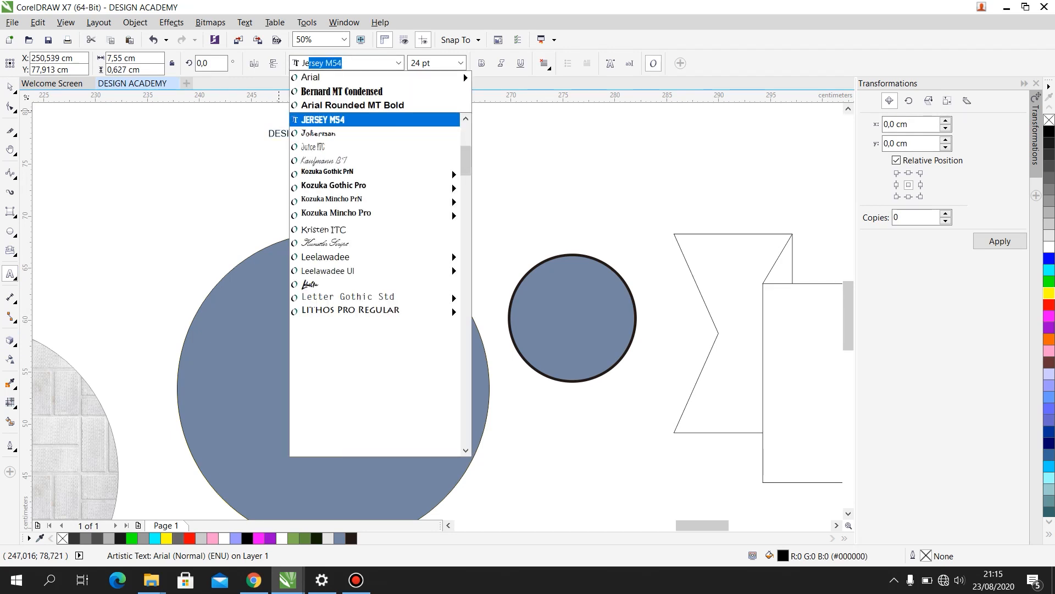
{"action": "key", "text": "Return"}
{"action": "left_click_drag", "start_coordinate": [332, 141], "coordinate": [534, 165]}
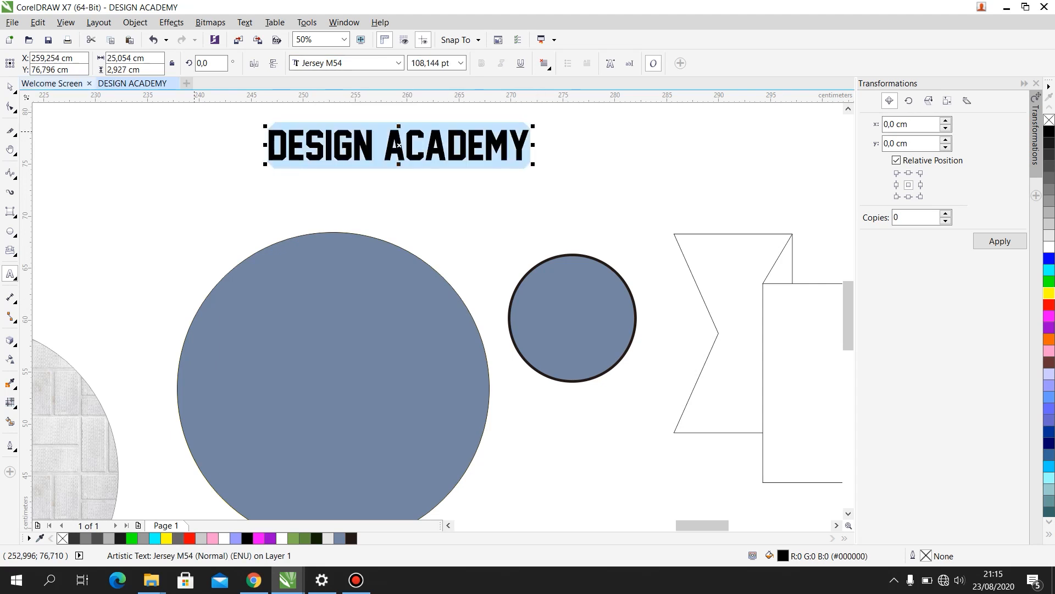
- Center the DESIGN ACADEMY text above the large blue-gray circle and fit it to the circle's path at a distance of about 0.5 cm
{"action": "left_click", "coordinate": [10, 87]}
{"action": "left_click_drag", "start_coordinate": [407, 139], "coordinate": [345, 163]}
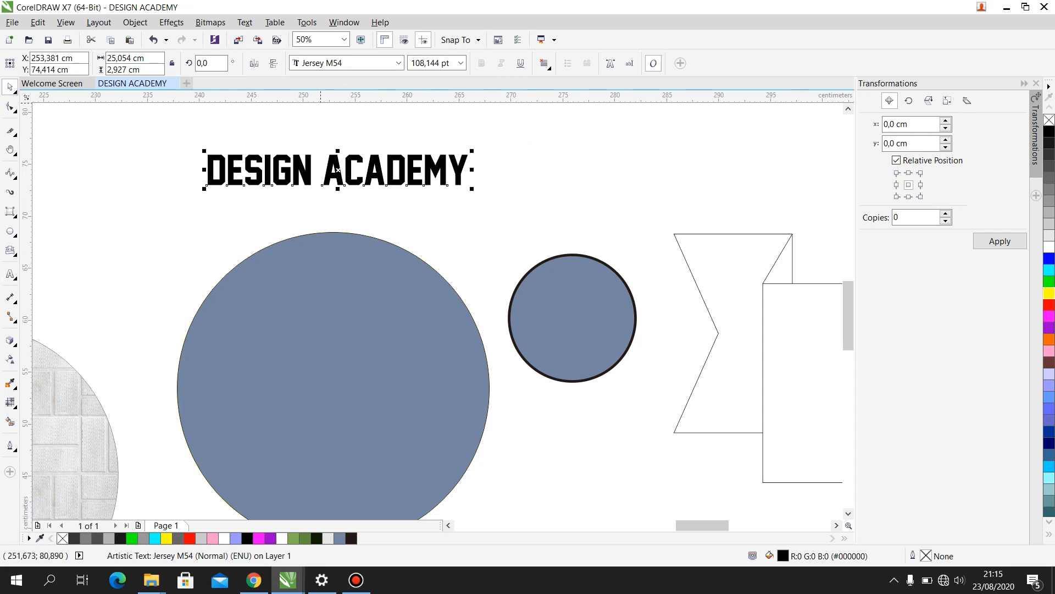
{"action": "left_click", "coordinate": [245, 22]}
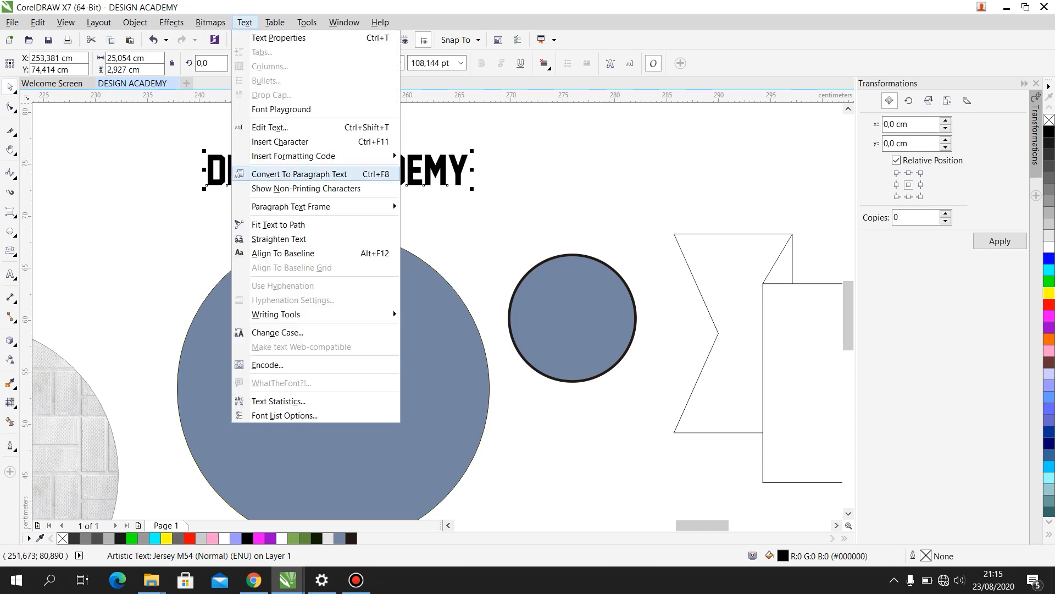
{"action": "left_click", "coordinate": [278, 225]}
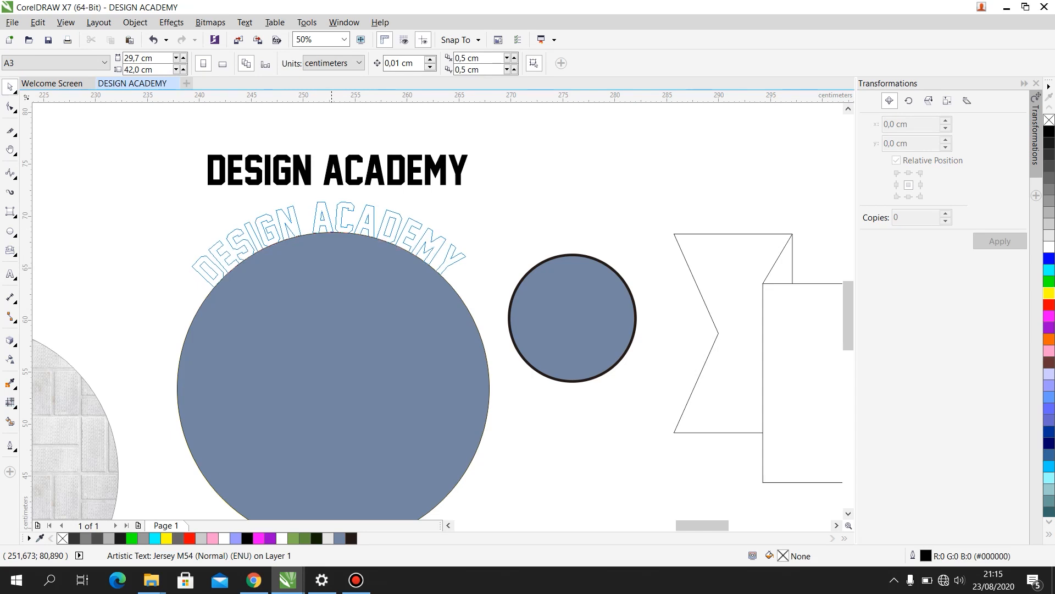
{"action": "left_click", "coordinate": [329, 222]}
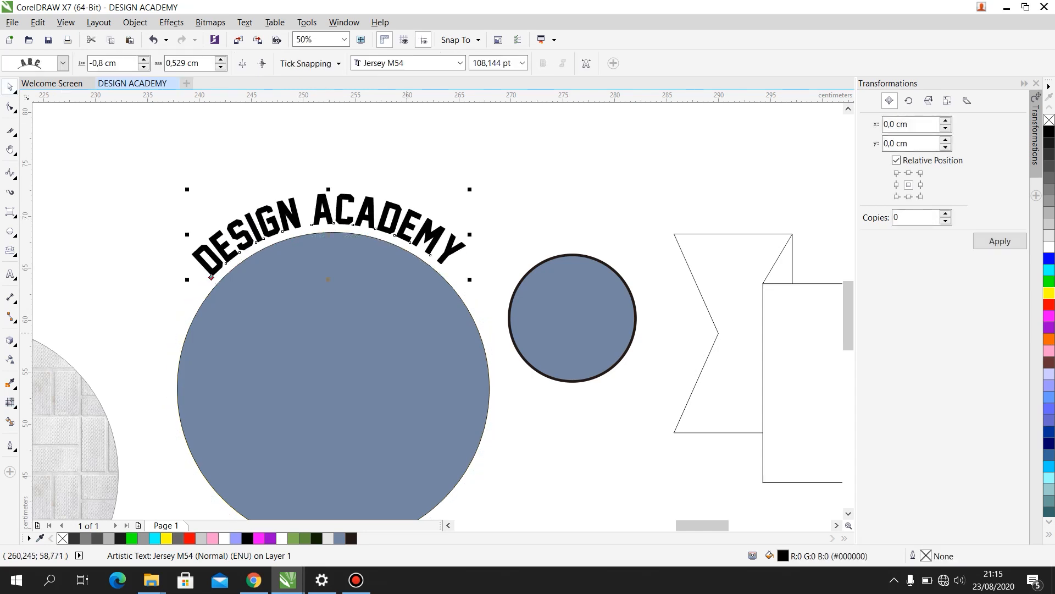
- Move the large blue-gray circle with its curved text to the empty area above the banner shape and deselect it
{"action": "scroll", "coordinate": [439, 328], "scroll_direction": "down", "scroll_amount": 5}
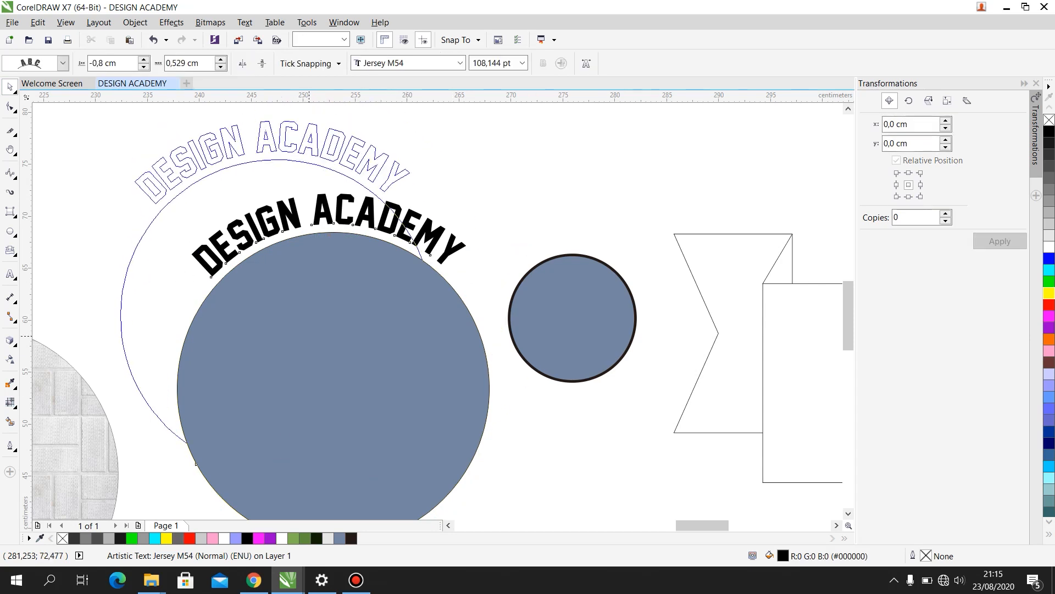
{"action": "left_click_drag", "start_coordinate": [425, 332], "coordinate": [575, 217]}
{"action": "scroll", "coordinate": [613, 188], "scroll_direction": "up", "scroll_amount": 2}
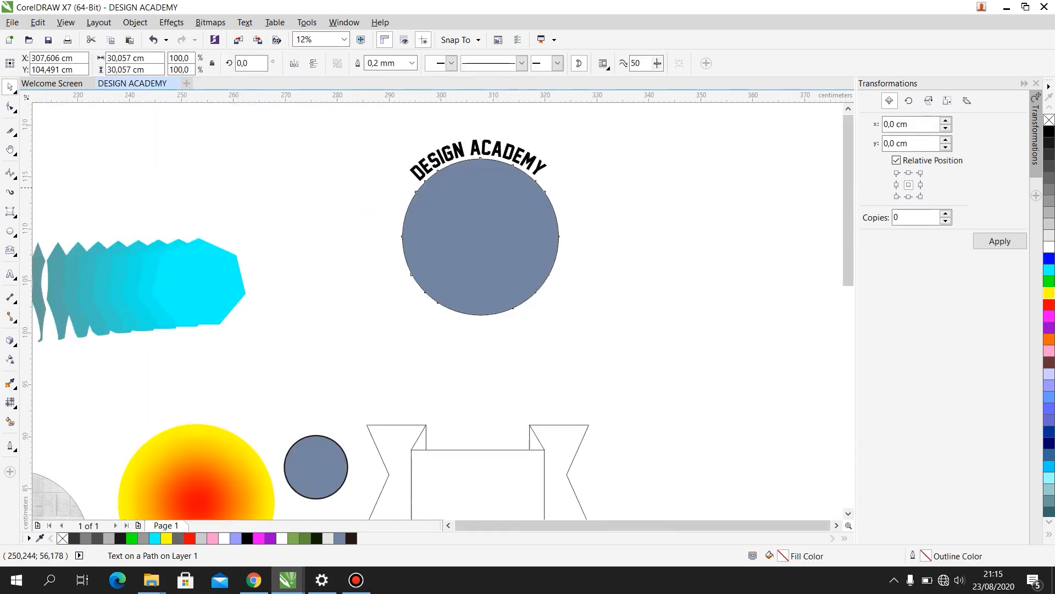
{"action": "left_click", "coordinate": [557, 322]}
{"action": "scroll", "coordinate": [557, 322], "scroll_direction": "down", "scroll_amount": 1}
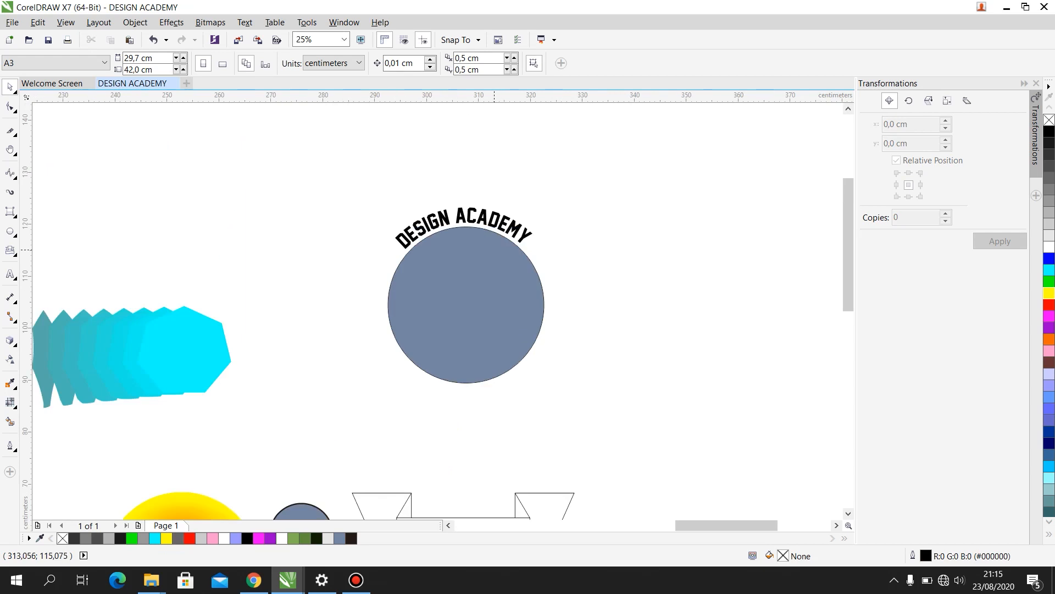
{"action": "scroll", "coordinate": [495, 249], "scroll_direction": "up", "scroll_amount": 1}
{"action": "double_click", "coordinate": [471, 275]}
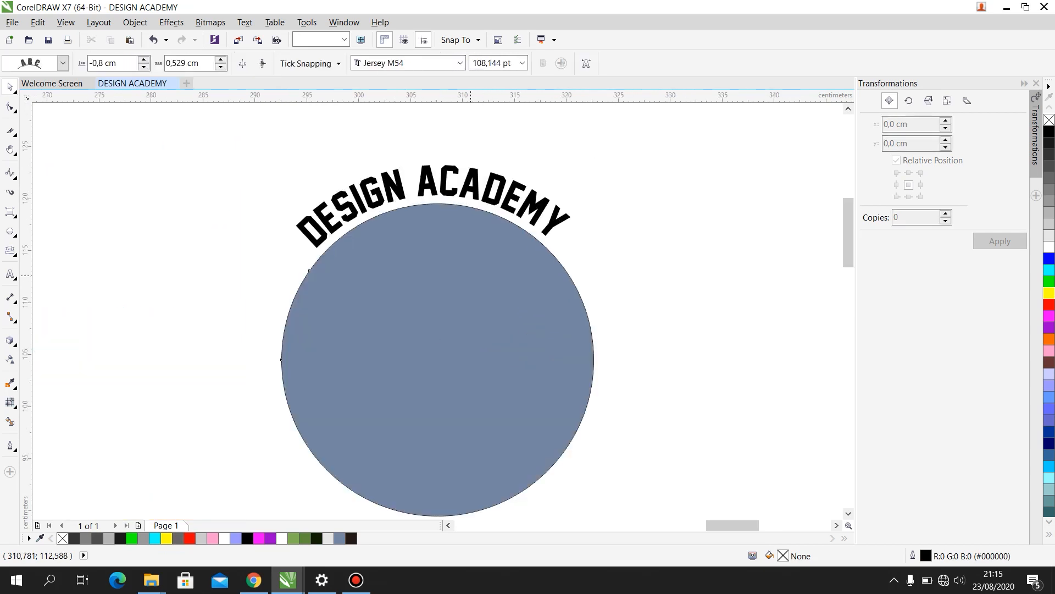
{"action": "key", "text": "Delete"}
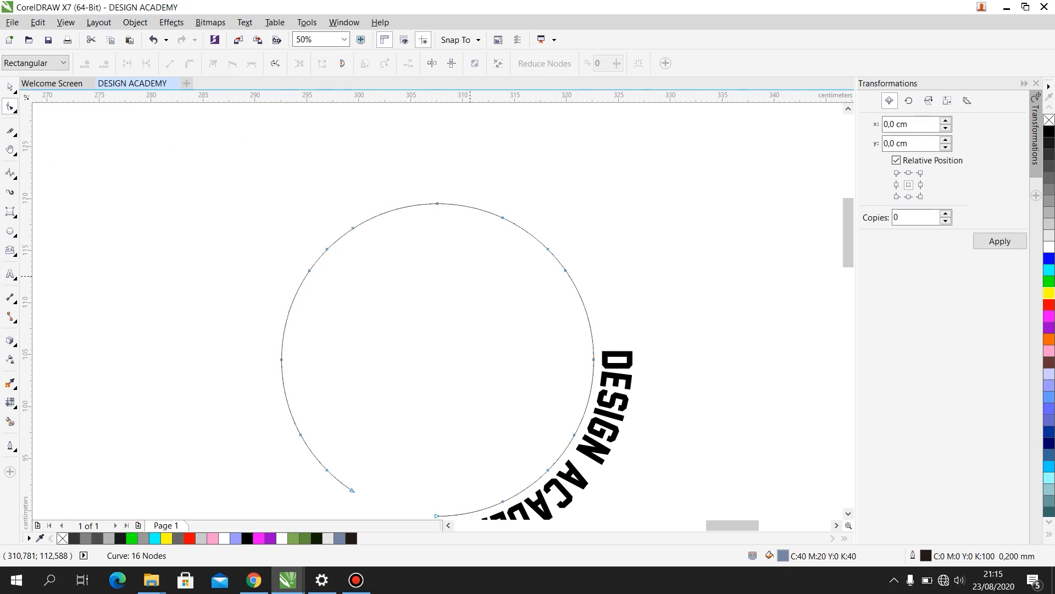
{"action": "key", "text": "ctrl+z"}
- Delete the large blue-gray circle under the curved DESIGN ACADEMY text, keeping the text
{"action": "left_click", "coordinate": [10, 86]}
{"action": "double_click", "coordinate": [573, 340]}
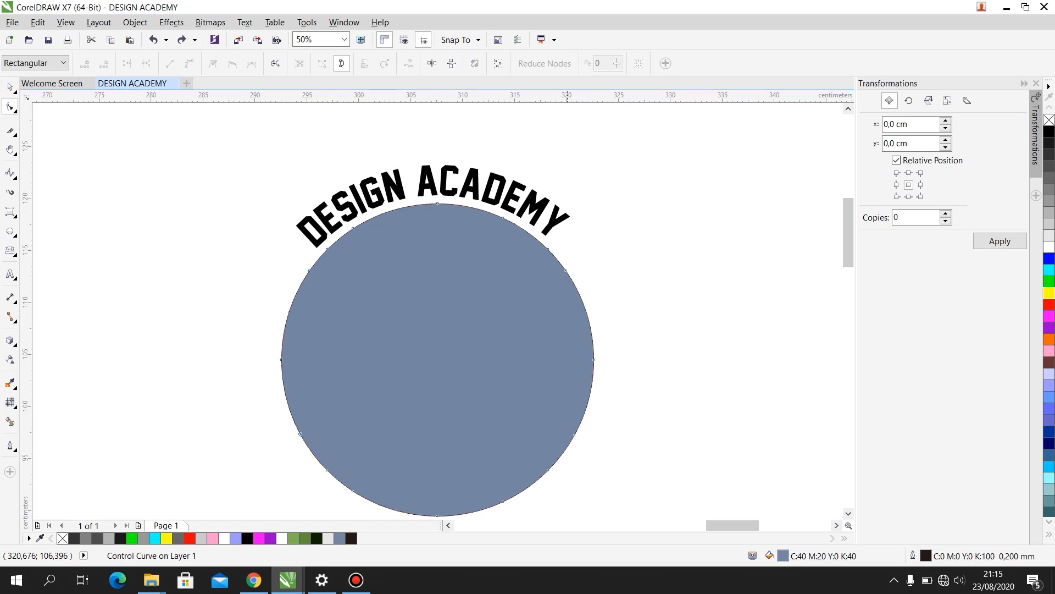
{"action": "key", "text": "Delete"}
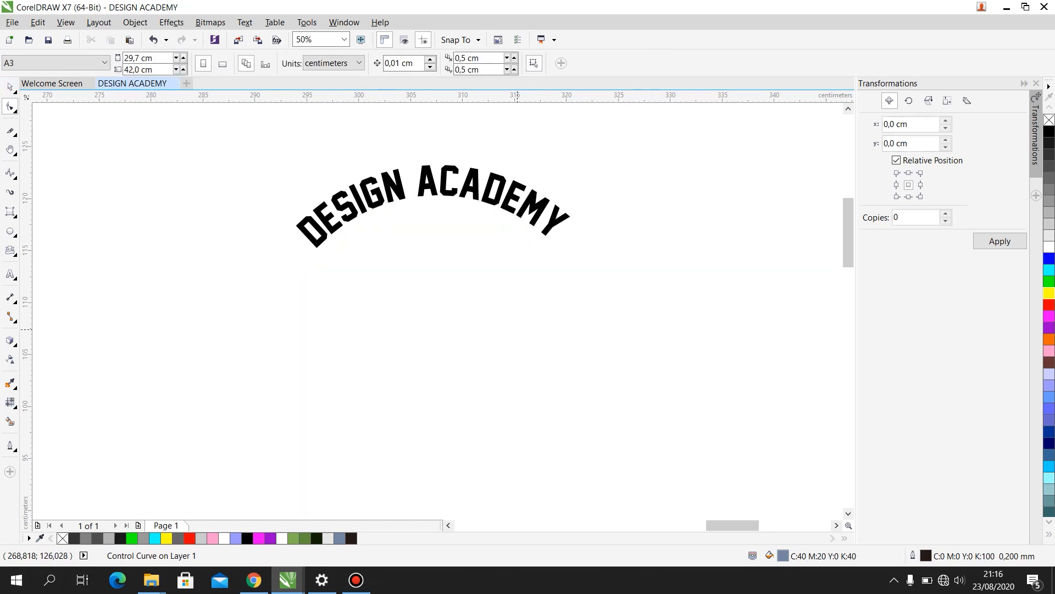
- Scale the curved DESIGN ACADEMY text up to about 38.5 cm wide
{"action": "scroll", "coordinate": [465, 177], "scroll_direction": "down", "scroll_amount": 1}
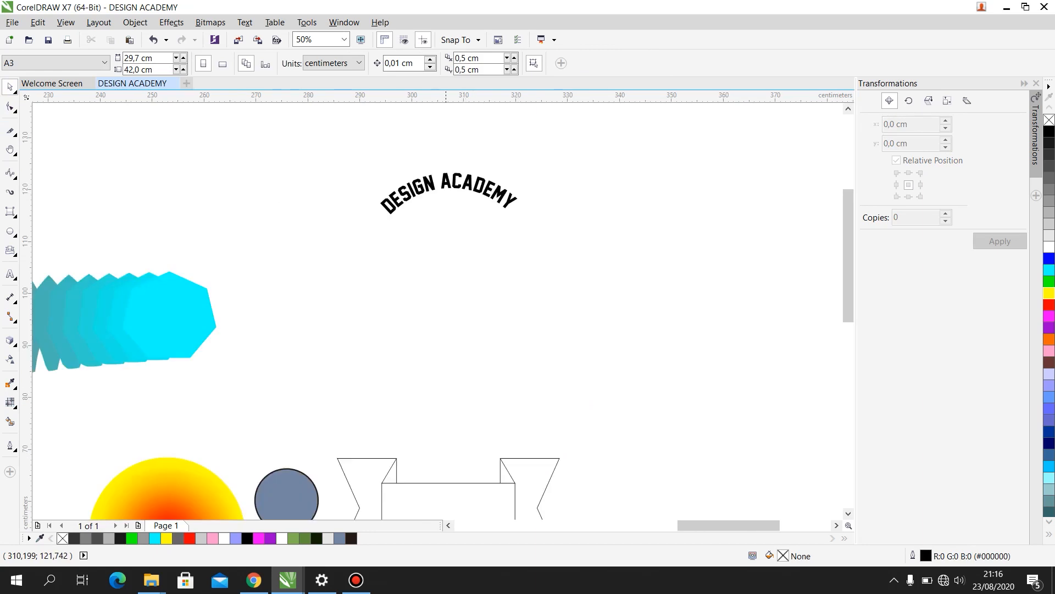
{"action": "scroll", "coordinate": [433, 155], "scroll_direction": "up", "scroll_amount": 1}
{"action": "left_click_drag", "start_coordinate": [306, 176], "coordinate": [693, 299]}
{"action": "left_click_drag", "start_coordinate": [605, 276], "coordinate": [727, 336]}
{"action": "scroll", "coordinate": [596, 272], "scroll_direction": "down", "scroll_amount": 1}
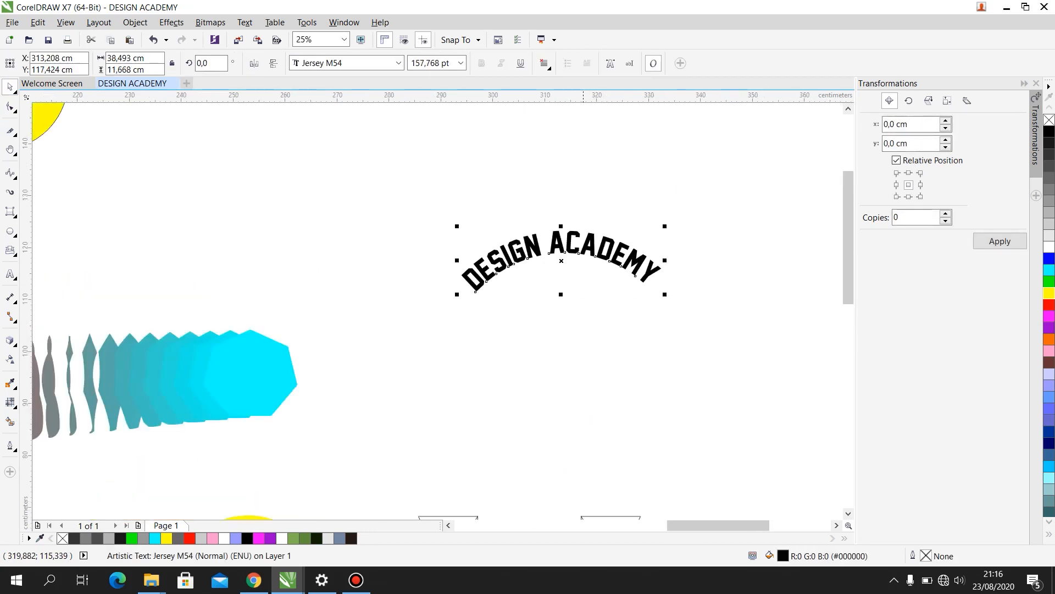
{"action": "scroll", "coordinate": [584, 247], "scroll_direction": "up", "scroll_amount": 1}
{"action": "scroll", "coordinate": [284, 264], "scroll_direction": "down", "scroll_amount": 2}
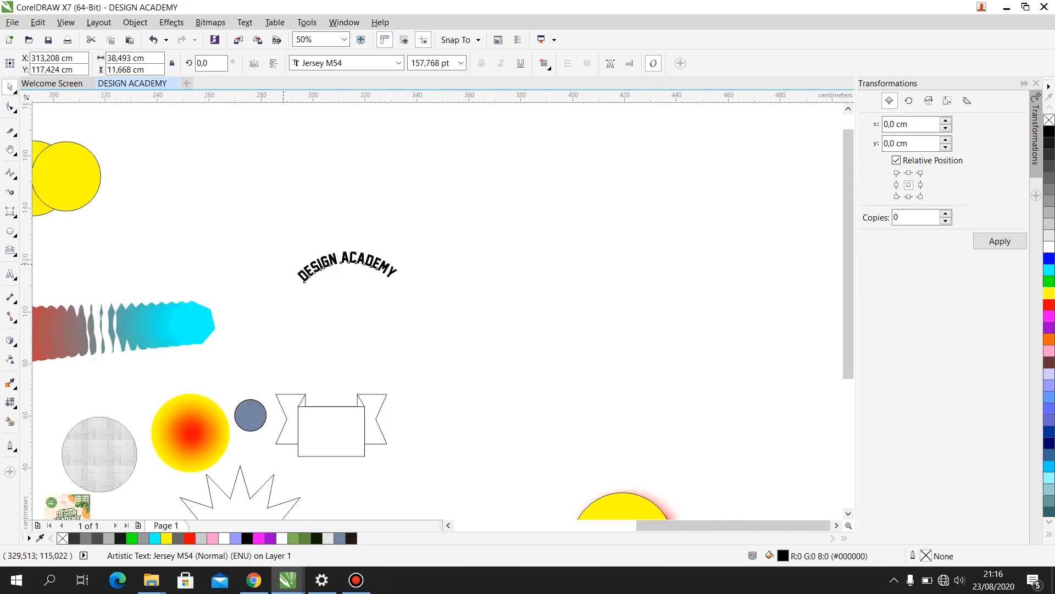
{"action": "scroll", "coordinate": [315, 283], "scroll_direction": "down", "scroll_amount": 4}
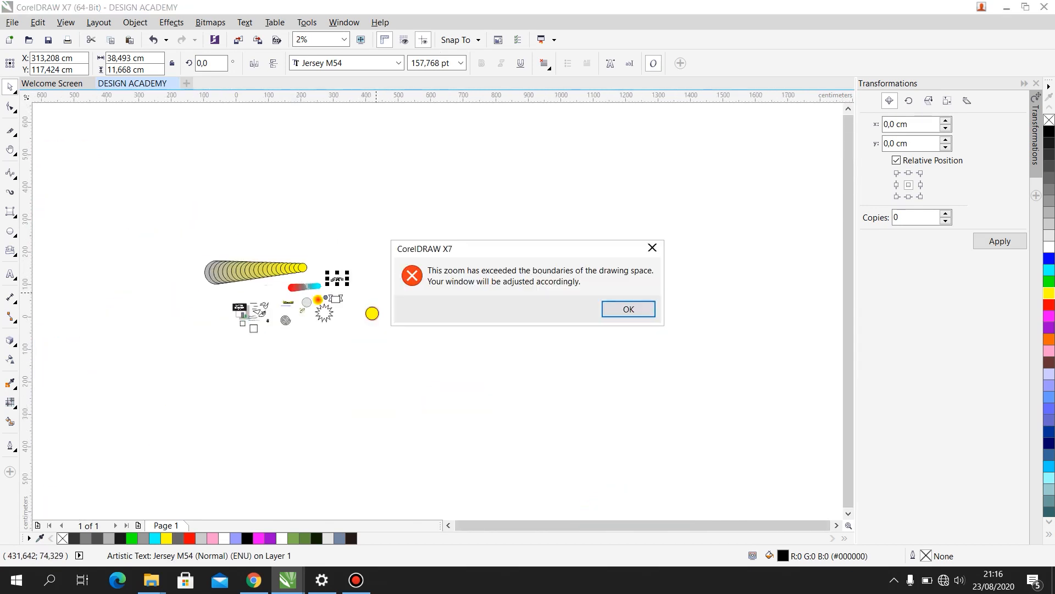
{"action": "left_click", "coordinate": [629, 309]}
{"action": "scroll", "coordinate": [485, 321], "scroll_direction": "up", "scroll_amount": 3}
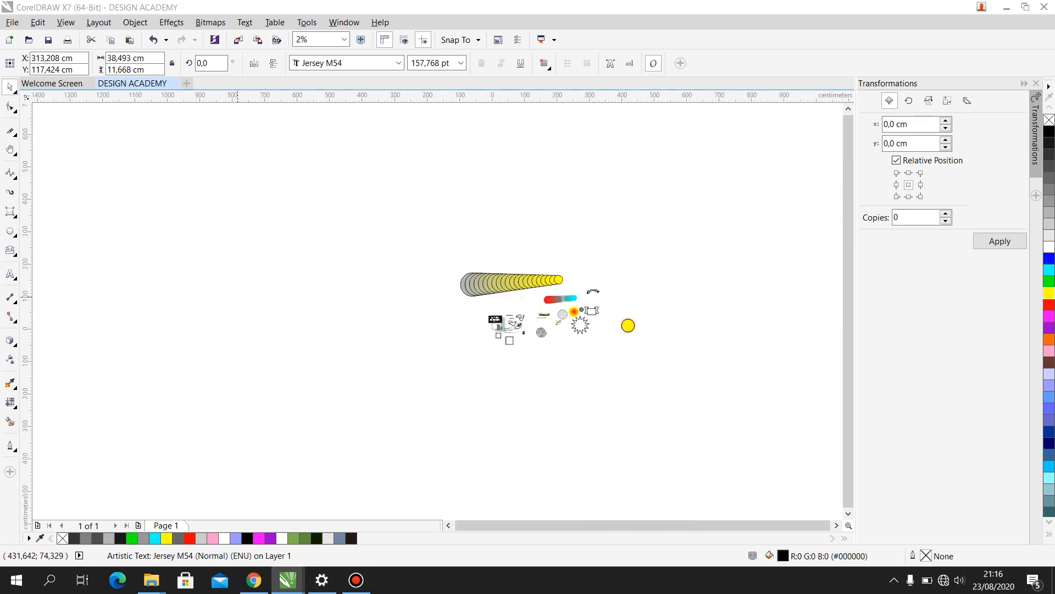
- Start saving the drawing as DESIGN ACADEMY in Documents with the file type CDR - CorelDRAW
{"action": "left_click", "coordinate": [38, 22]}
{"action": "left_click", "coordinate": [13, 22]}
{"action": "left_click", "coordinate": [12, 23]}
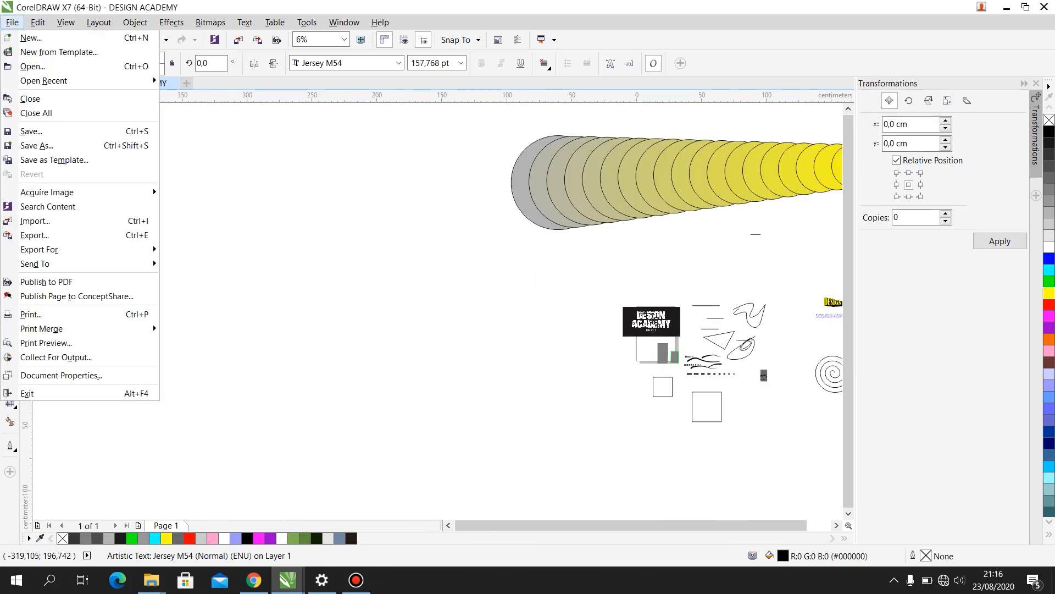
{"action": "left_click", "coordinate": [49, 131]}
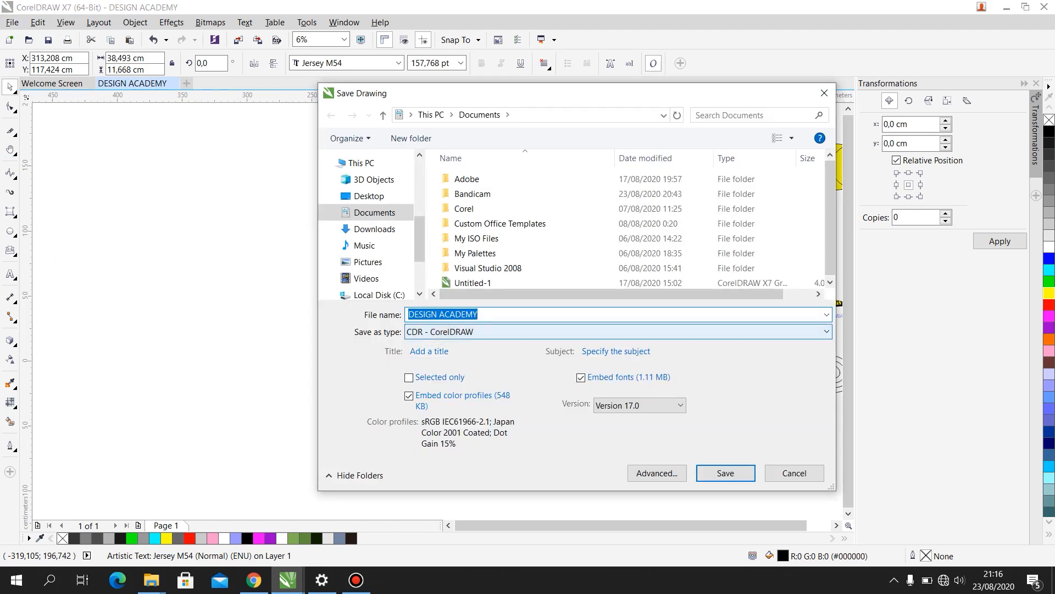
{"action": "left_click", "coordinate": [616, 332]}
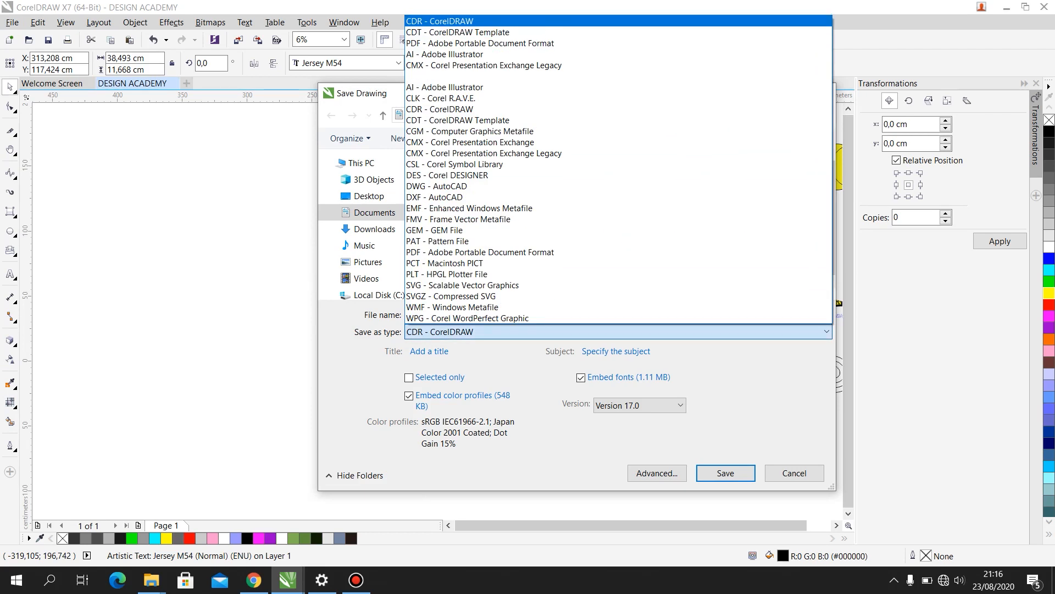
{"action": "left_click", "coordinate": [616, 21]}
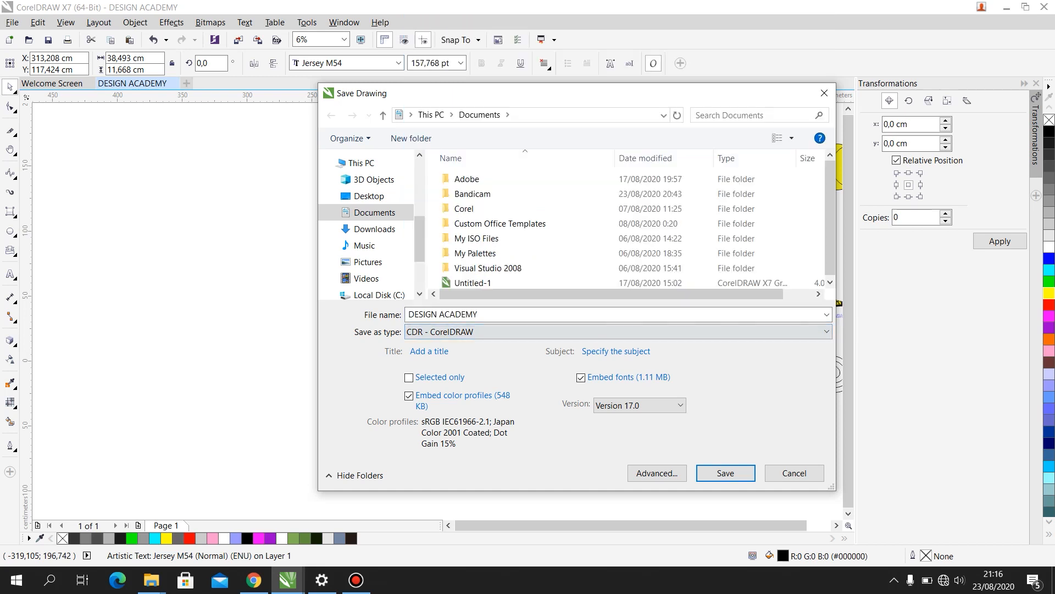
- Try the file type PDF - Adobe Portable Document Format and return it to CDR - CorelDRAW
{"action": "left_click", "coordinate": [616, 331]}
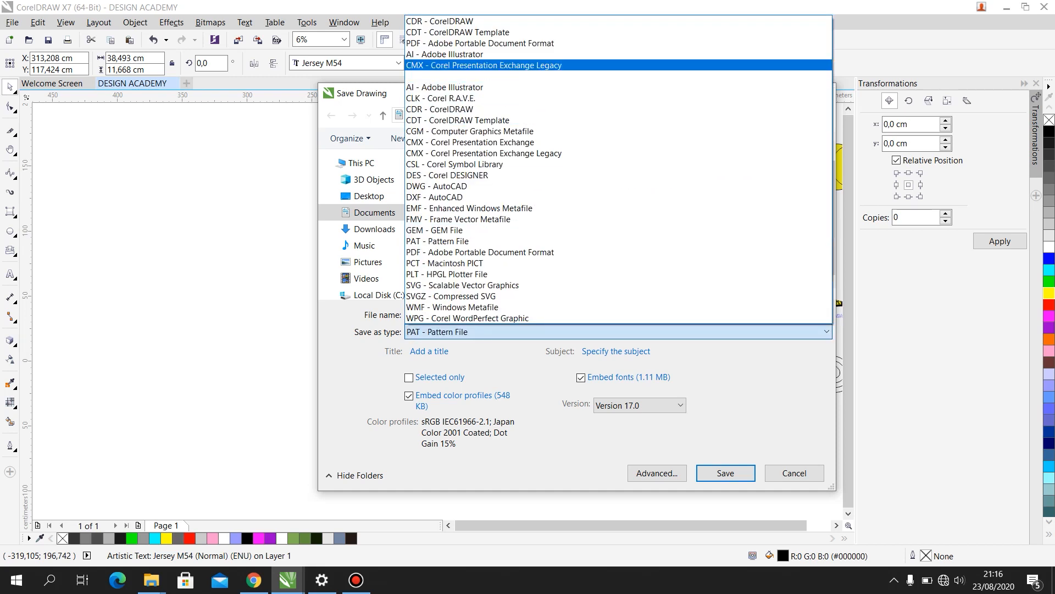
{"action": "left_click", "coordinate": [615, 43]}
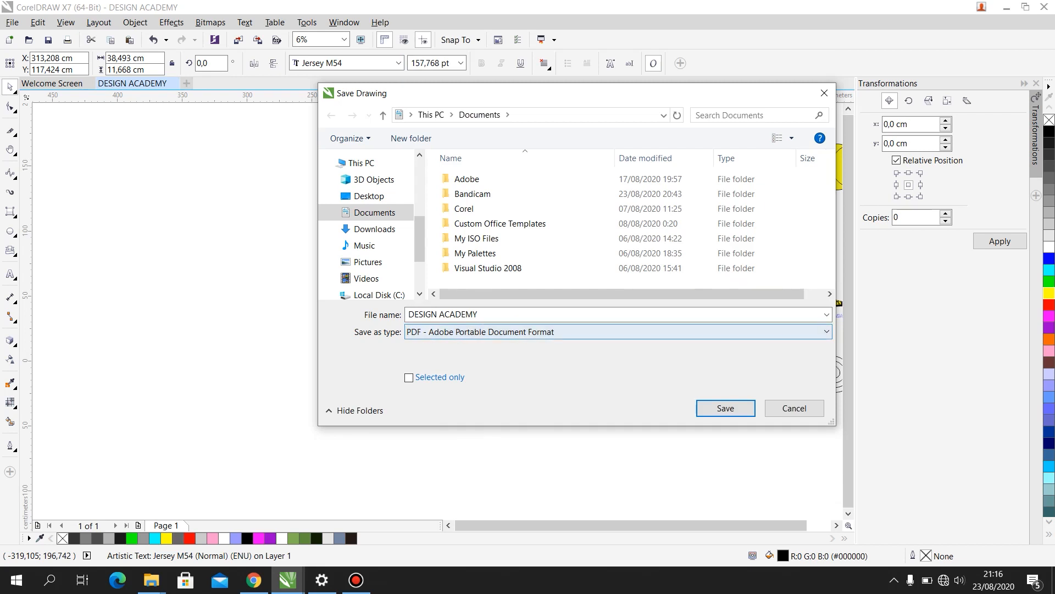
{"action": "left_click", "coordinate": [616, 331]}
{"action": "left_click", "coordinate": [616, 22]}
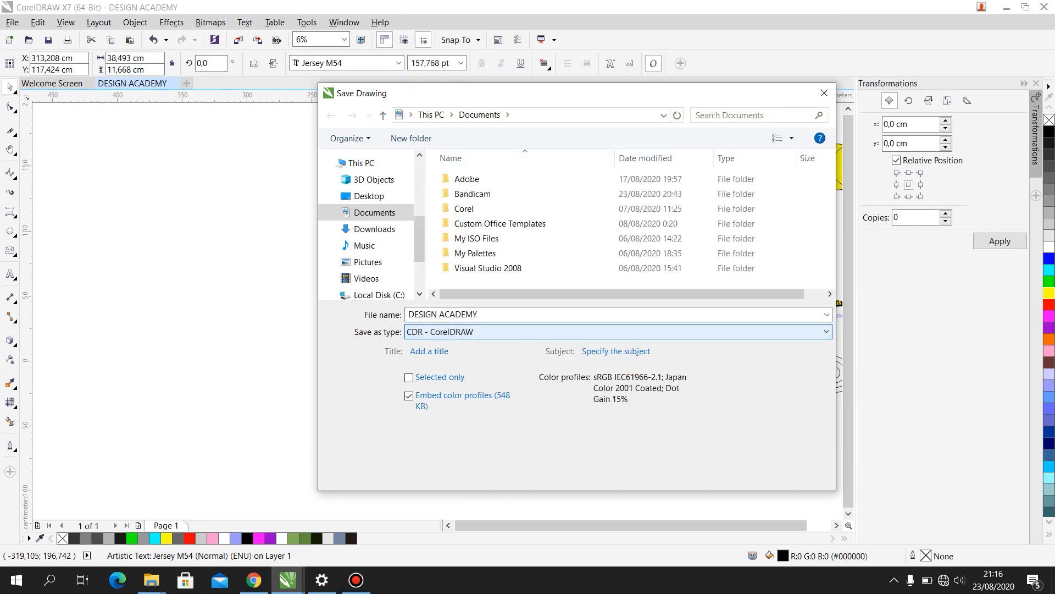
- Set the CorelDRAW file version for the saved drawing to Version 15.0
{"action": "left_click", "coordinate": [638, 405]}
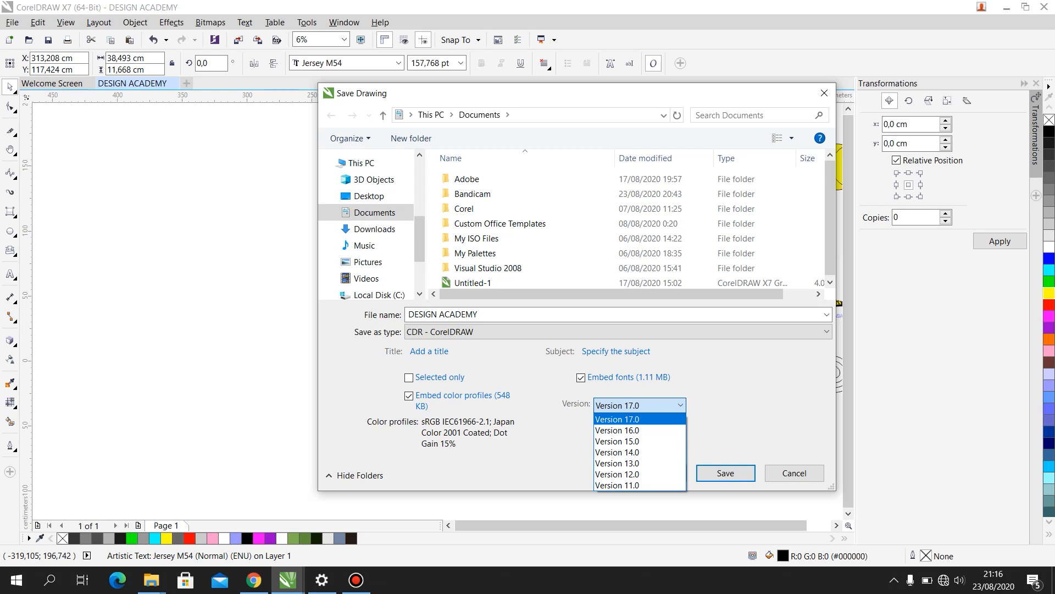
{"action": "key", "text": "Down"}
{"action": "key", "text": "Down"}
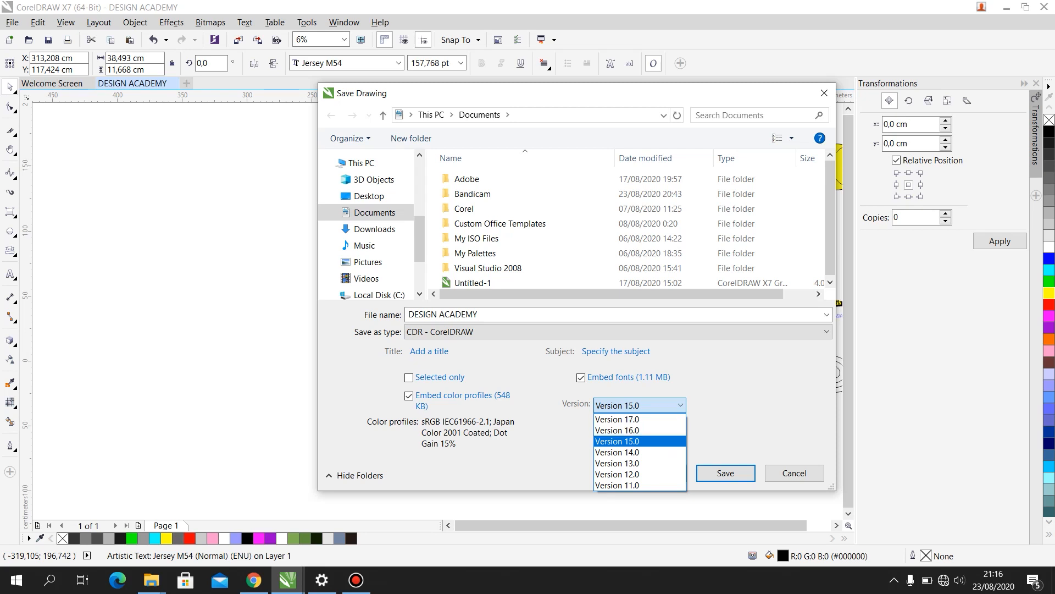
{"action": "key", "text": "Return"}
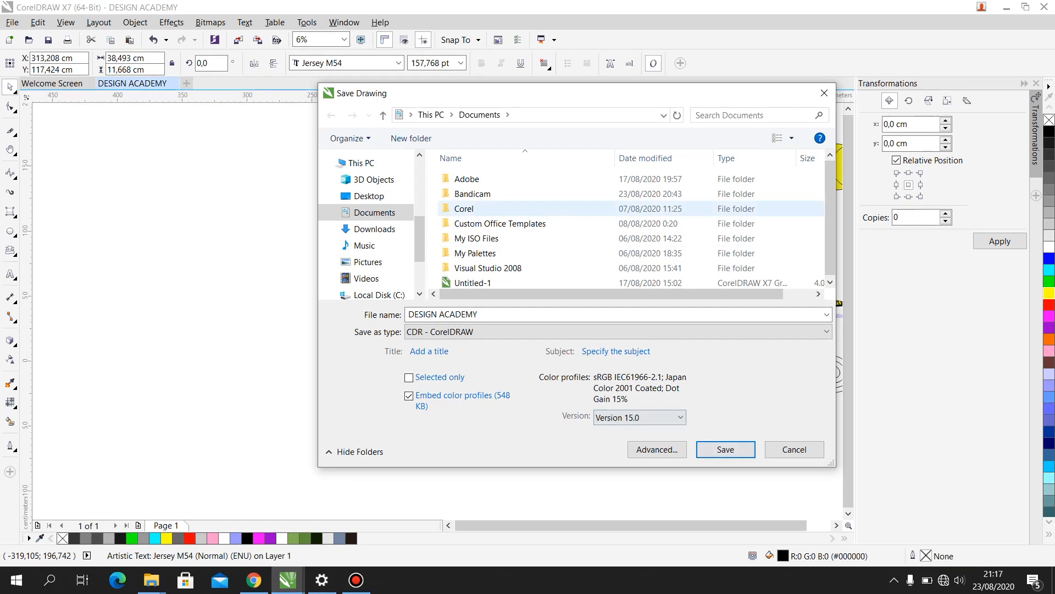
- Look over the Documents folder contents and cancel saving the drawing
{"action": "scroll", "coordinate": [575, 208], "scroll_direction": "down", "scroll_amount": 1}
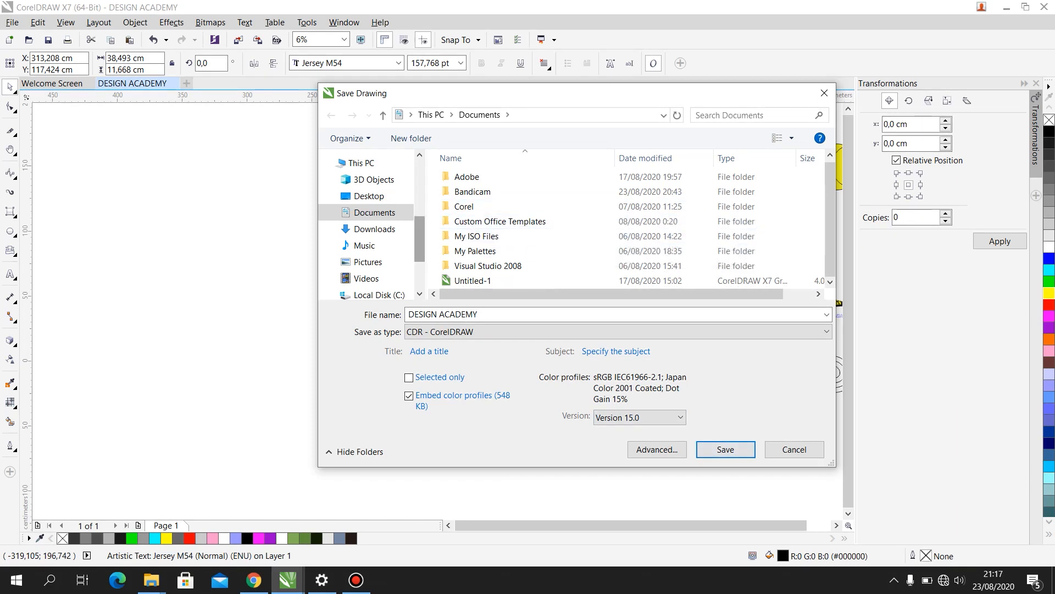
{"action": "scroll", "coordinate": [369, 231], "scroll_direction": "up", "scroll_amount": 2}
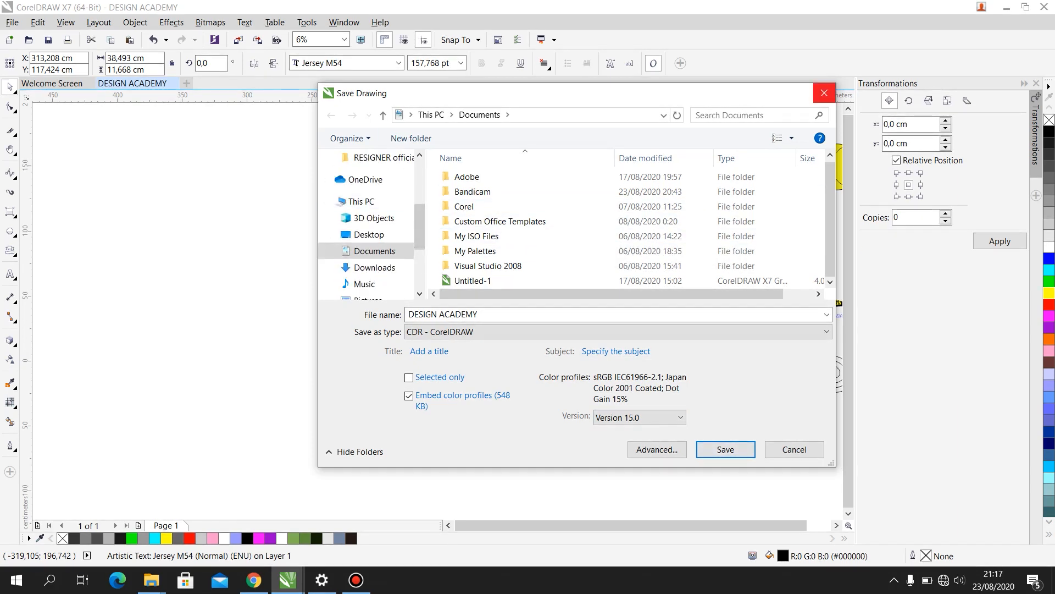
{"action": "left_click", "coordinate": [824, 92]}
- Select all objects in the drawing, scale them down to about 113 cm wide and move them over the page
{"action": "scroll", "coordinate": [646, 302], "scroll_direction": "down", "scroll_amount": 2}
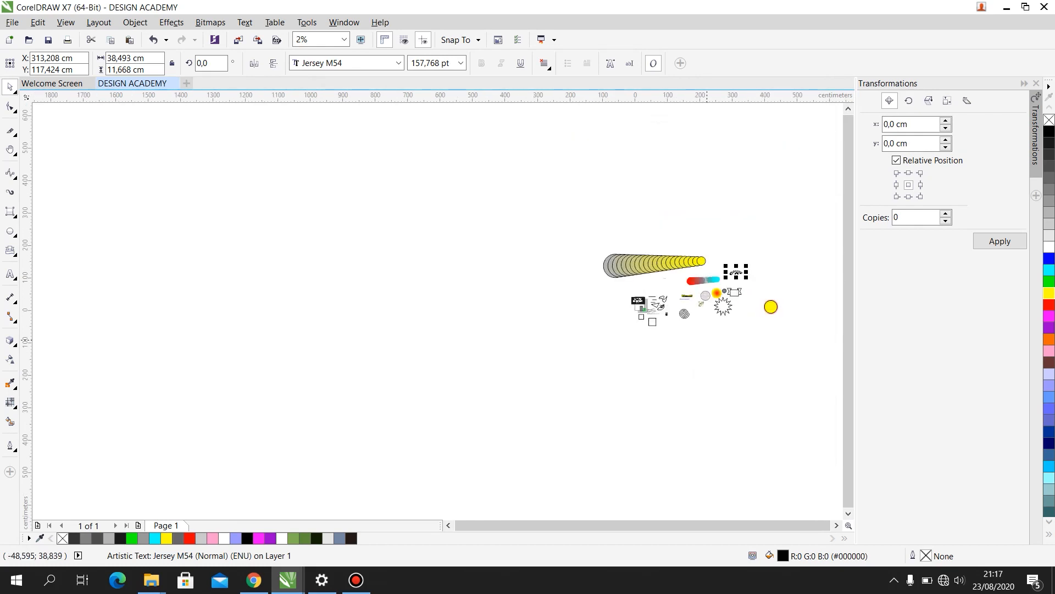
{"action": "scroll", "coordinate": [769, 291], "scroll_direction": "up", "scroll_amount": 1}
{"action": "mouse_move", "coordinate": [369, 175]}
{"action": "left_mouse_down"}
{"action": "mouse_move", "coordinate": [398, 202]}
{"action": "mouse_move", "coordinate": [811, 392]}
{"action": "left_mouse_up"}
{"action": "left_click_drag", "start_coordinate": [794, 213], "coordinate": [573, 303]}
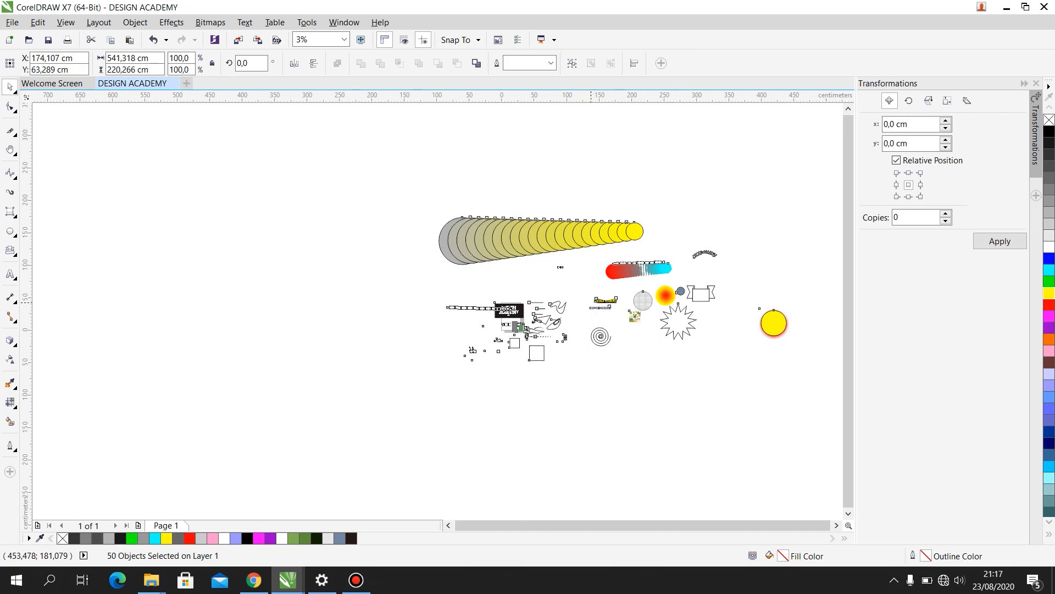
{"action": "scroll", "coordinate": [526, 364], "scroll_direction": "up", "scroll_amount": 1}
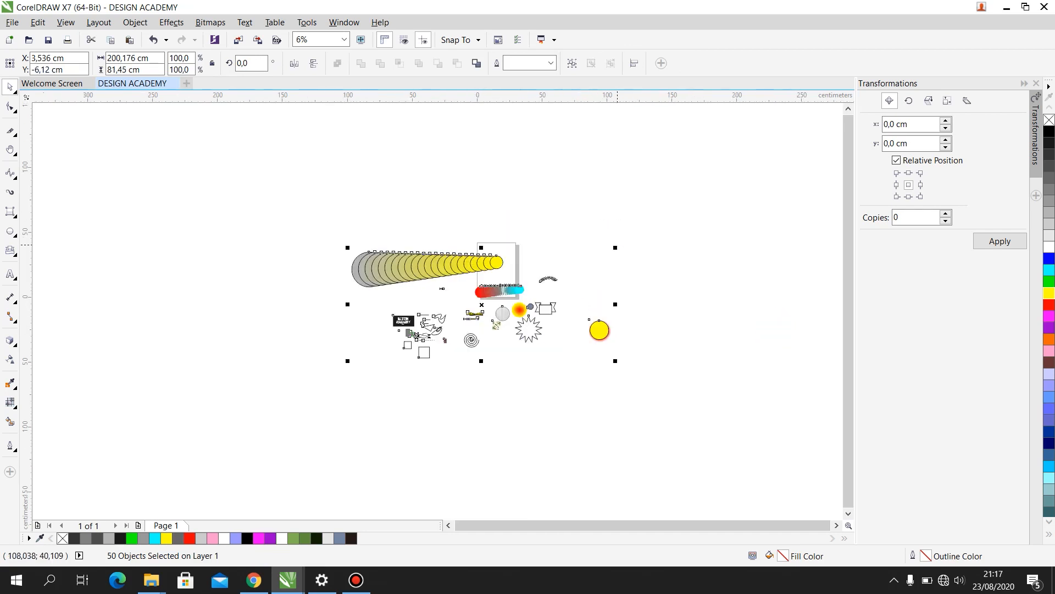
{"action": "left_click_drag", "start_coordinate": [615, 247], "coordinate": [614, 248]}
{"action": "left_click_drag", "start_coordinate": [507, 287], "coordinate": [502, 293]}
{"action": "left_click_drag", "start_coordinate": [457, 331], "coordinate": [536, 275]}
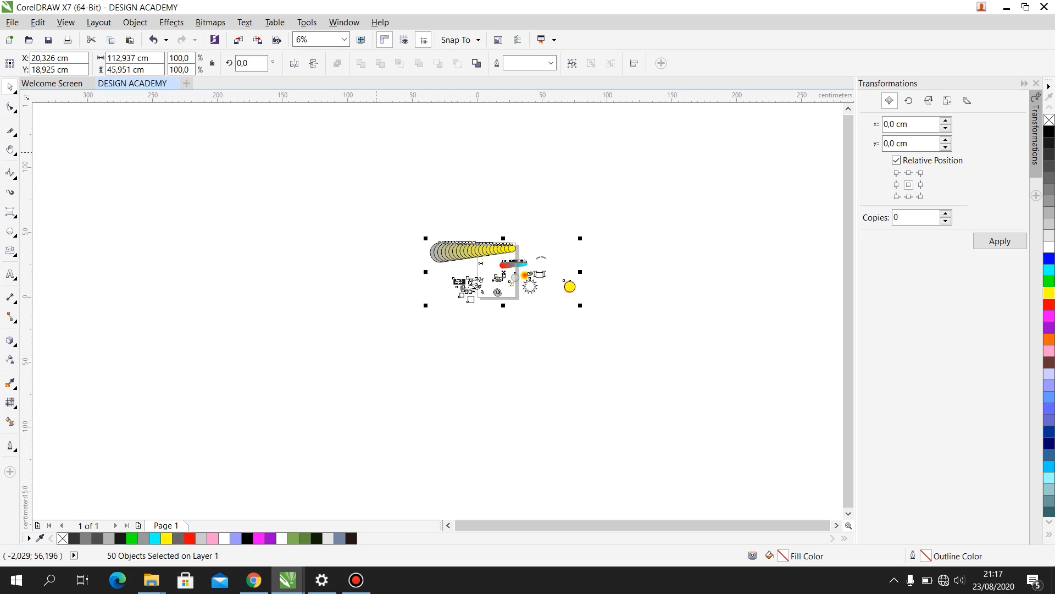
- Start exporting the drawing as DESIGN ACADEMY in Documents with the file type JPG - JPEG Bitmaps
{"action": "left_click", "coordinate": [12, 22]}
{"action": "key", "text": "Up"}
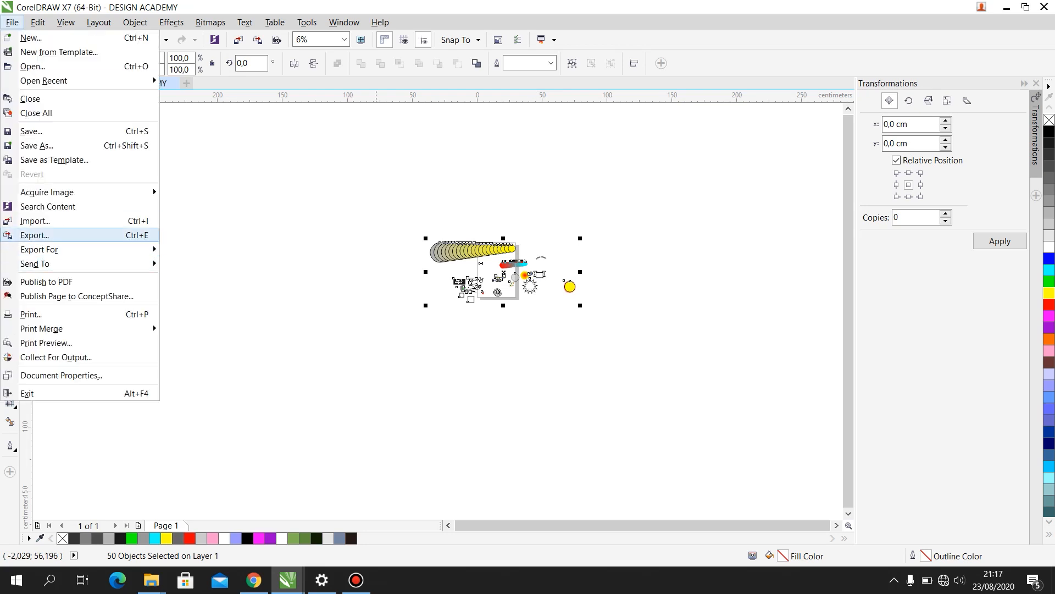
{"action": "key", "text": "Escape"}
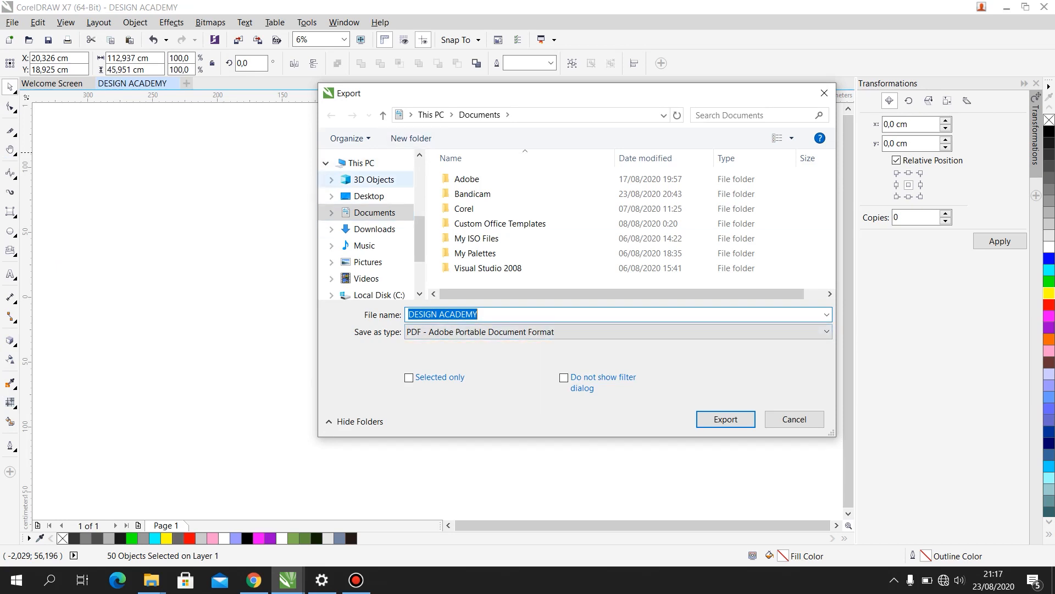
{"action": "left_click", "coordinate": [615, 331]}
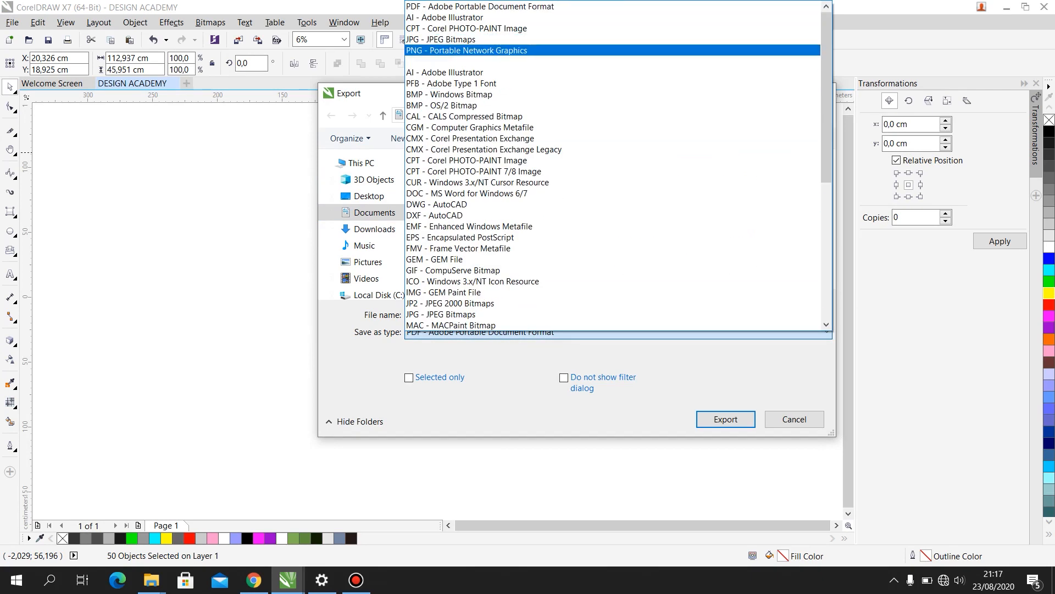
{"action": "key", "text": "Up"}
{"action": "key", "text": "Return"}
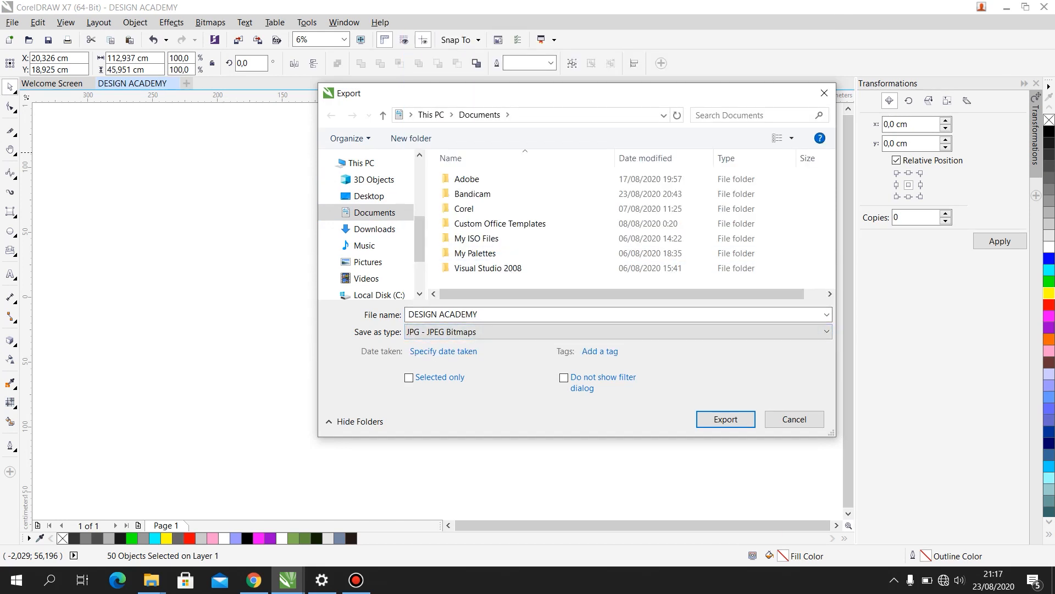
{"action": "key", "text": "Return"}
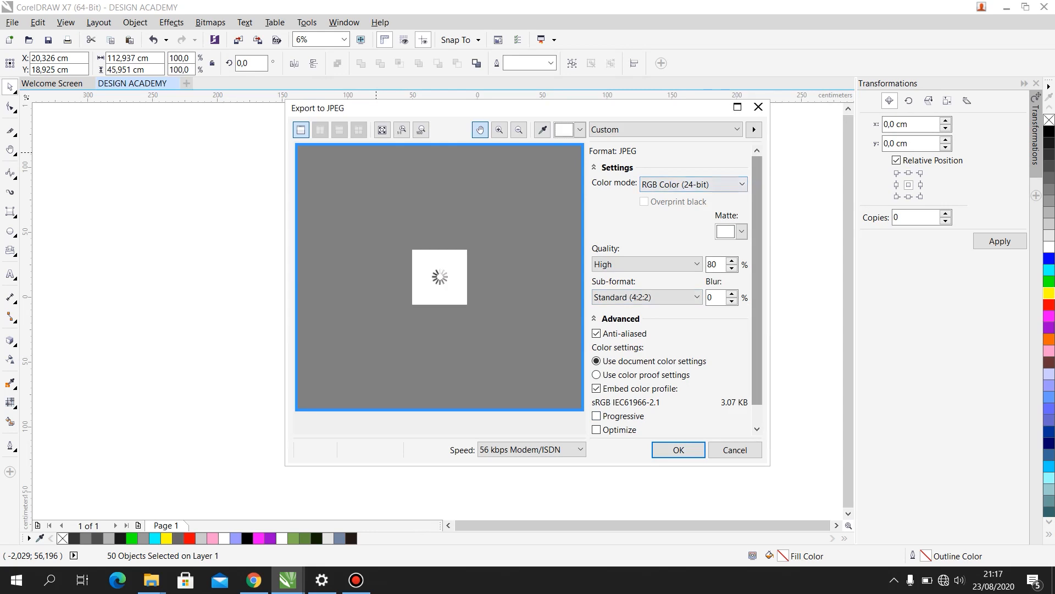
- Examine the color mode options for the JPEG export, leaving RGB Color (24-bit) selected
{"action": "left_click_drag", "start_coordinate": [756, 220], "coordinate": [757, 242]}
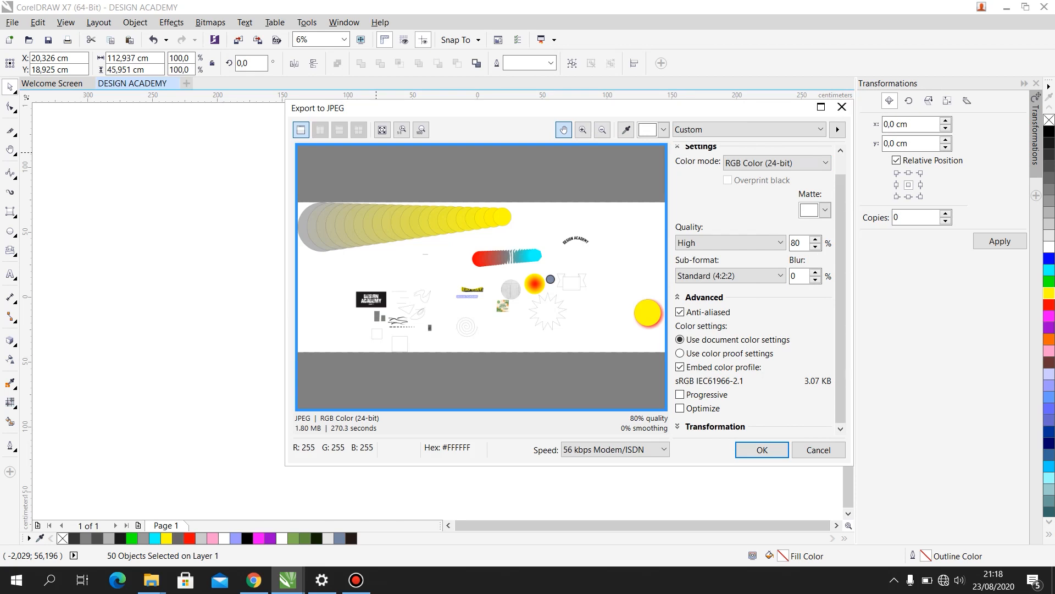
{"action": "left_click", "coordinate": [775, 163]}
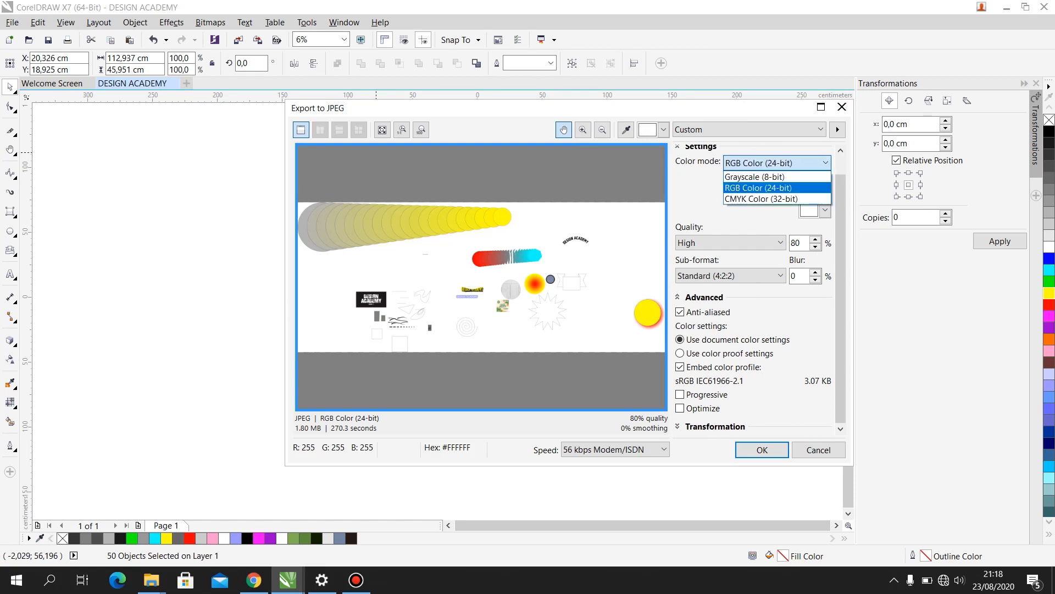
{"action": "left_click", "coordinate": [775, 163]}
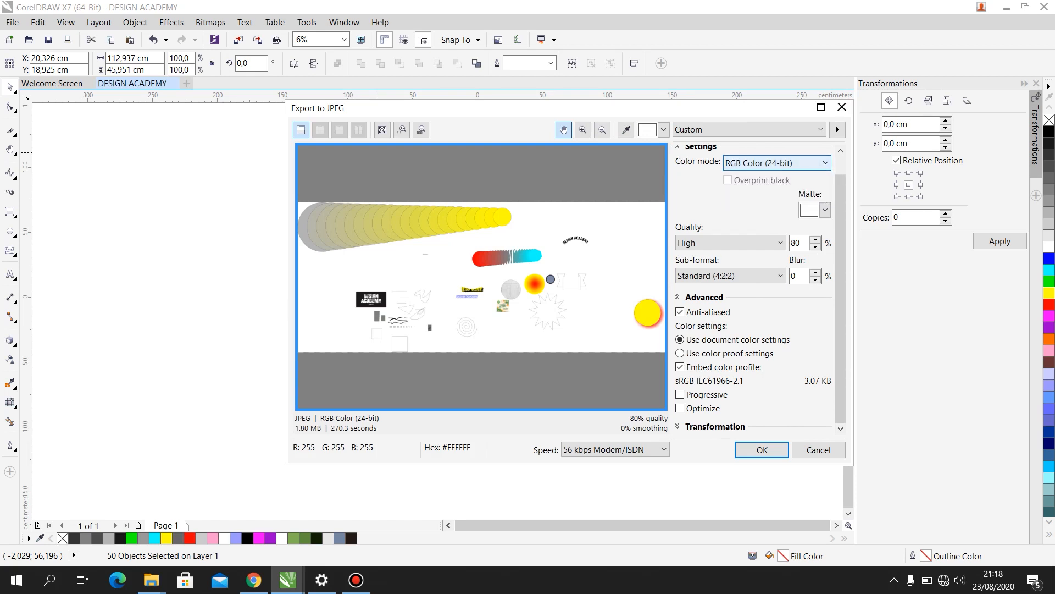
{"action": "left_click", "coordinate": [775, 162]}
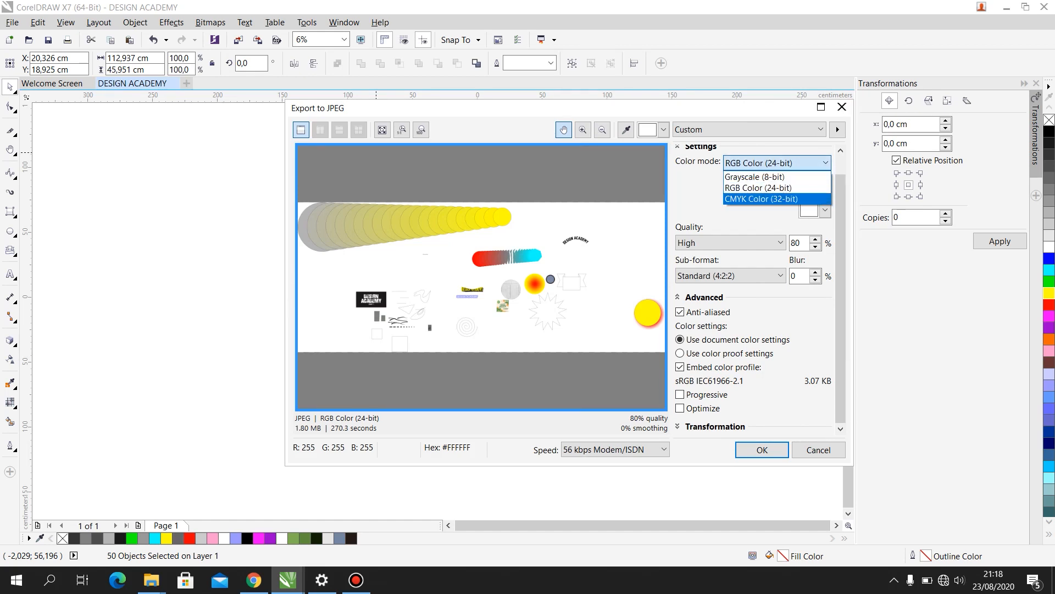
{"action": "left_click", "coordinate": [775, 163]}
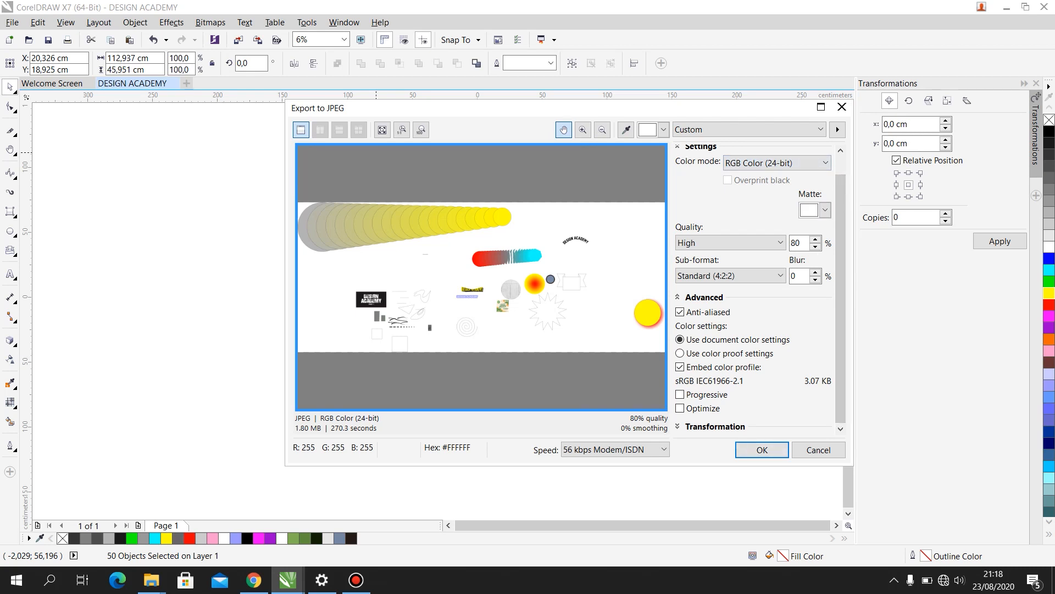
- Choose a resolution of 300 in the JPEG export's transformation settings and cancel the export
{"action": "left_click", "coordinate": [678, 426]}
{"action": "left_click_drag", "start_coordinate": [840, 297], "coordinate": [840, 365]}
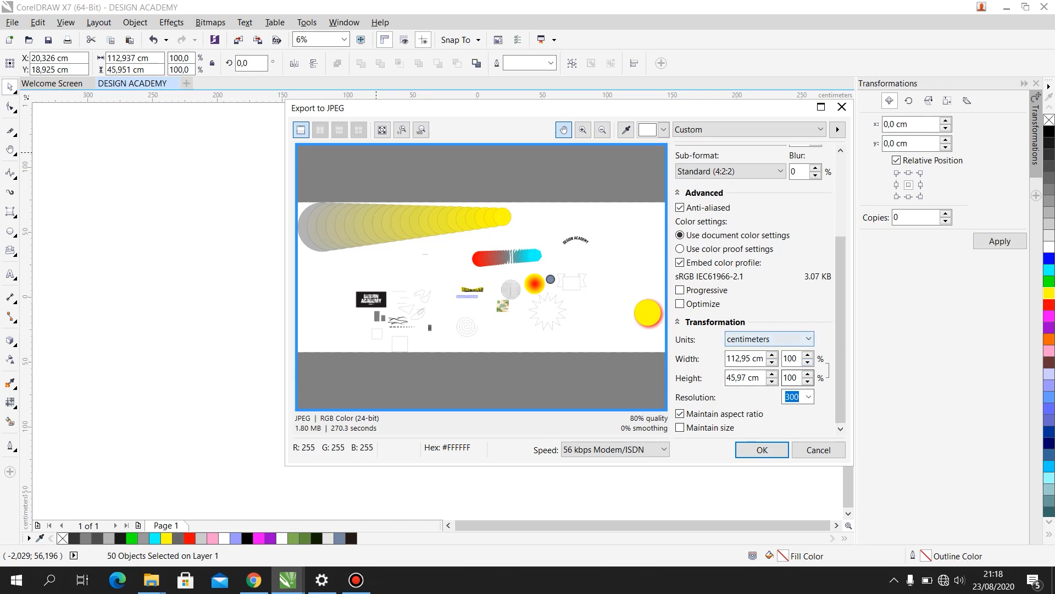
{"action": "left_click", "coordinate": [809, 396]}
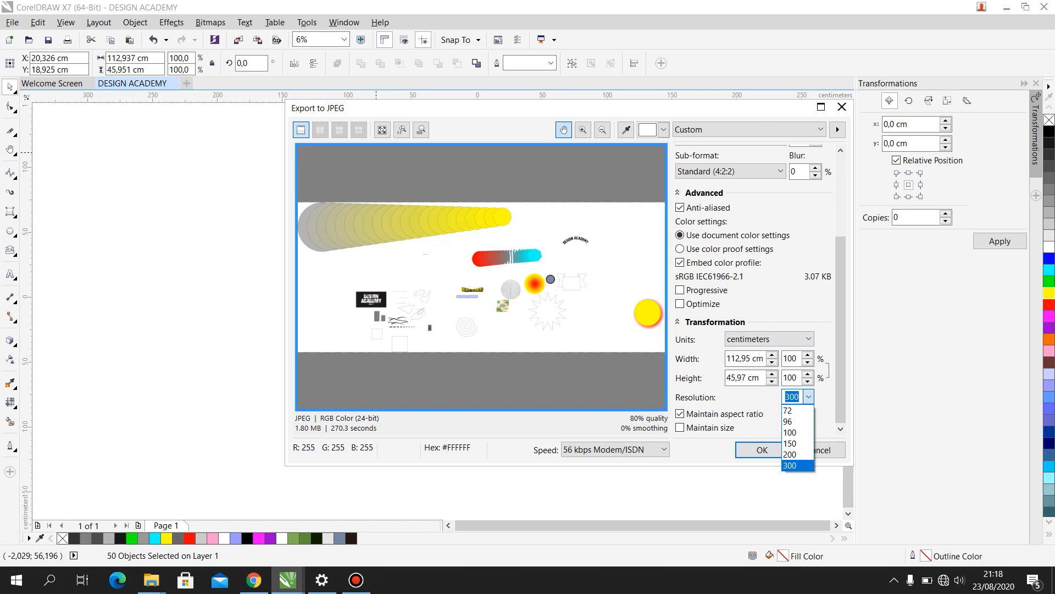
{"action": "left_click", "coordinate": [797, 465]}
{"action": "left_click_drag", "start_coordinate": [841, 329], "coordinate": [840, 331]}
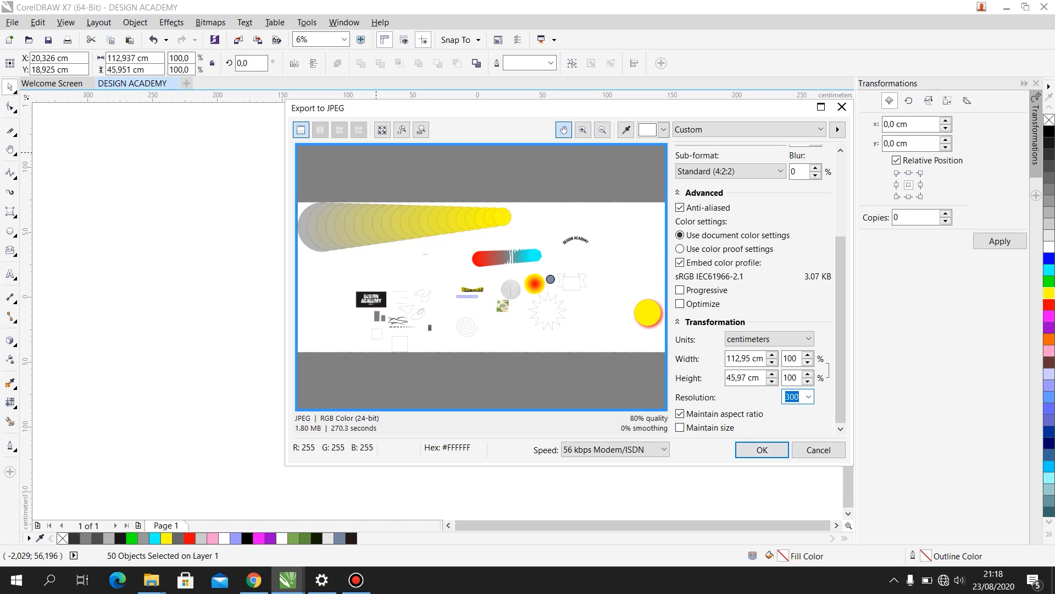
{"action": "left_click", "coordinate": [818, 449]}
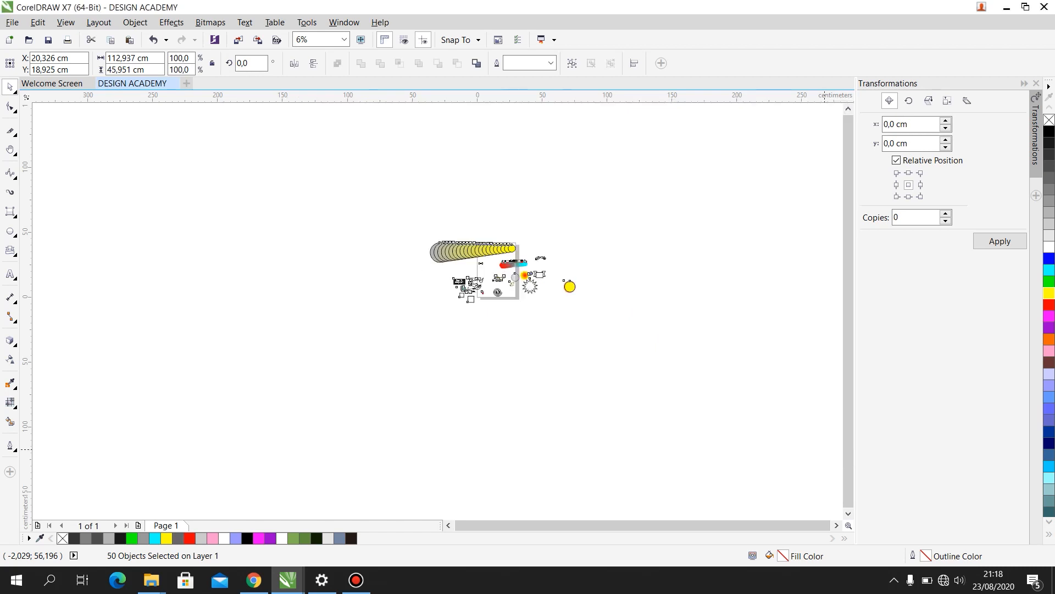